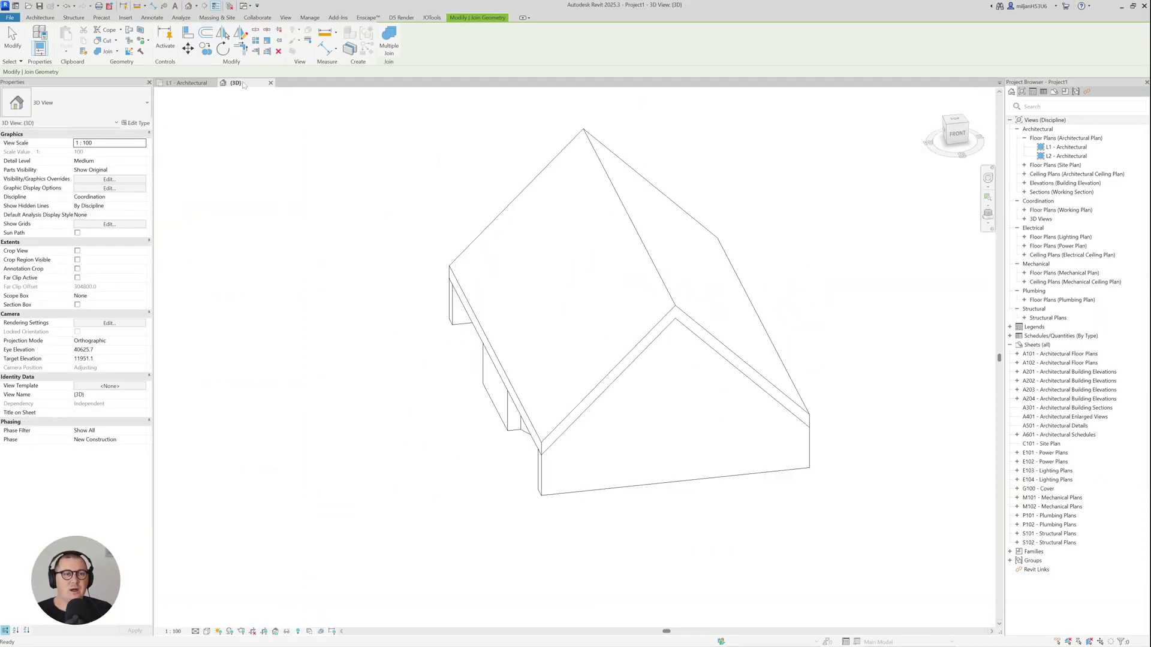
Orbit the 3D cabin model to inspect the courtyard opening cut through the roof.
middle_click_drag(689, 419, 382, 391, "shift")
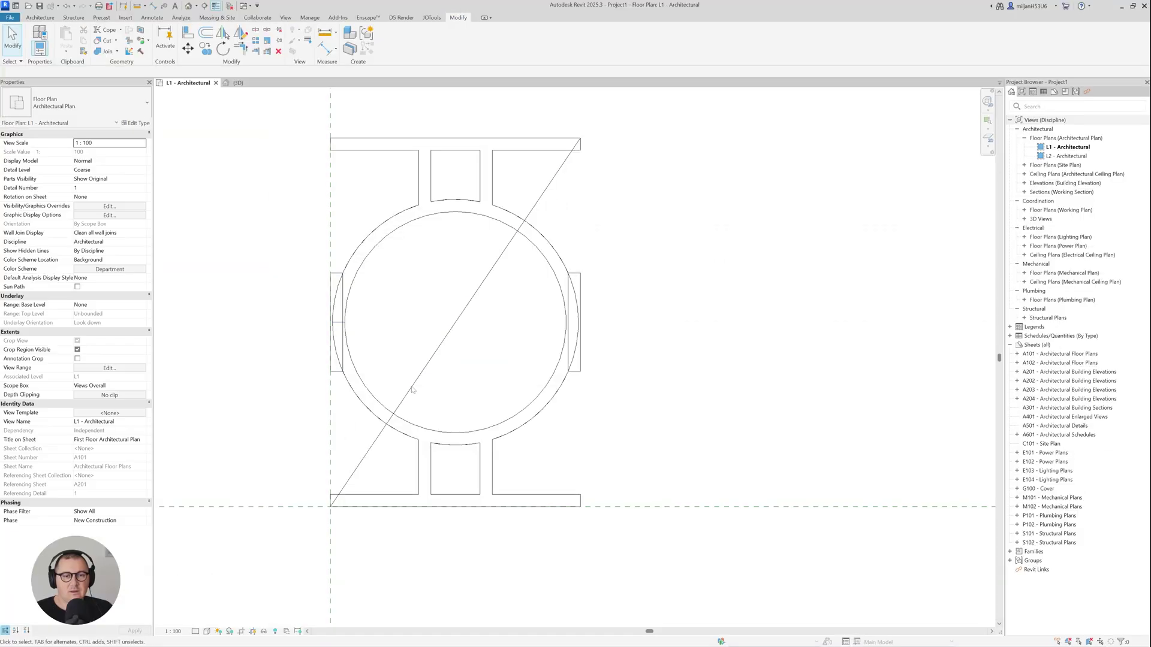
left_click(441, 345)
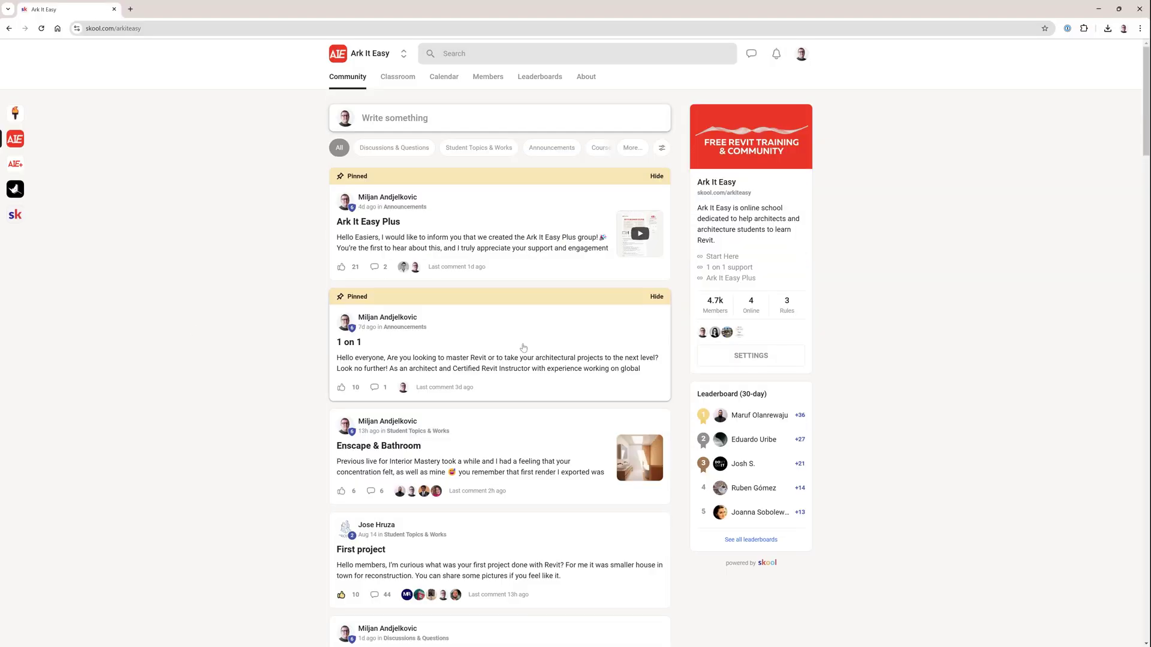
Open the FREE Revit Training course, then frame a screenshot around the cabin floor plan image.
left_click(398, 77)
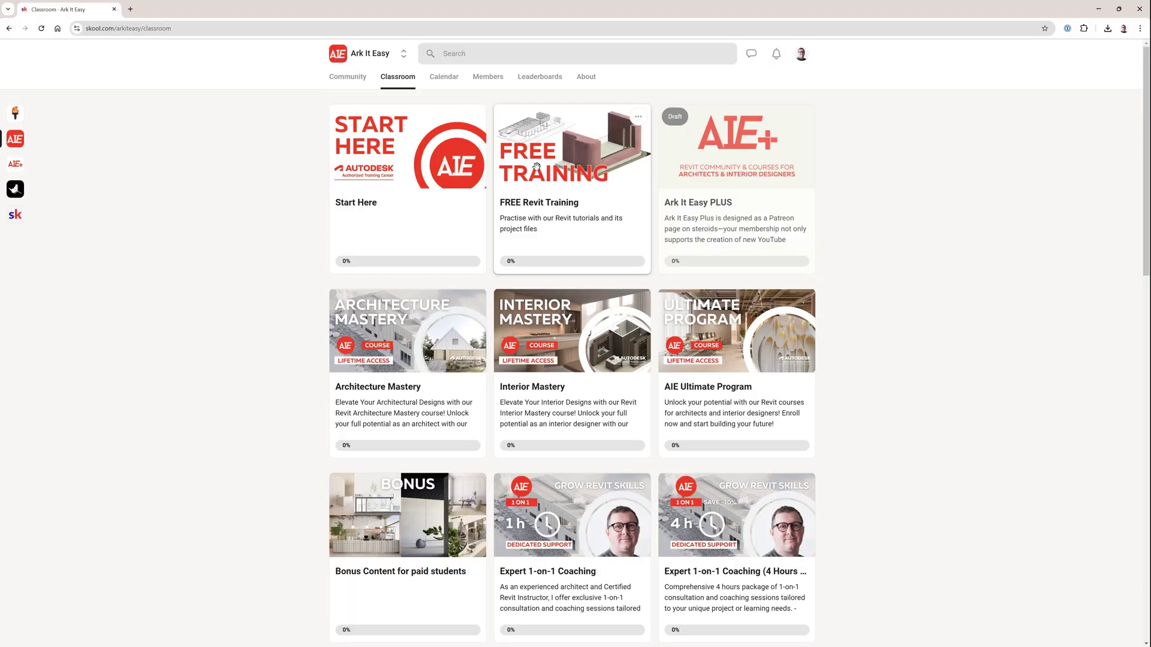
left_click(536, 167)
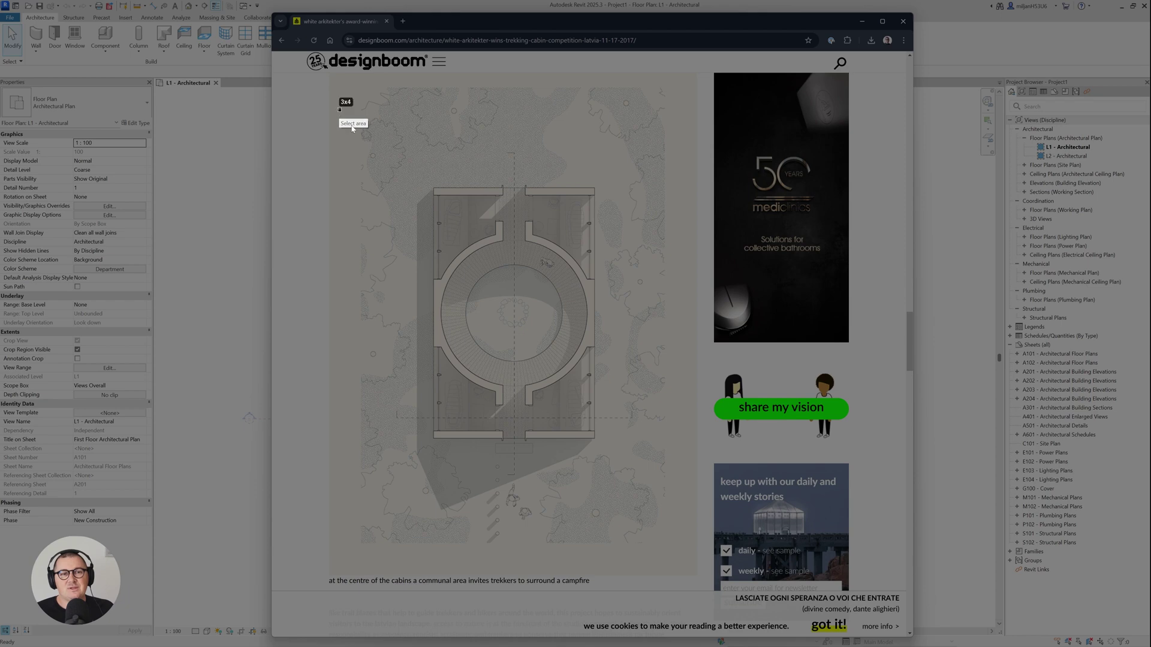
left_click_drag(342, 113, 678, 563)
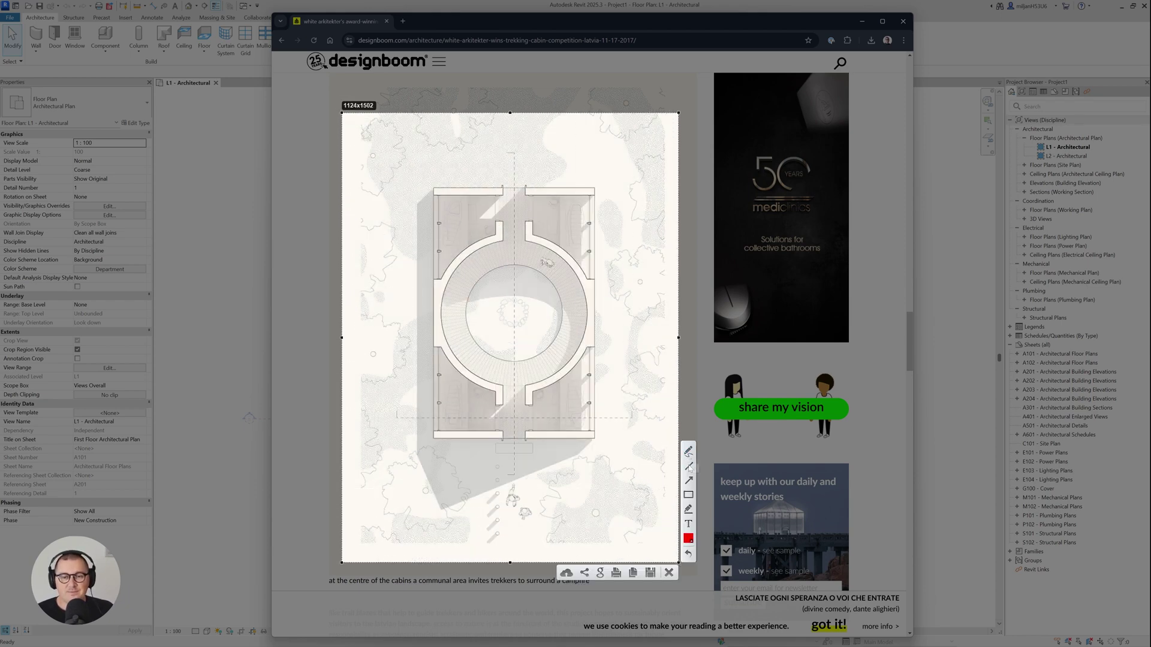
Draw a red line across the cabin's width and label it 6,1.
mouse_move(430, 154)
left_mouse_down()
mouse_move(432, 172)
mouse_move(595, 162)
mouse_move(595, 175)
left_mouse_up()
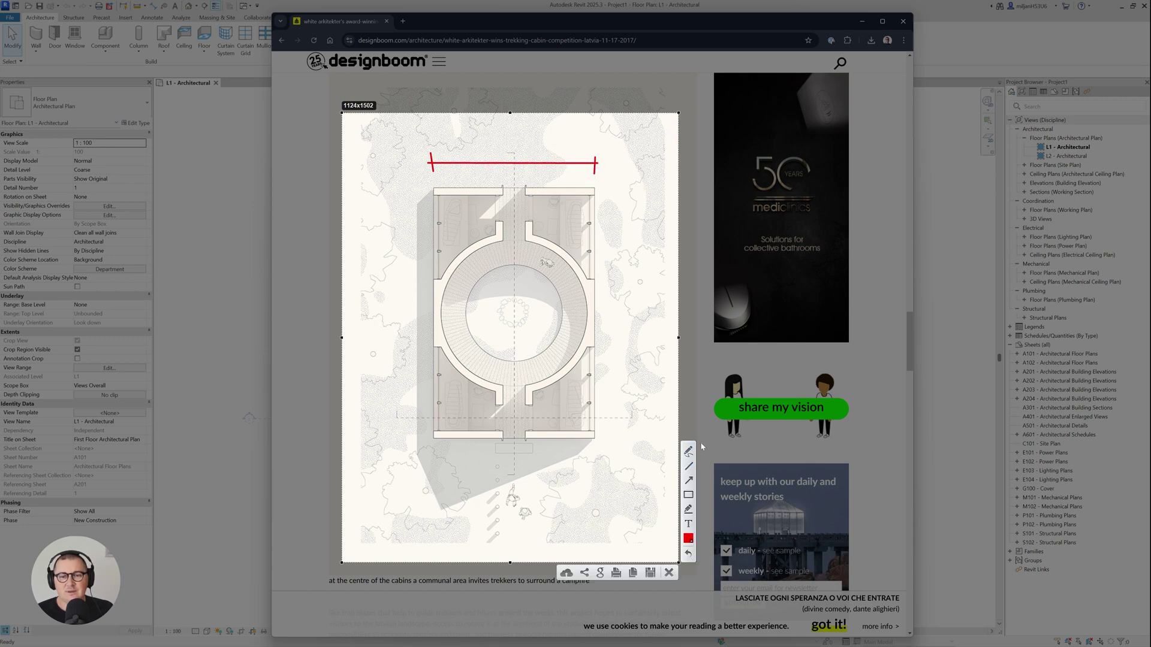
left_click_drag(527, 135, 517, 149)
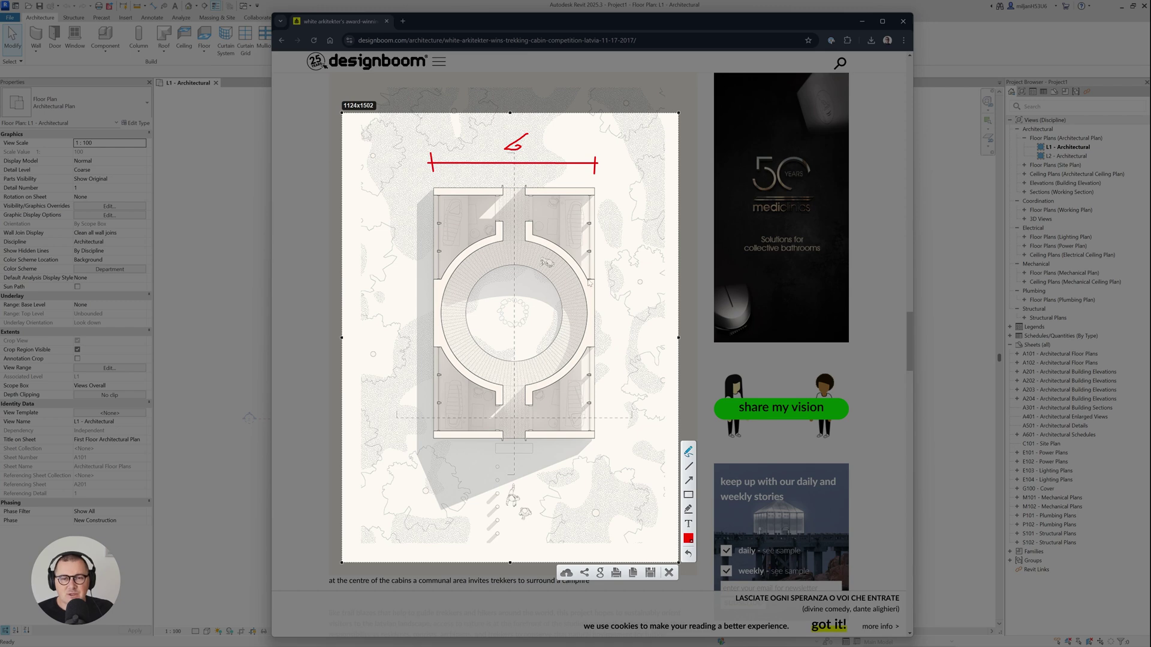
left_click_drag(586, 315, 596, 312)
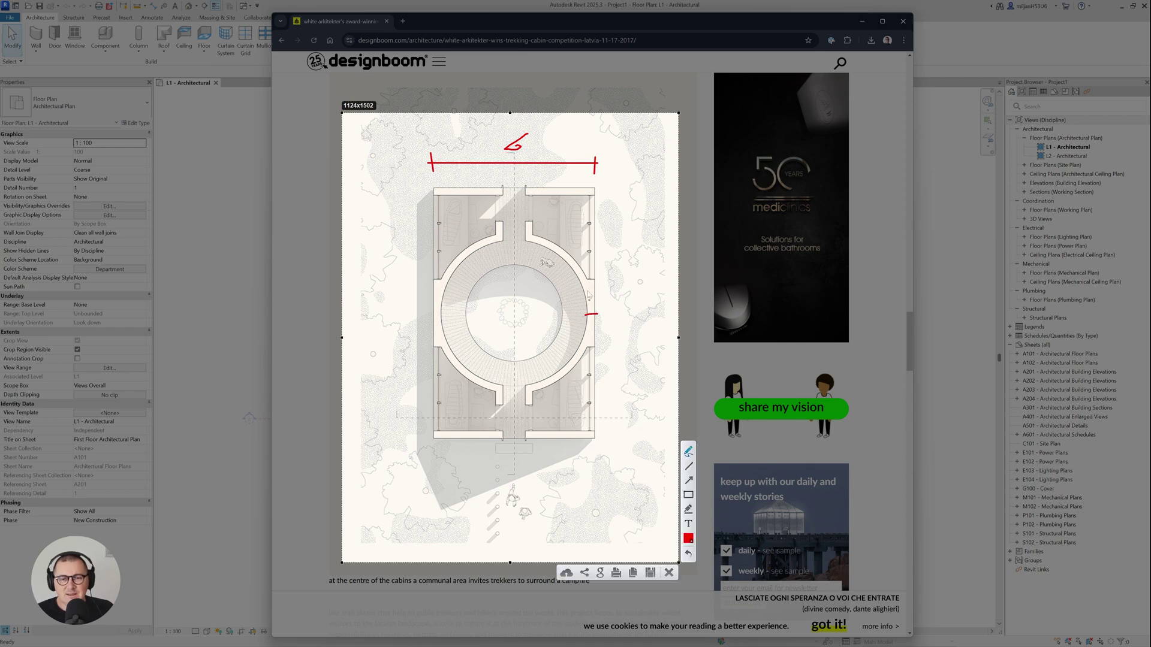
left_click_drag(576, 257, 569, 266)
left_click_drag(530, 150, 545, 136)
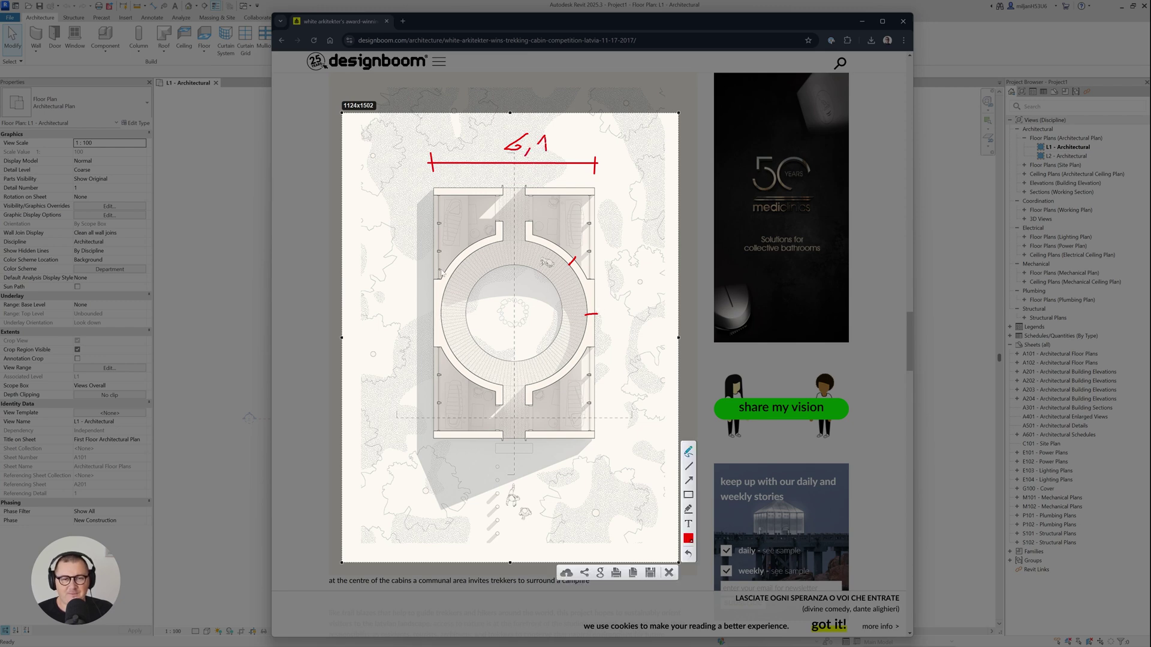
Add a red bracket along the length labelled 9,0, plus a small note at the top-right wall.
mouse_move(612, 191)
left_mouse_down()
mouse_move(630, 193)
mouse_move(623, 440)
left_mouse_up()
left_click_drag(639, 324, 647, 324)
left_click_drag(647, 328, 648, 349)
left_click_drag(655, 343, 655, 350)
mouse_move(661, 324)
left_mouse_down()
mouse_move(666, 345)
mouse_move(663, 323)
left_mouse_up()
mouse_move(557, 186)
left_mouse_down()
mouse_move(557, 199)
mouse_move(577, 192)
mouse_move(580, 205)
mouse_move(597, 193)
left_mouse_up()
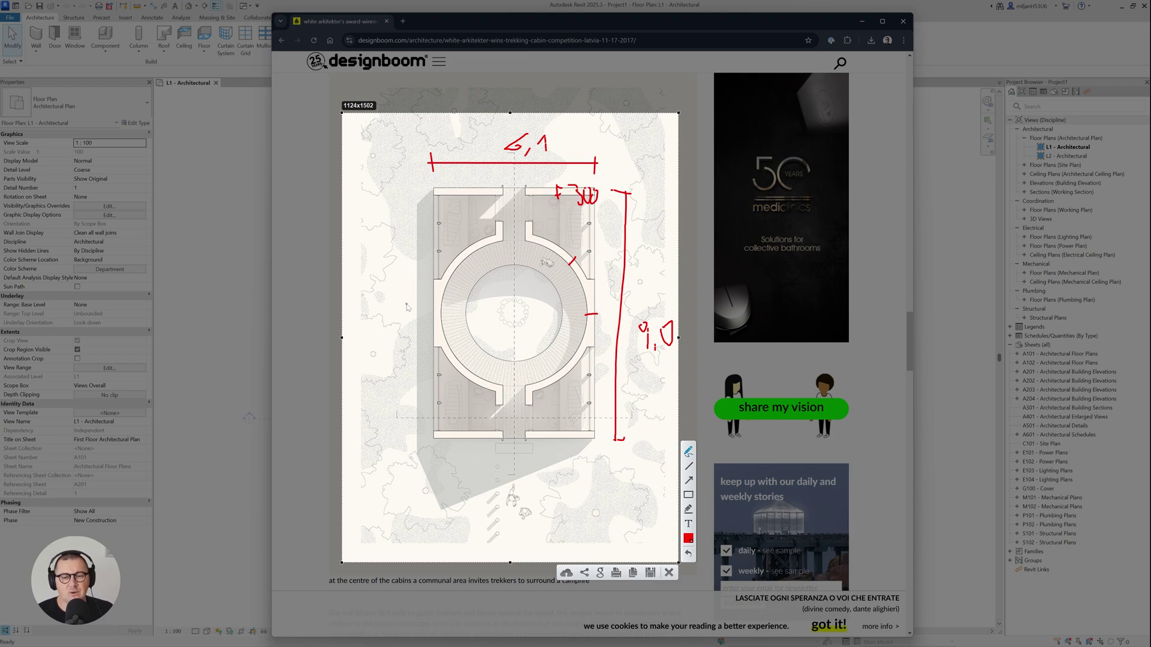
Close the markup, scroll down to the cabin concept diagrams, and return to the Revit floor plan.
key("Escape")
scroll(506, 395, "down", 10)
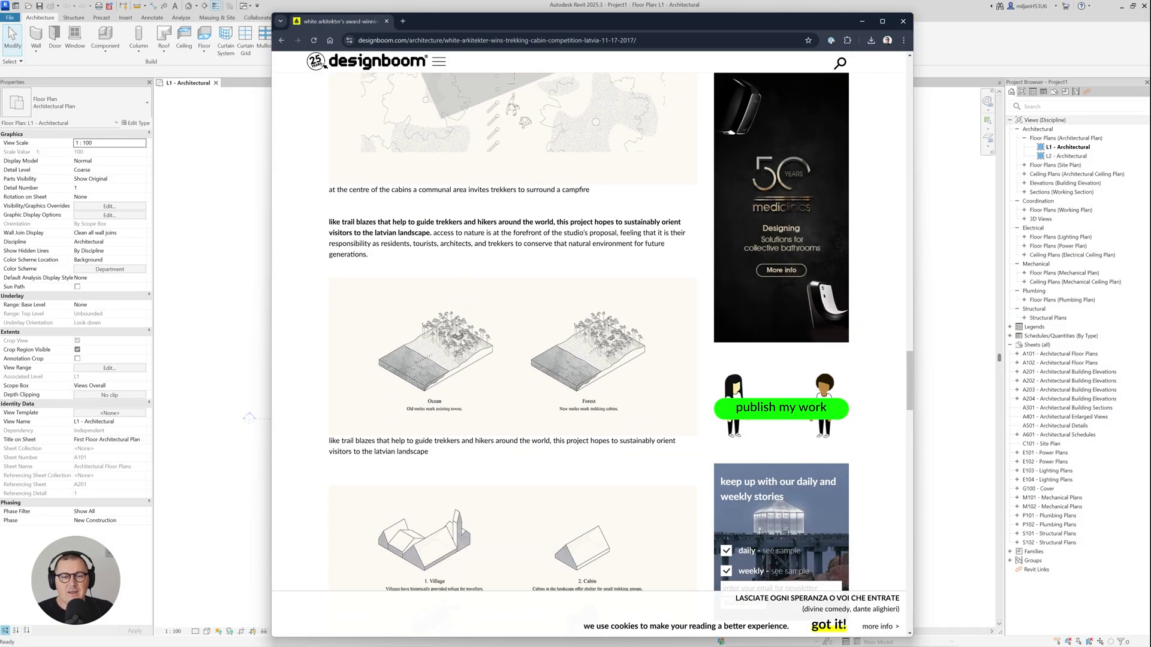
scroll(506, 394, "down", 1)
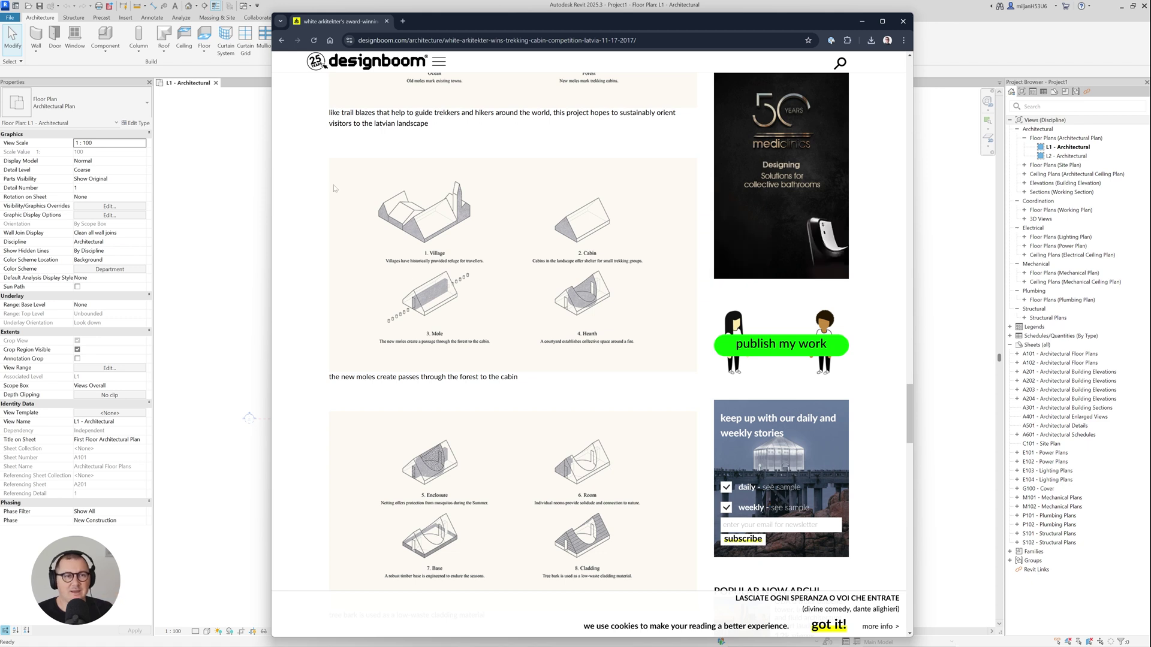
left_click(223, 102)
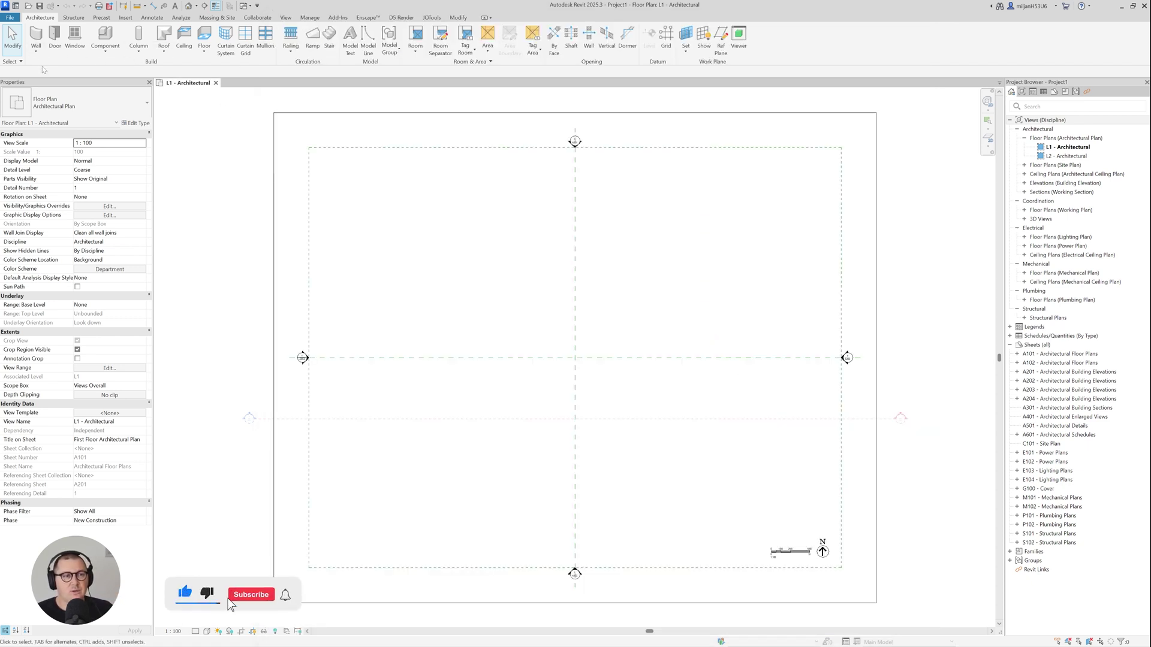
Set up Generic - 300mm walls, 1000 high, Finish Face: Exterior location line, in Rectangle mode.
left_click(37, 53)
left_click(57, 63)
left_click(72, 104)
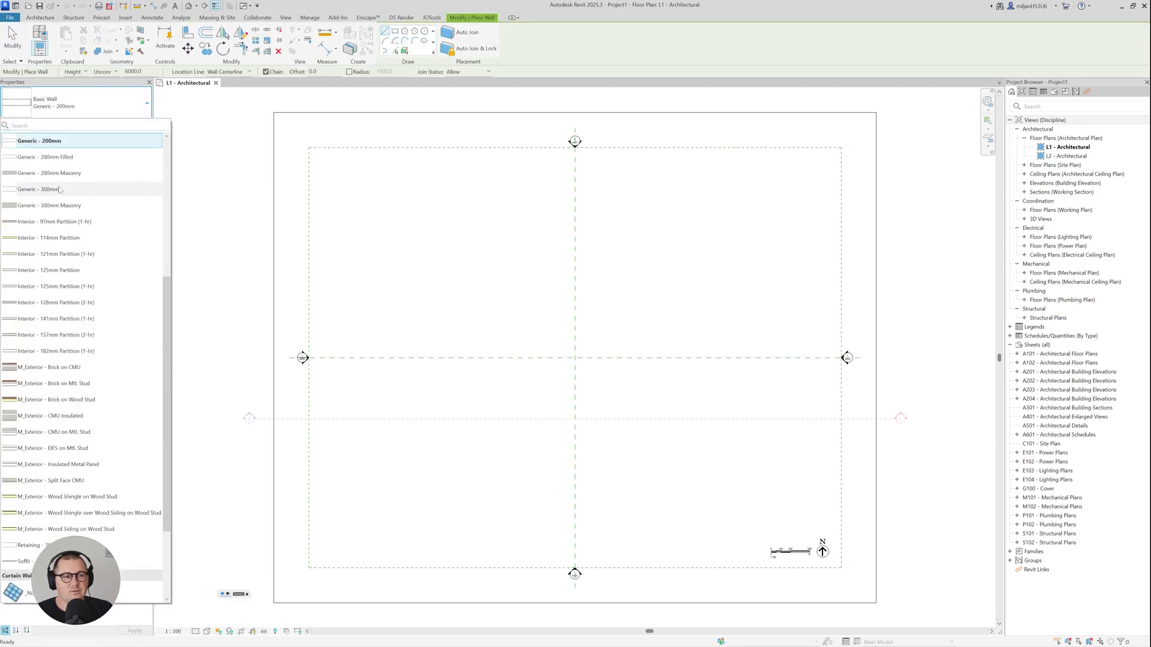
left_click(38, 189)
double_click(133, 72)
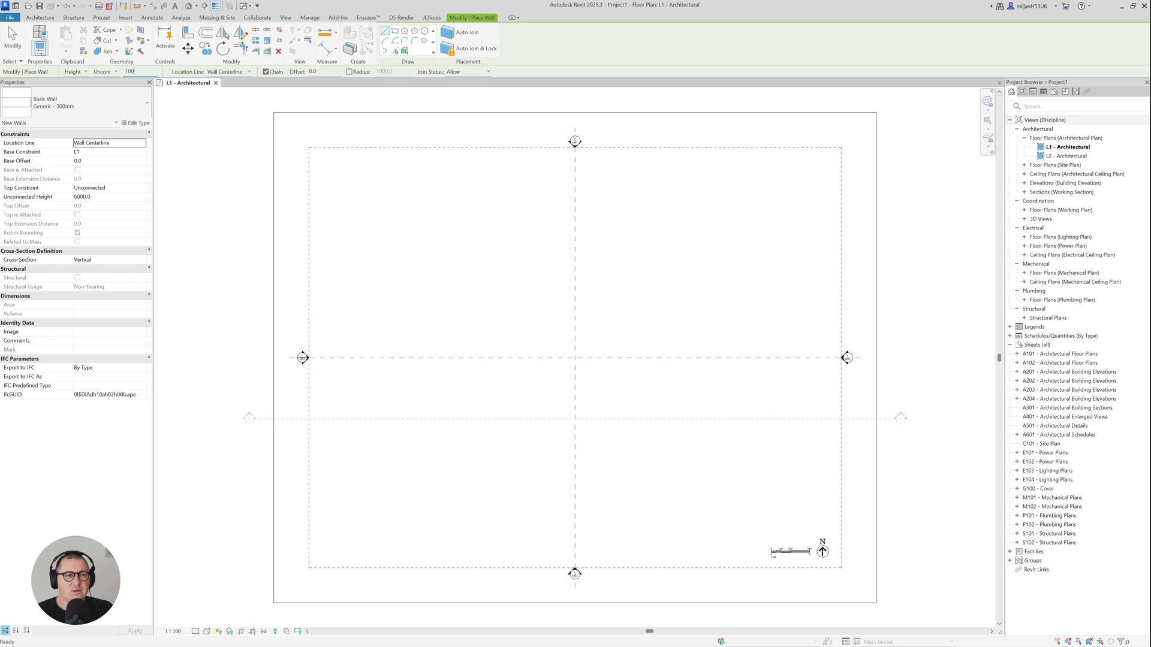
left_click(249, 72)
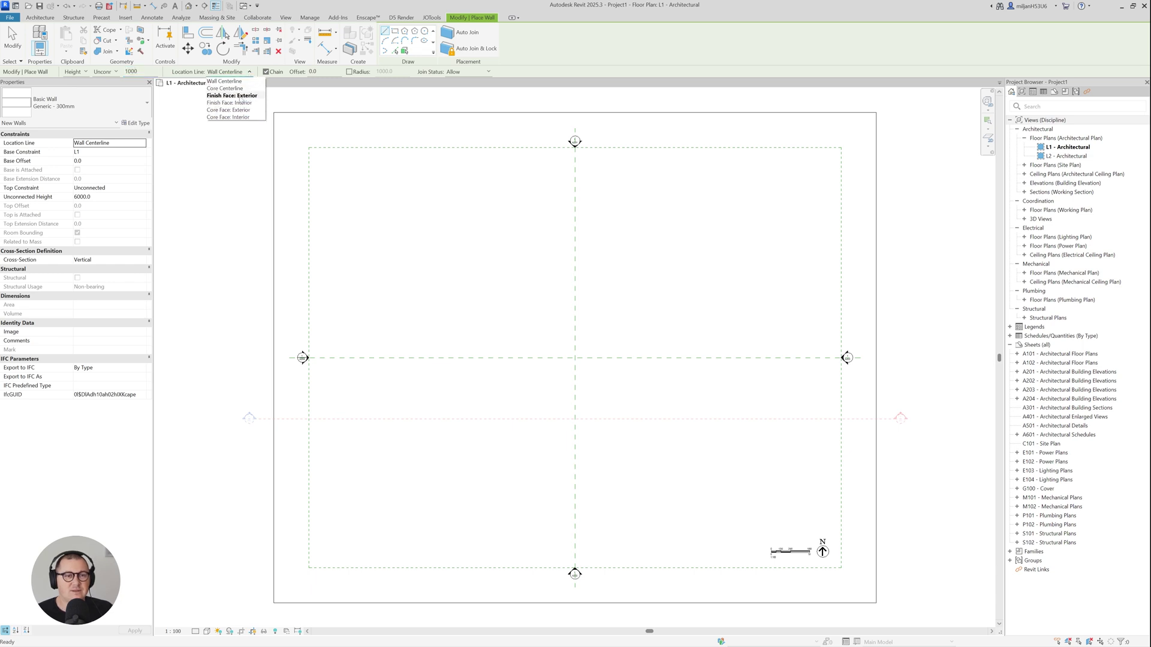
left_click(236, 95)
left_click(395, 33)
Draw the wall rectangle from the reference-plane intersection, then exit the wall tool.
left_click(575, 358)
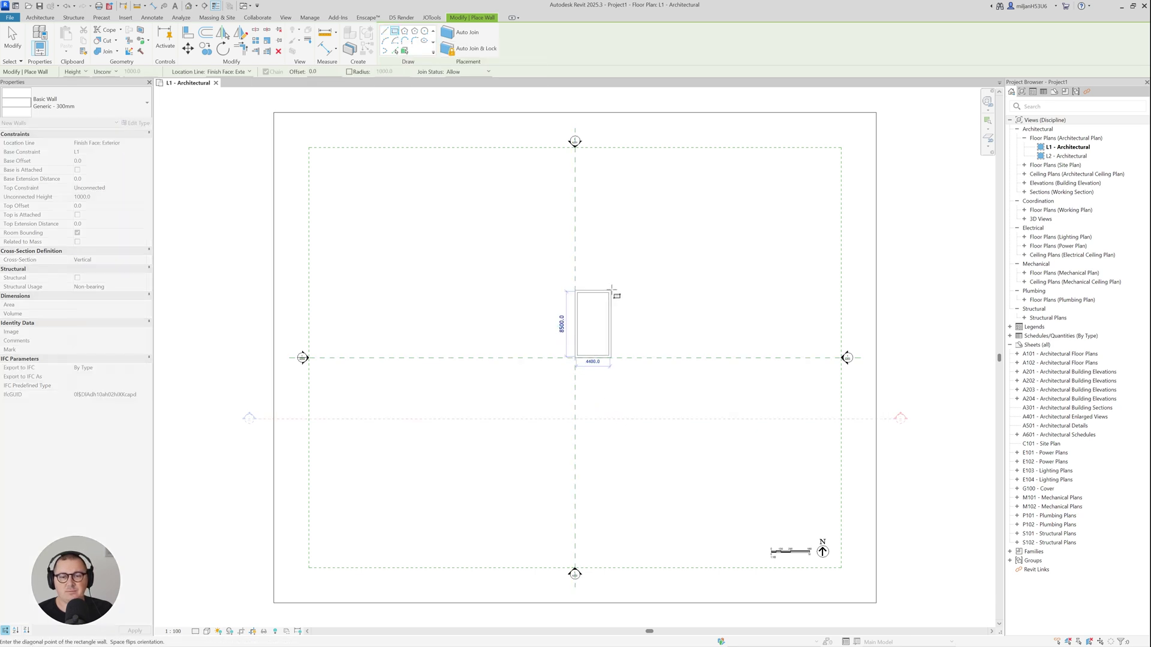
scroll(604, 338, "up", 4)
middle_click(602, 312)
middle_click(601, 312)
key("Escape")
scroll(617, 322, "up", 3)
key("Escape")
Set the rectangle's width to 6100, measured between the outer wall faces.
double_click(616, 287)
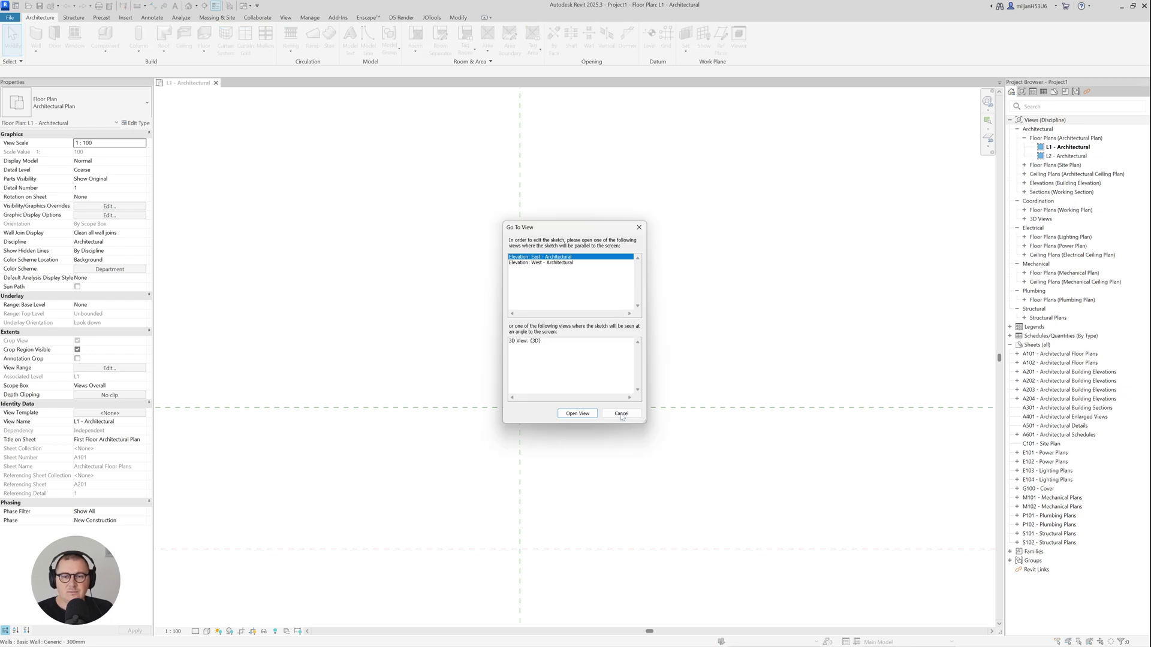
left_click(620, 414)
scroll(617, 359, "up", 2)
left_click(617, 258)
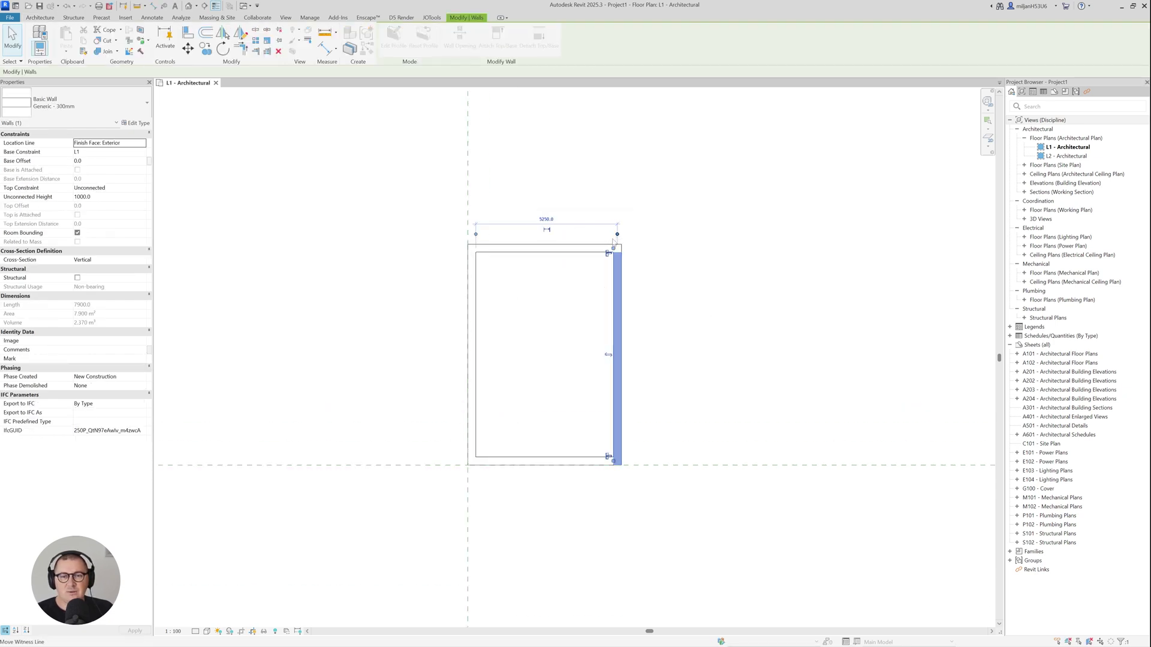
left_click(617, 234)
left_click(476, 234)
left_click(546, 221)
type("6100")
key("Return")
left_click(535, 206)
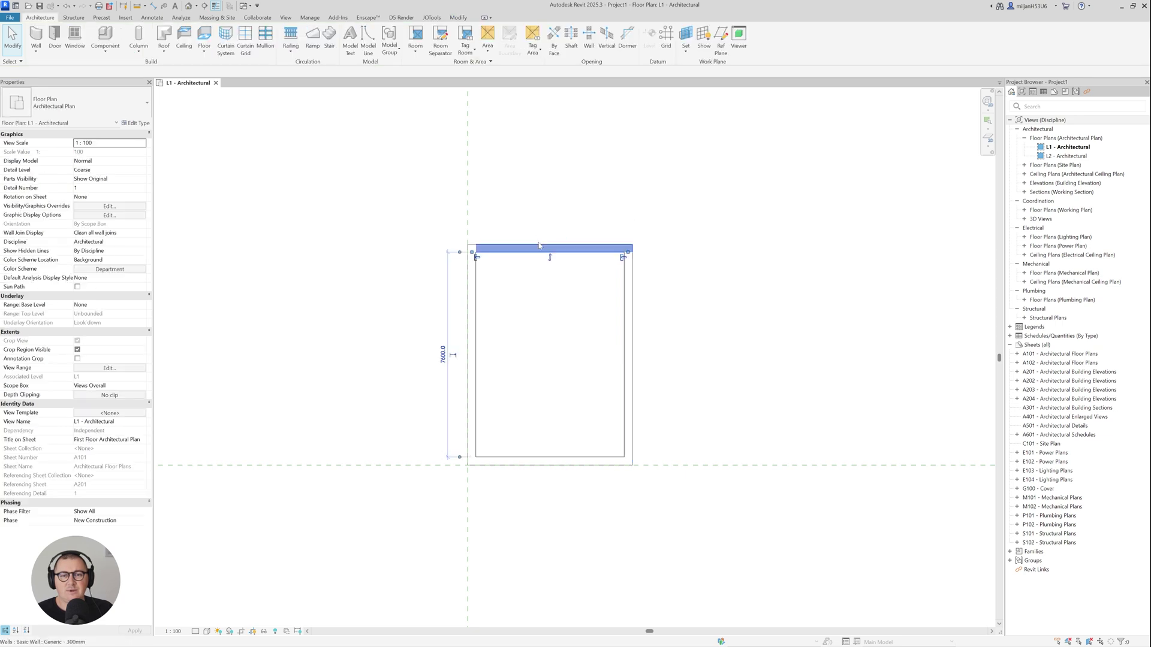
Set the rectangle's length to 9000 to the exterior face, then recentre the view.
double_click(542, 248)
left_click(616, 415)
left_click(600, 393)
left_click(493, 249)
left_click(459, 252)
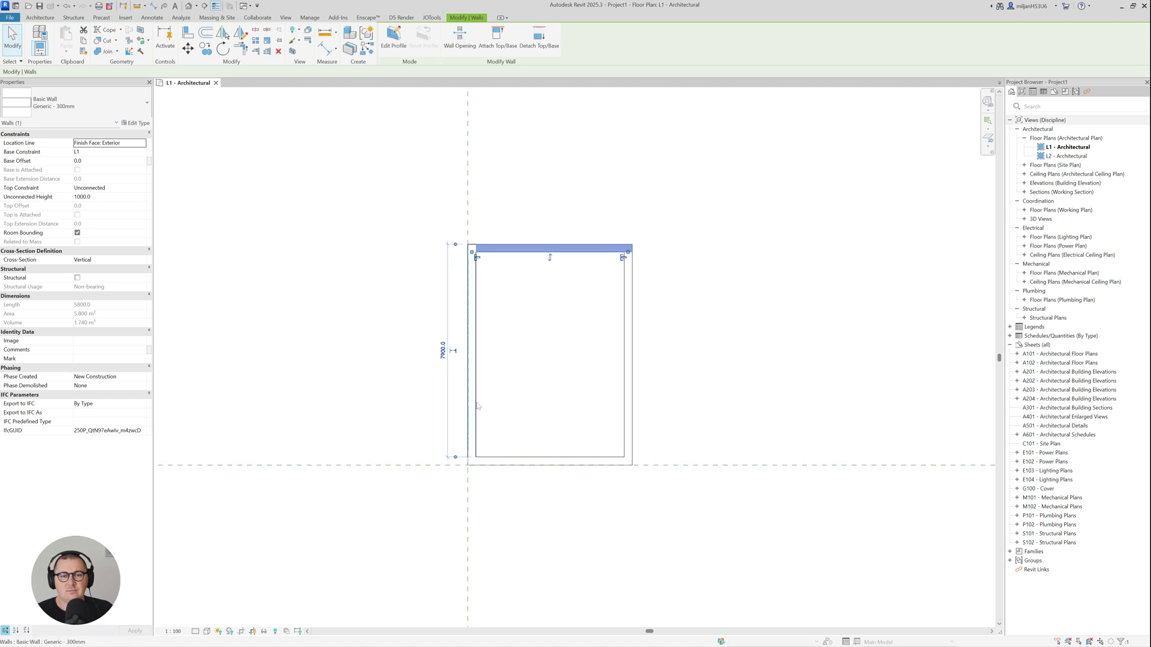
left_click(443, 353)
type("9")
key("Return")
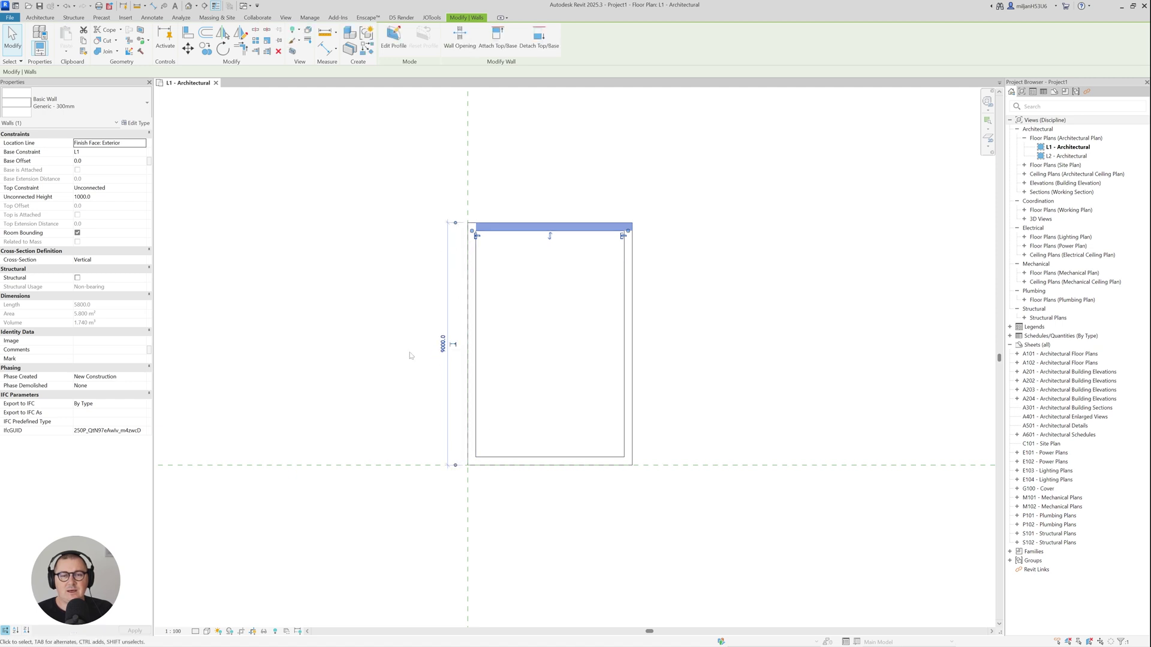
left_click(413, 355)
middle_click_drag(535, 367, 438, 349)
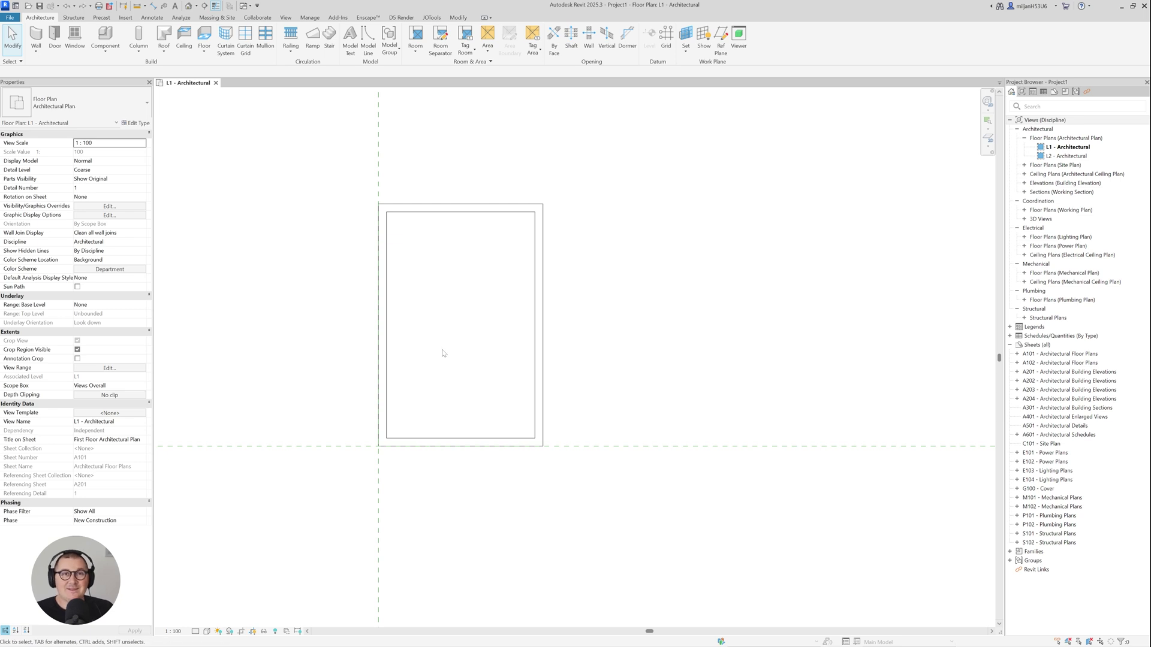
Draw a diagonal detail line from the cabin's lower-left corner to its top-right corner.
key("d")
key("l")
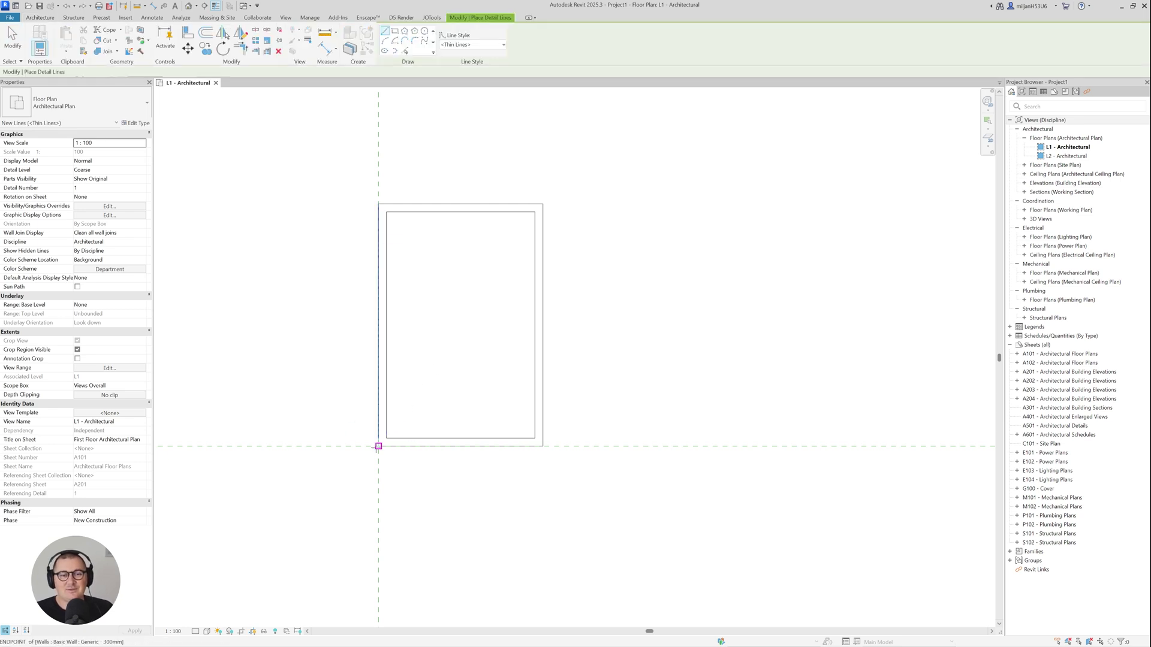
left_click(378, 446)
left_click(543, 203)
key("Escape")
key("Escape")
Draw two short interior walls inside the cabin, matching the top wall's type.
left_click(442, 208)
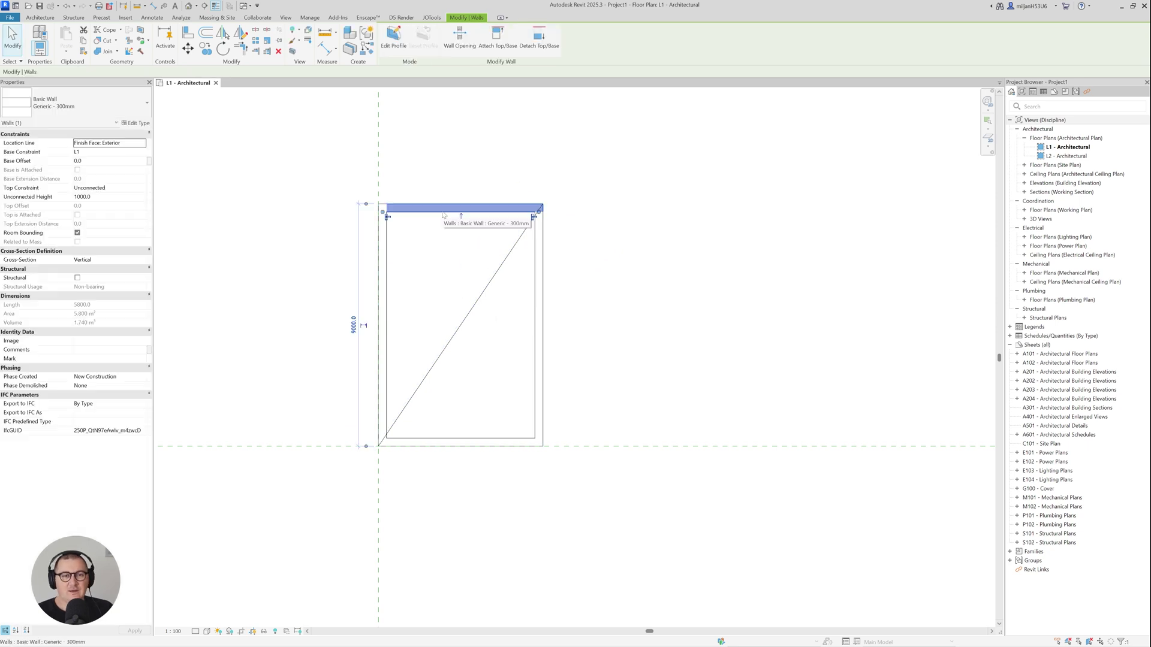
key("w")
key("a")
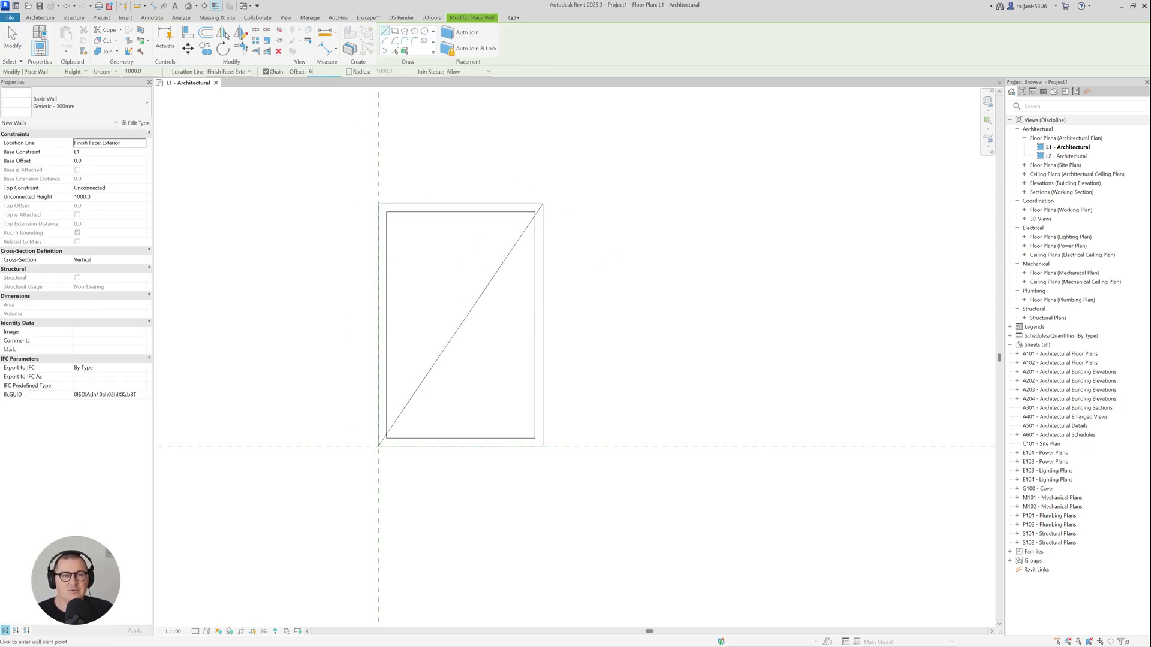
left_click(459, 324)
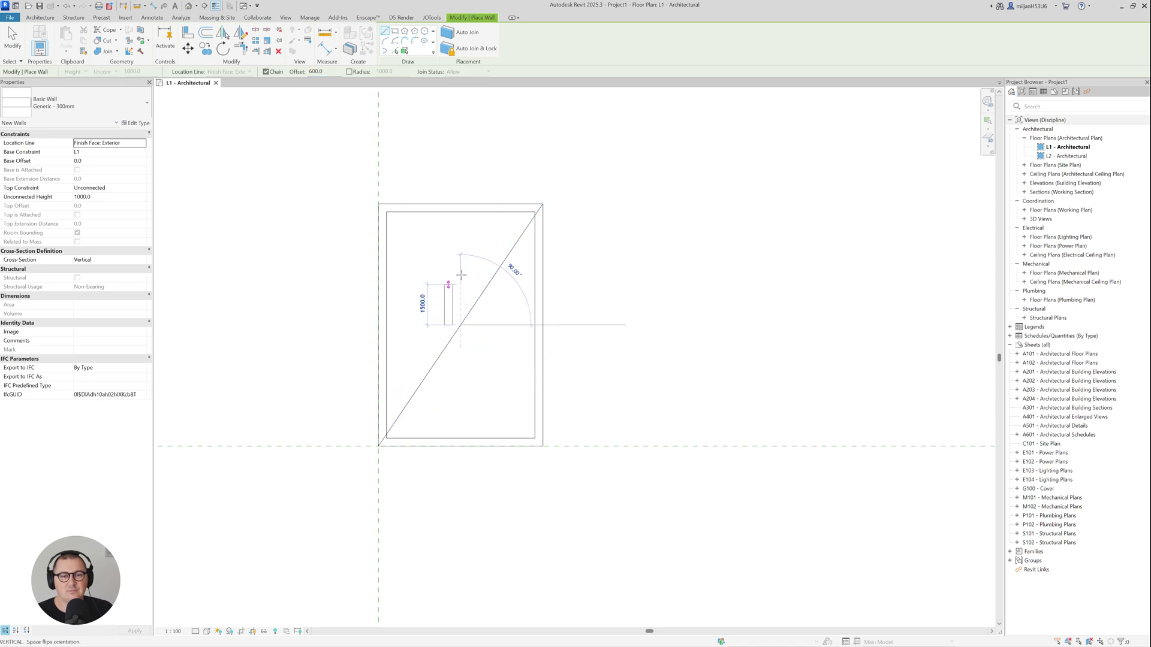
left_click(464, 231)
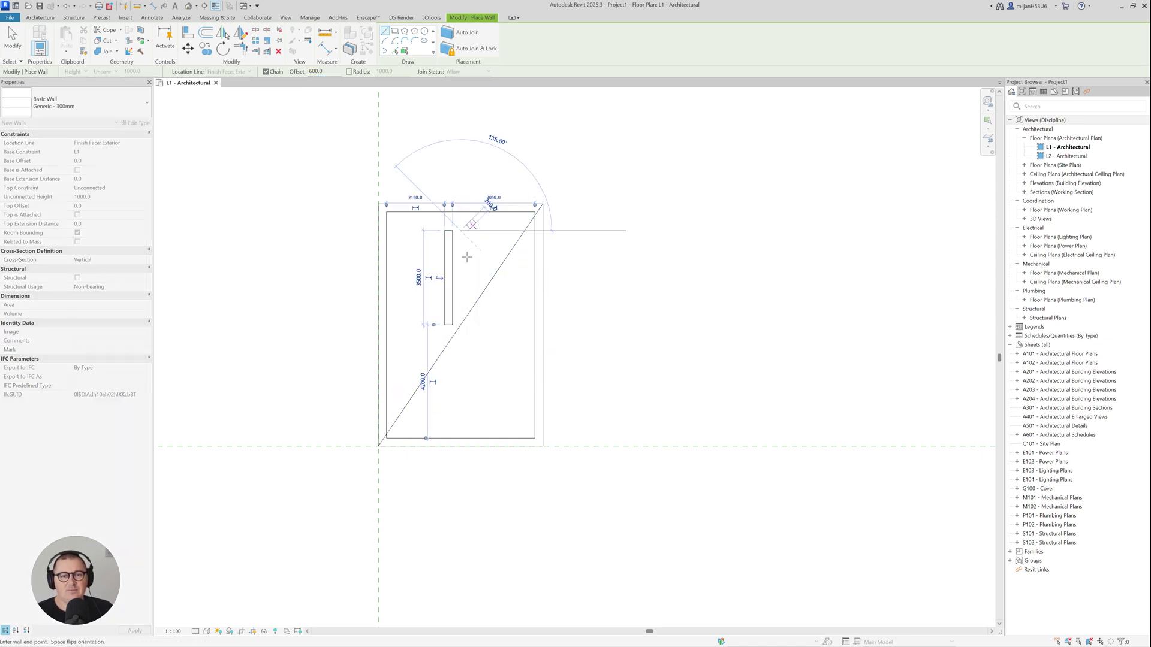
left_click(461, 292)
scroll(462, 295, "up", 4)
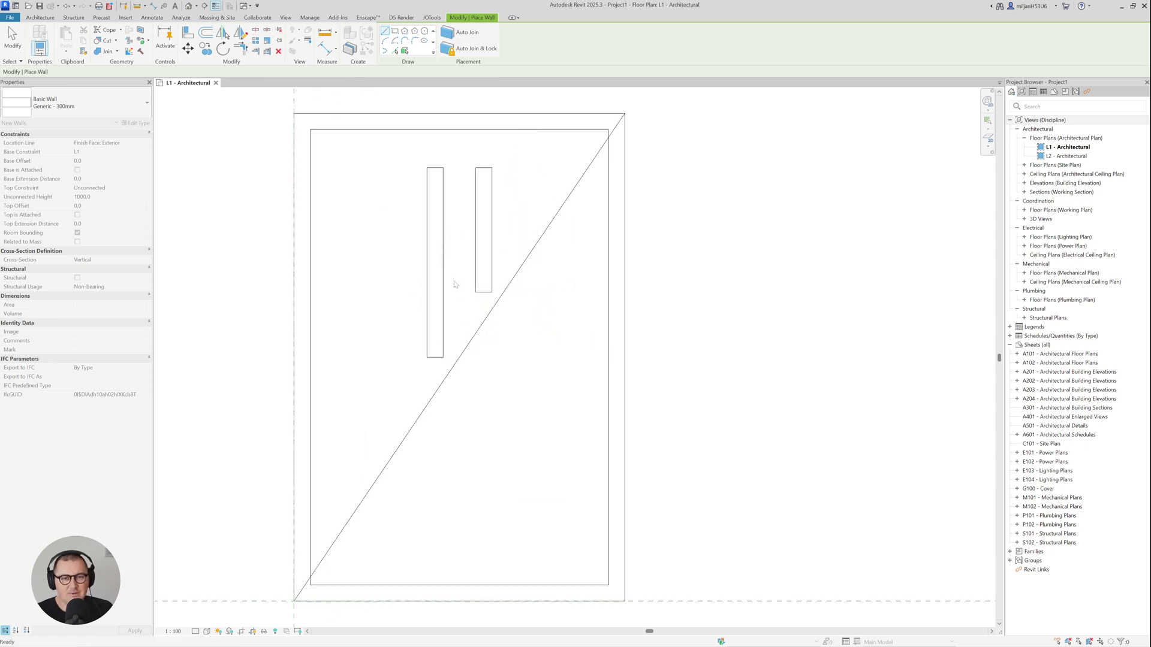
key("Escape")
key("Escape")
Flip both interior walls outward and check their 1200 spacing with an aligned dimension.
left_click(443, 272)
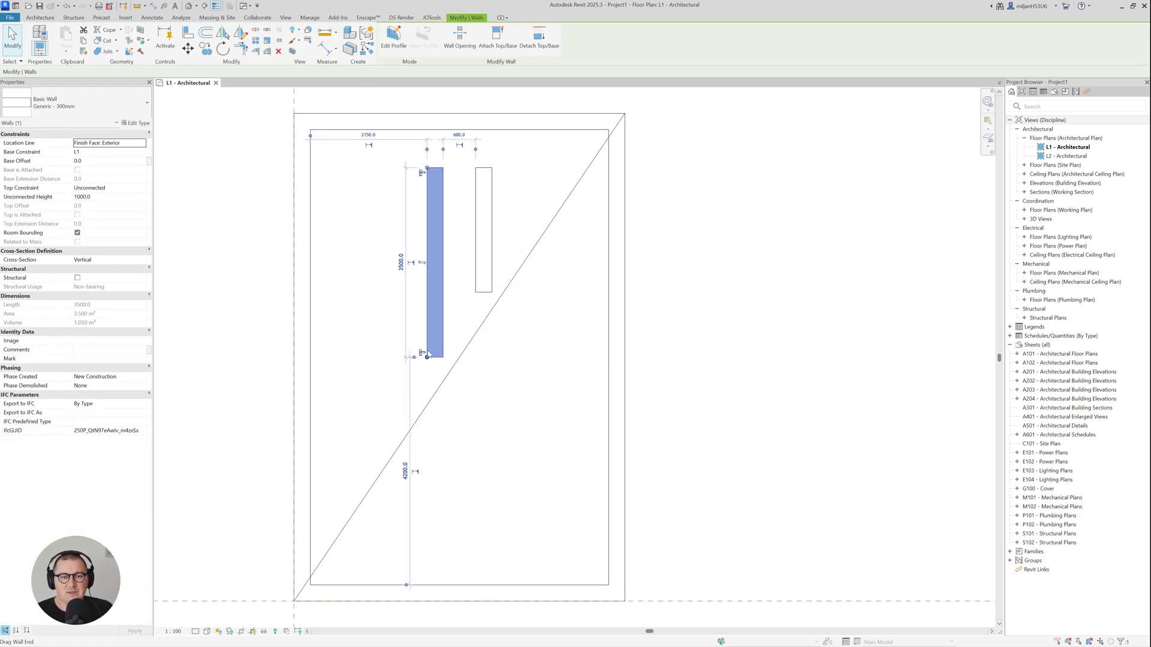
left_click(422, 264)
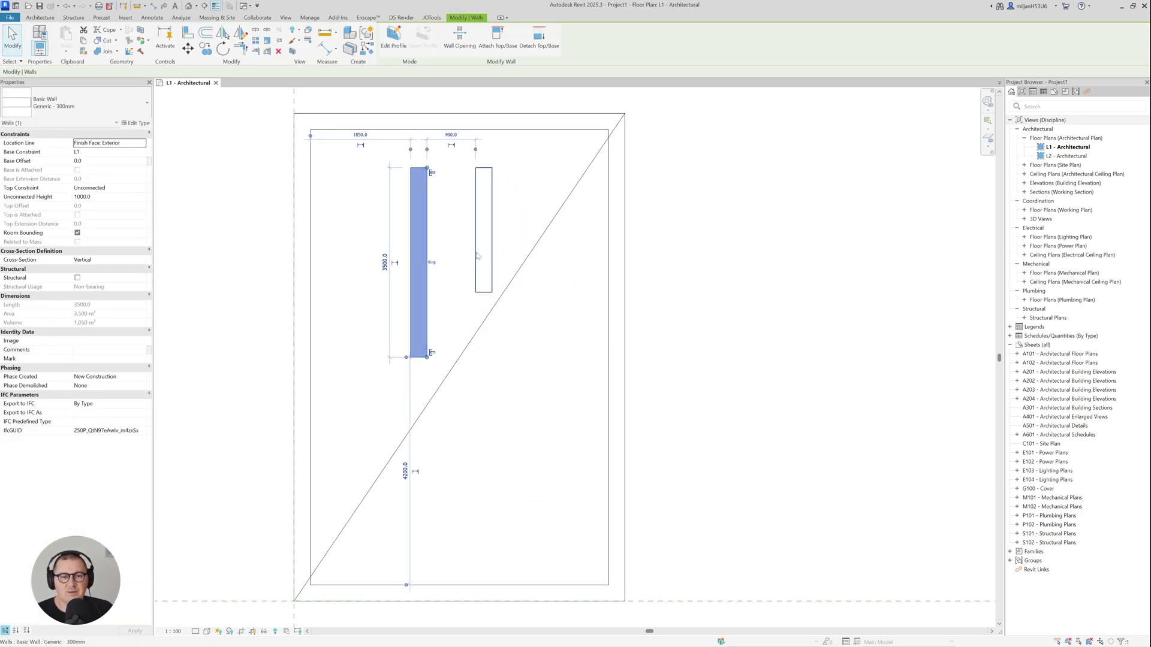
left_click(483, 231)
left_click(497, 231)
left_click(456, 234)
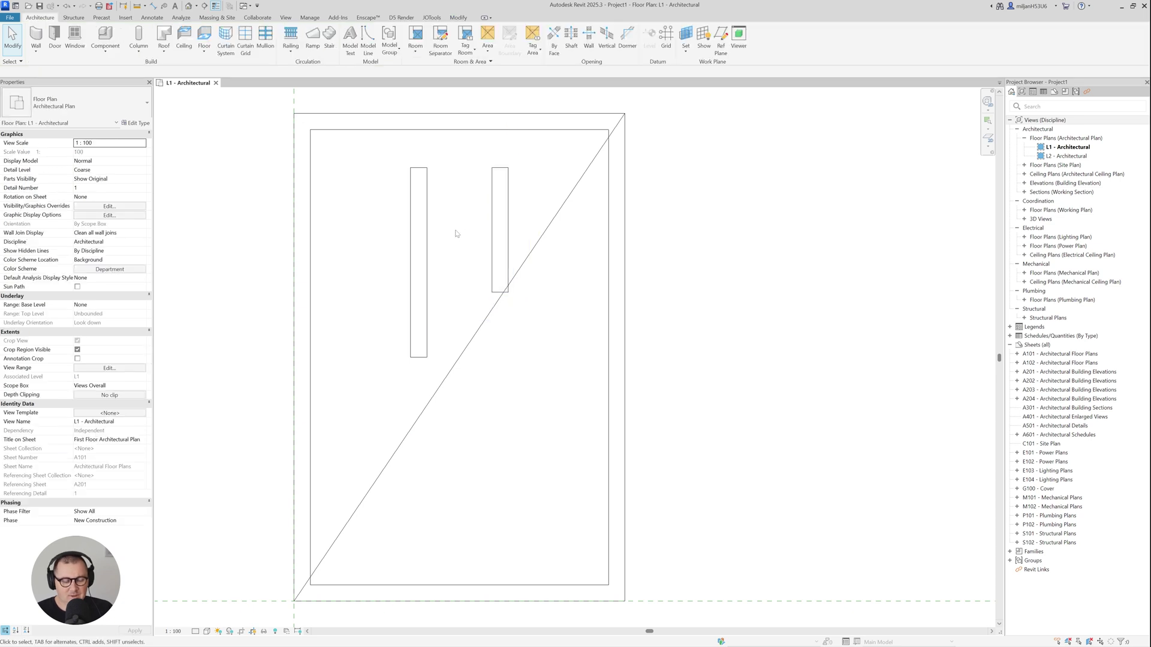
key("d")
key("i")
left_click(427, 239)
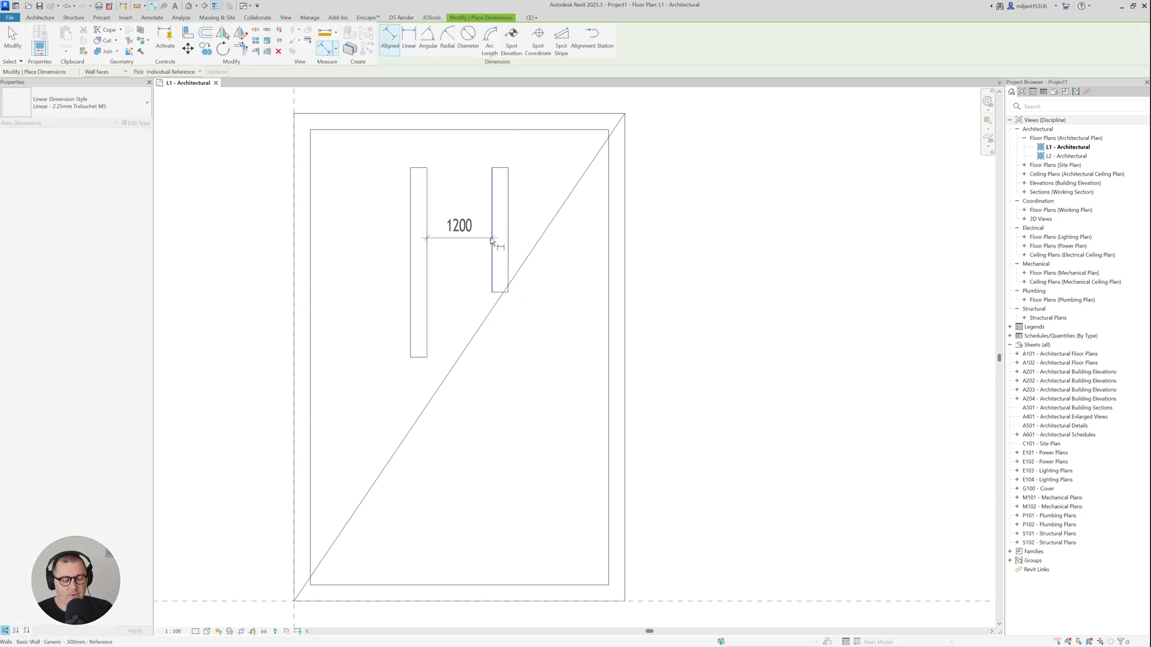
key("Escape")
key("Escape")
scroll(444, 217, "down", 2)
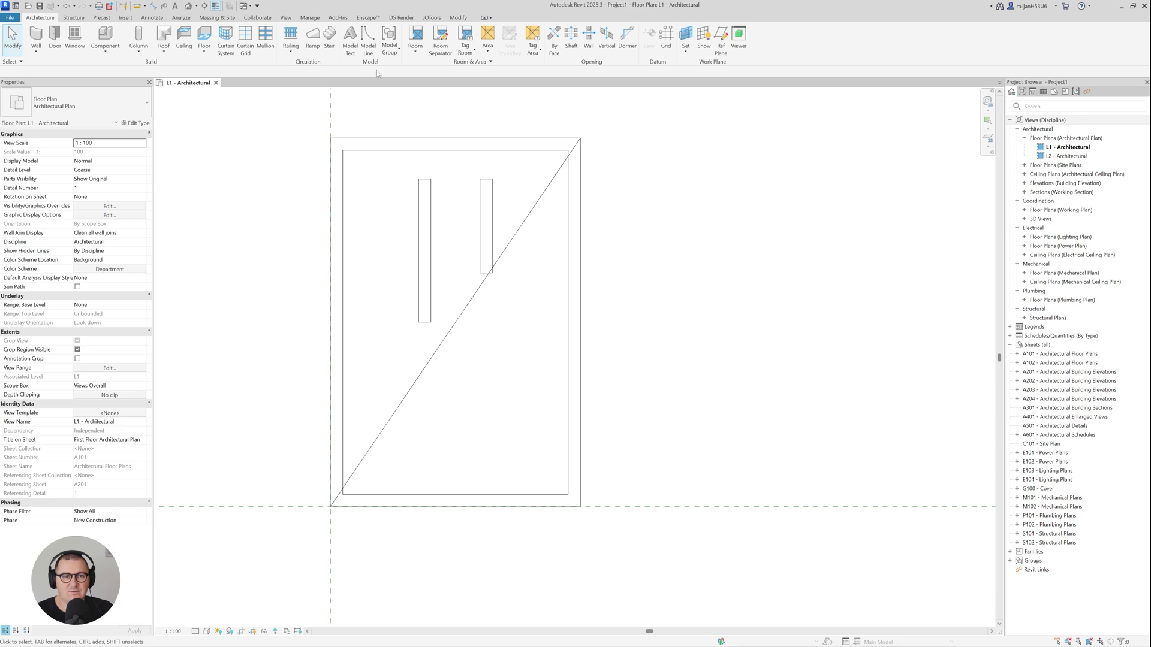
Use Trim/Extend Multiple Elements to stretch both interior walls to the top and bottom walls.
left_click(457, 19)
left_click(267, 51)
left_click(424, 151)
left_click(425, 180)
left_click(483, 197)
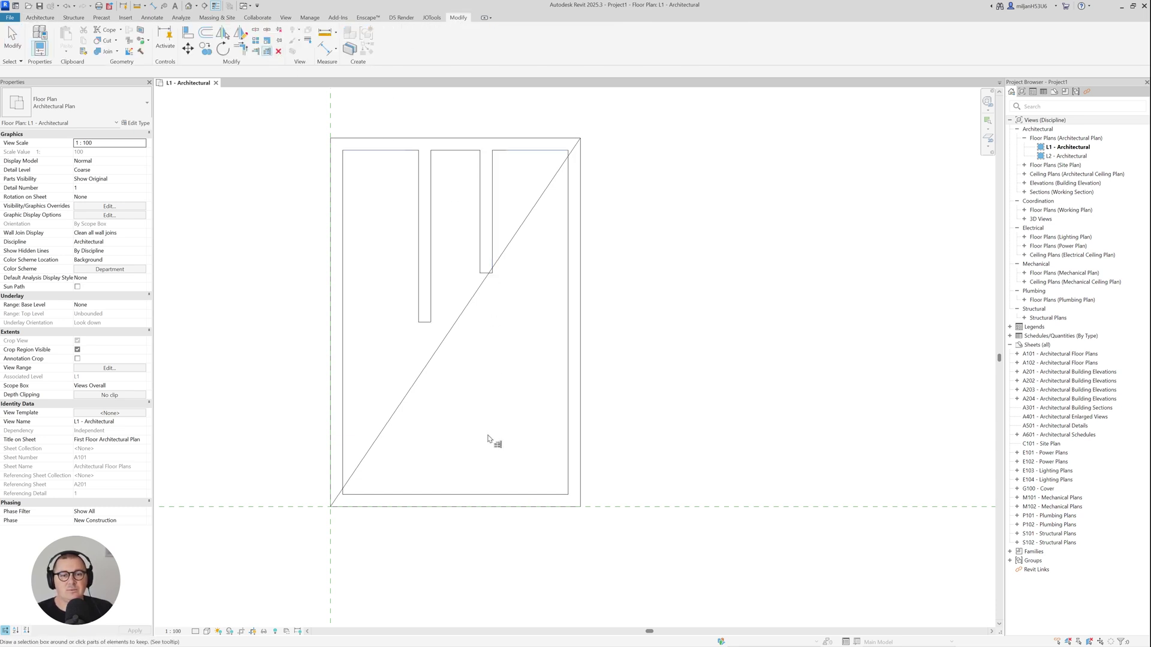
left_click(488, 495)
left_click(431, 319)
left_click(482, 267)
key("Escape")
key("Escape")
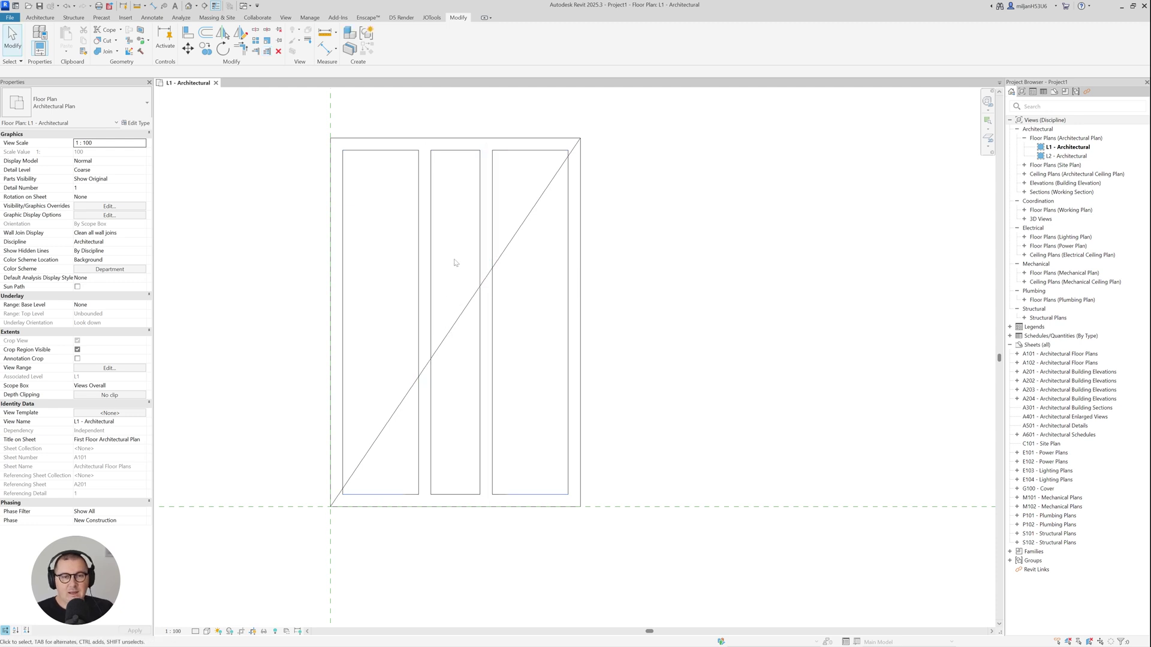
left_click(422, 279)
Draw a 3000-radius circular wall centred in the middle room and resolve the join error.
key("c")
key("s")
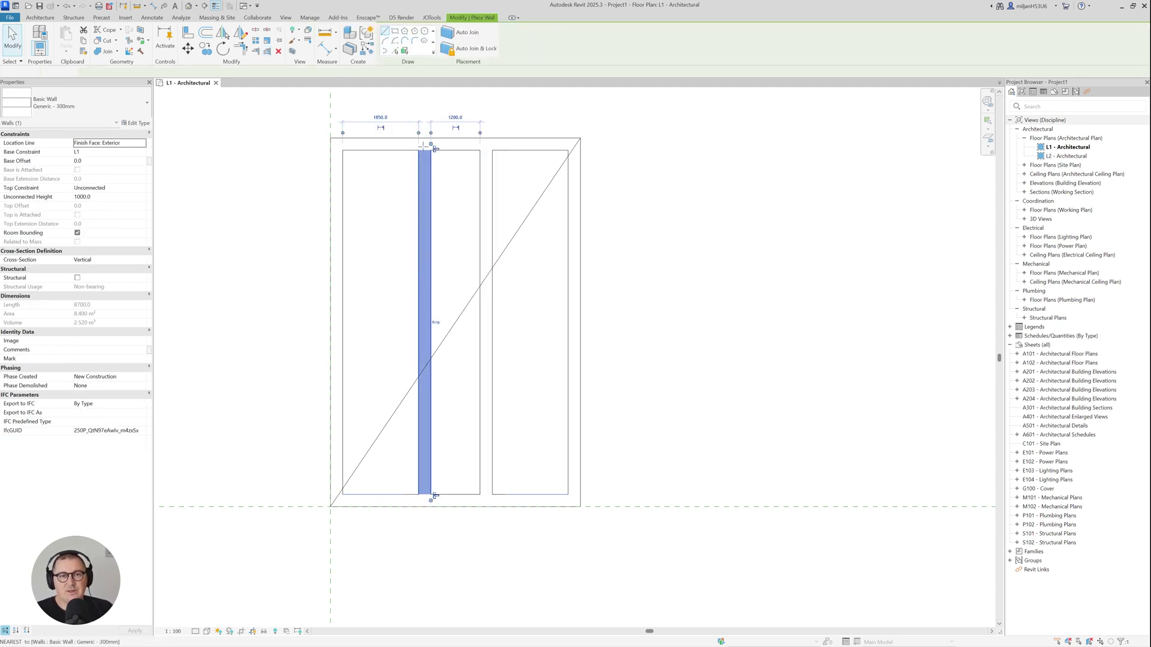
left_click(424, 30)
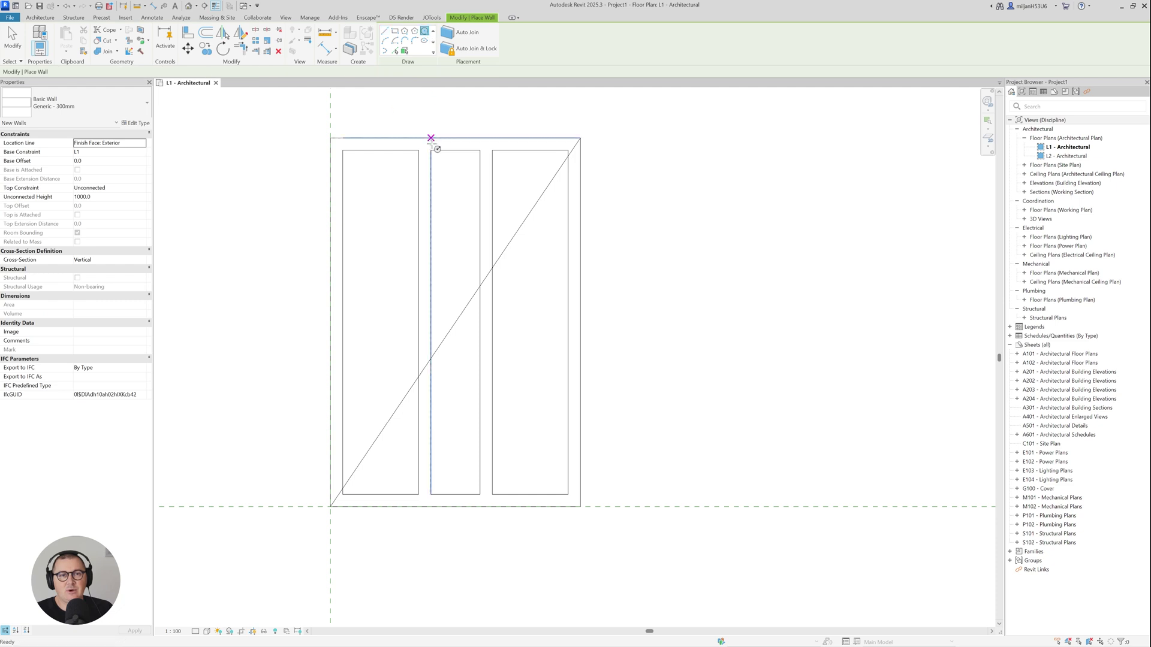
left_click(455, 322)
type("3000")
key("Return")
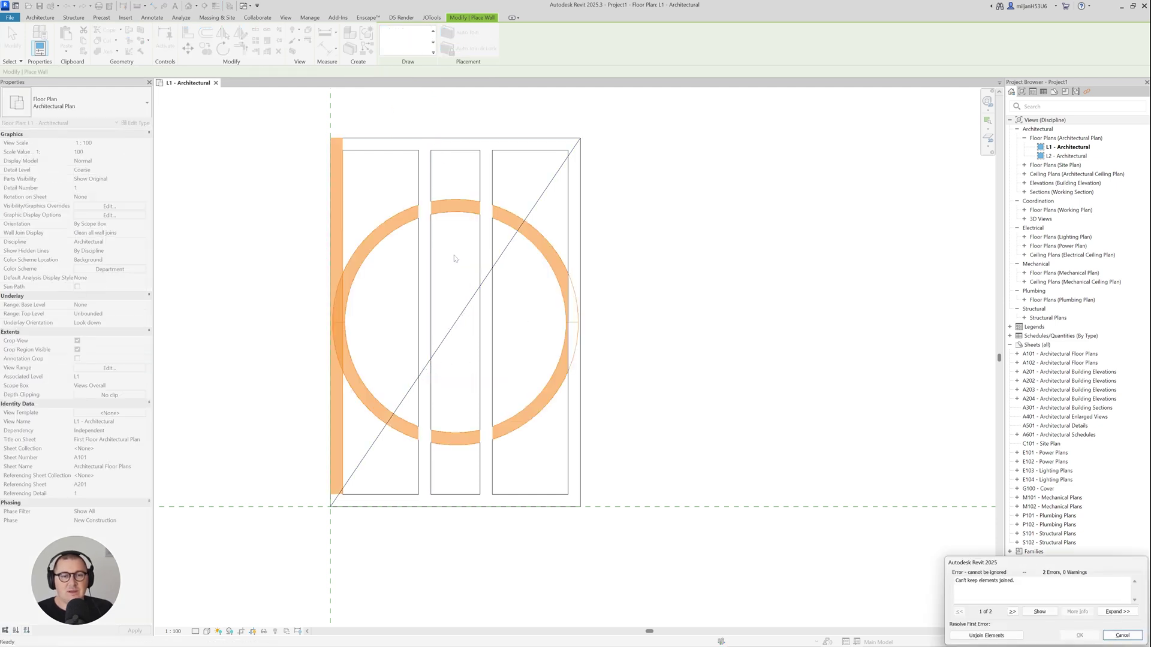
key("Escape")
key("Escape")
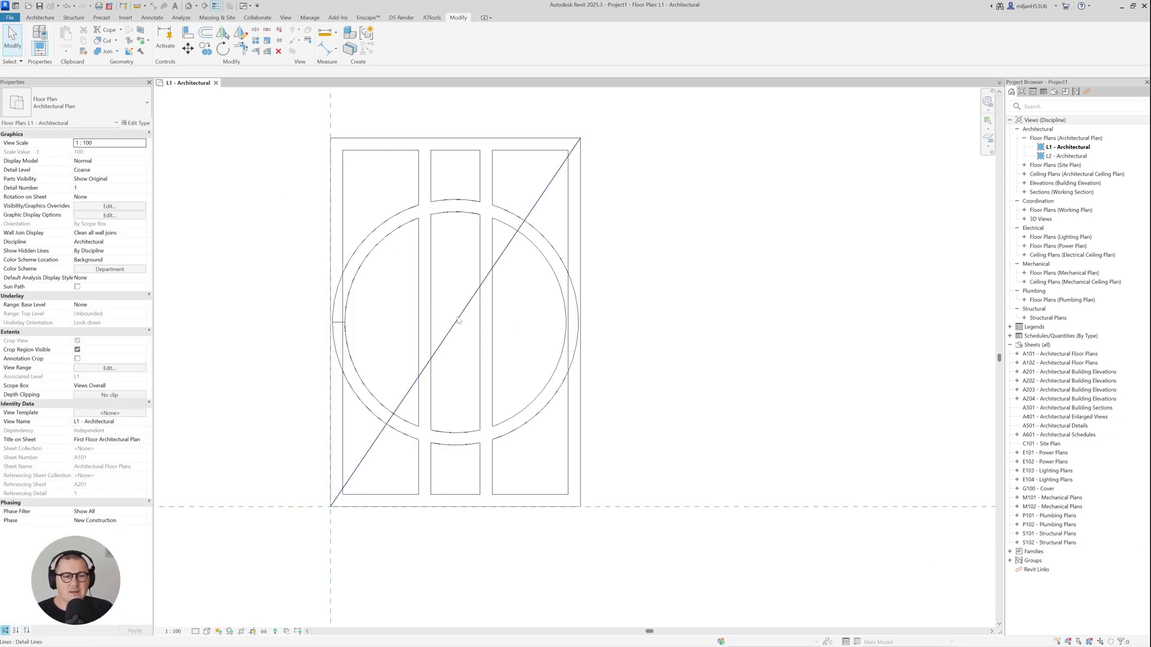
Draw a horizontal detail line from the circle's centre leftward past the cabin.
key("d")
key("l")
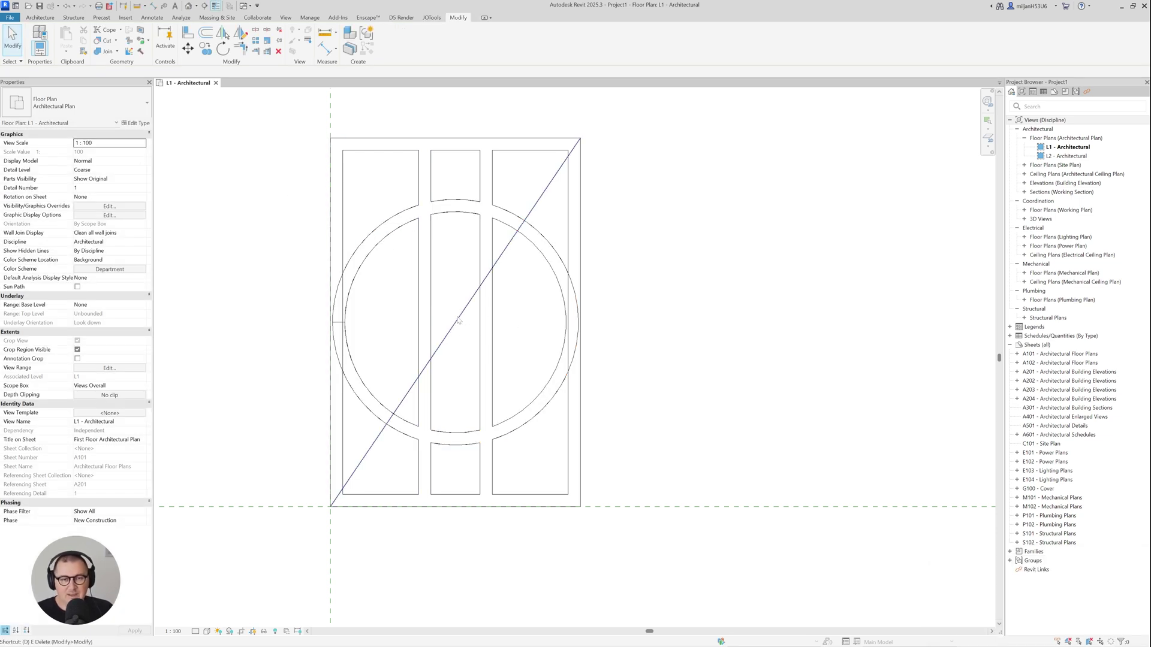
left_click(456, 323)
left_click(258, 323)
key("Escape")
key("Escape")
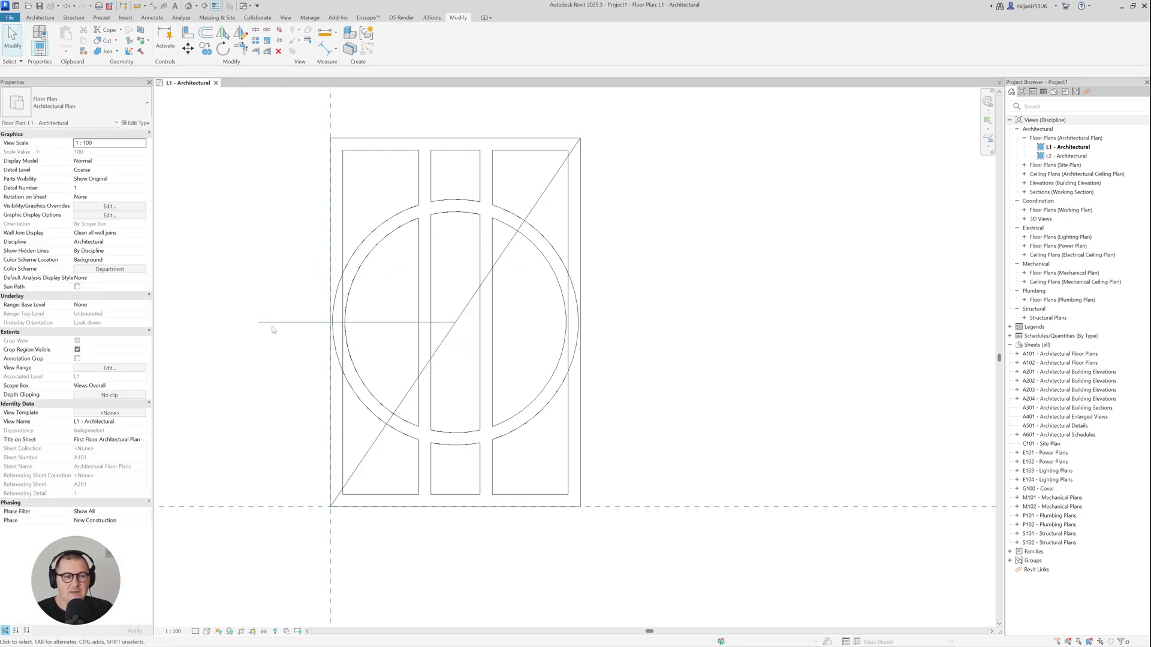
Copy the guide line with Multiple, placing one copy above and one 2400 below.
left_click(270, 323)
key("c")
key("o")
left_click(199, 333)
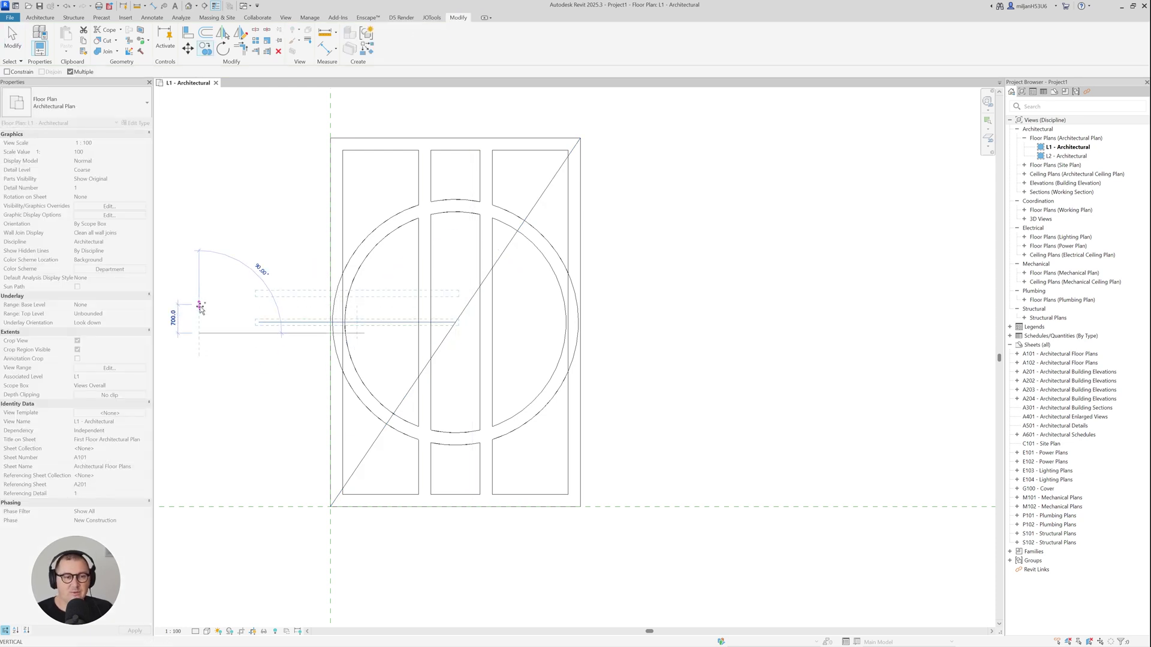
key("Return")
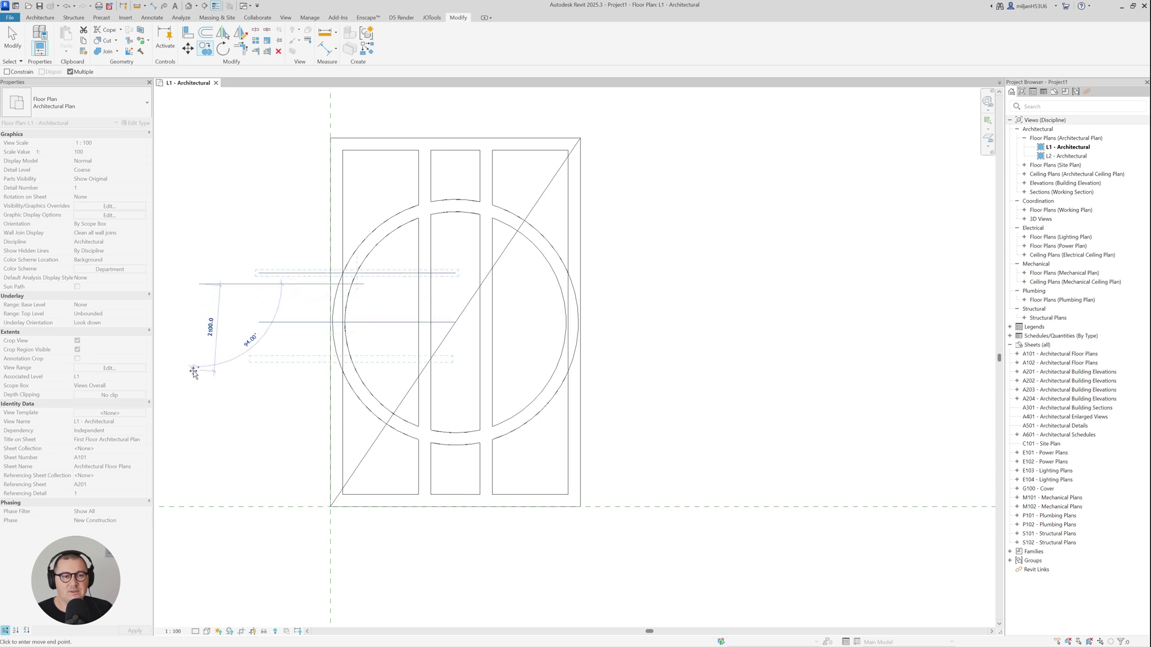
type("2400")
key("Return")
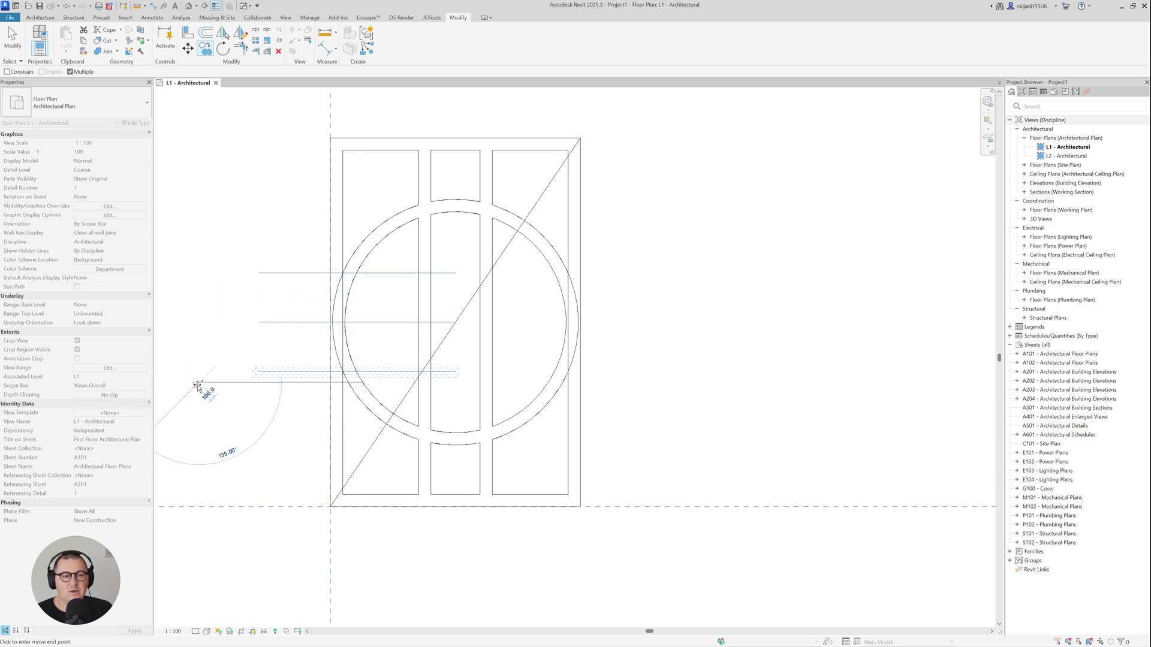
key("Escape")
key("Escape")
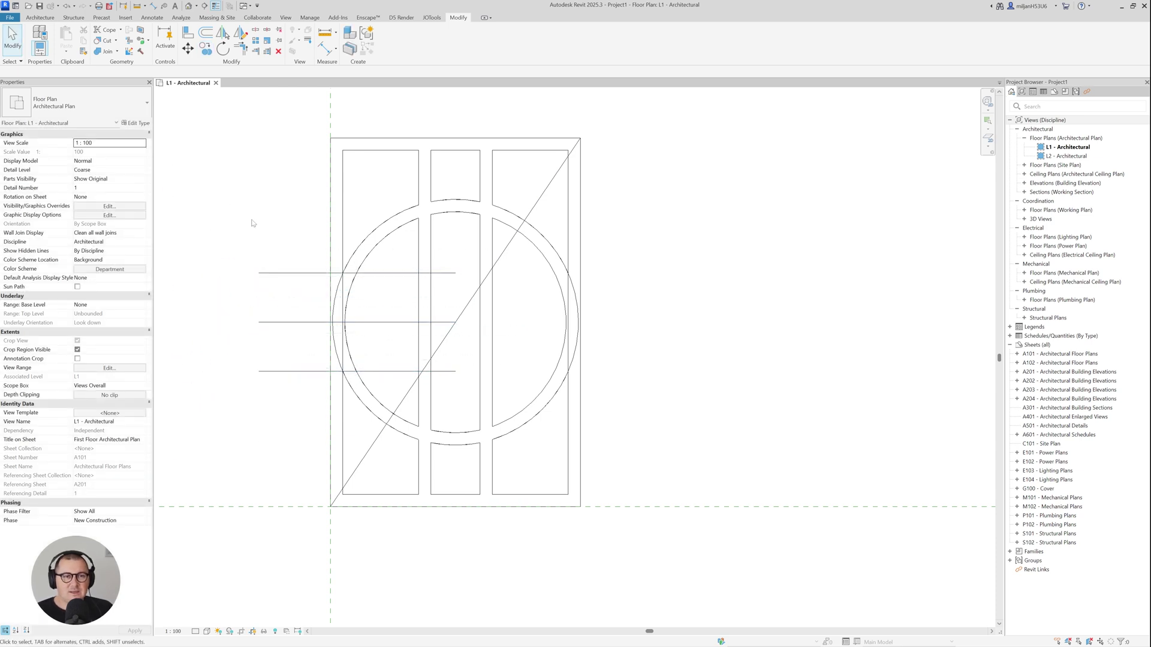
Trim the left and right side walls at the upper and lower guide lines.
left_click(268, 51)
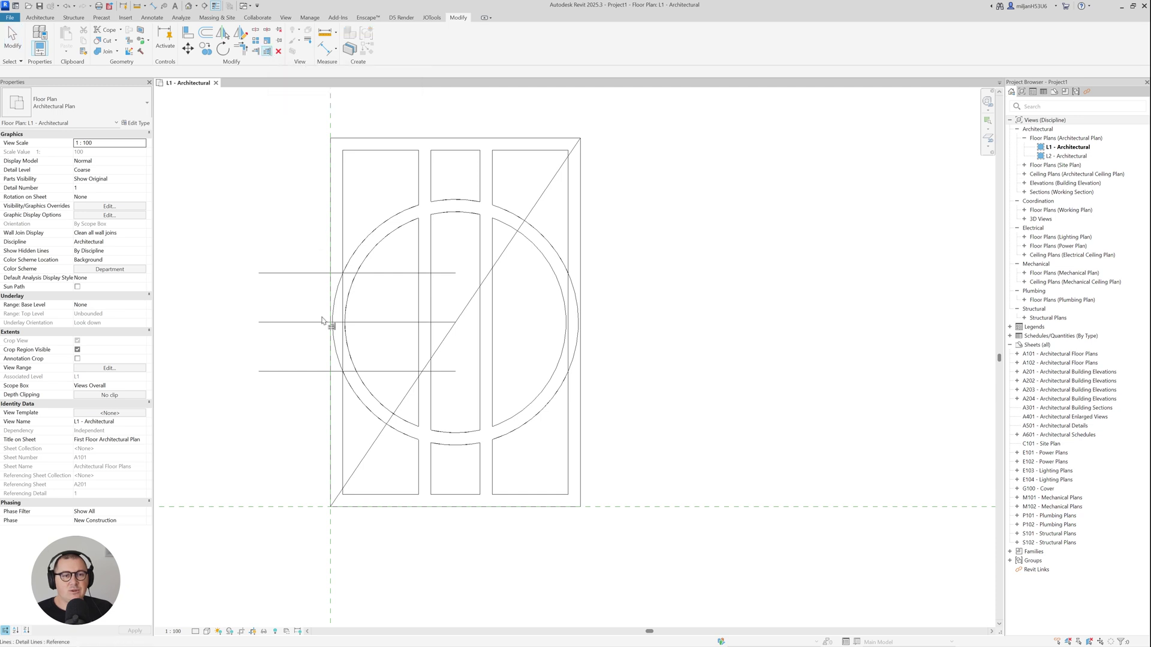
left_click(331, 284)
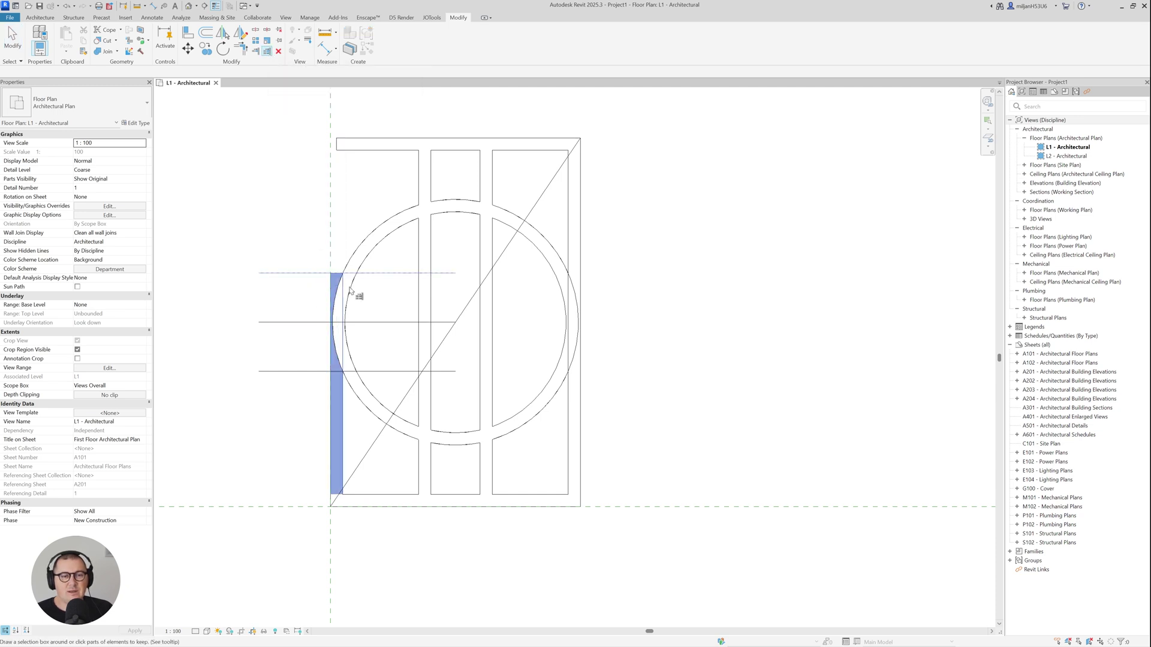
left_click(589, 363, "ctrl")
left_click(306, 363)
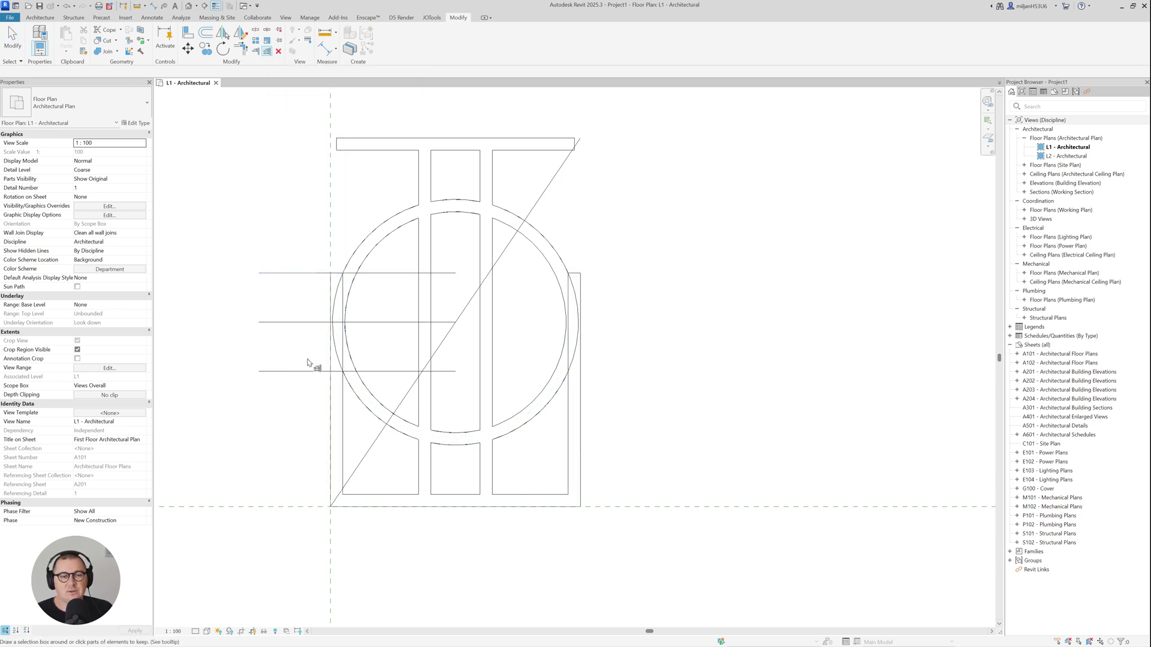
left_click(333, 366)
left_click(579, 363)
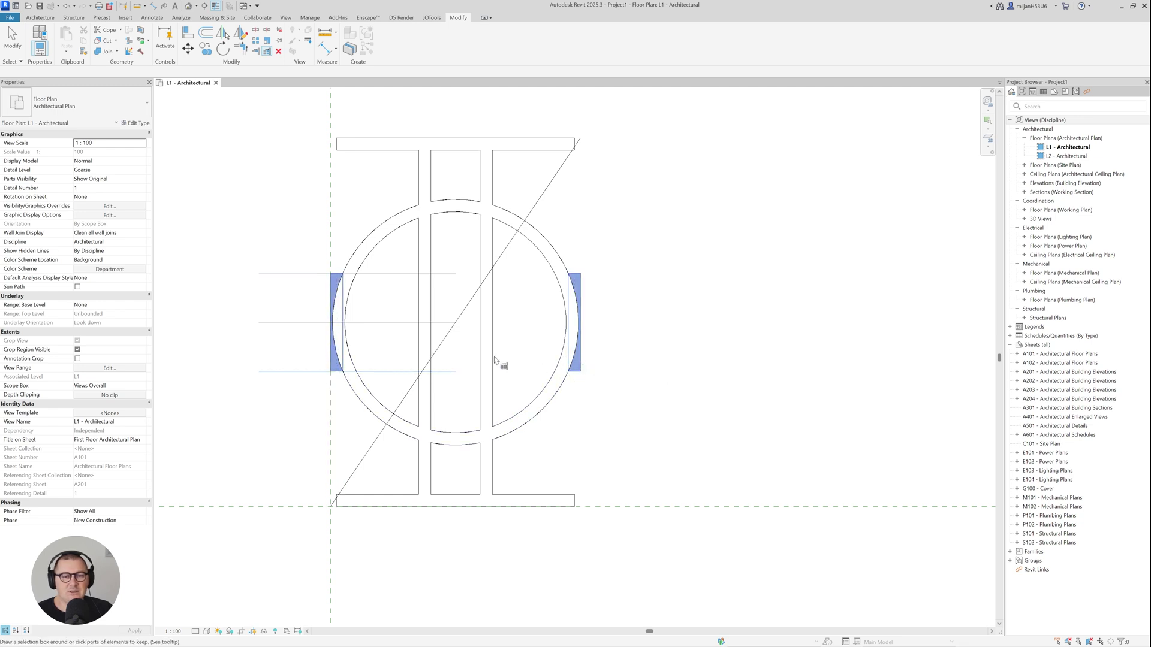
left_click(13, 38)
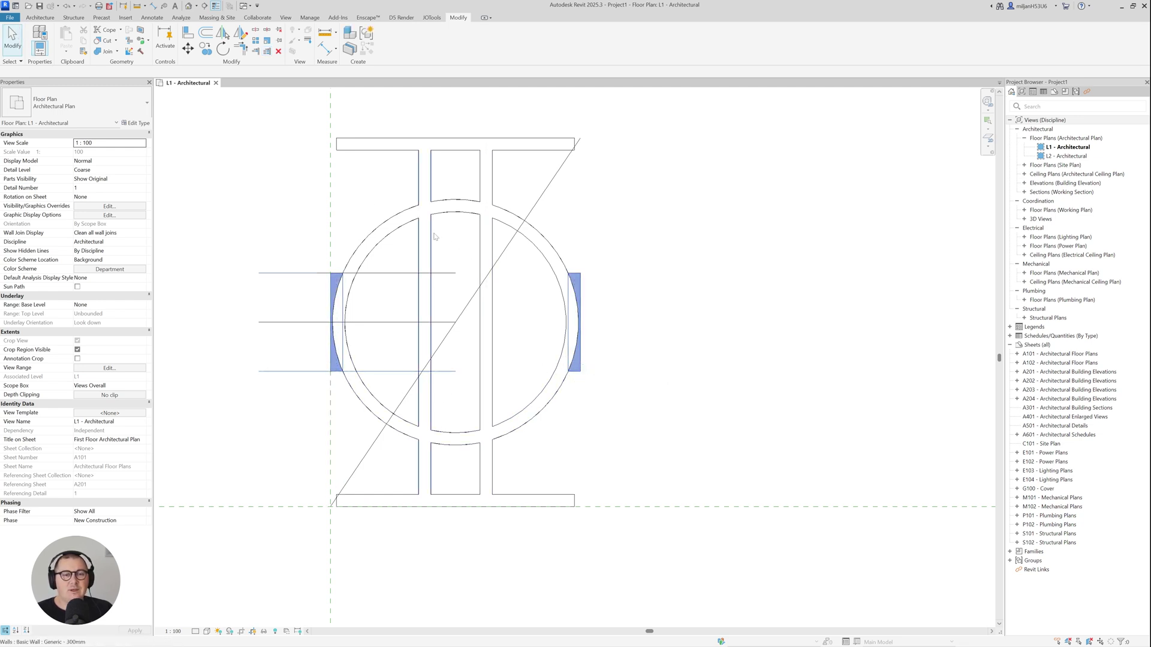
Trim the left interior wall back to the circular wall.
key("s")
key("l")
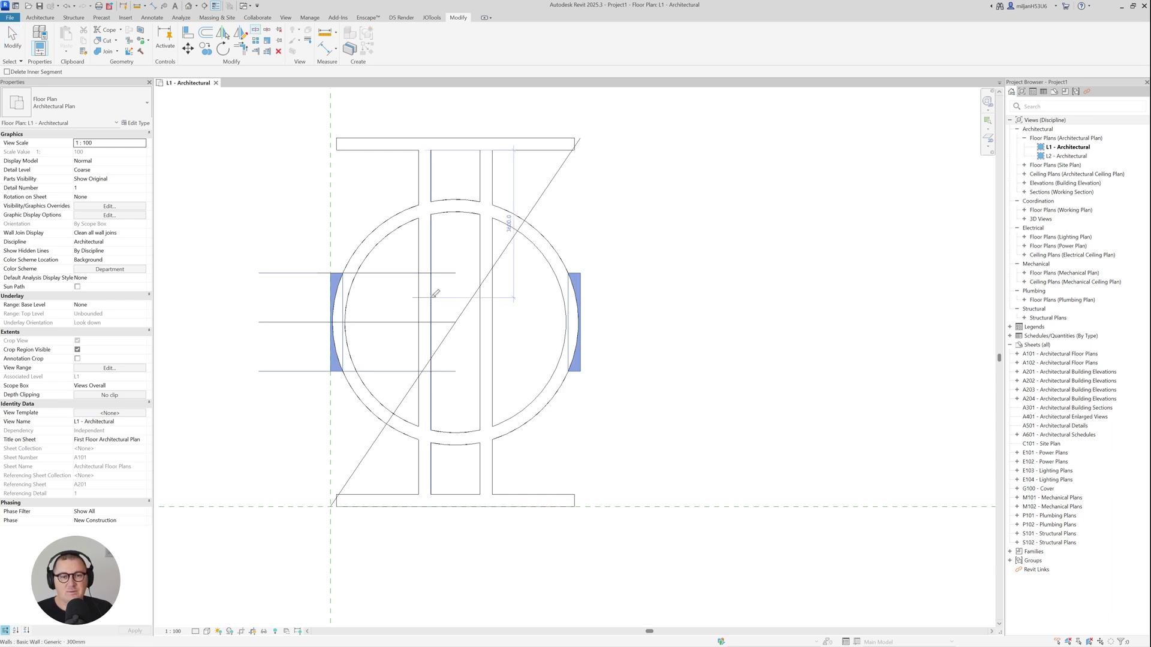
key("Escape")
key("s")
key("l")
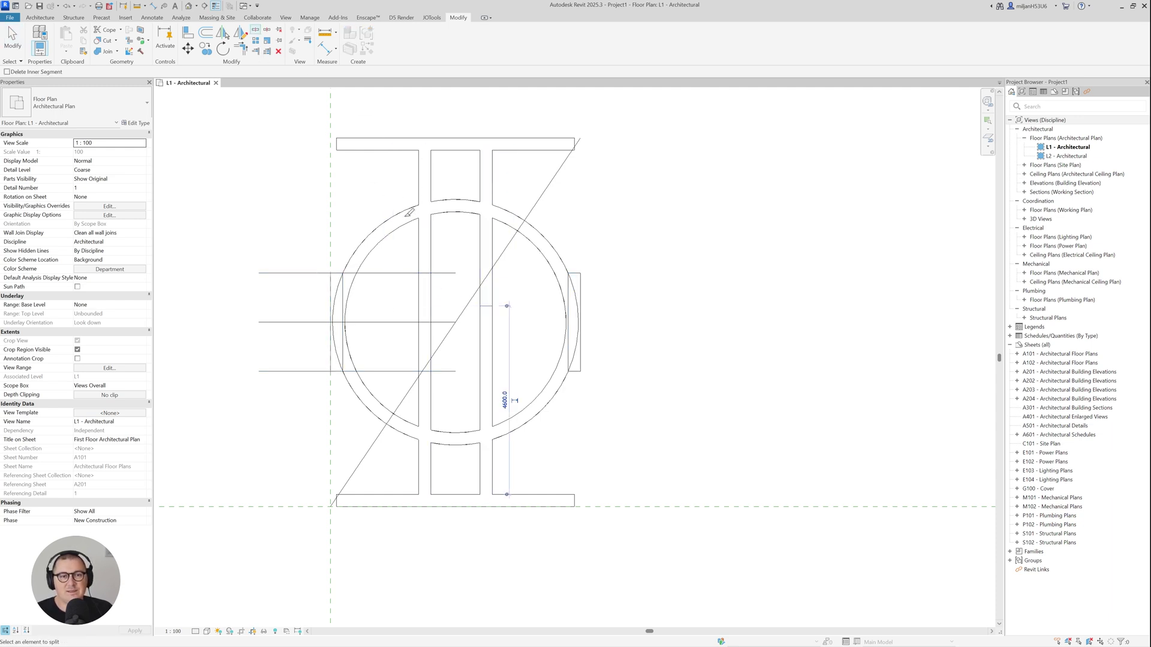
left_click(256, 51)
left_click(404, 210)
left_click(418, 192)
left_click(447, 445)
left_click(430, 464)
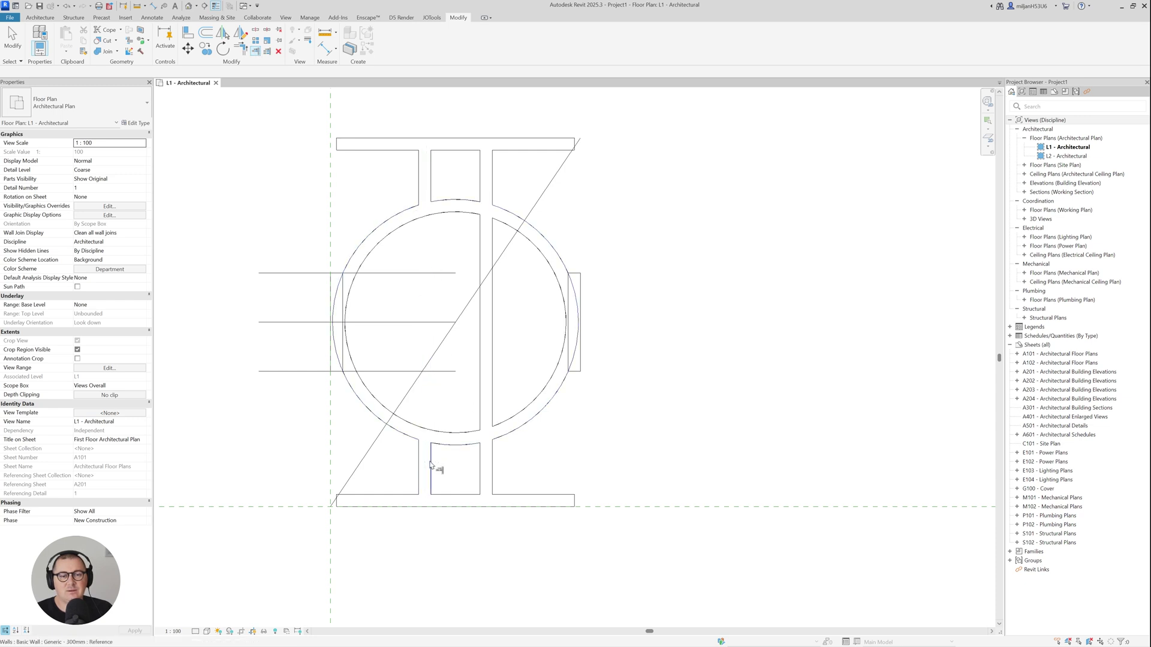
Trim the right interior wall to the lower arc and clear the strip inside the circle.
left_click(468, 444)
left_click(481, 459)
left_click(491, 191)
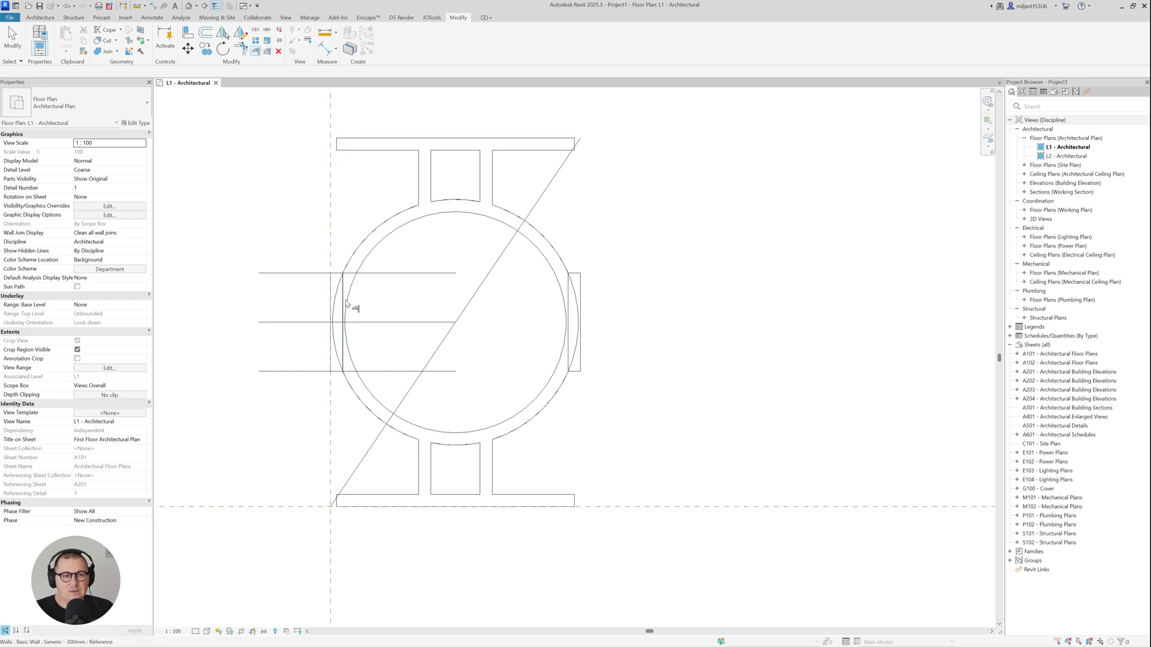
Extend the top and bottom walls to the left side line, then to the right side line.
left_click(267, 52)
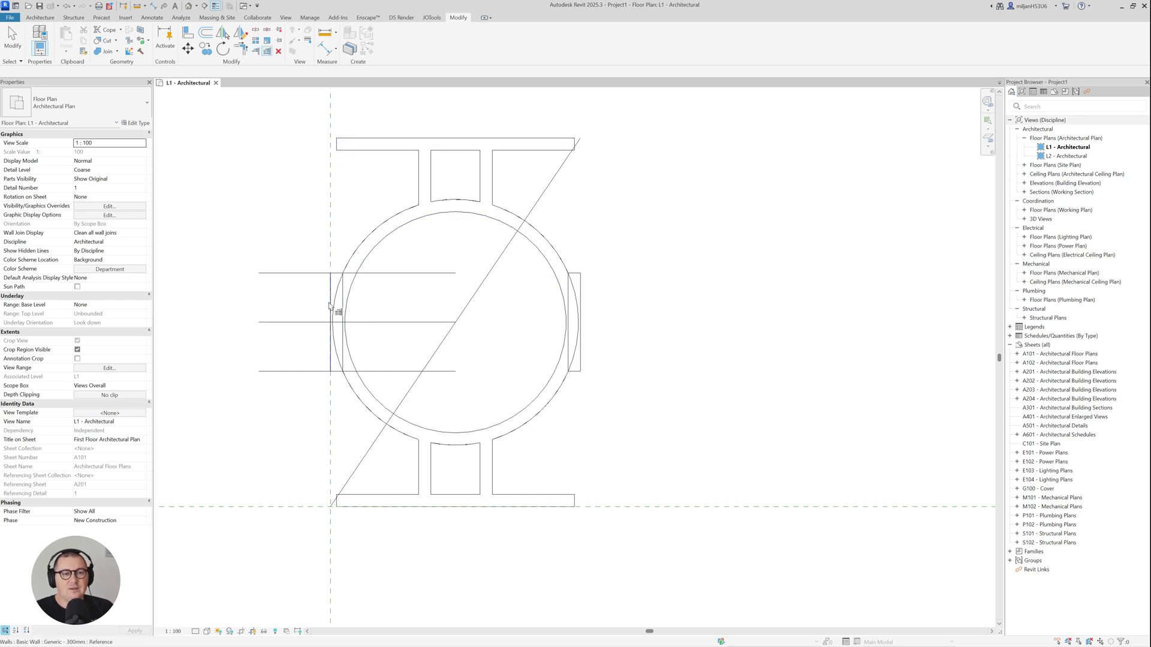
left_click(347, 145)
left_click(362, 503)
left_click(293, 473)
left_click(581, 355)
left_click(544, 498)
left_click(568, 147)
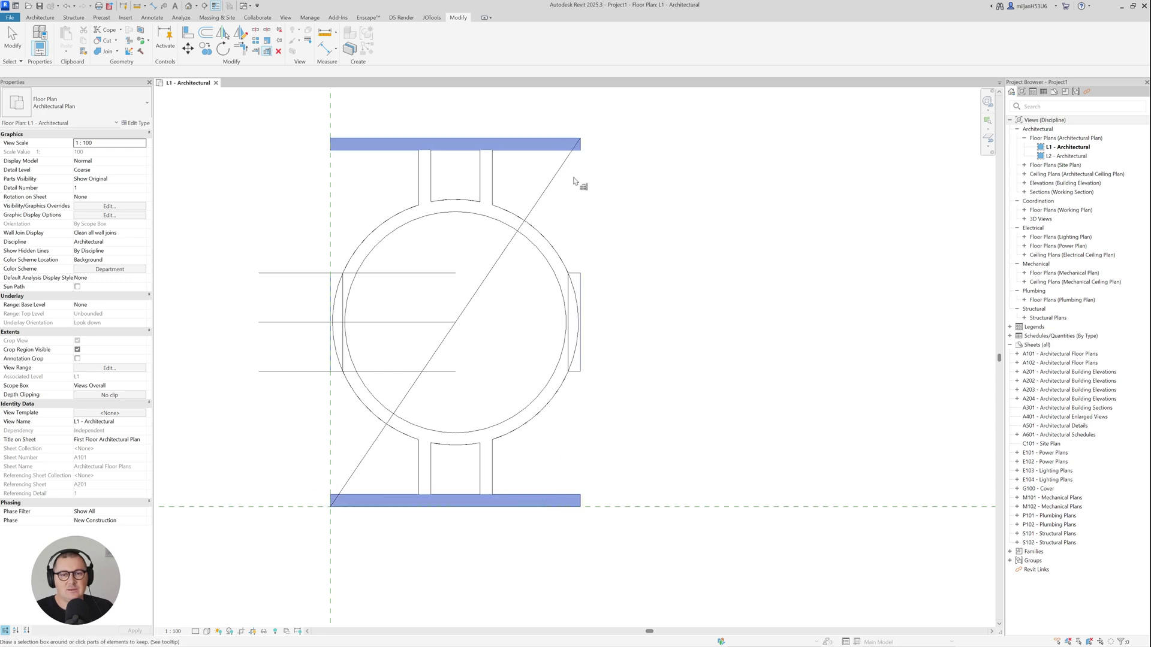
left_click(18, 41)
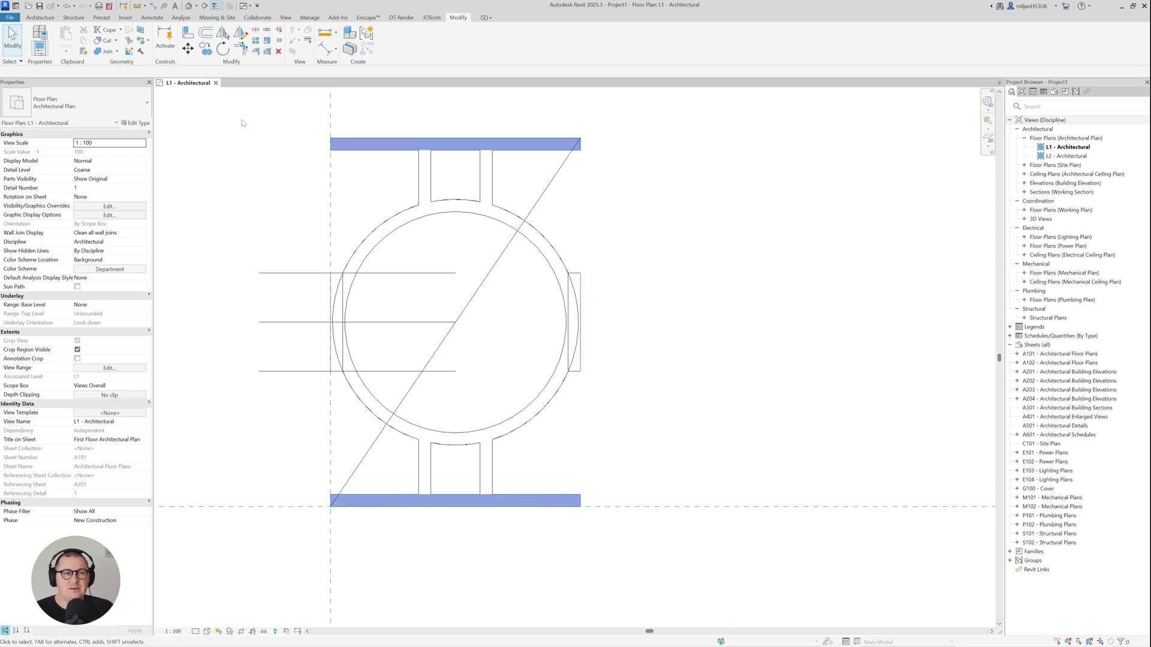
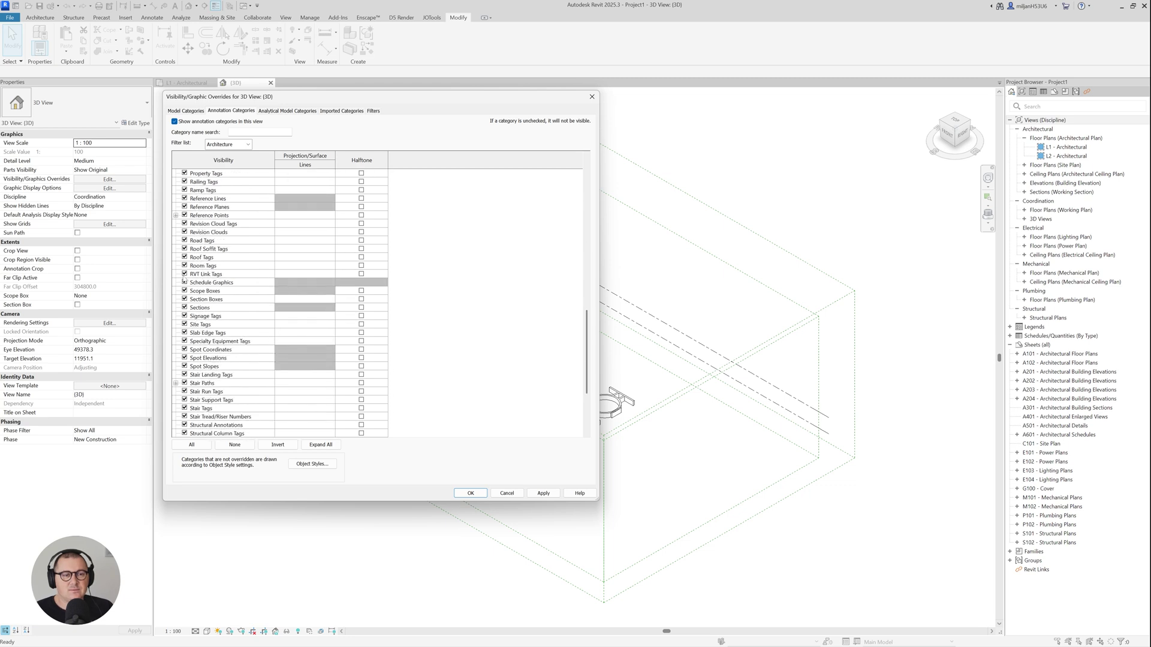
Hide scope boxes in the 3D view and orbit to look at the model from above.
left_click(185, 291)
left_click(471, 493)
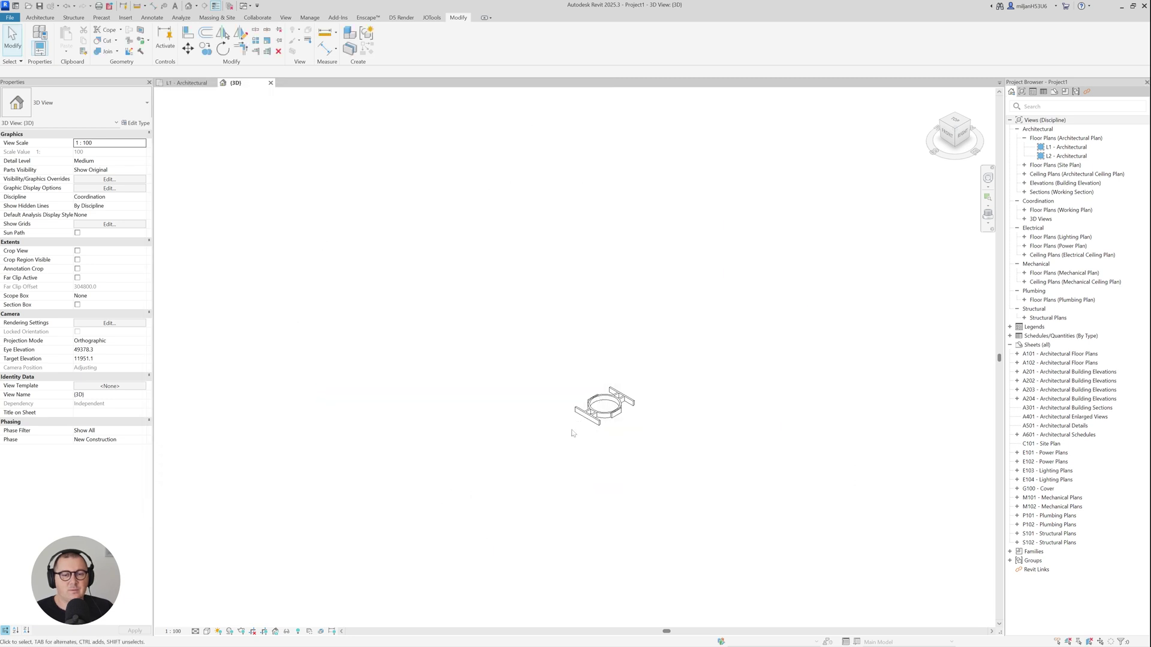
scroll(577, 419, "up", 4)
mouse_move(457, 452)
middle_mouse_down("shift")
mouse_move(424, 473)
mouse_move(513, 508)
mouse_move(596, 497)
mouse_move(480, 479)
mouse_move(477, 449)
mouse_move(442, 465)
middle_mouse_up("shift")
scroll(477, 449, "up", 4)
scroll(478, 450, "down", 5)
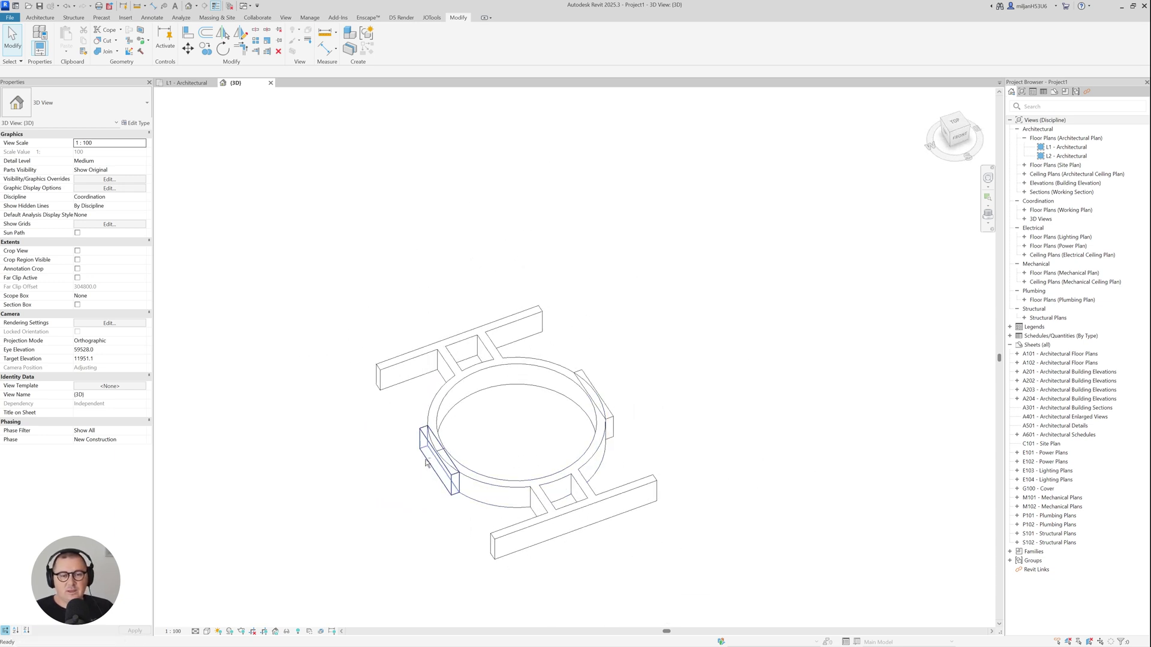
scroll(355, 391, "down", 1)
In the L1 - Architectural plan, delete the stray horizontal lines and the diagonal line.
left_click(186, 84)
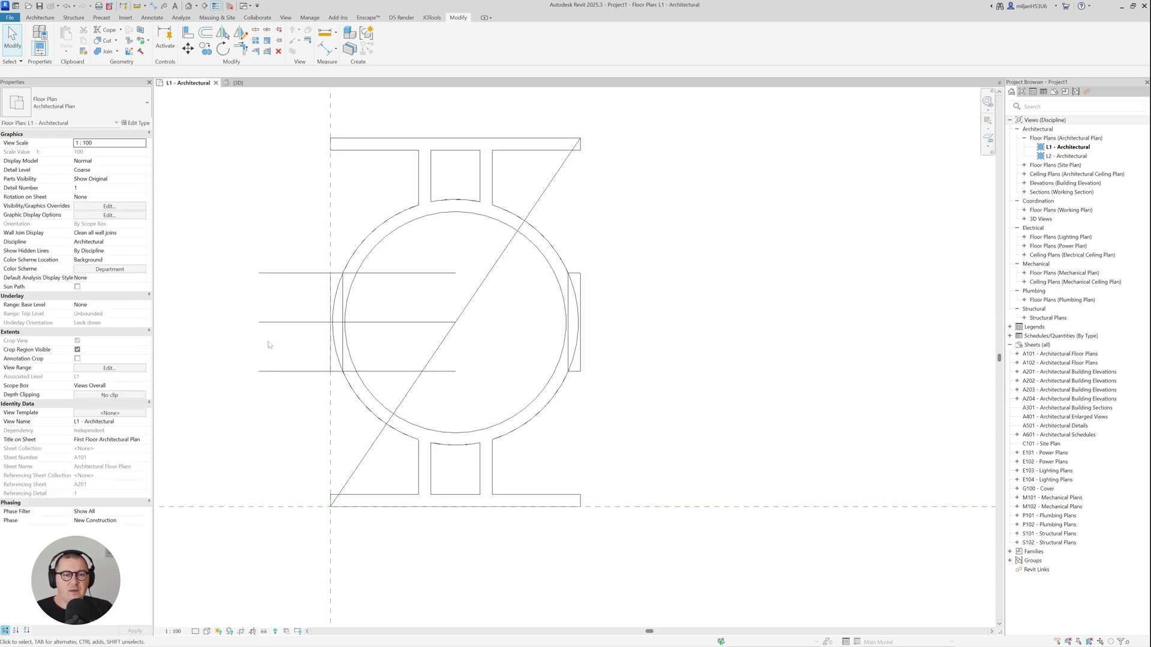
left_click_drag(232, 246, 457, 350)
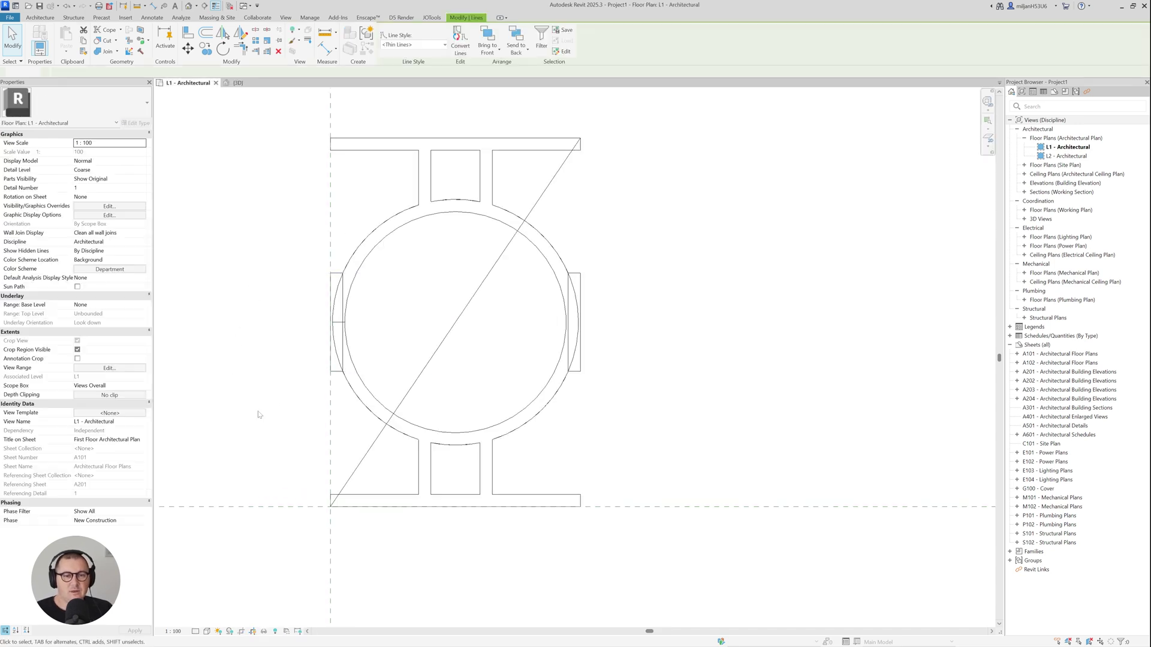
key("Delete")
left_click(444, 346)
key("Delete")
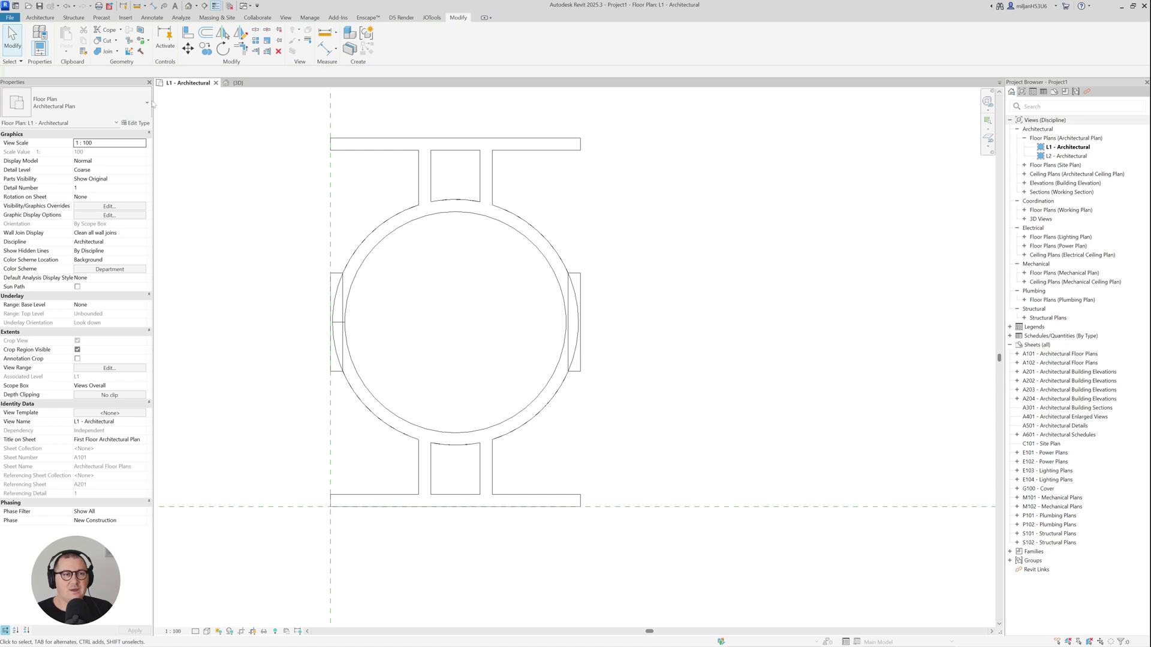
left_click(40, 17)
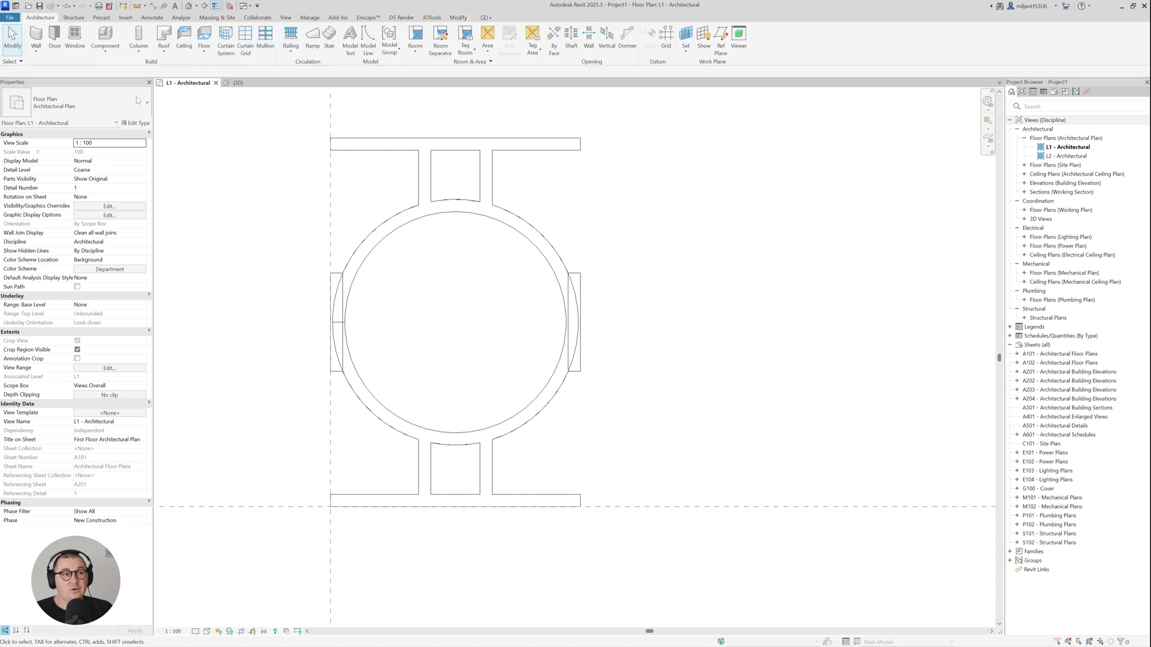
Start a roof by footprint on L1 with a 1000 base offset.
left_click(164, 51)
left_click(183, 98)
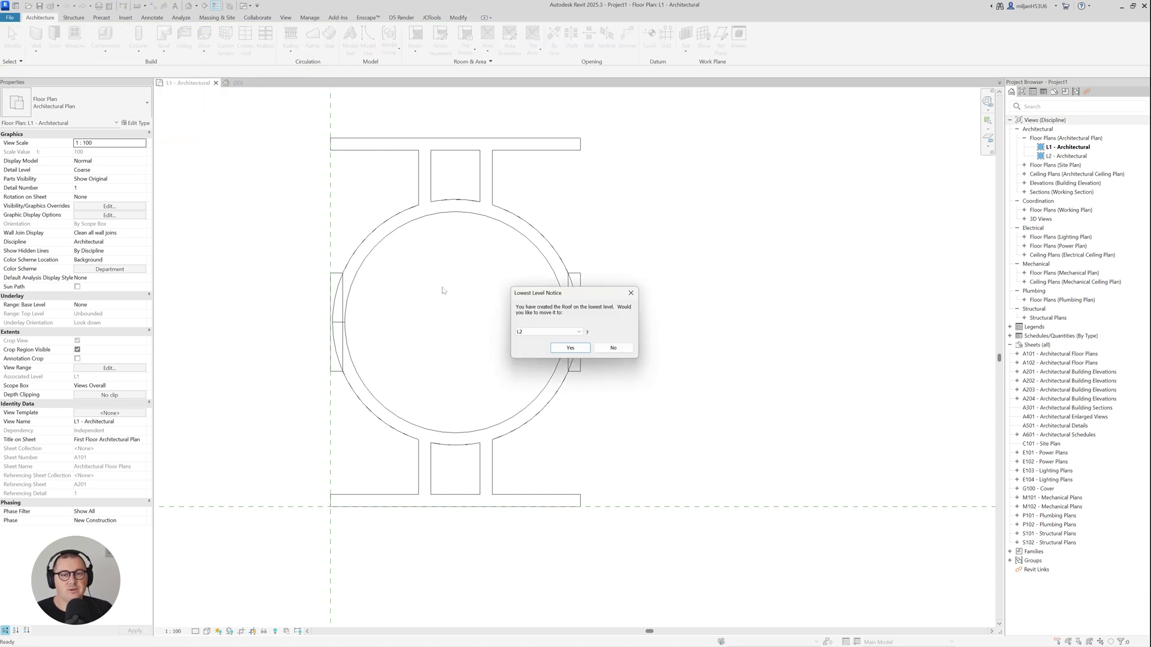
left_click(530, 333)
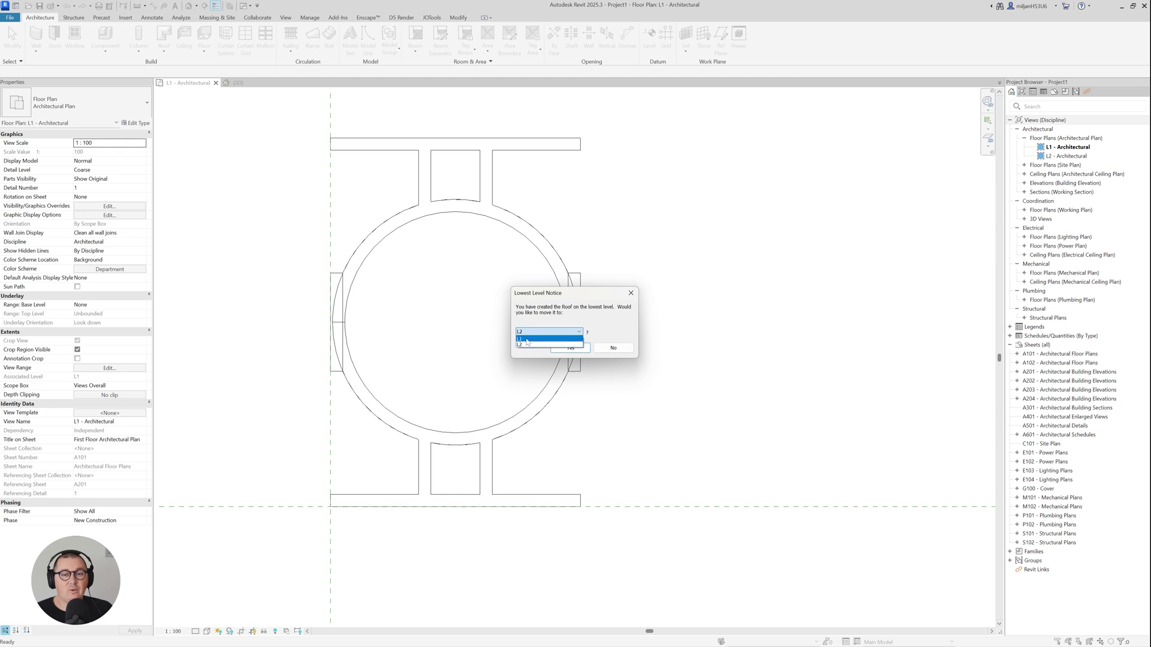
left_click(563, 348)
left_click(99, 170)
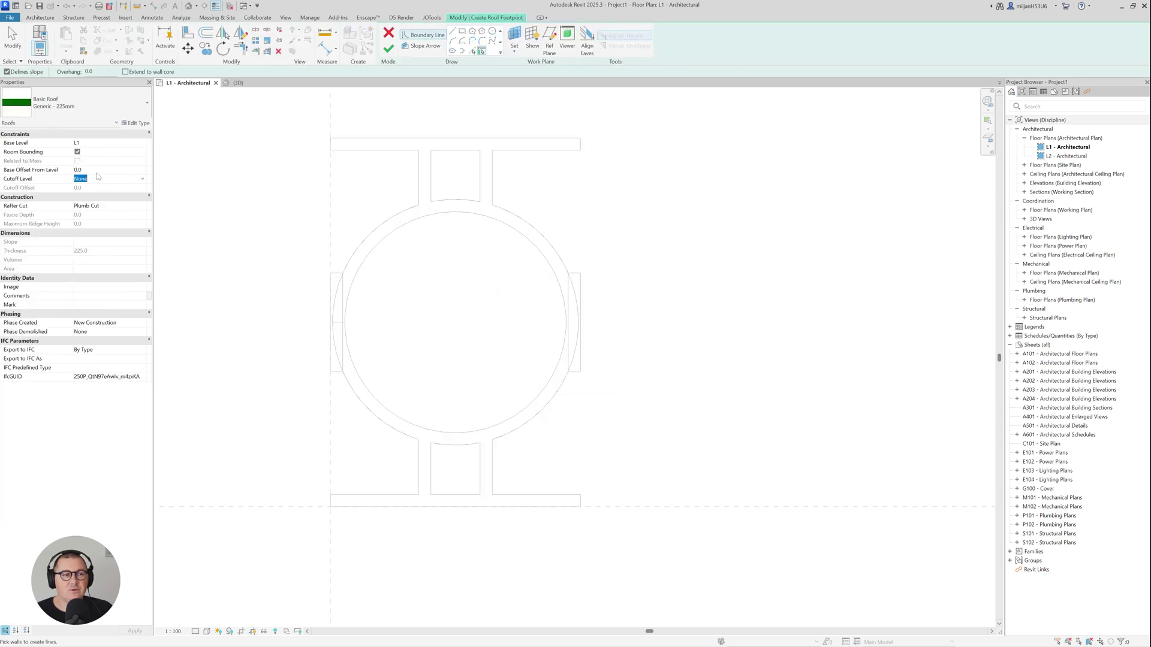
type("1000")
key("Return")
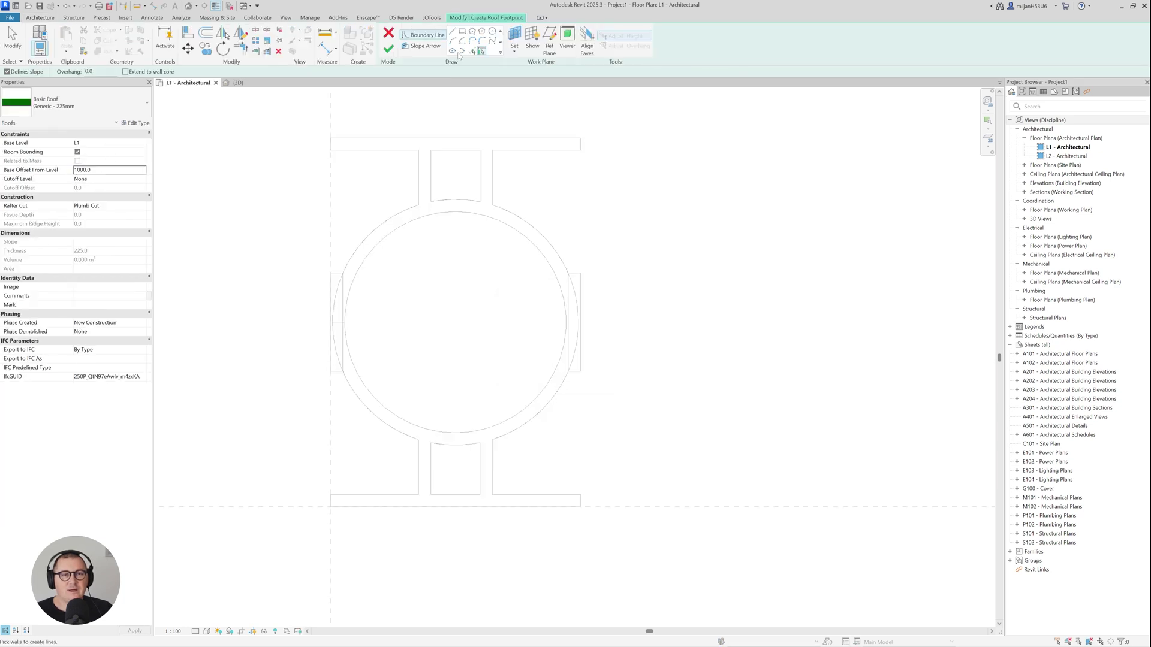
Pick the top, left, bottom and right outer wall edges as the roof boundary.
left_click(473, 51)
left_click(447, 139)
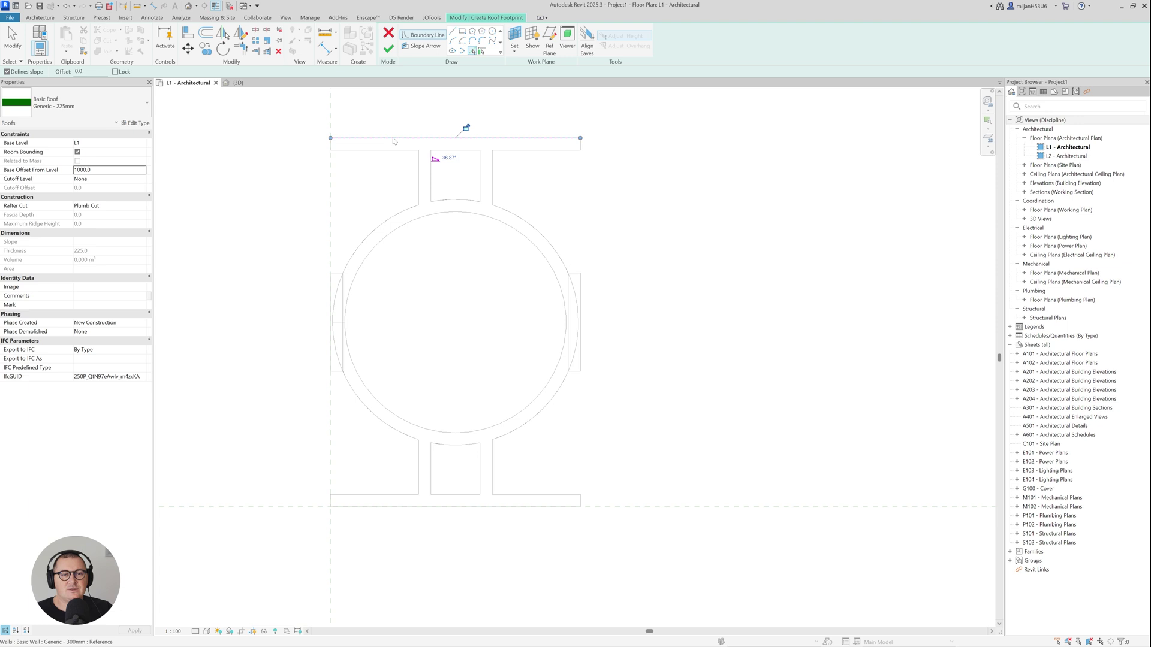
left_click(332, 300)
left_click(396, 507)
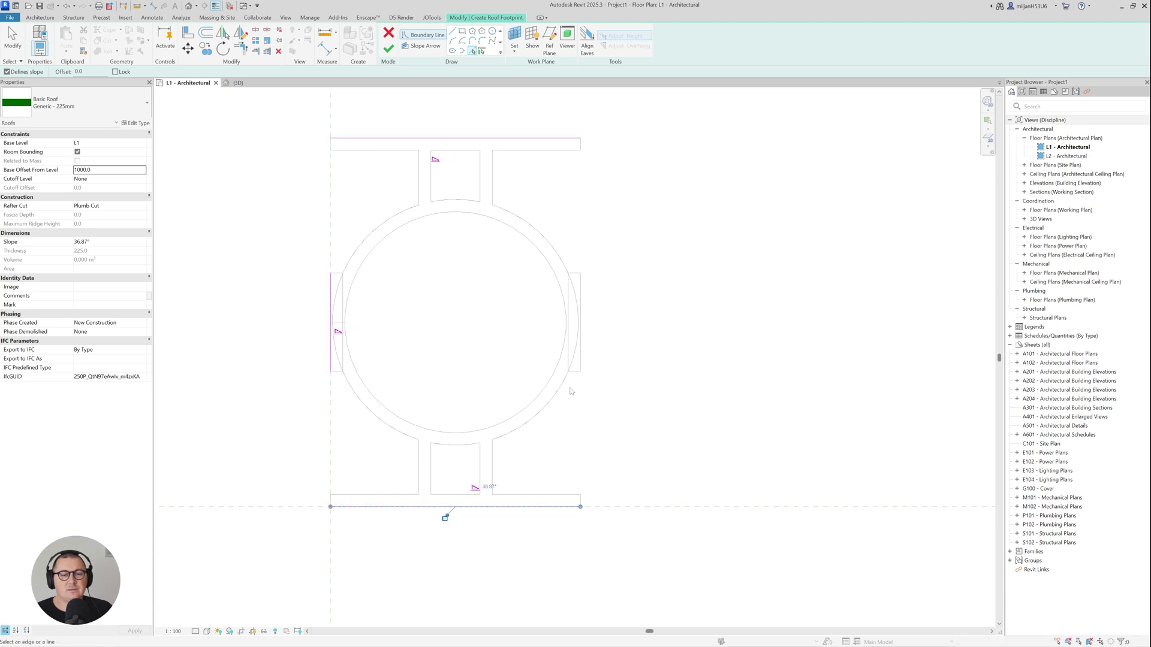
left_click(581, 365)
key("Escape")
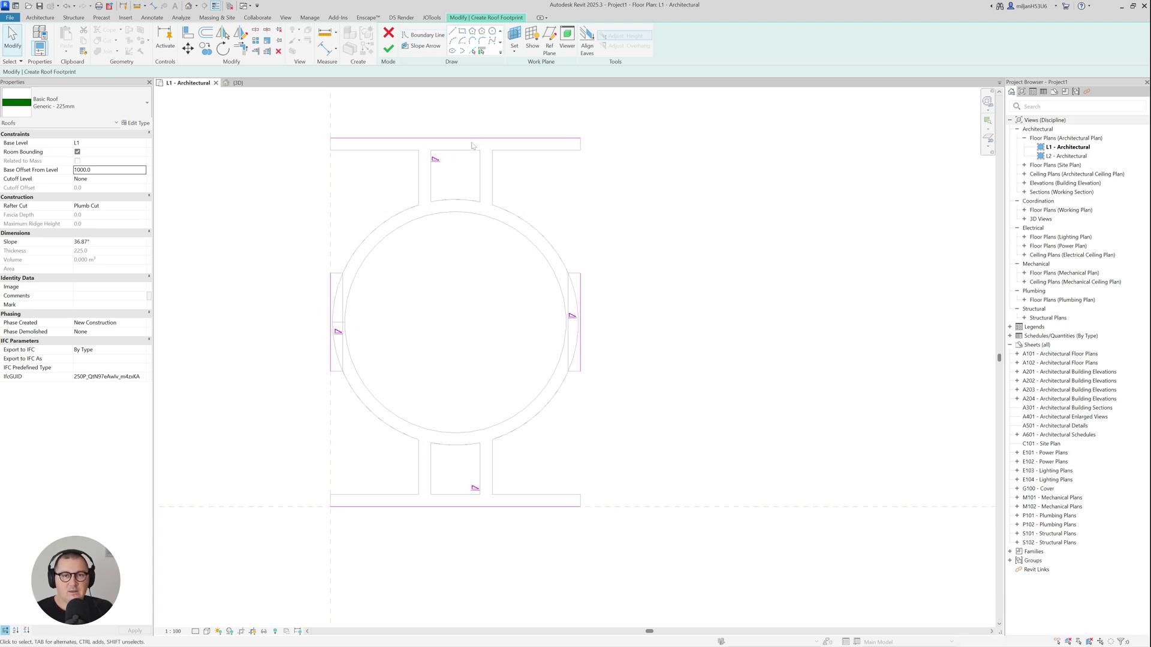
Trim the roof outline corners so the left and right lines meet the top and bottom lines.
left_click(466, 140)
key("Escape")
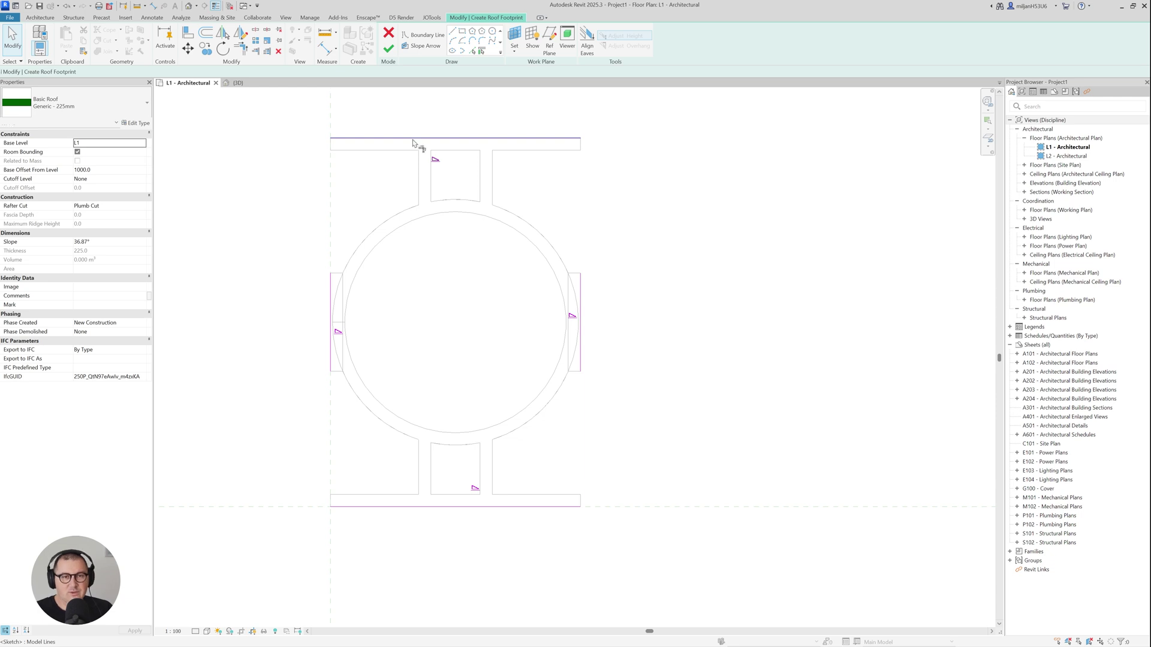
left_click(328, 335)
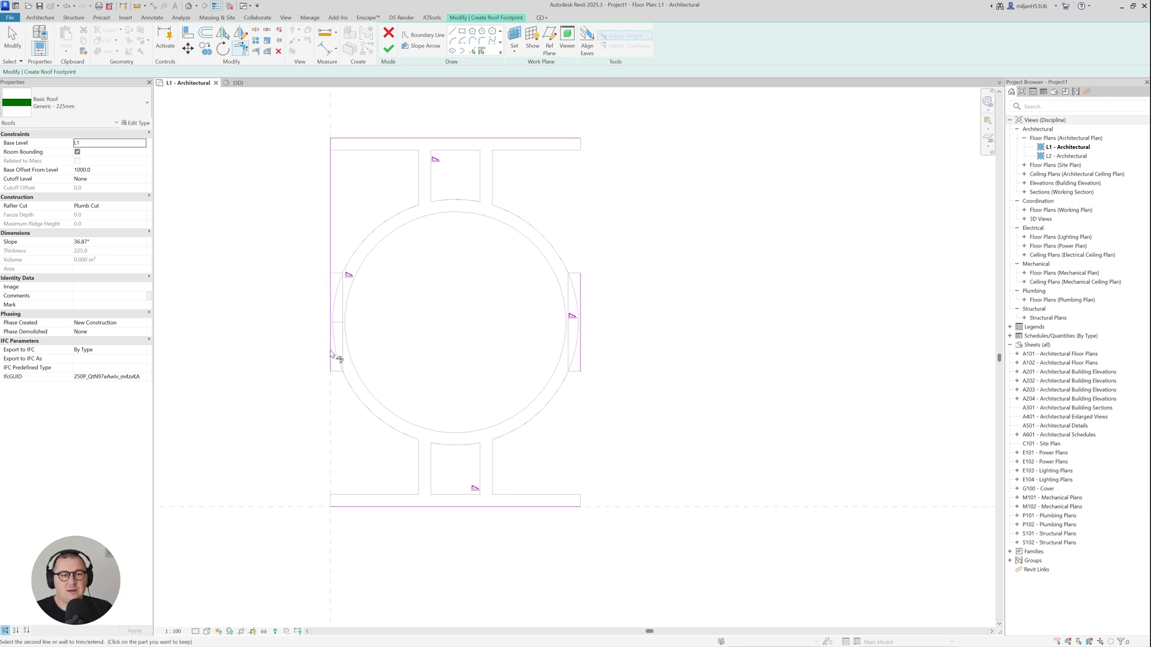
left_click(353, 506)
left_click(542, 506)
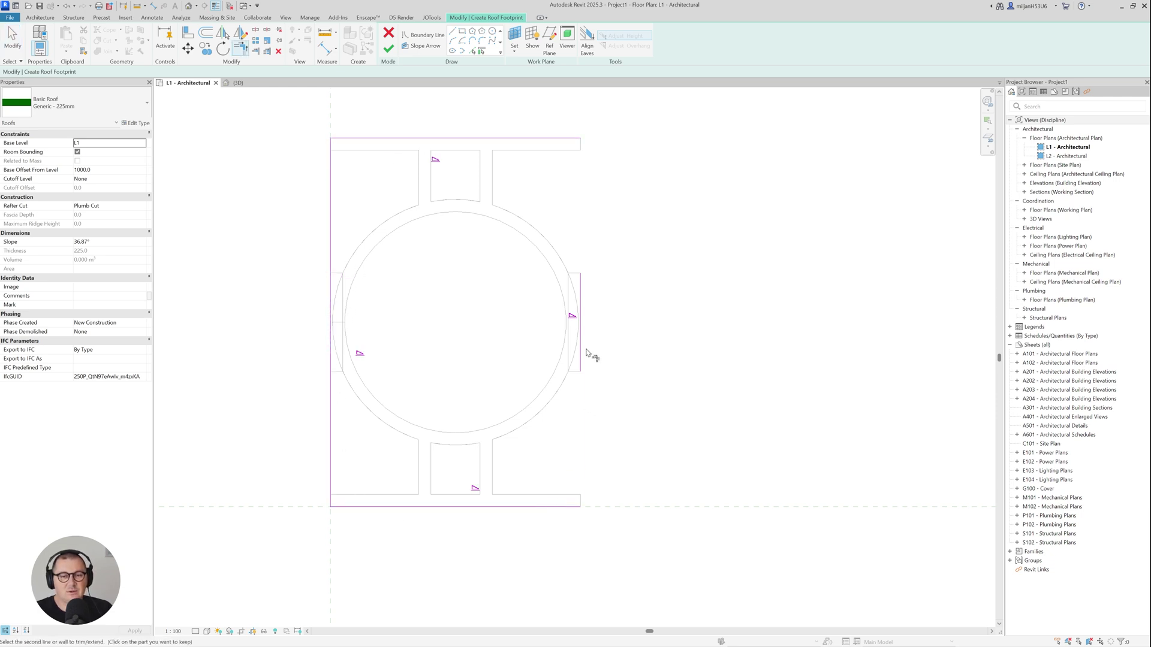
left_click(581, 354)
left_click(580, 360)
left_click(531, 139)
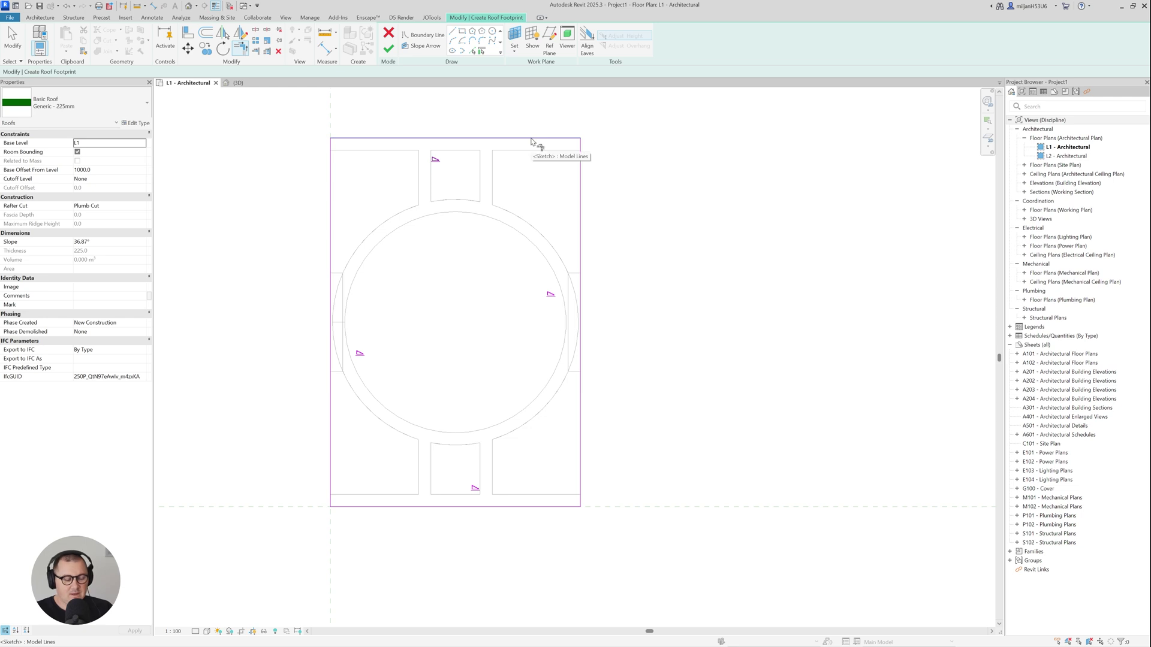
key("Escape")
Give the left and right roof edges a 45° slope, finish the roof and attach the walls.
left_click(480, 138)
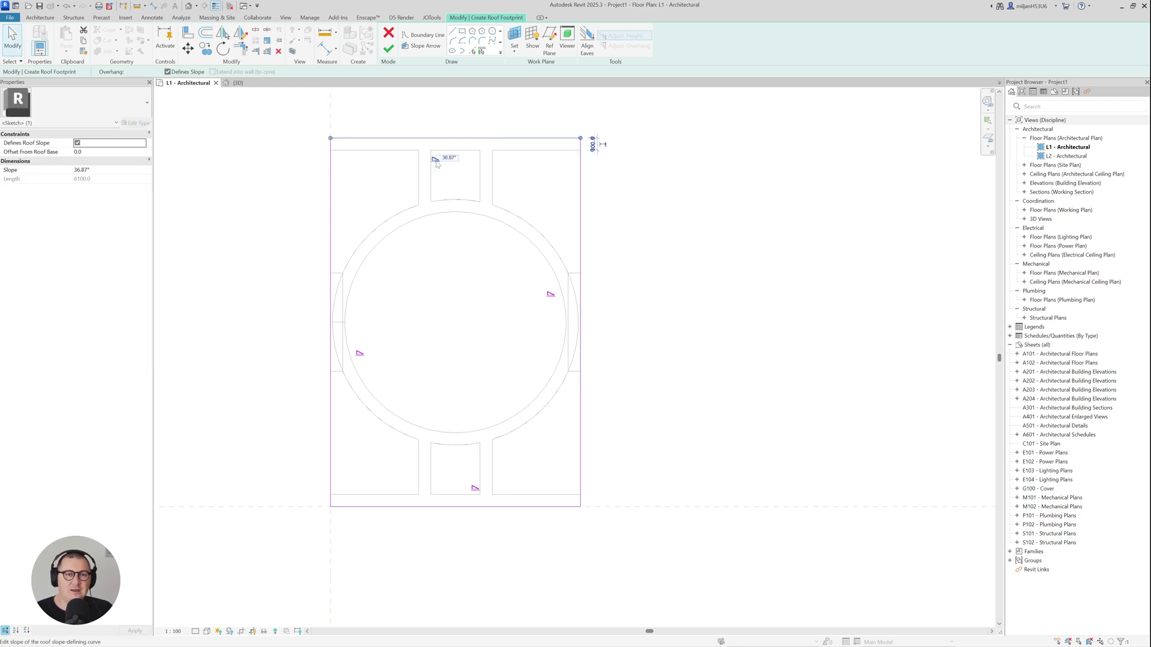
left_click(212, 232)
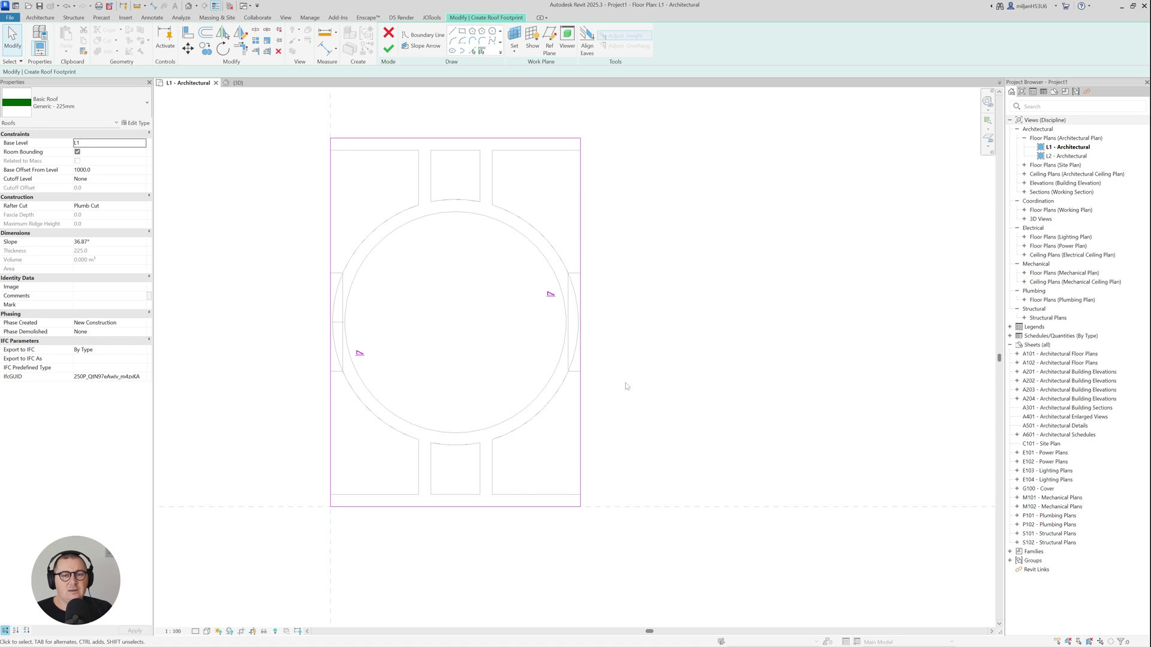
left_click_drag(626, 386, 312, 450)
left_click(102, 171)
type("45")
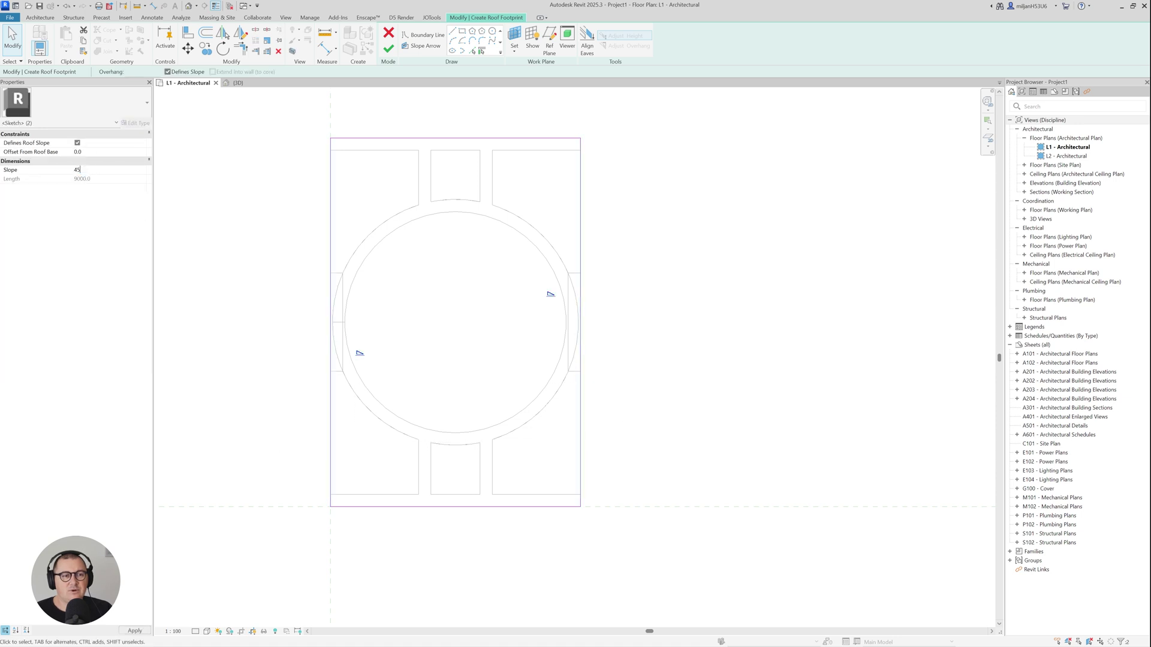
left_click(387, 49)
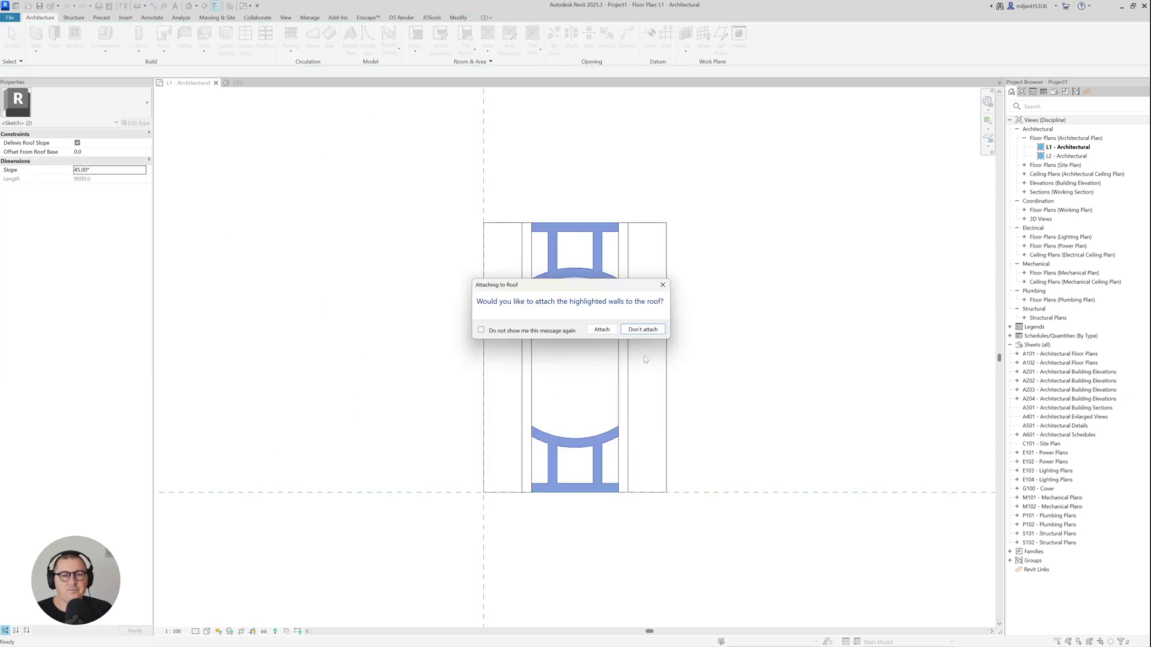
left_click(602, 330)
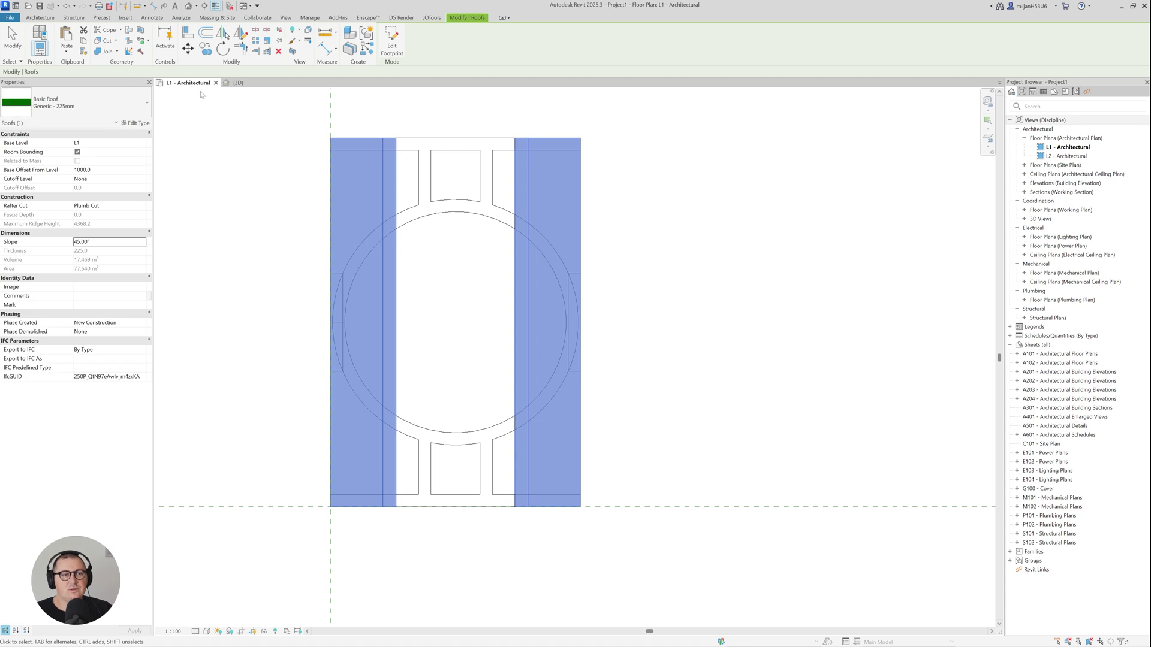
left_click(233, 83)
In 3D, join the left and right straight walls to the circular courtyard wall.
left_click(340, 331)
middle_click_drag(339, 331, 298, 276, "shift")
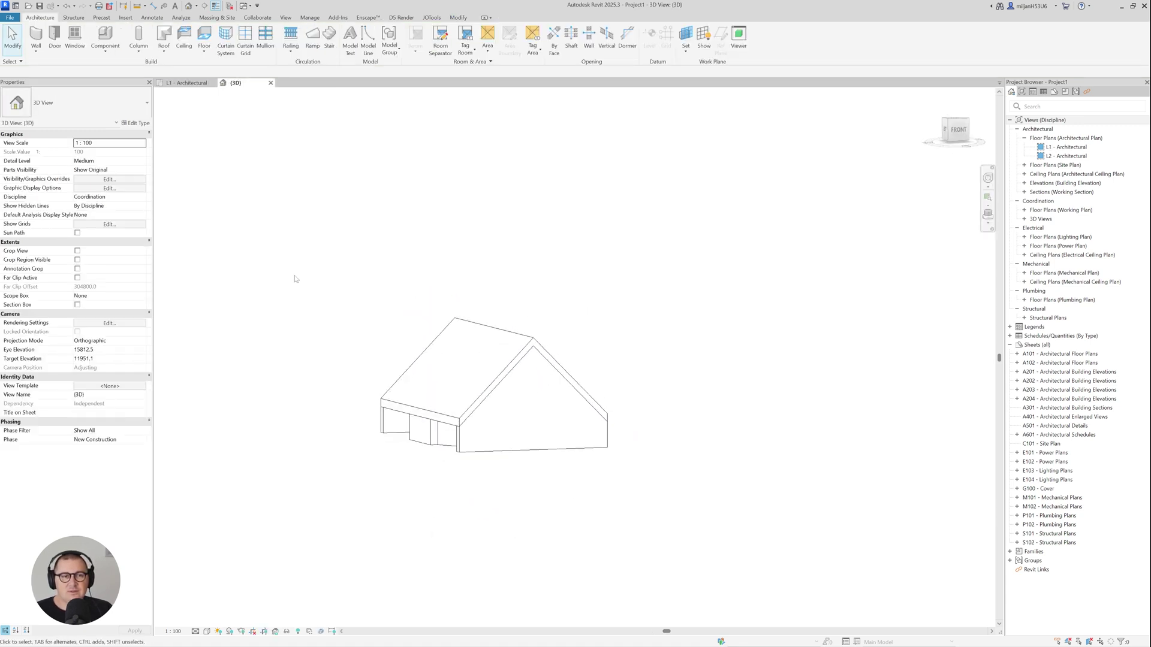
middle_click_drag(391, 499, 417, 366, "shift")
scroll(437, 442, "up", 3)
scroll(370, 324, "up", 2)
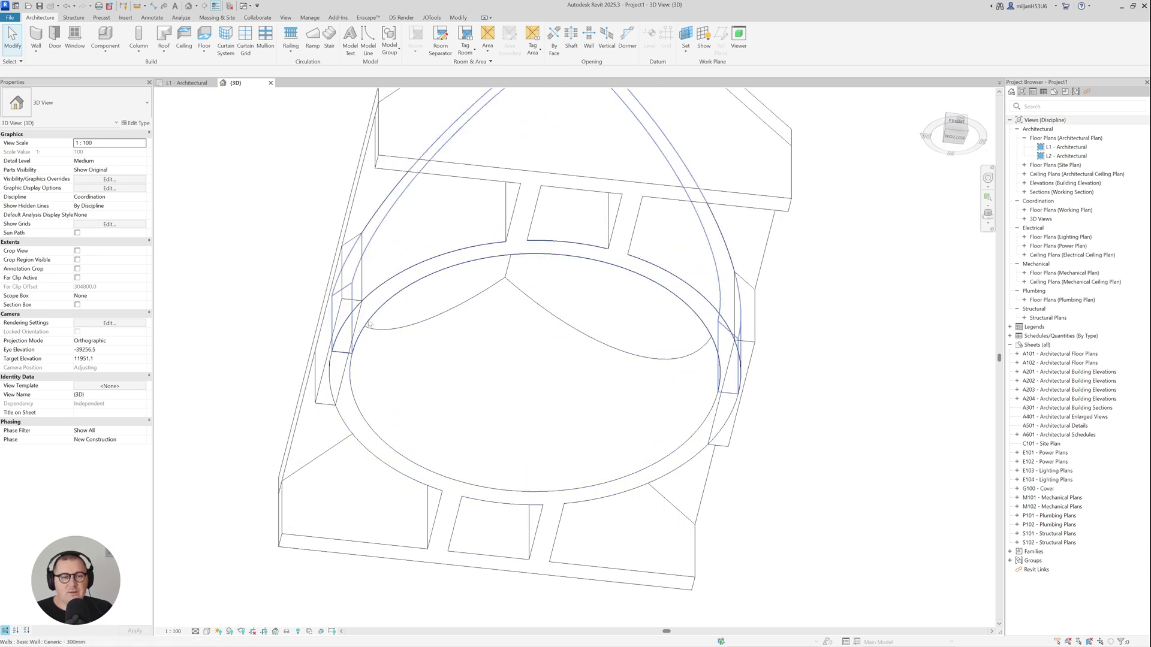
left_click(457, 18)
left_click(98, 53)
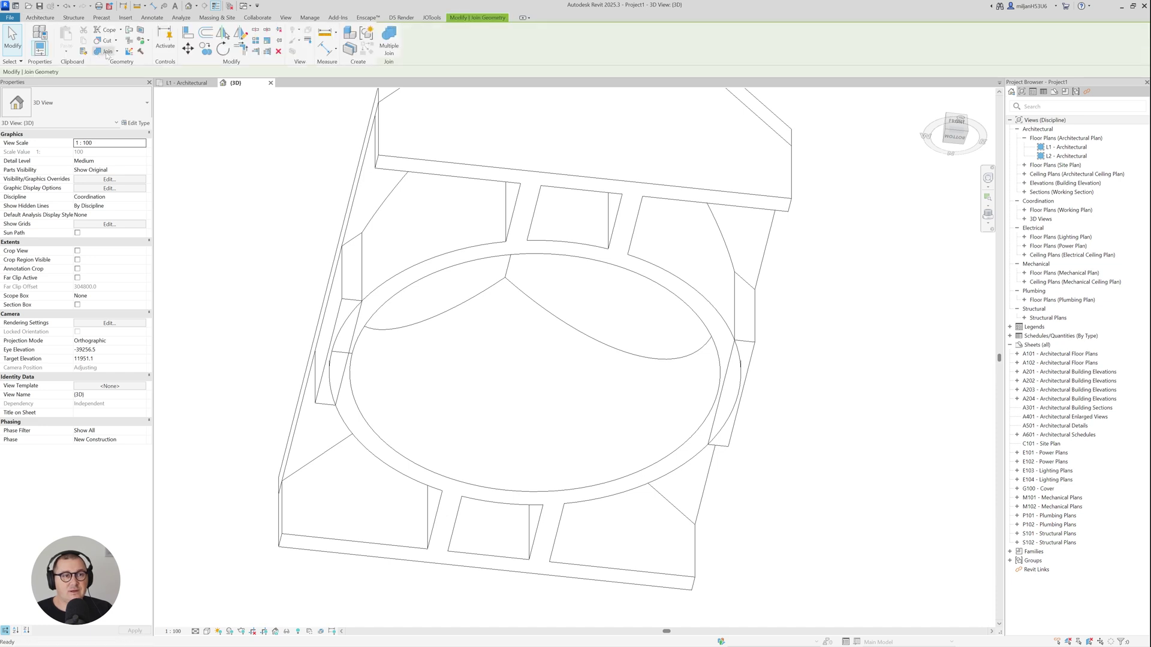
left_click(353, 309)
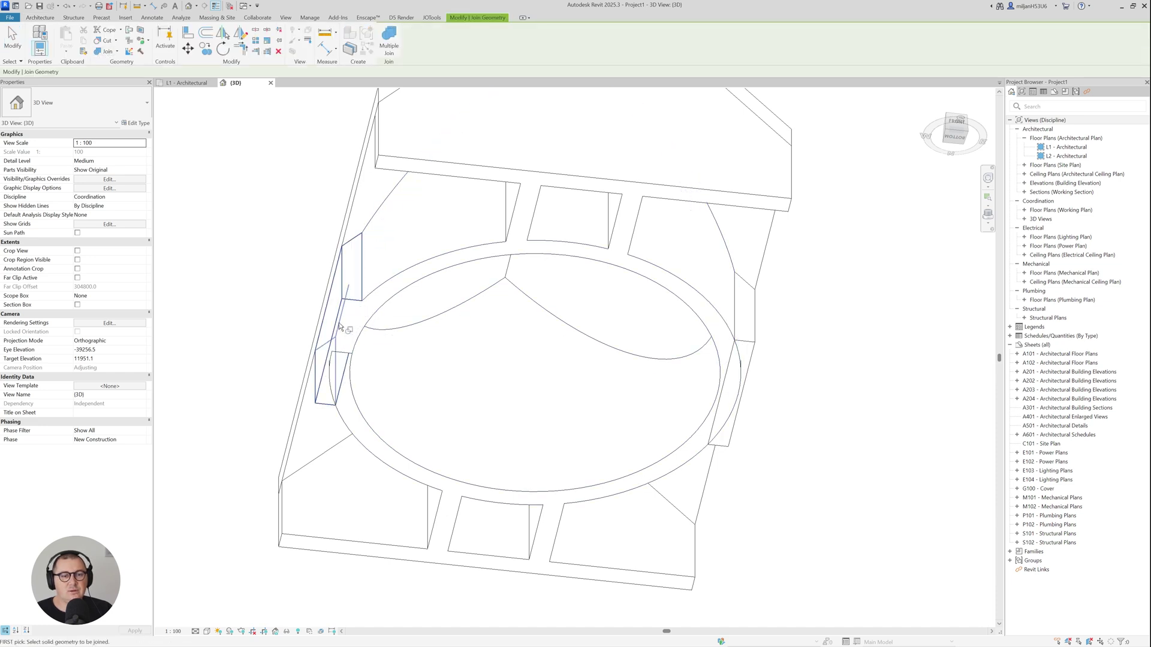
left_click(352, 360)
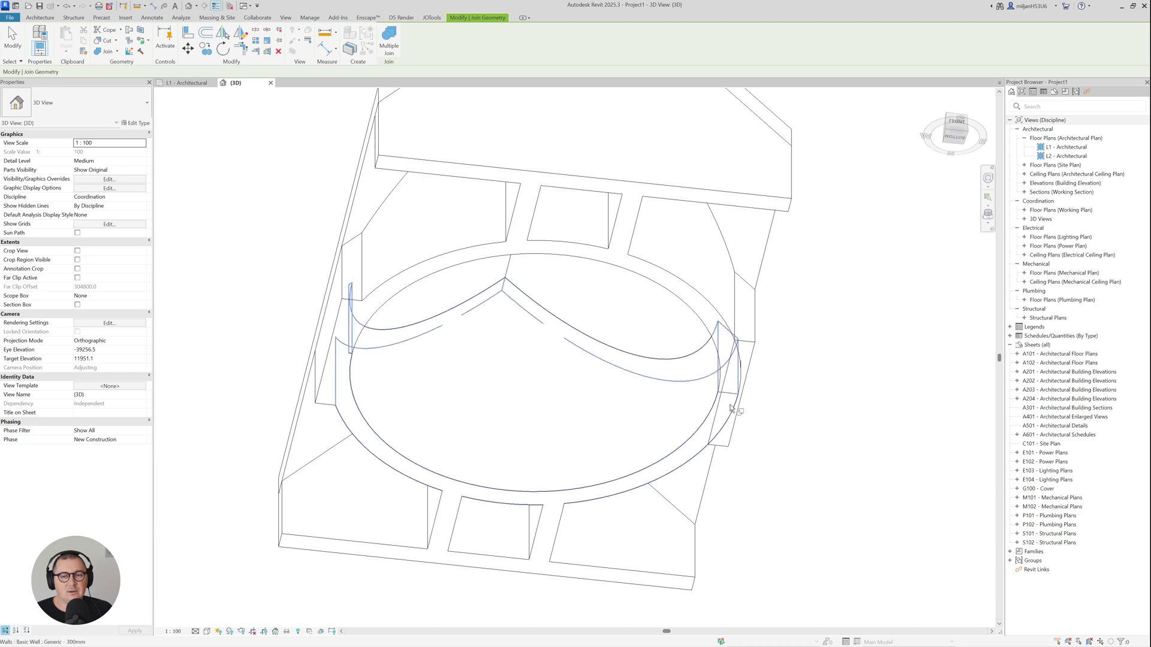
left_click(725, 346)
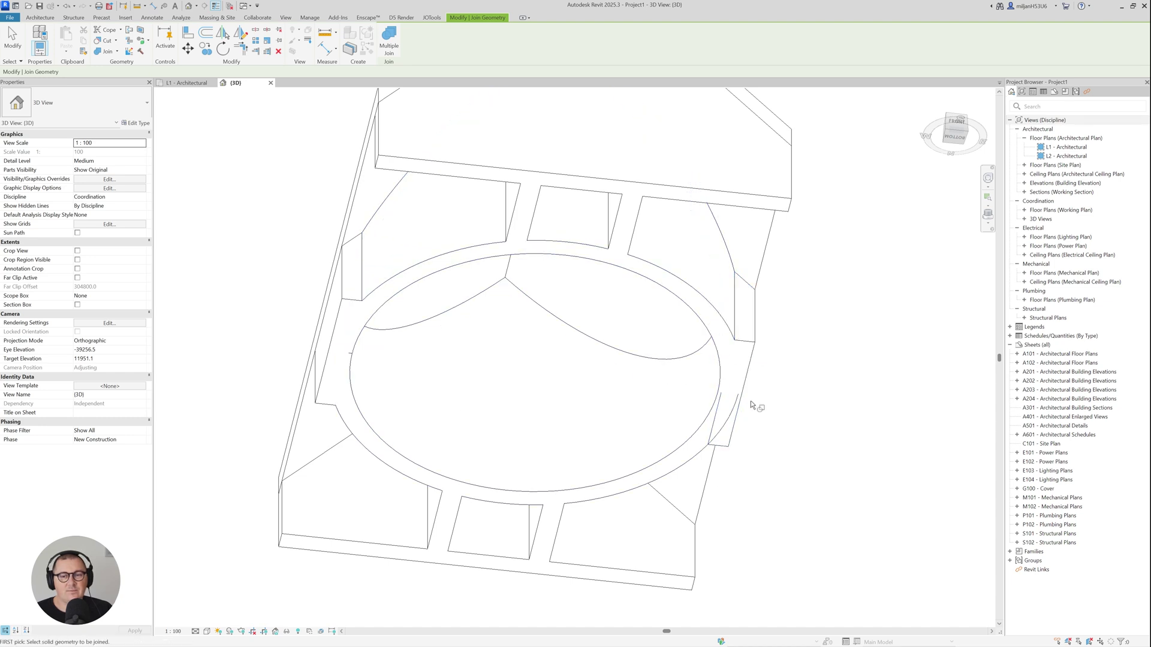
middle_click_drag(707, 424, 525, 390, "shift")
left_click(186, 83)
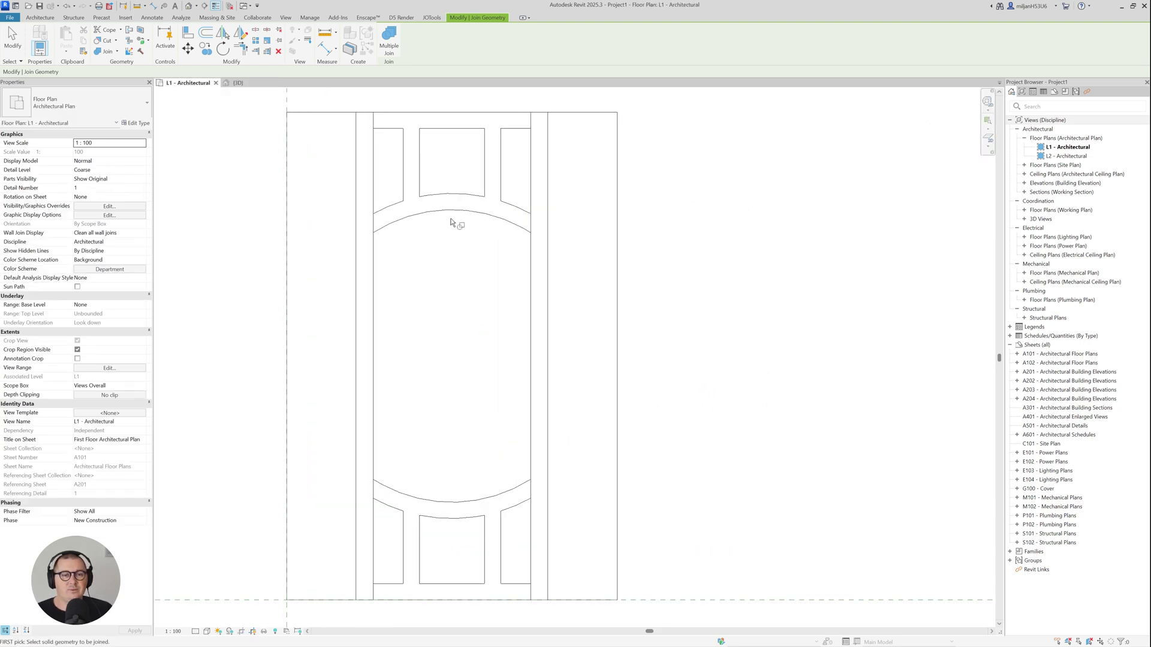
Orbit the roofed model to a top corner view, end Join Geometry, and return to L1.
left_click(236, 83)
middle_click_drag(473, 353, 504, 278, "shift")
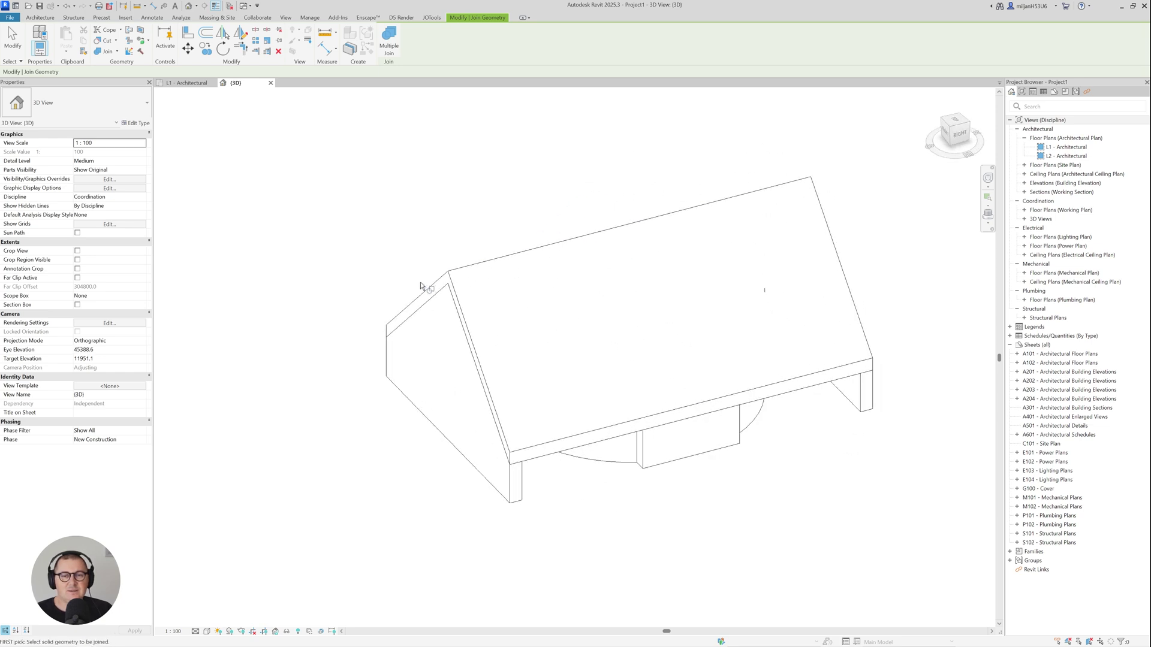
middle_click_drag(421, 286, 257, 97, "shift")
left_click(12, 37)
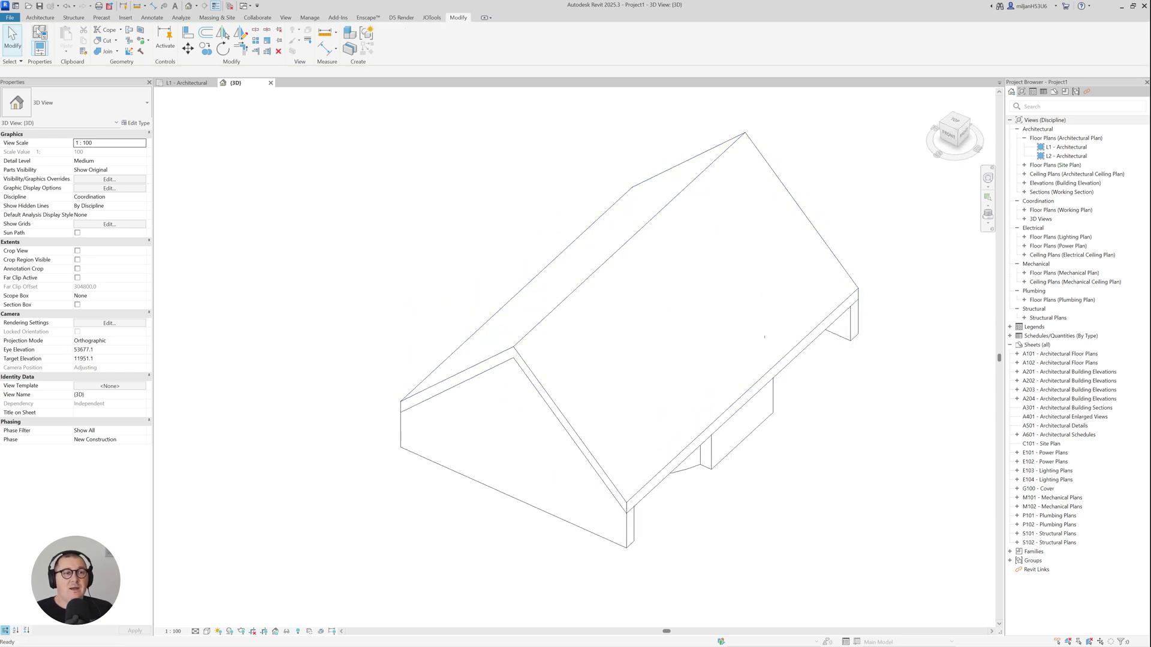
left_click_drag(238, 83, 182, 82)
left_click(240, 84)
scroll(434, 235, "down", 1)
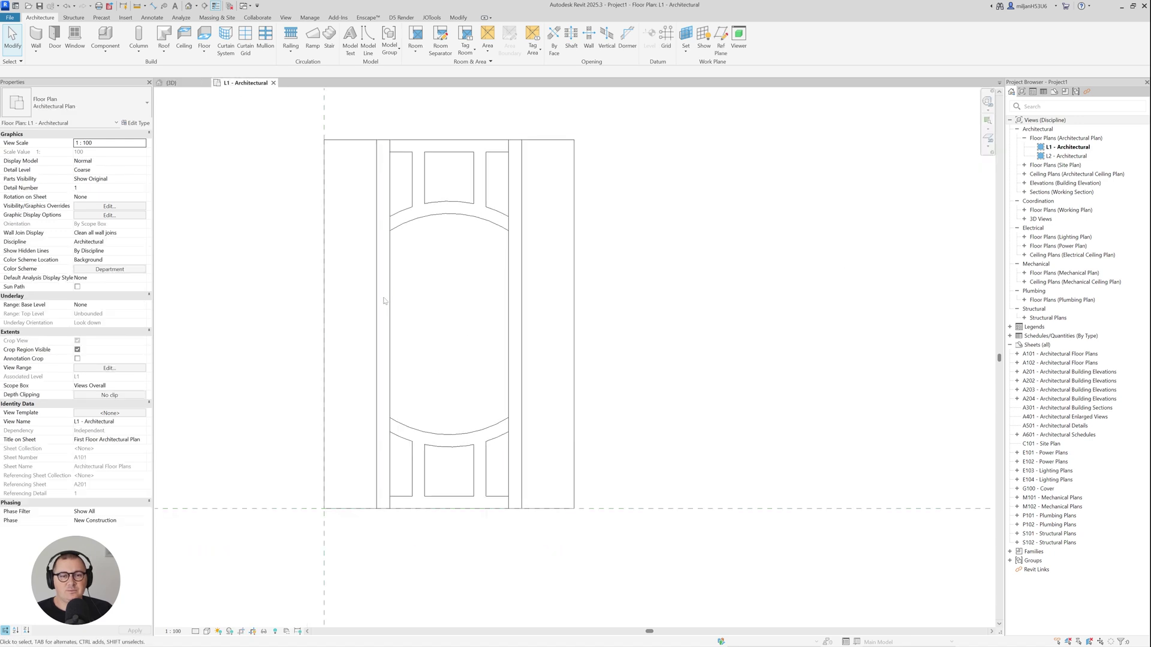
Sketch a vertical roof opening as a 2700-radius circle snapped to the wall arc centre.
left_click(606, 37)
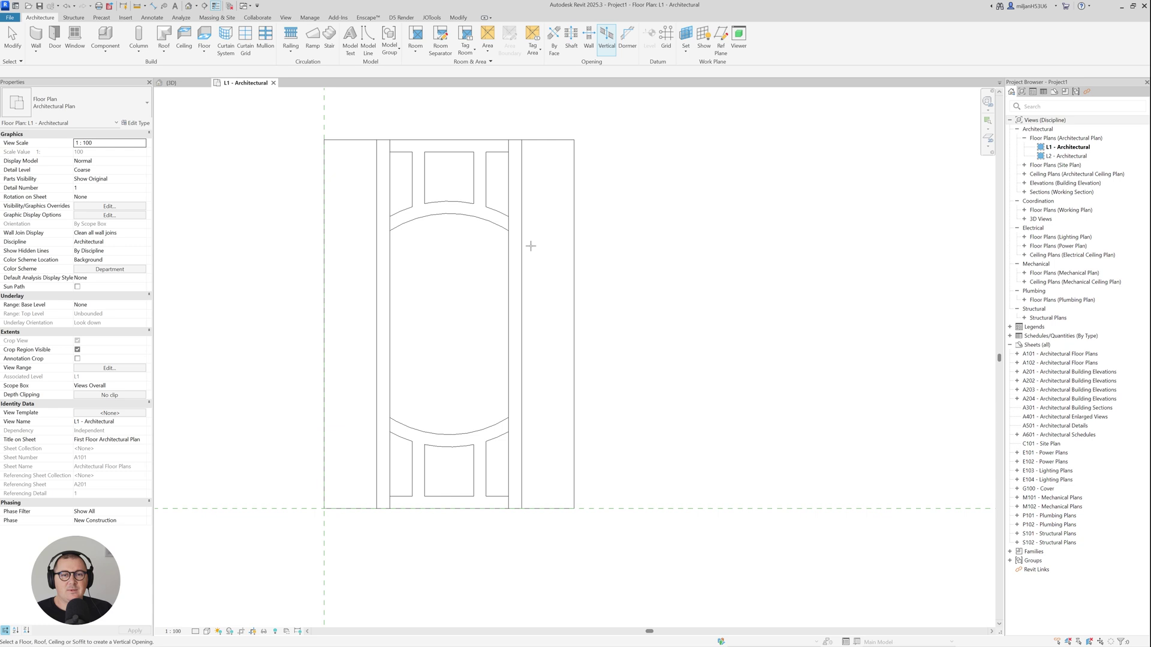
left_click(521, 276)
left_click(445, 31)
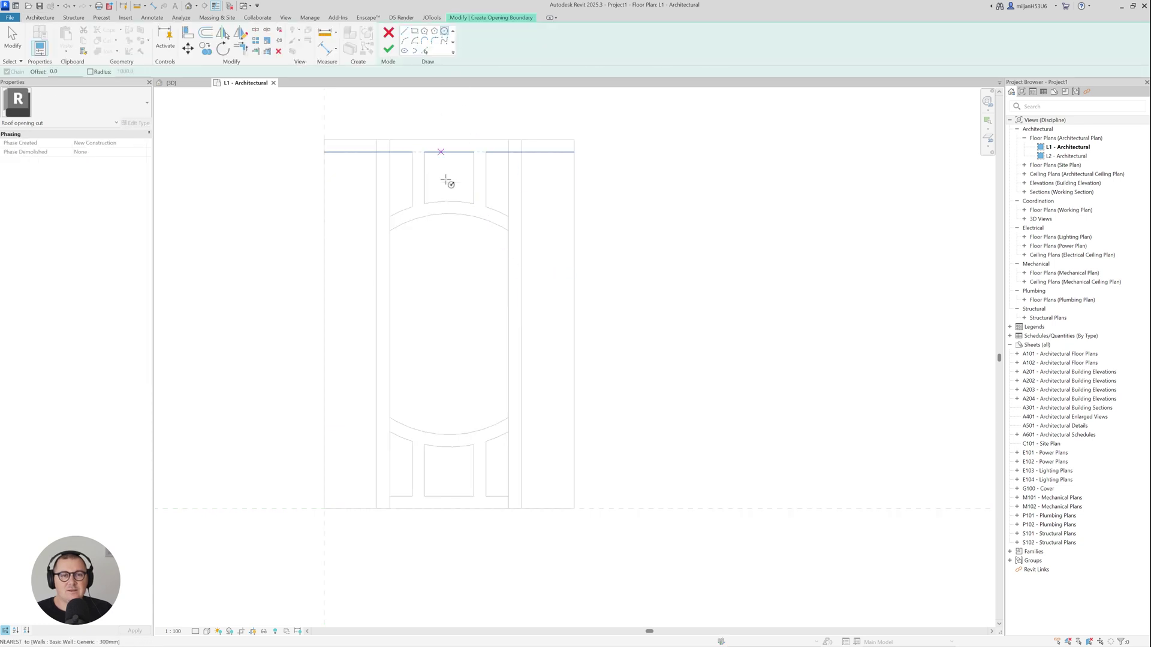
left_click(452, 221)
key("s")
key("c")
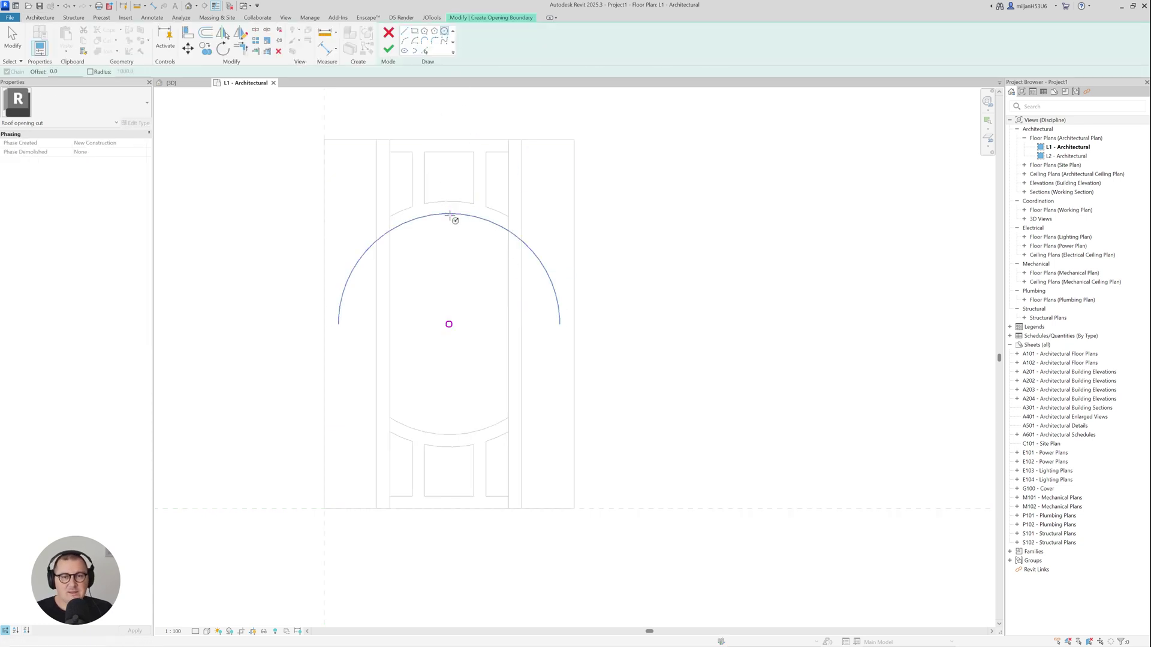
left_click(454, 221)
left_click(450, 216)
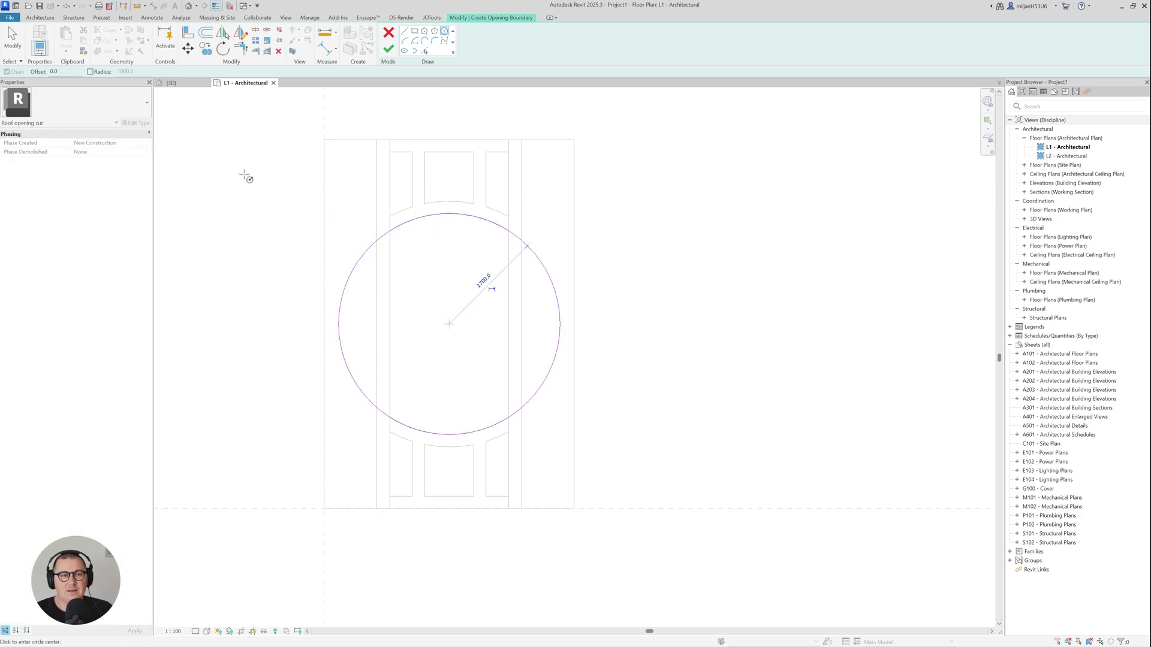
Finish the opening, unjoin elements to clear the error, and inspect the cut roof in 3D.
left_click(171, 82)
left_click(388, 49)
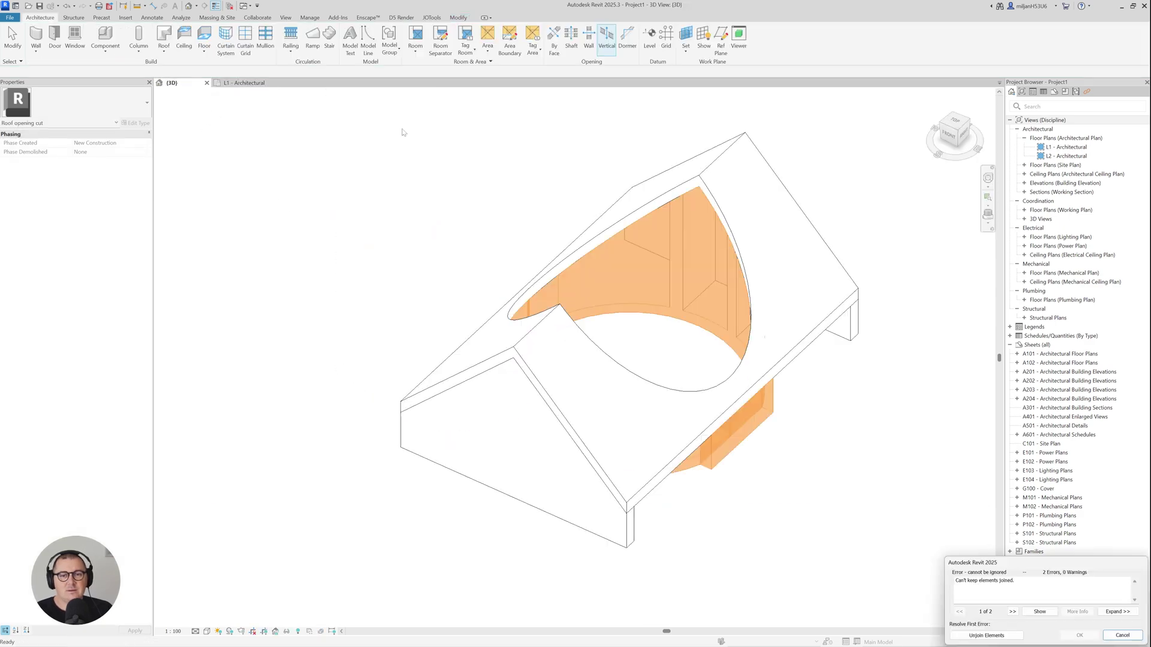
left_click(983, 635)
middle_click_drag(509, 420, 613, 437, "shift")
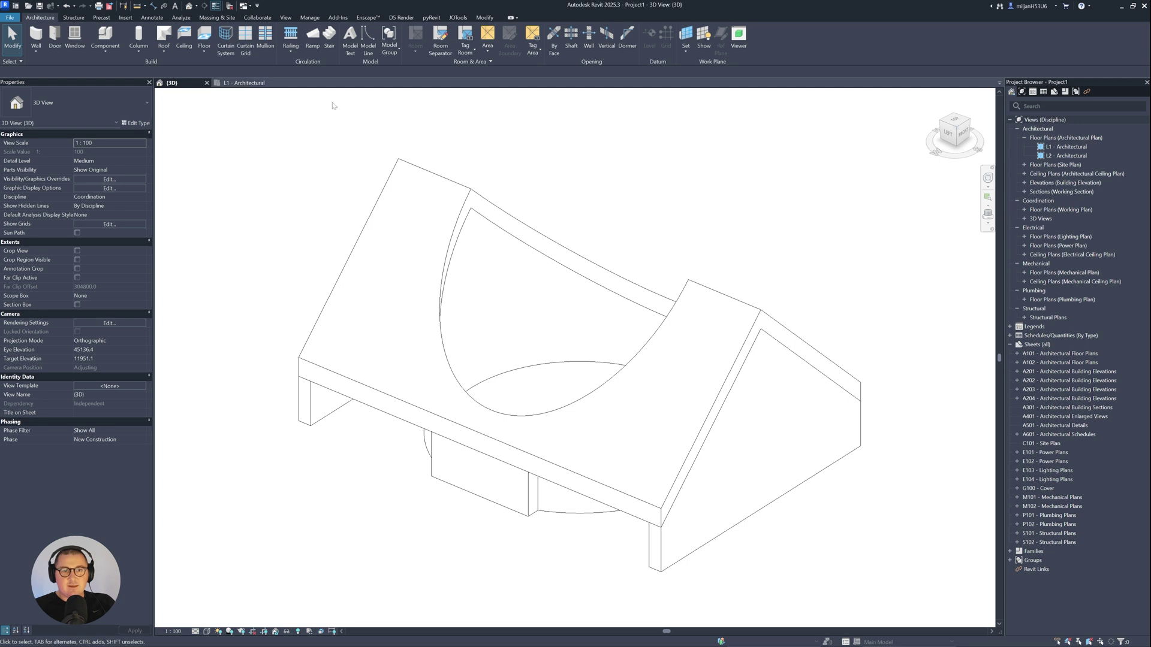
Sketch the L1 floor as a rectangle between outer wall corners plus a 1700-radius circle at the arc centre.
left_click(246, 83)
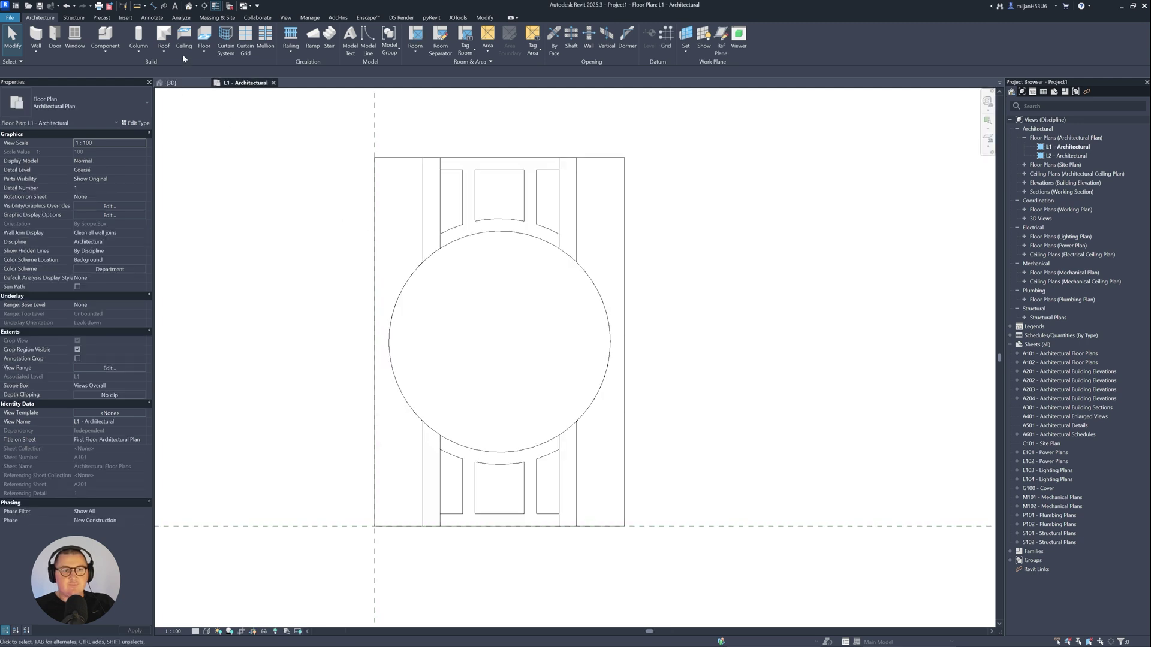
left_click(204, 51)
left_click(228, 64)
left_click(374, 157)
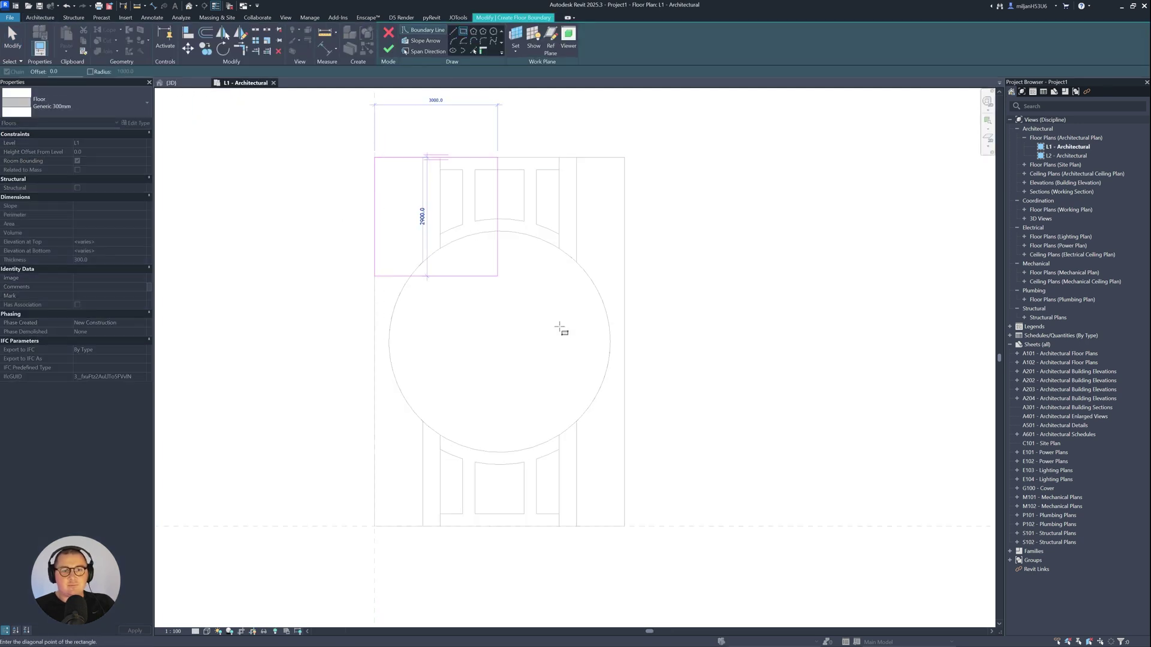
left_click(624, 526)
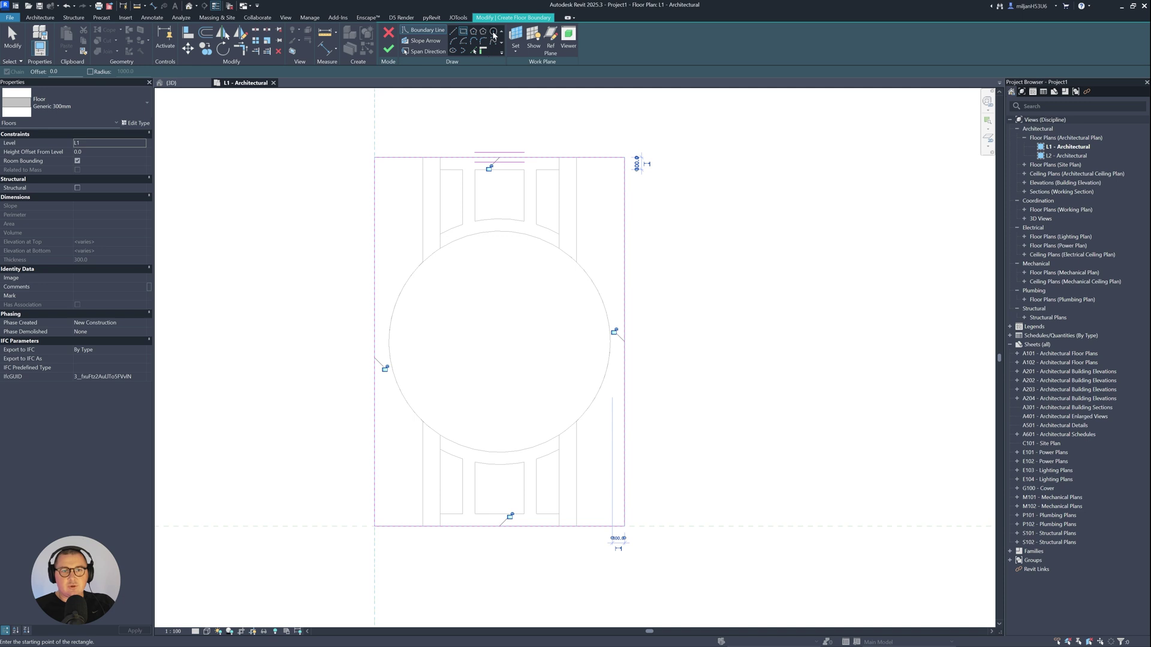
left_click(494, 33)
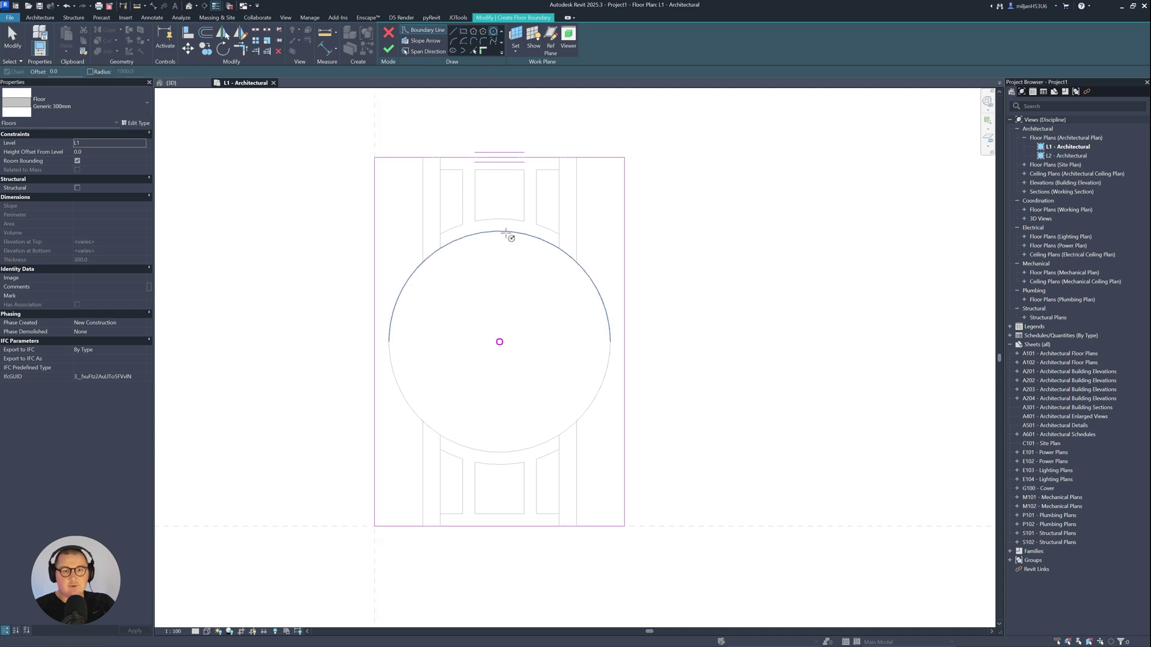
key("Escape")
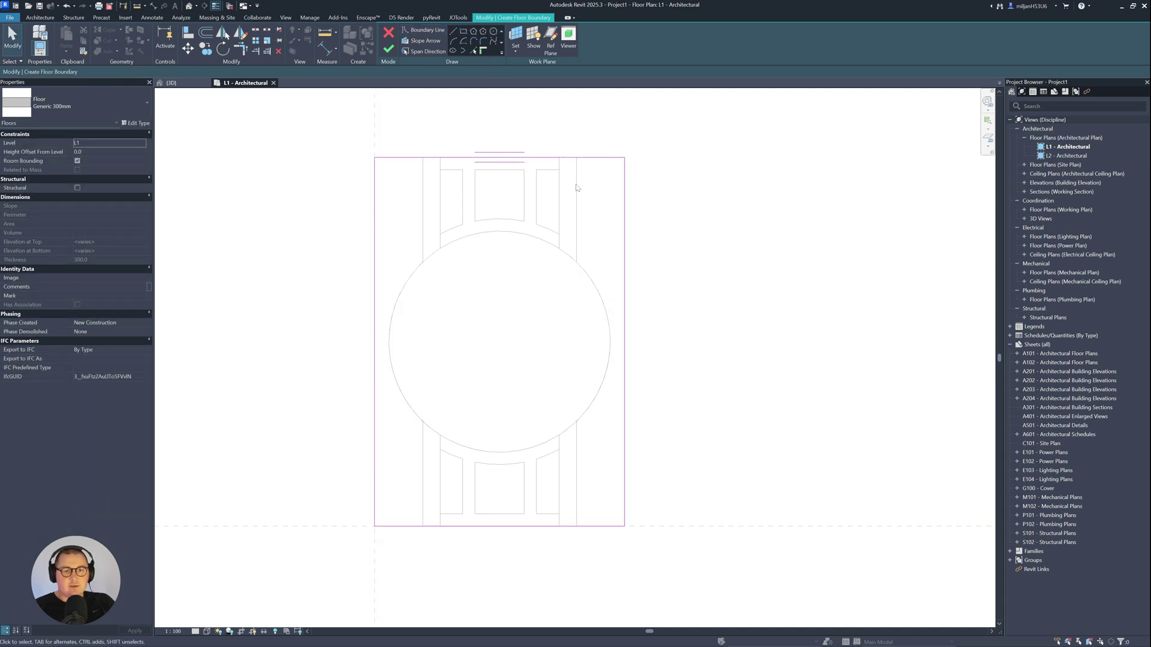
left_click(492, 32)
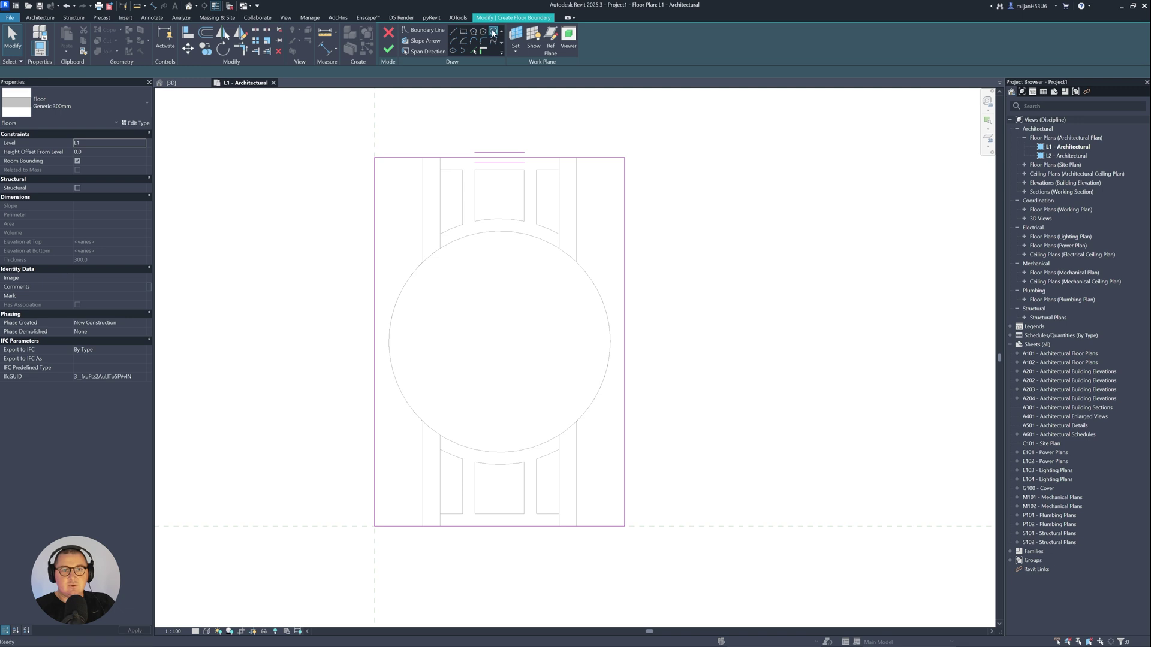
left_click(494, 232)
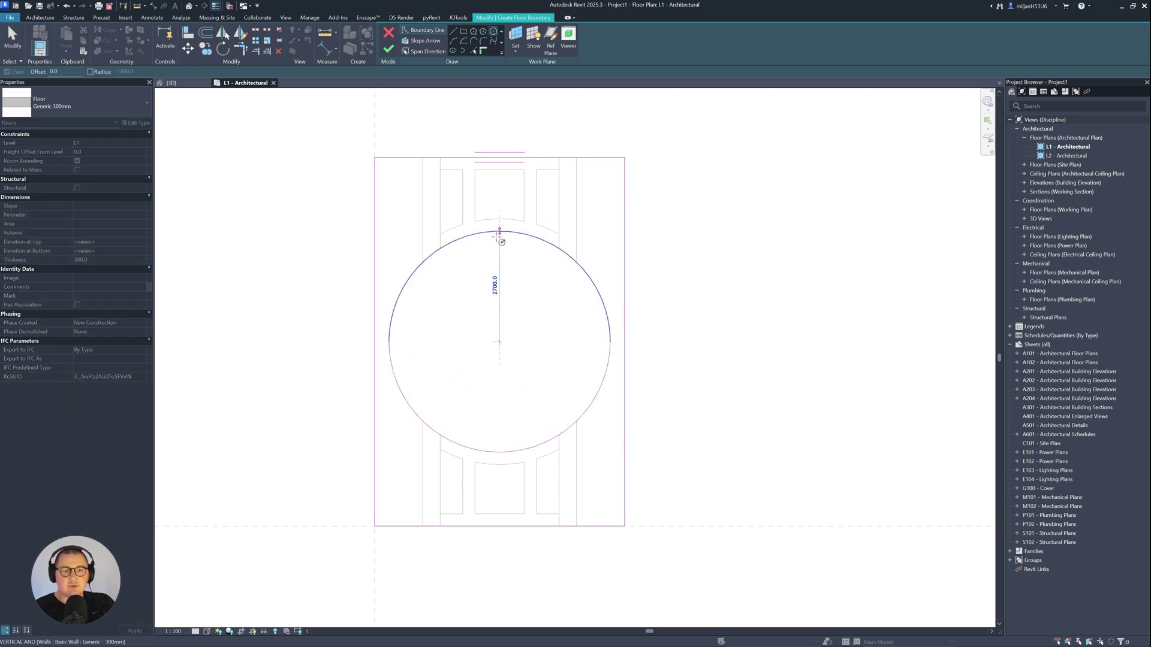
left_click(500, 272)
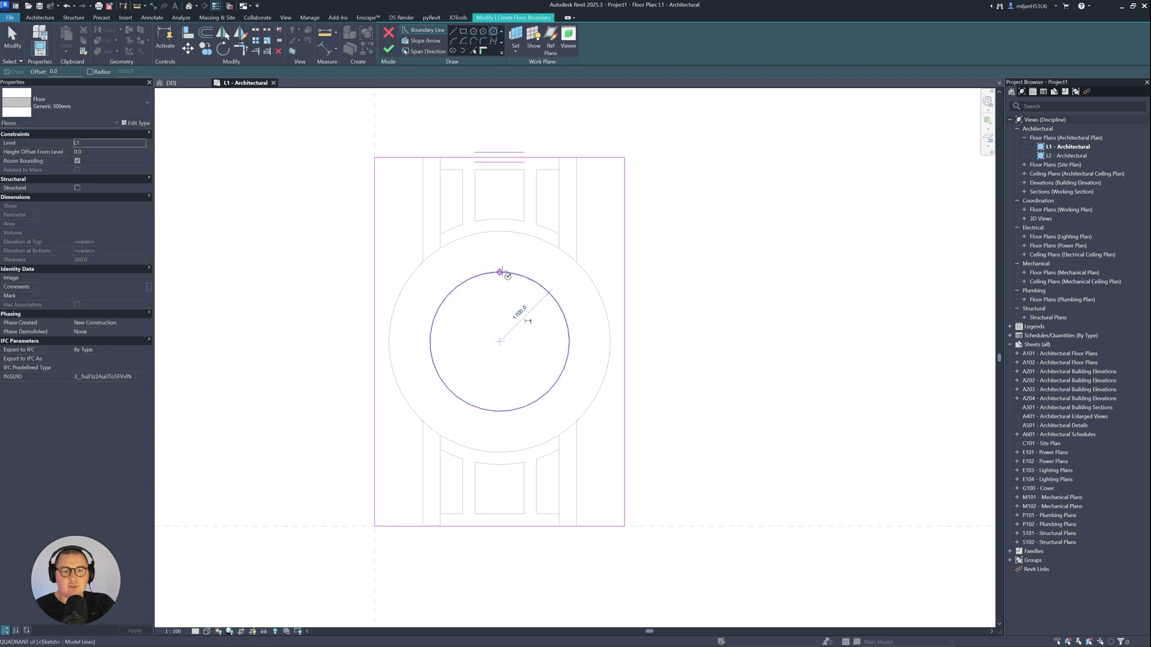
left_click(388, 48)
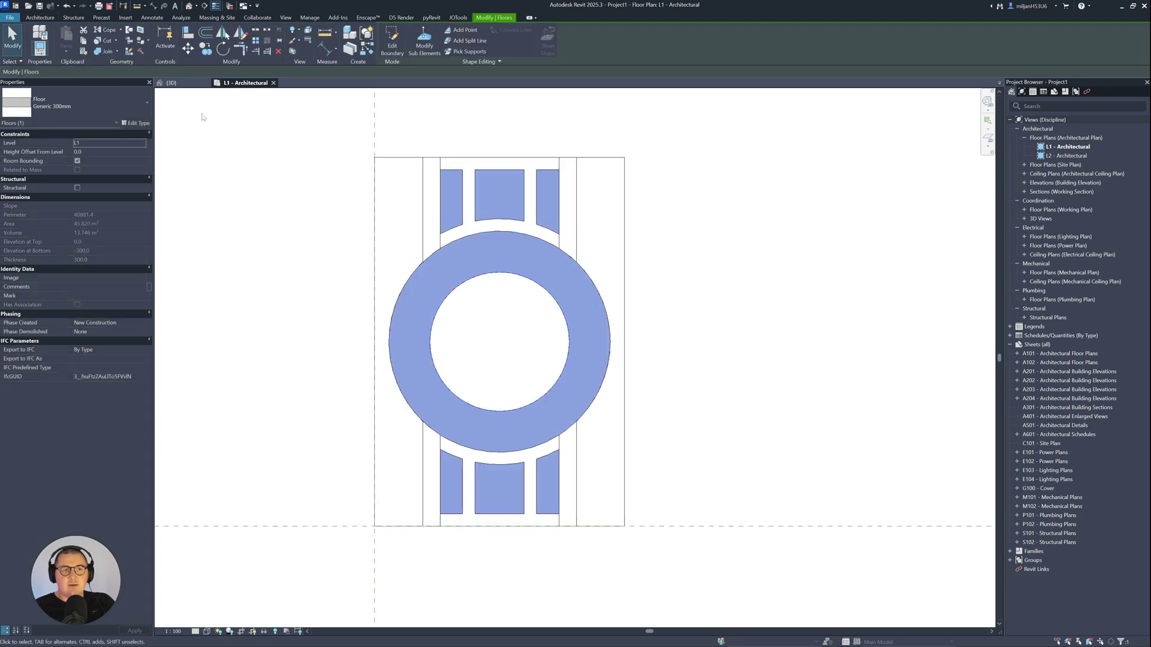
Orbit the new floor in 3D, consult the designboom article's elevation drawings, then close the browser.
left_click(171, 83)
left_click(294, 259)
middle_click_drag(663, 406, 461, 353, "shift")
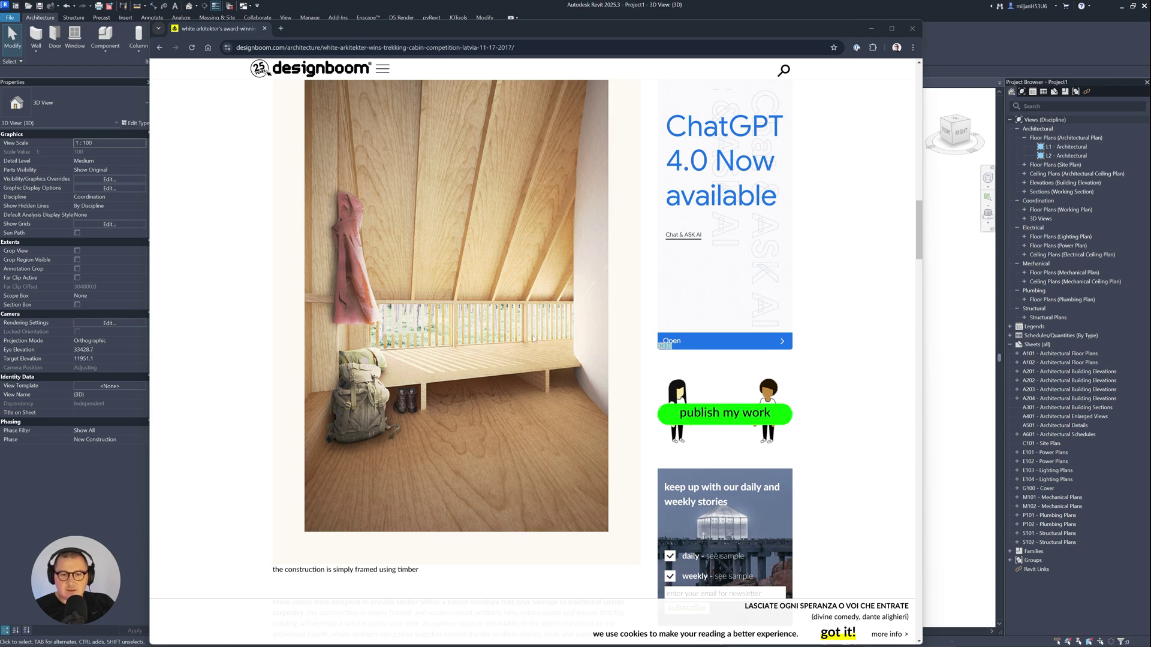
scroll(522, 344, "down", 10)
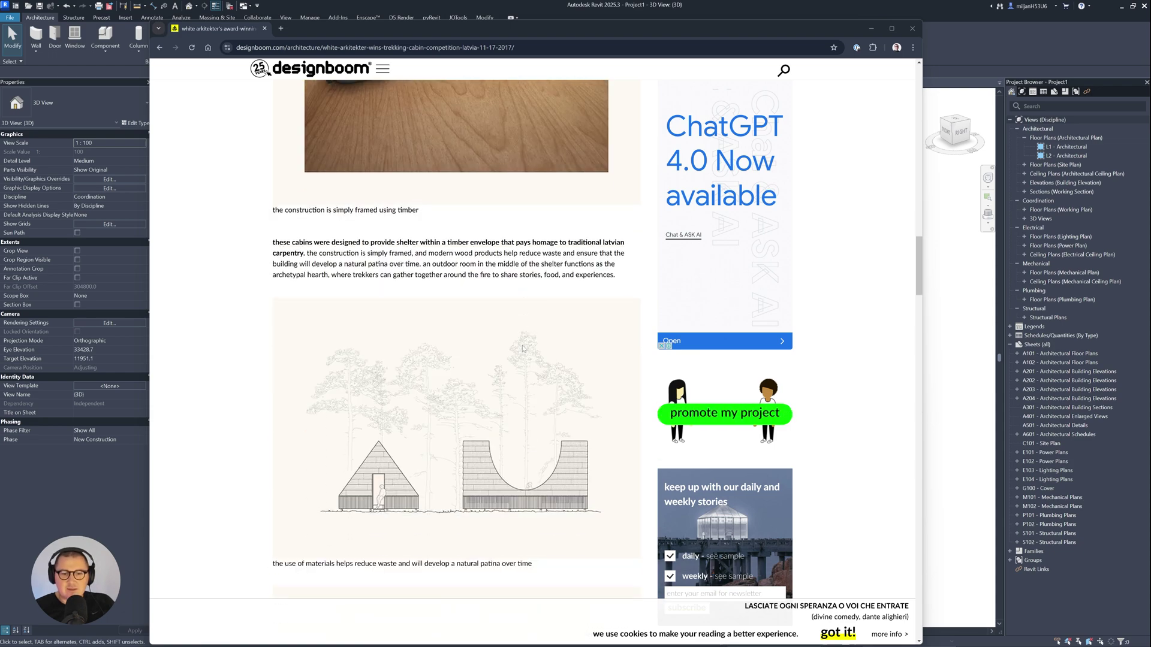
scroll(522, 348, "down", 5)
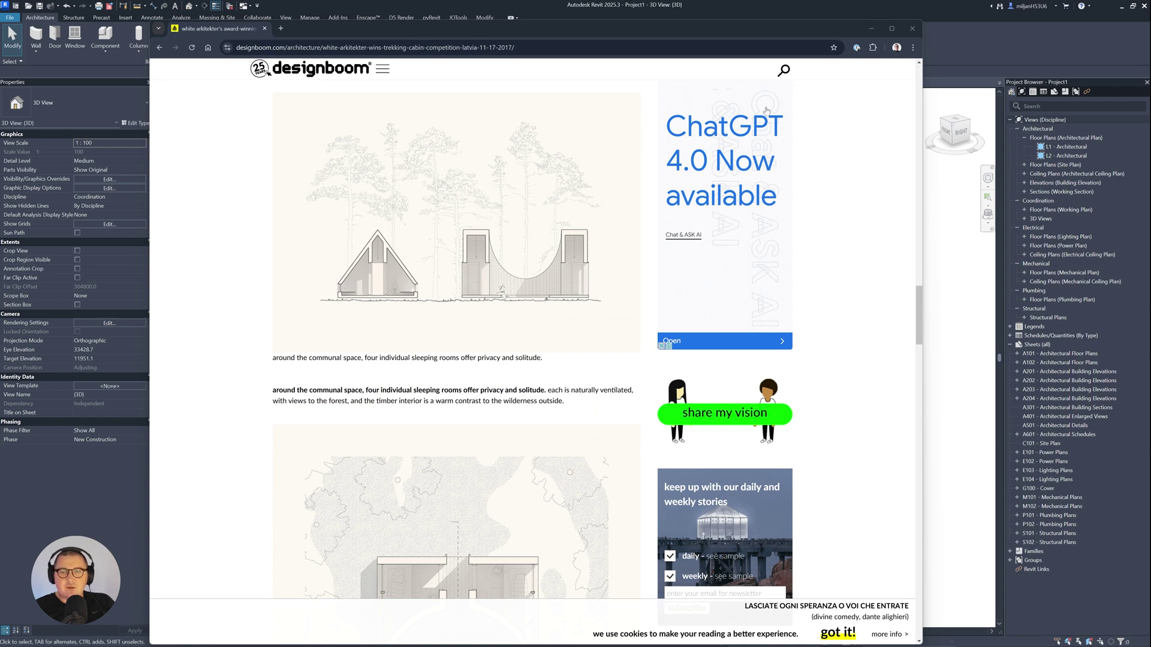
left_click(970, 53)
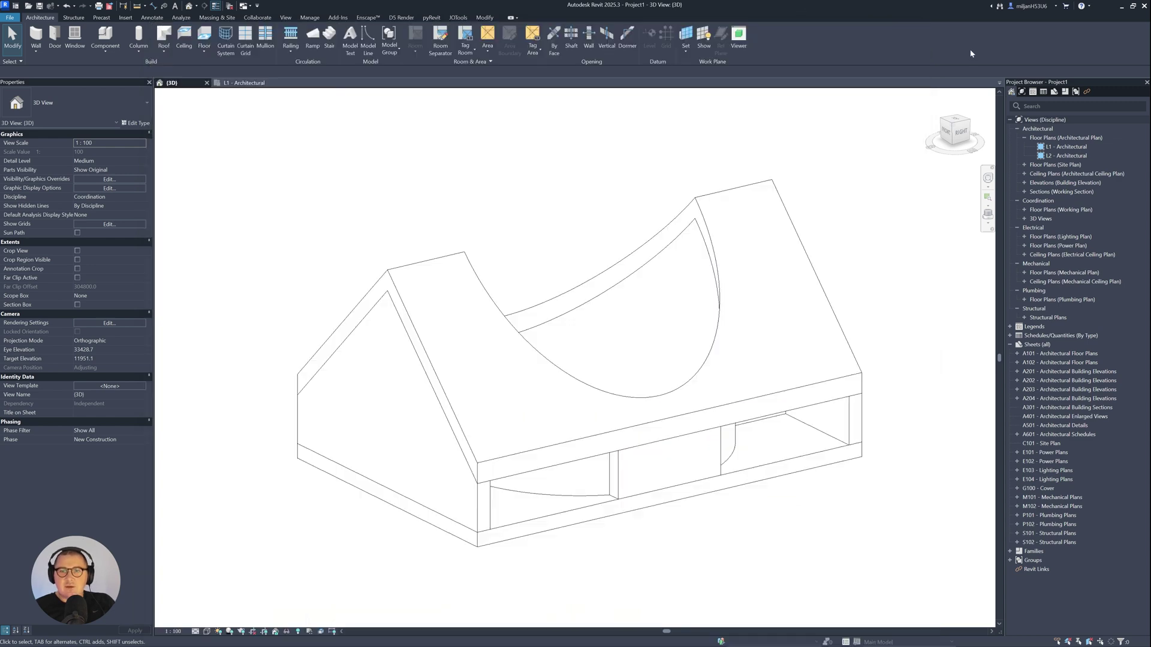
Set the L1 - Architectural plan's view range cut plane offset to 900.
left_click(243, 82)
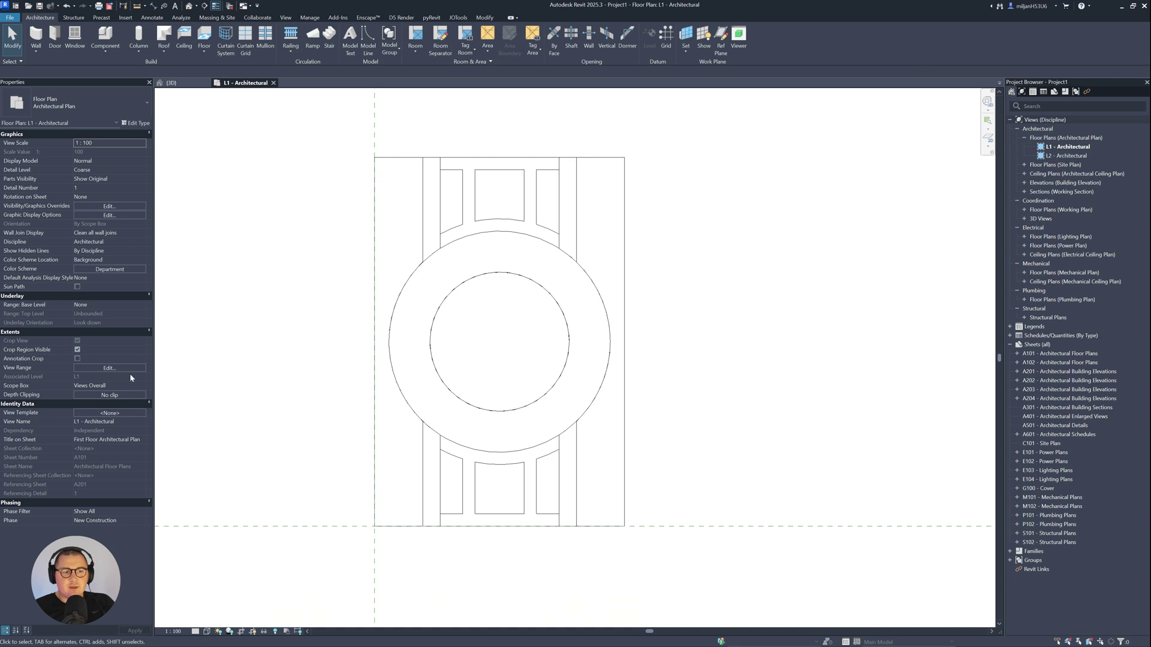
left_click(102, 368)
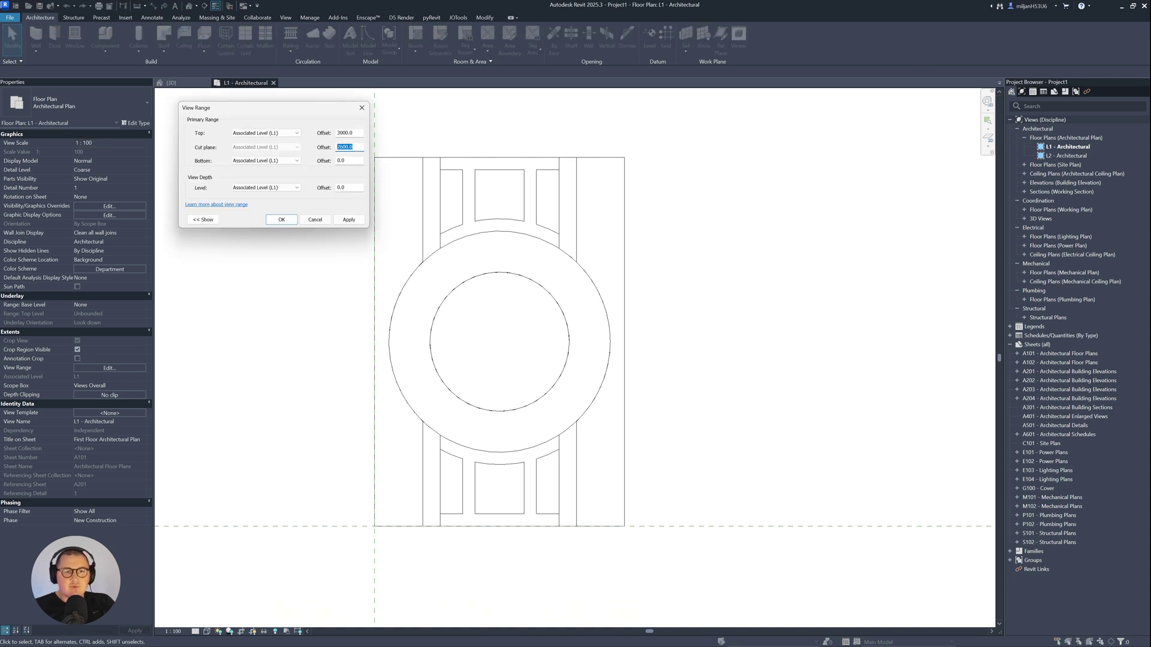
left_click(283, 221)
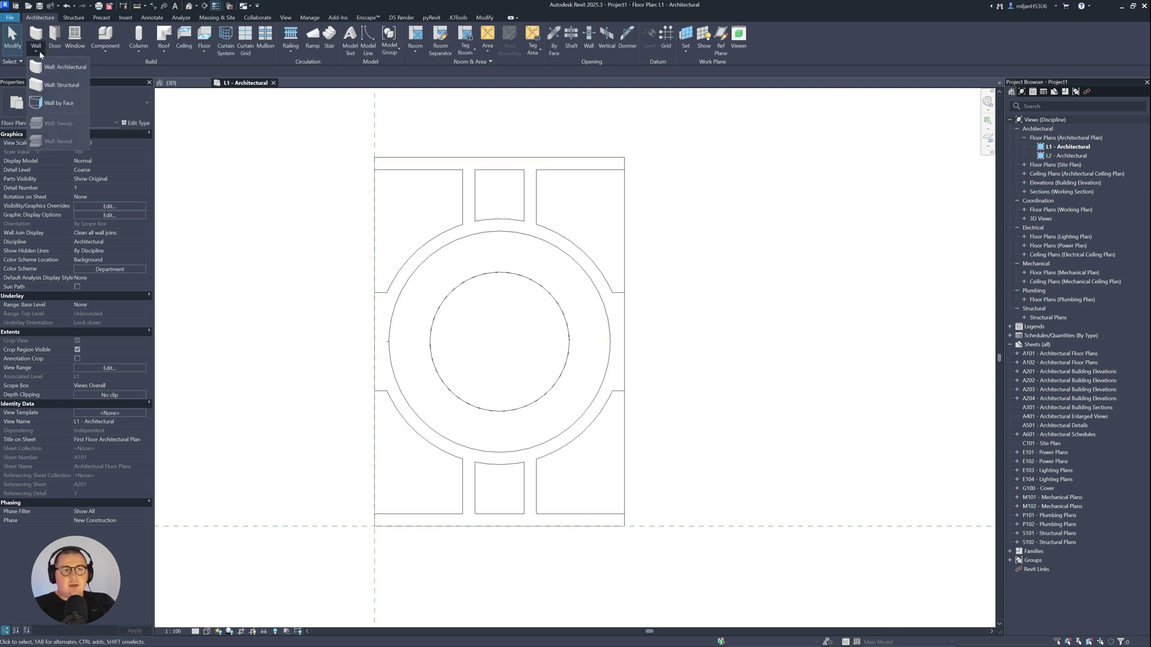
Duplicate the _Not Defined curtain wall type as a new type named AIE CW 01.
key("w")
key("a")
left_click(78, 103)
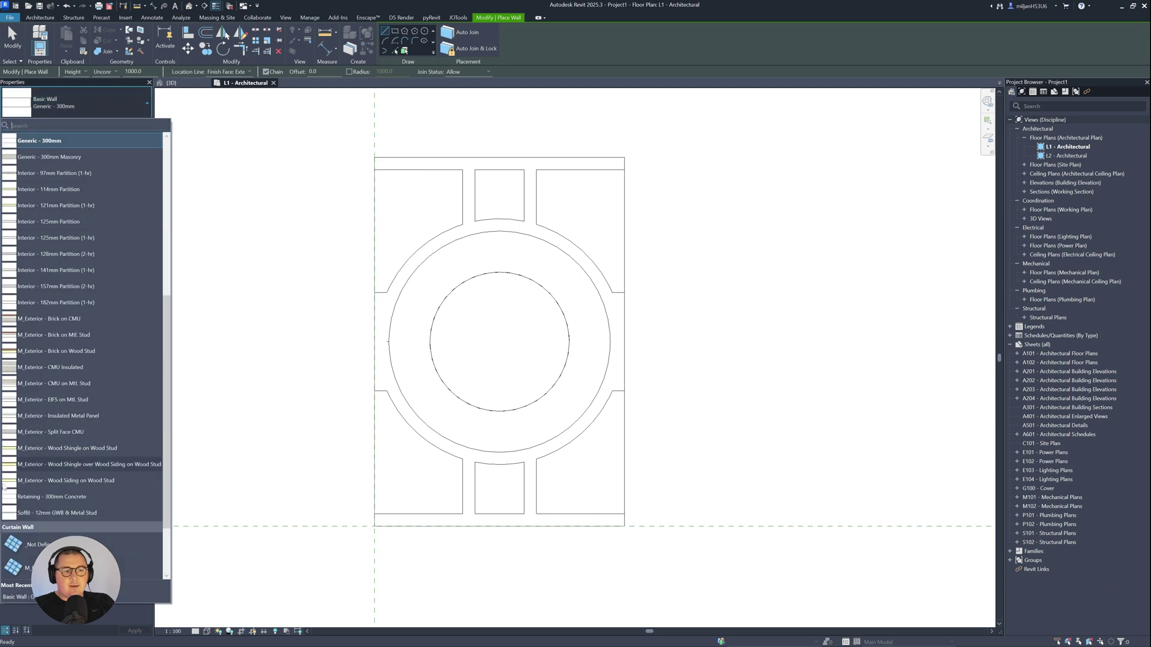
scroll(38, 547, "down", 2)
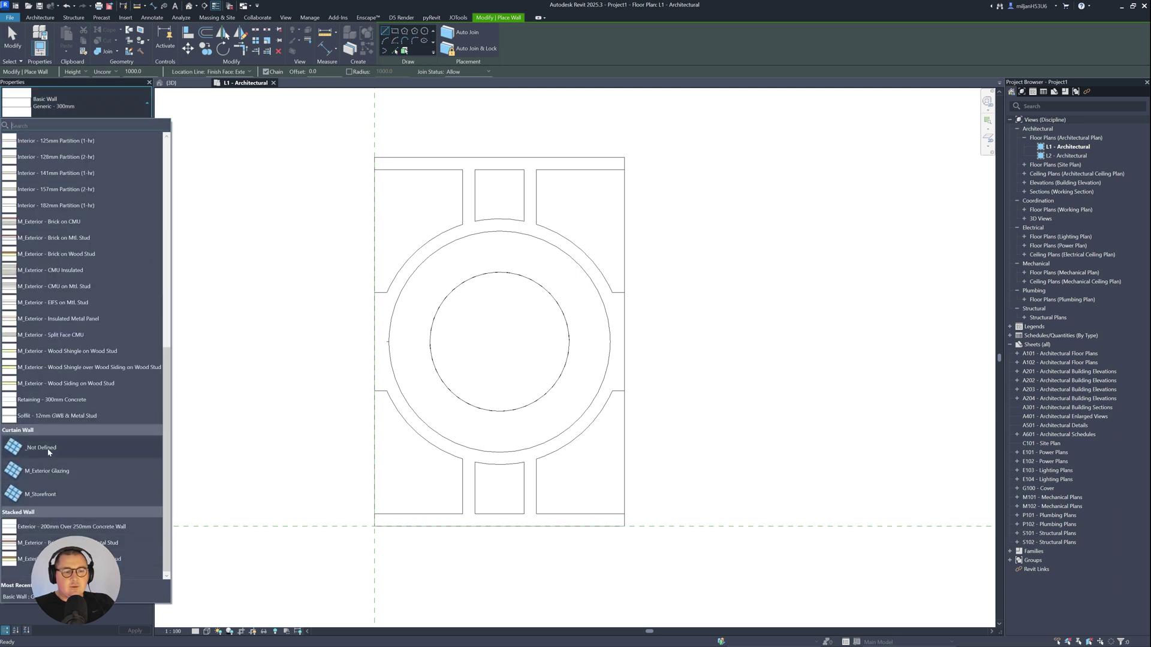
left_click(48, 453)
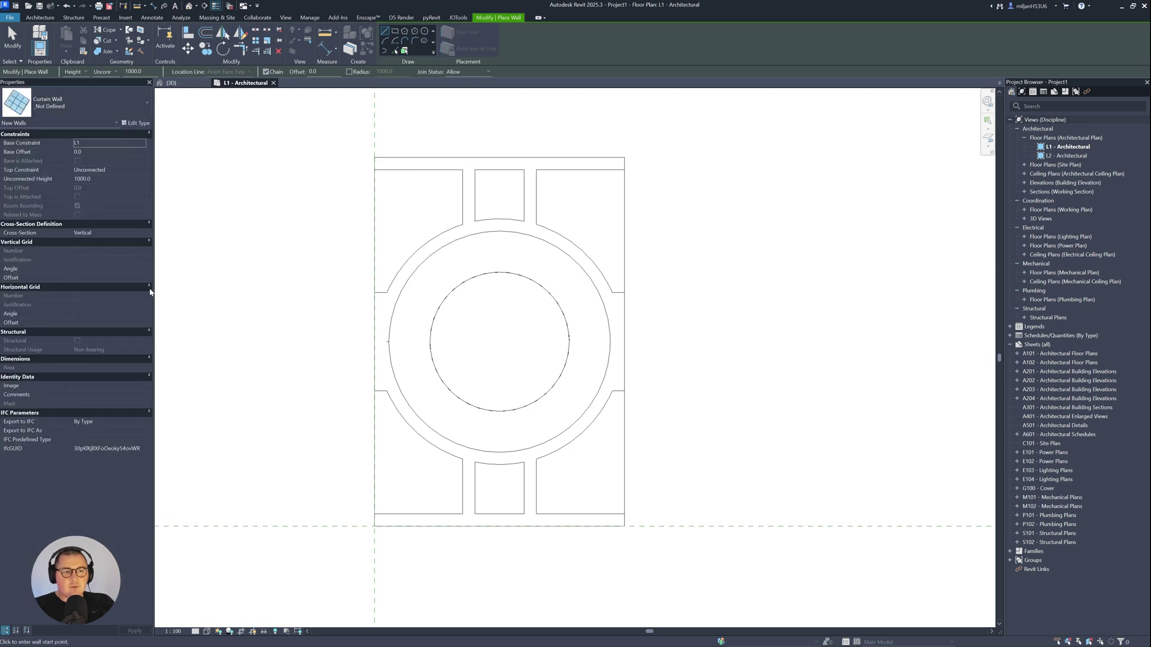
left_click(136, 123)
left_click(463, 137)
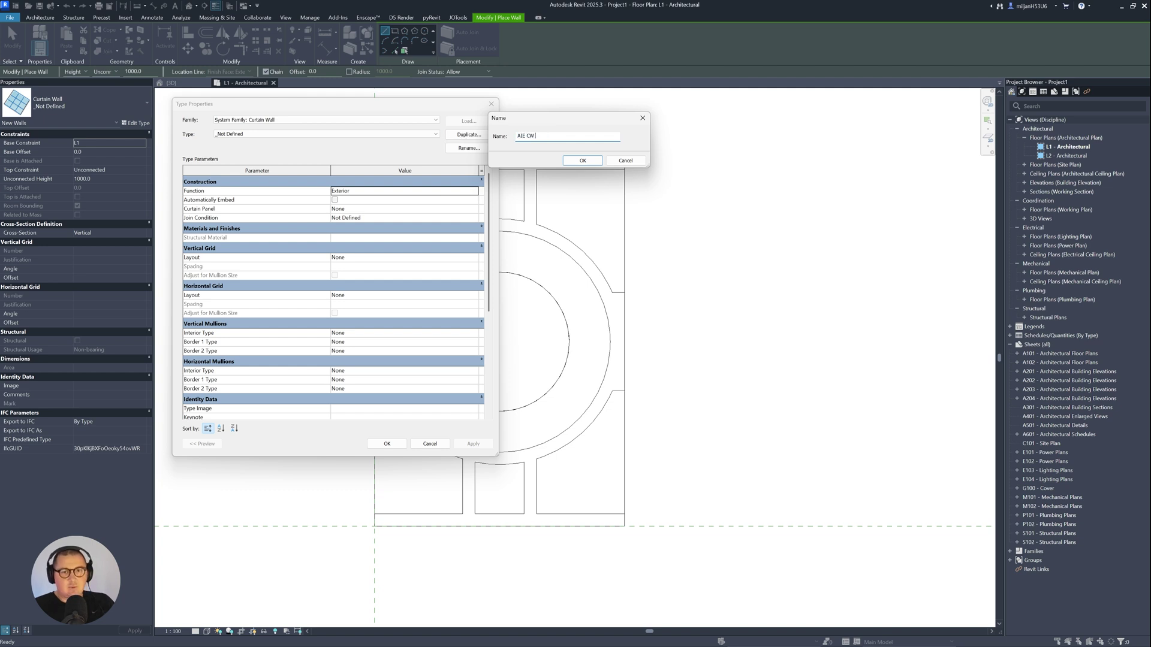
key("Return")
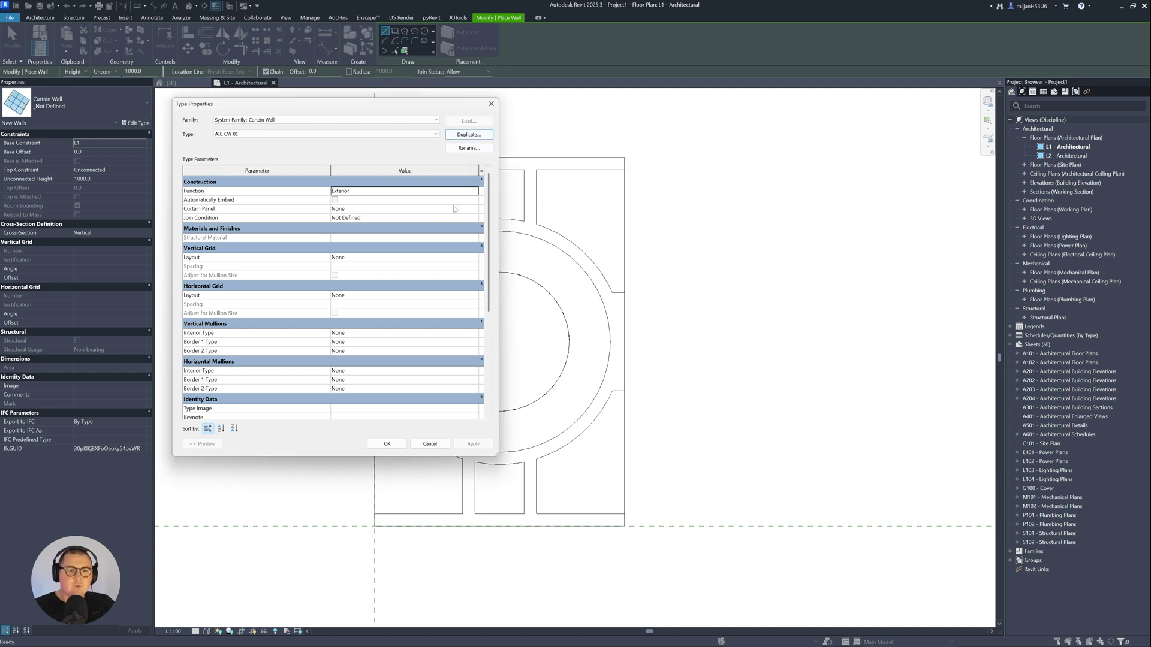
Give AIE CW 01 System Panel: Glazed panels and a Fixed Number vertical grid layout.
left_click(475, 209)
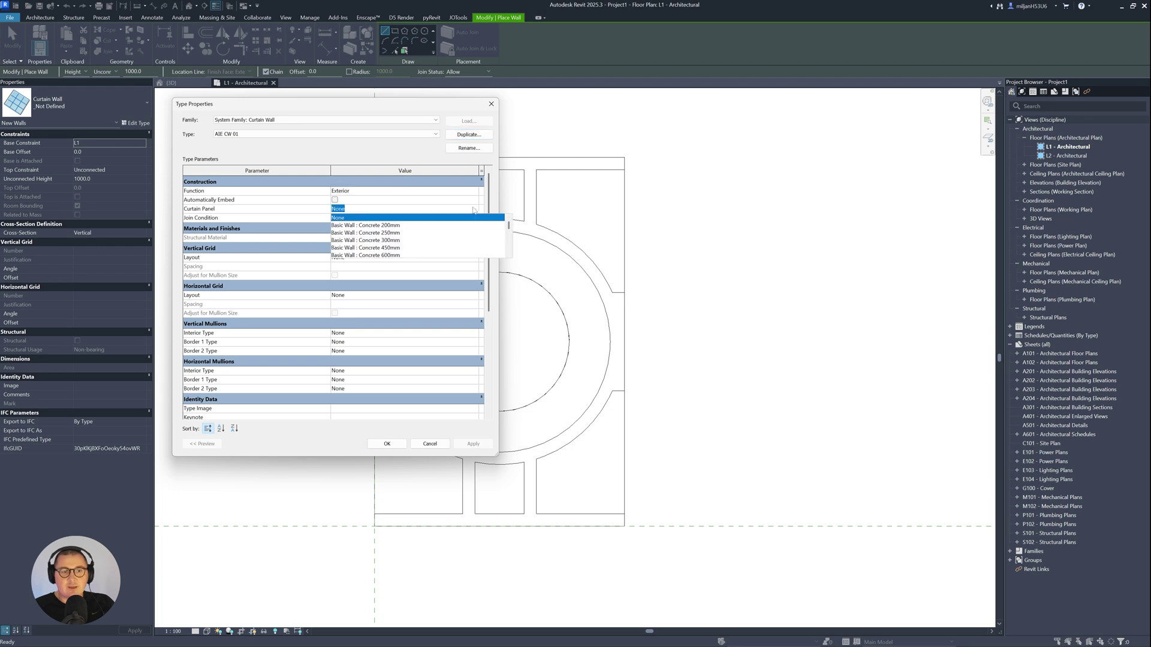
scroll(405, 249, "down", 10)
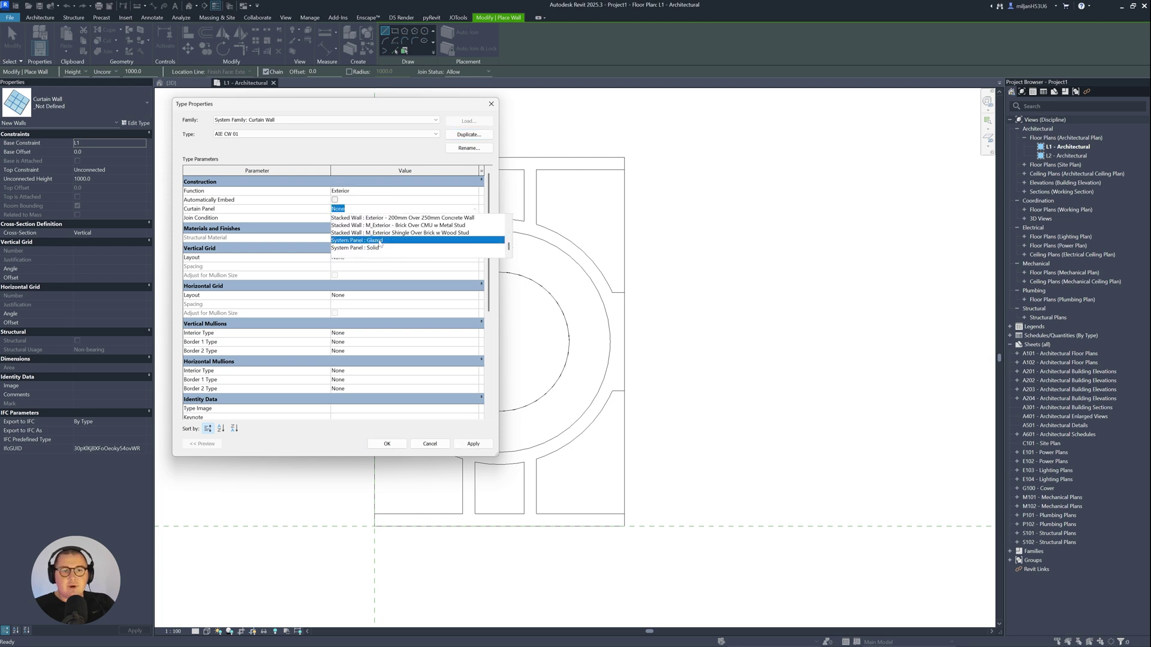
left_click(362, 239)
left_click(471, 257)
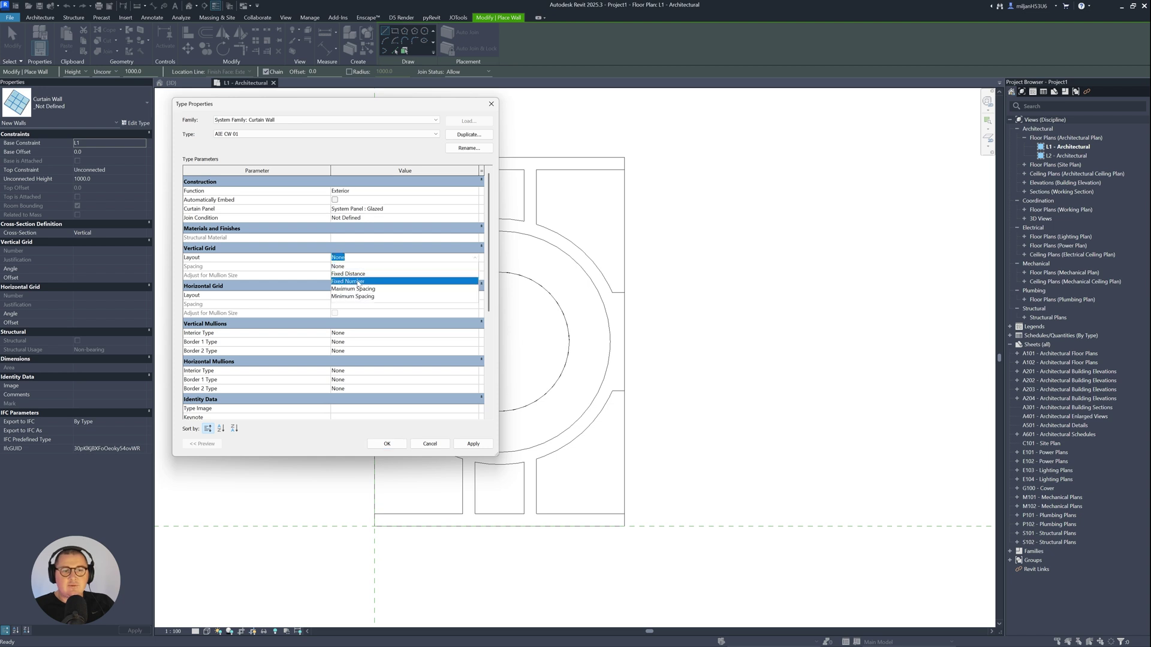
left_click(362, 281)
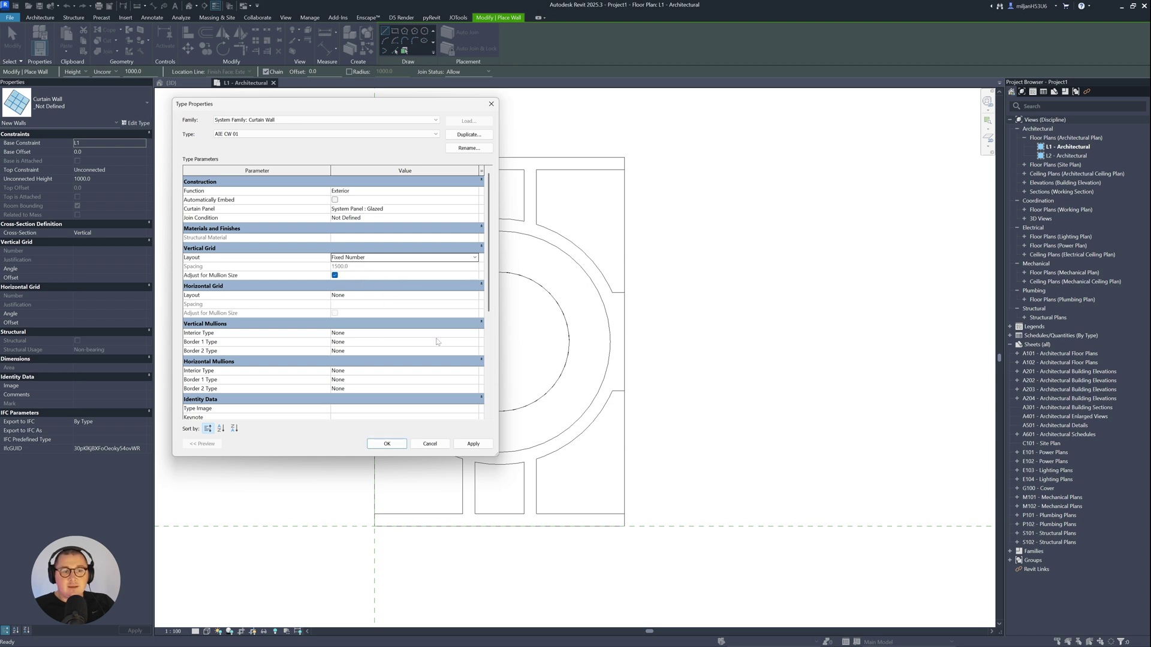
Set interior vertical and all four border mullions to 40 x 62mm rectangular, and confirm.
left_click(474, 334)
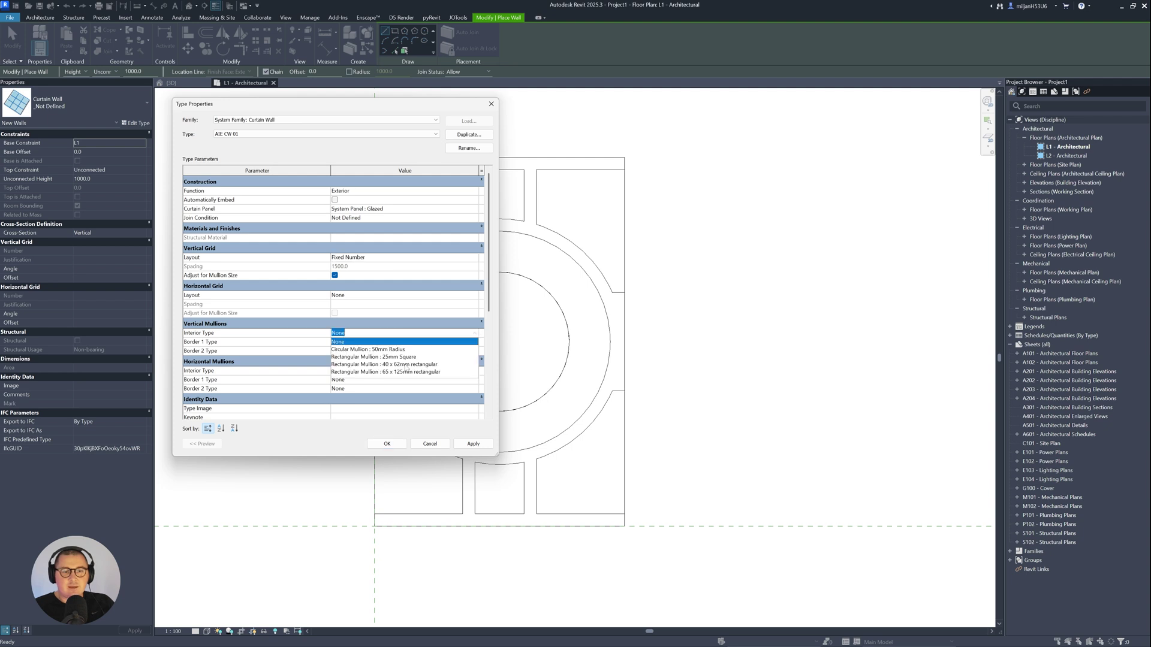
left_click(384, 364)
left_click(402, 342)
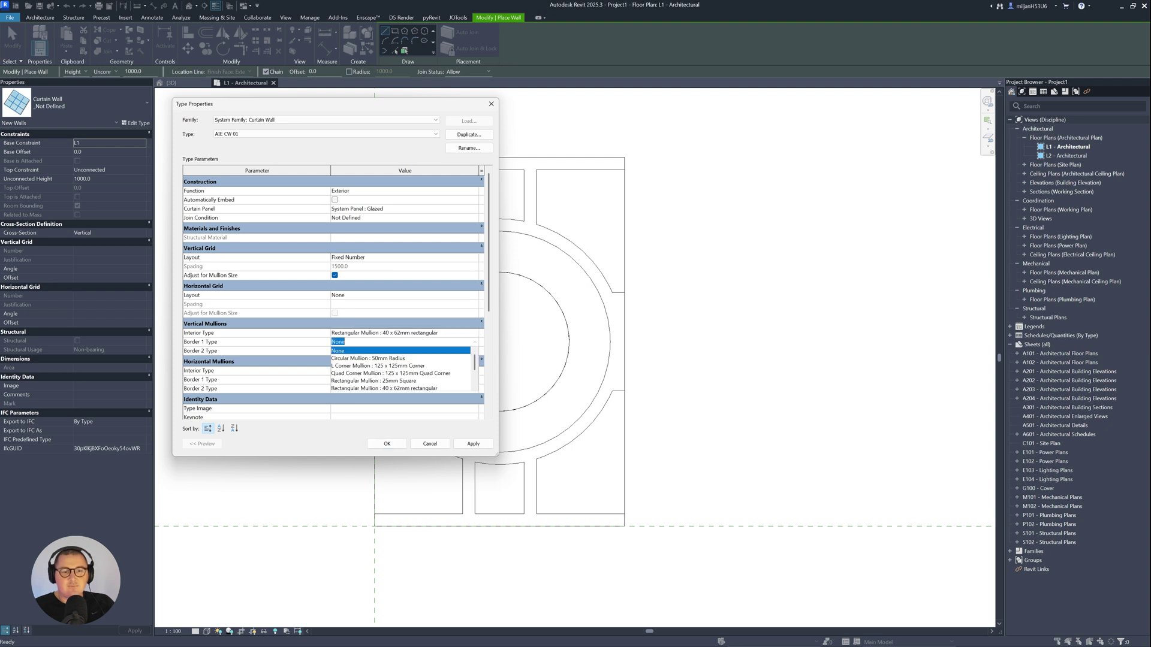
left_click(395, 387)
left_click(414, 351)
left_click(446, 396)
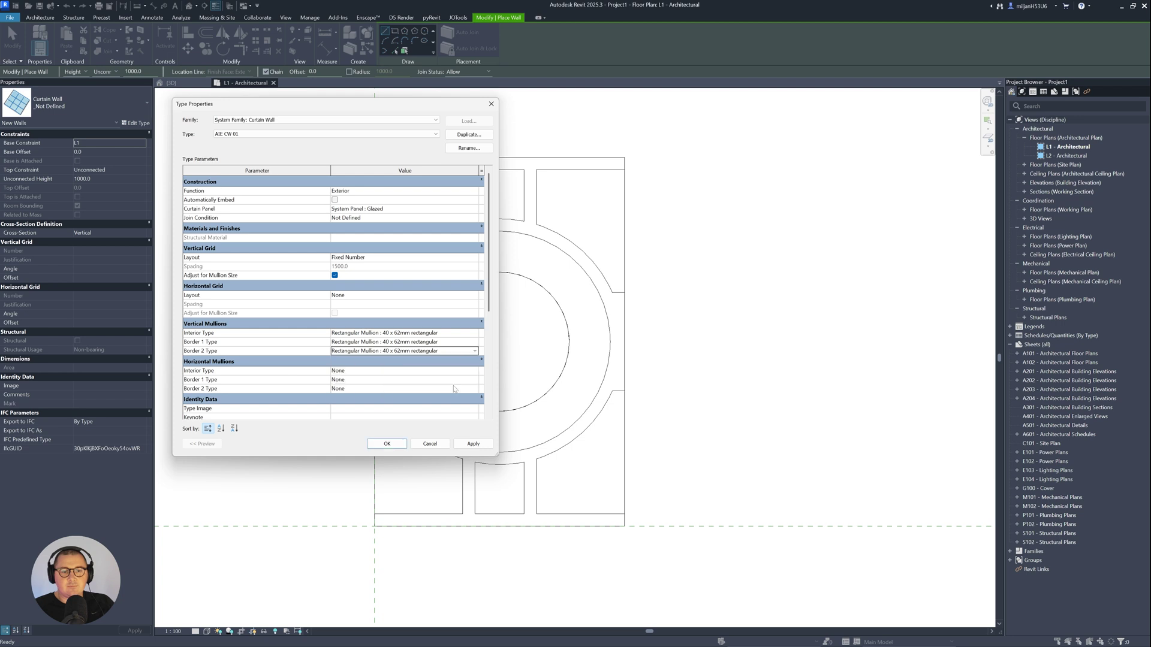
left_click(475, 381)
left_click(474, 380)
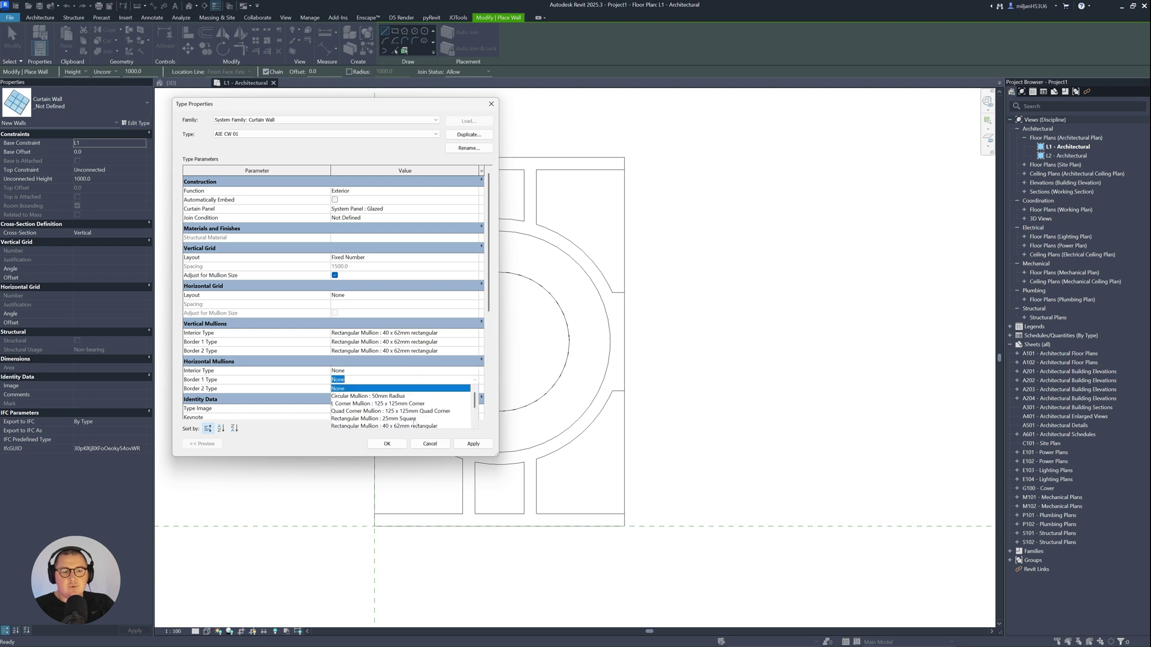
left_click(406, 411)
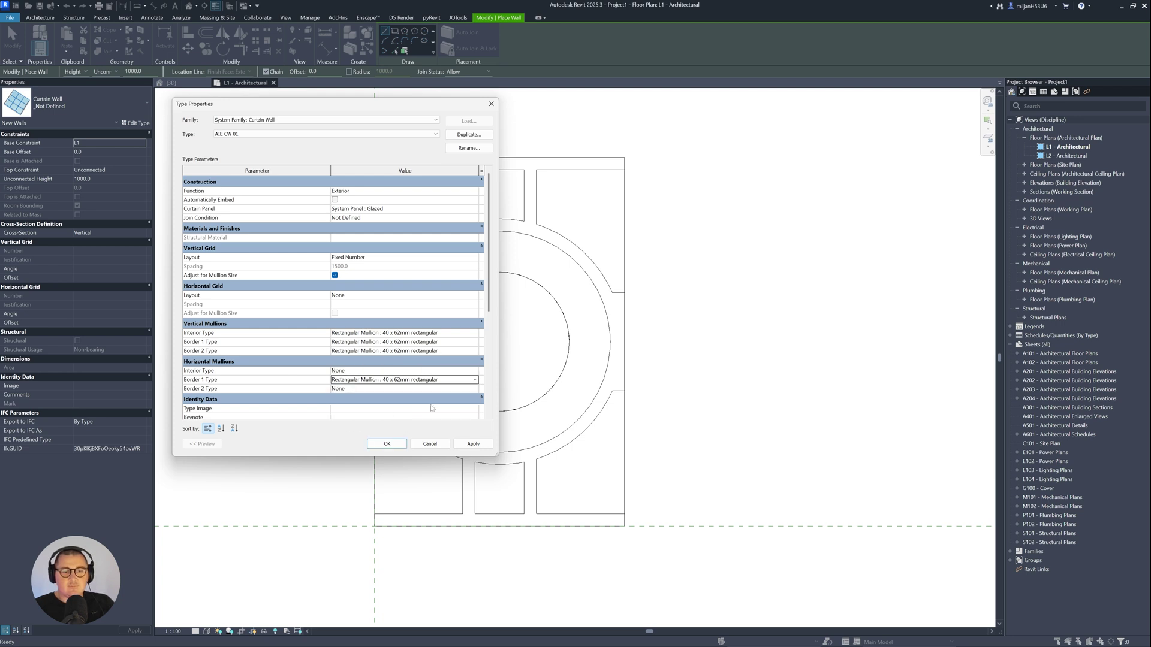
left_click(473, 390)
left_click(473, 391)
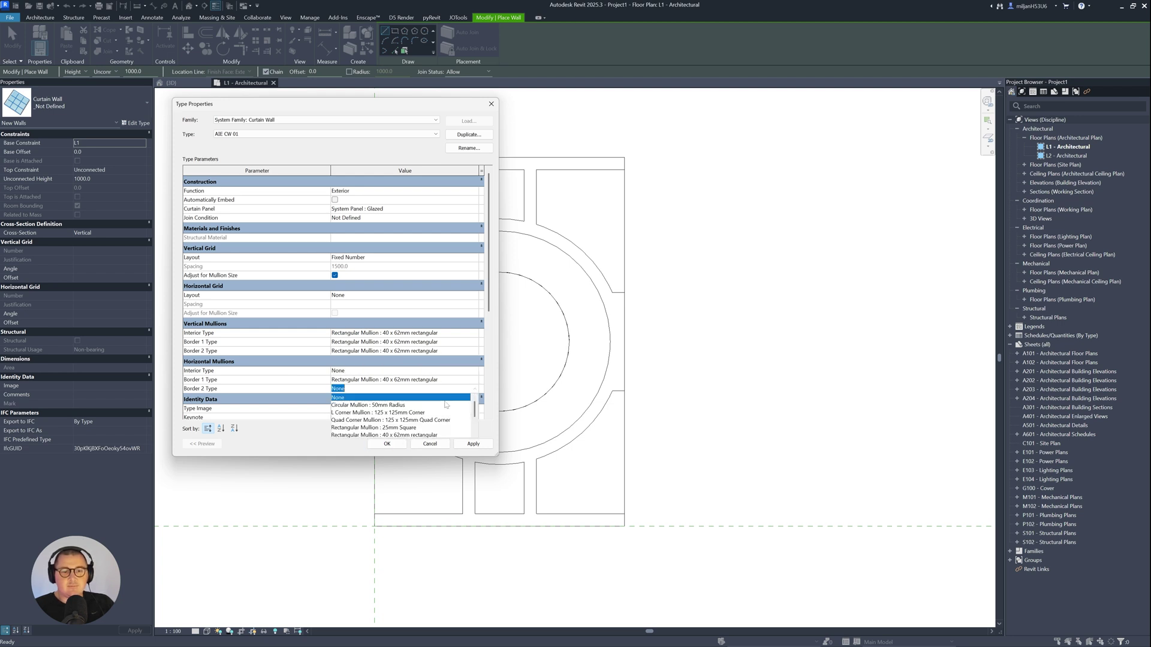
left_click(412, 436)
left_click(387, 443)
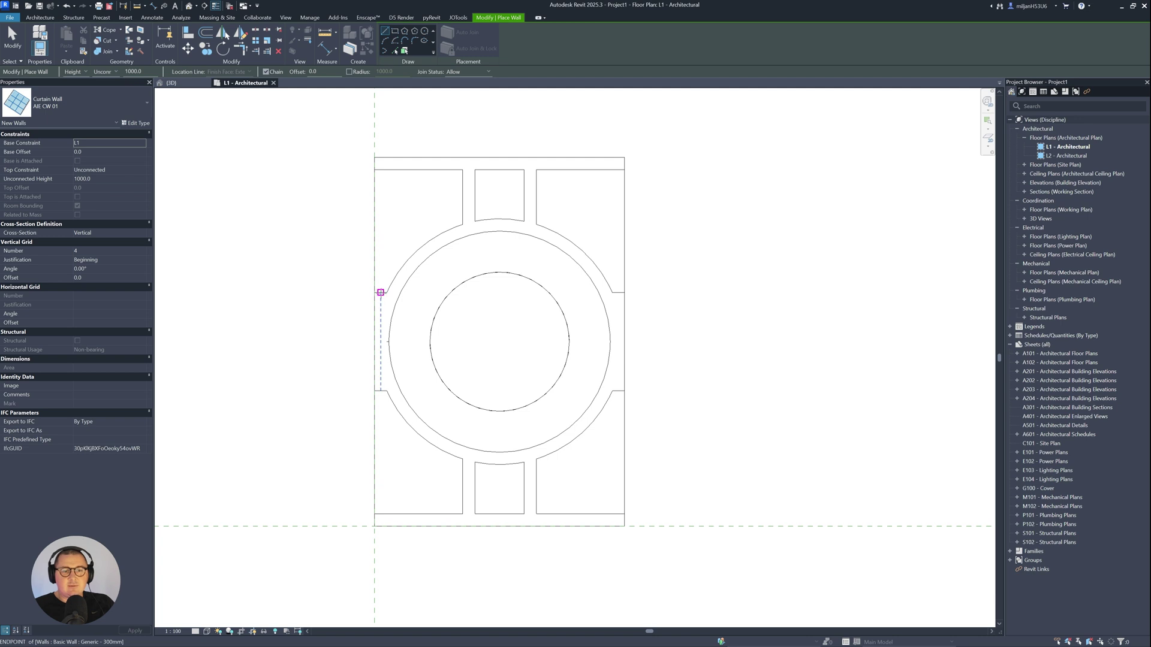
Draw an AIE CW 01 curtain wall along the plan's left edge.
left_click(379, 291)
left_click(381, 173)
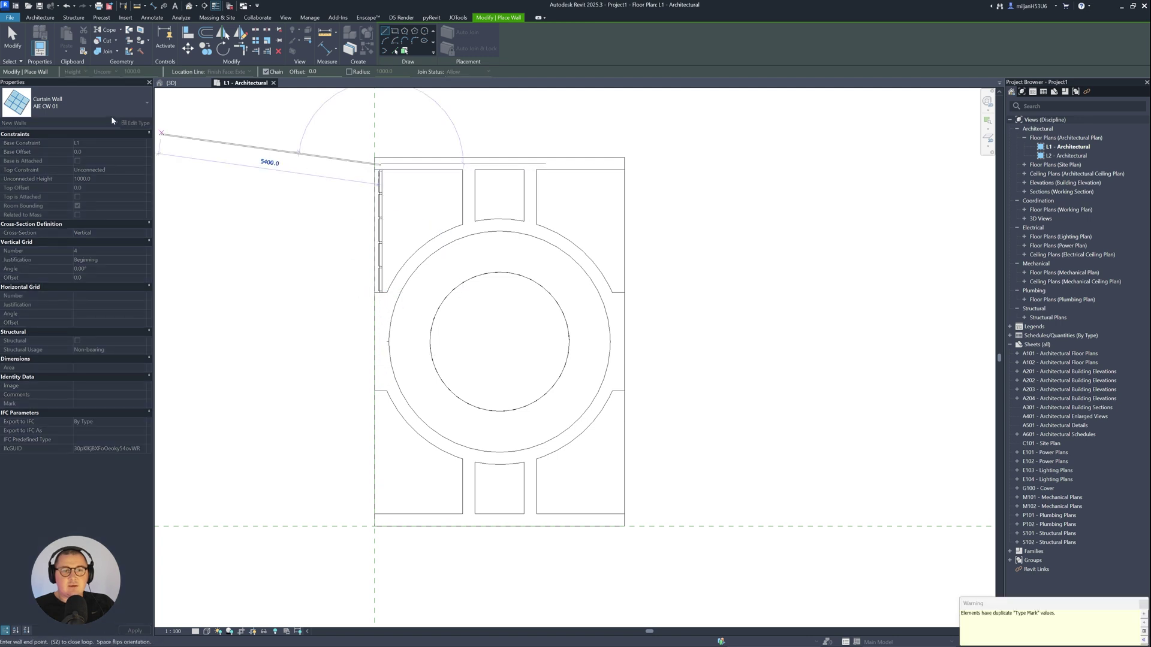
left_click(11, 36)
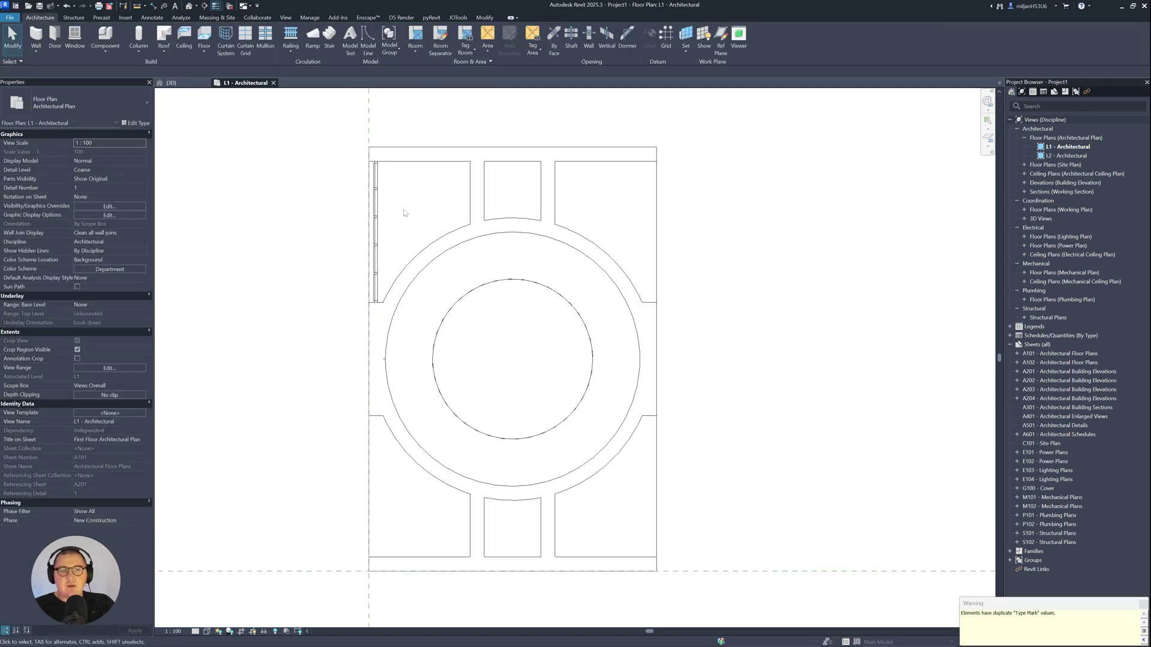
scroll(393, 200, "up", 3)
scroll(372, 267, "up", 3)
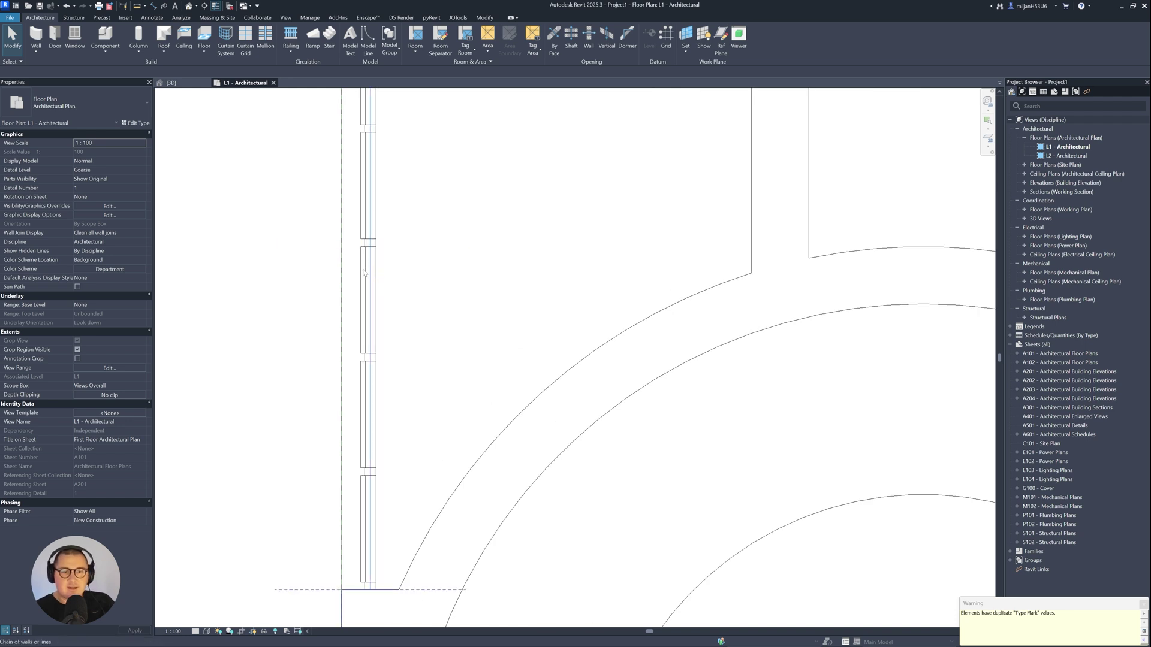
Set the glazed curtain panel type's offset to 0 and view the cabin in 3D.
key("Tab")
left_click(364, 275)
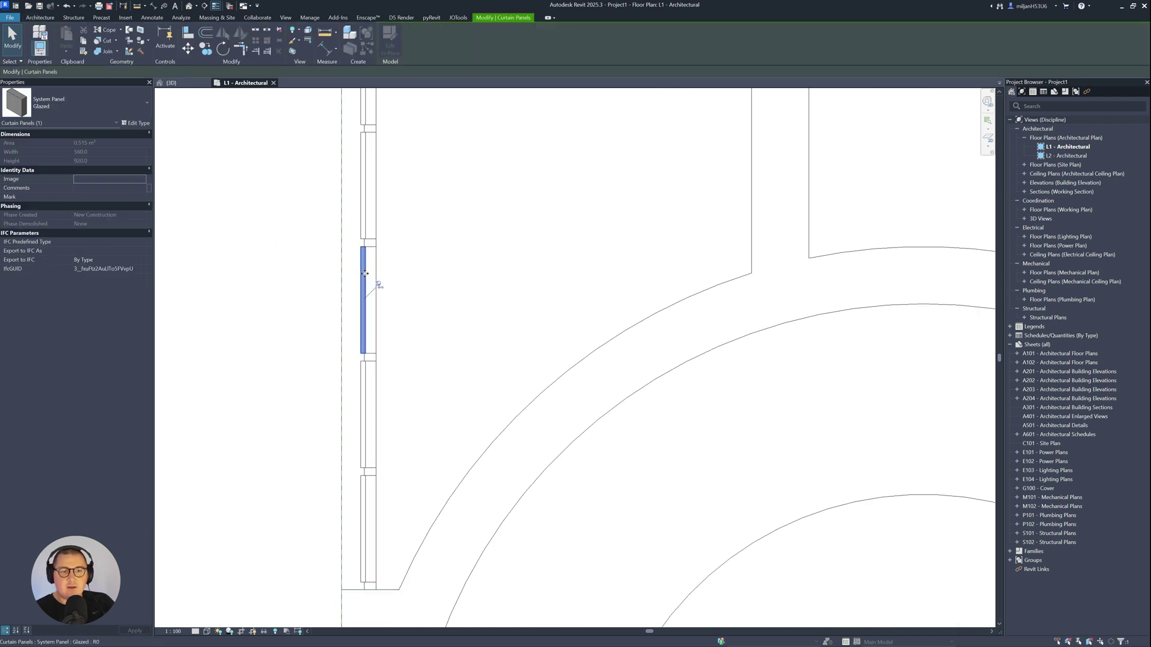
left_click(133, 124)
left_click(369, 192)
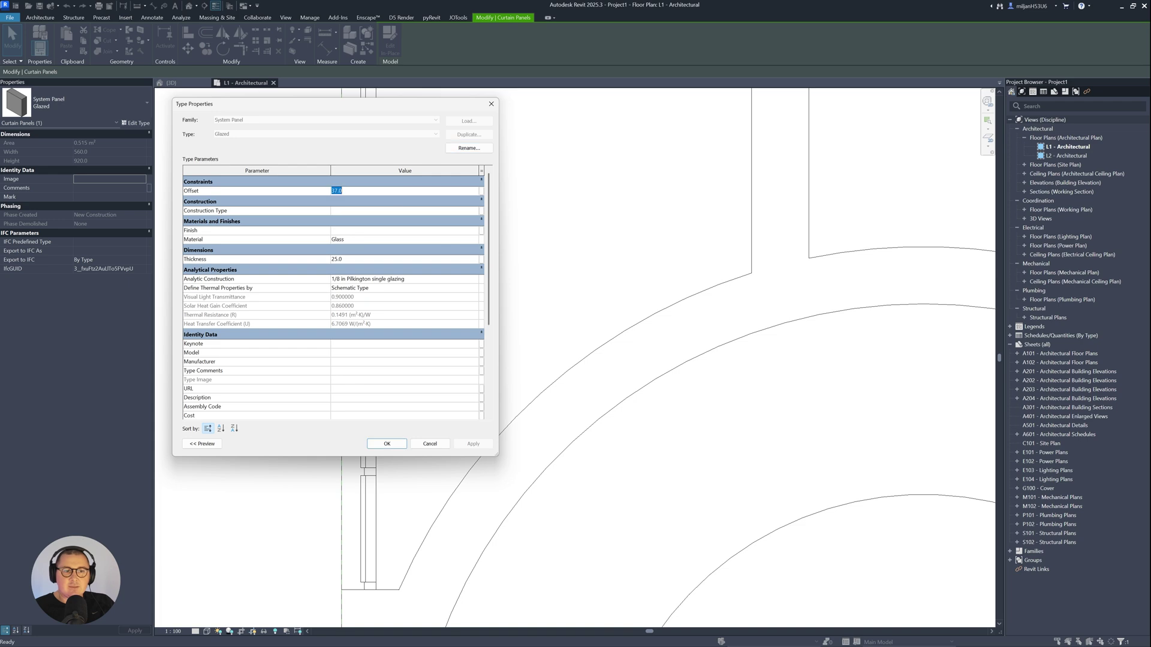
left_click(386, 444)
key("Escape")
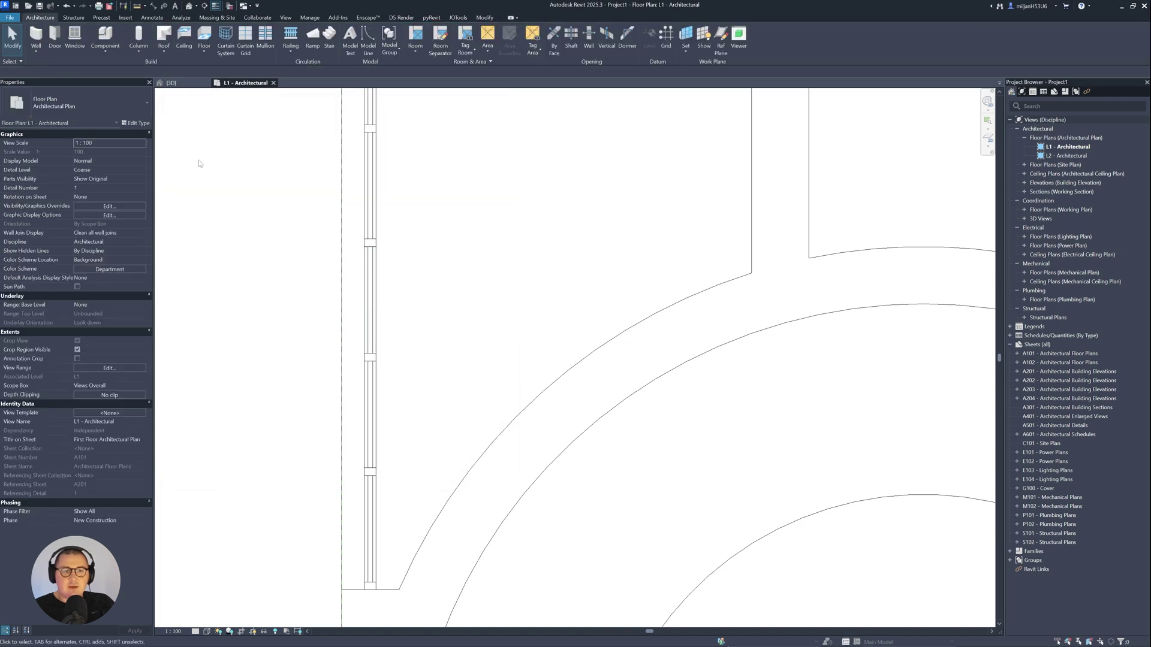
left_click(190, 84)
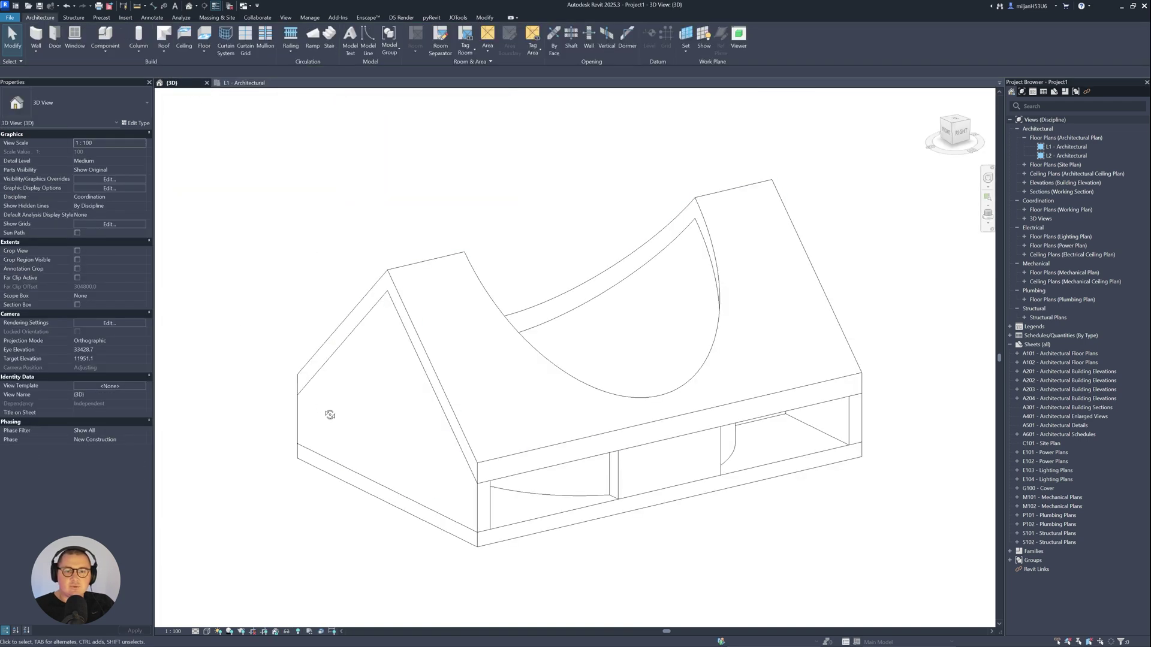
Orbit toward the left curtain wall and check the cabin reference article in the browser.
middle_click_drag(330, 415, 250, 496, "shift")
scroll(515, 467, "up", 4)
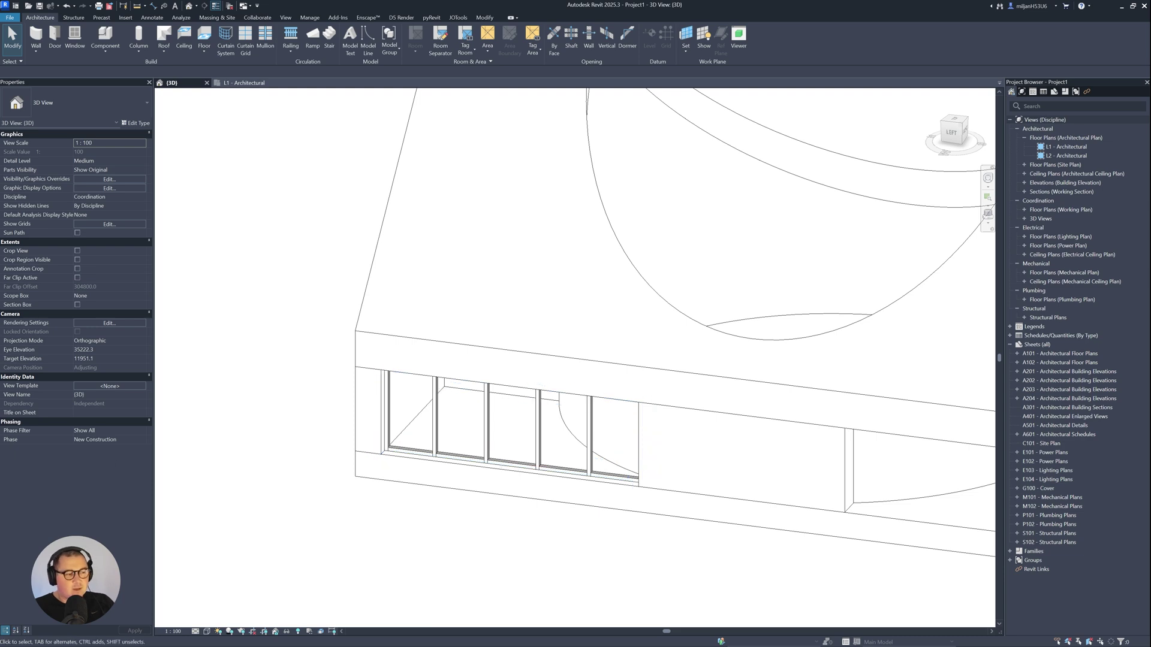
key("alt+Tab")
scroll(529, 335, "down", 6)
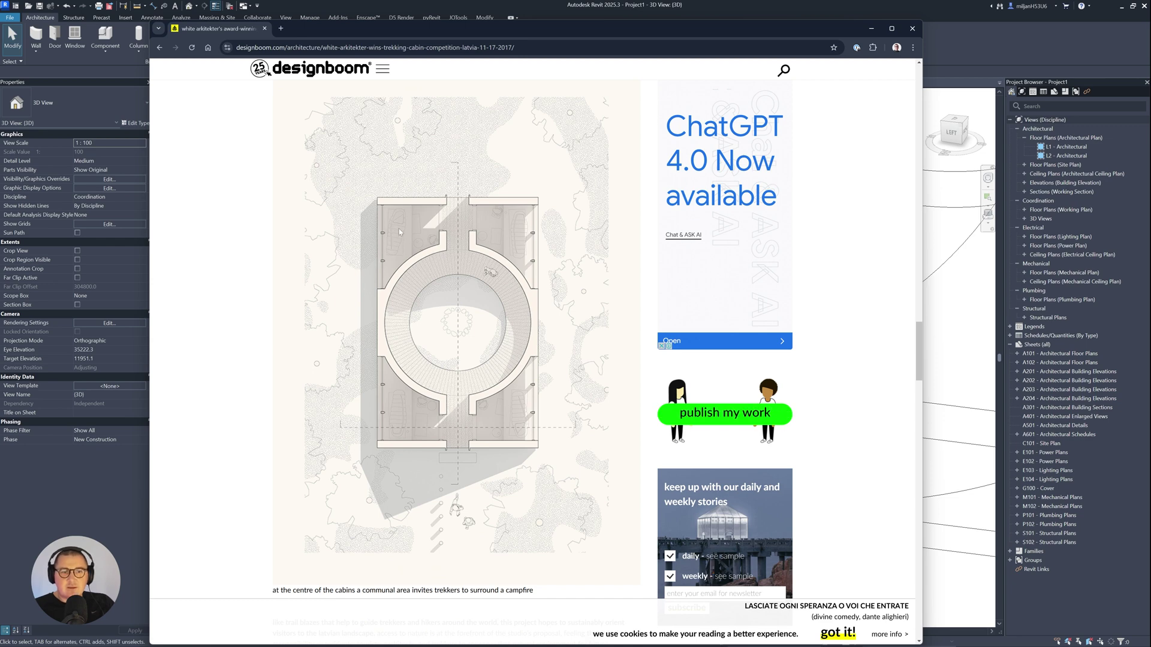
left_click(933, 77)
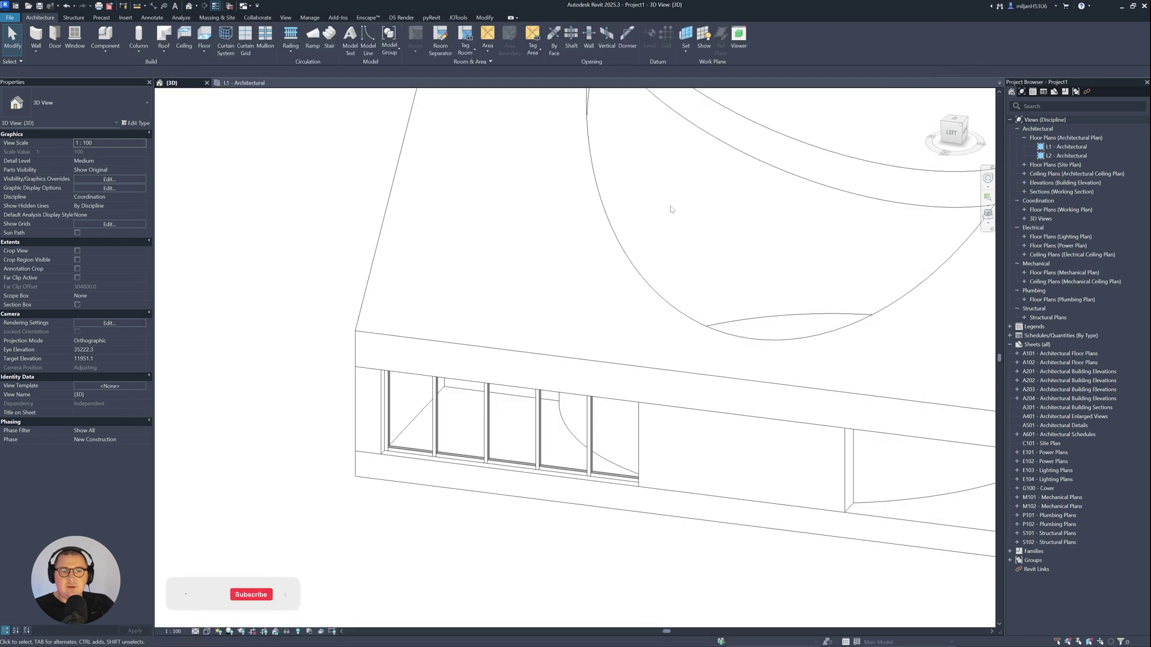
Set the AIE CW 01 curtain wall's Vertical Grid Number to 2, then return to the L1 plan.
left_click(480, 460)
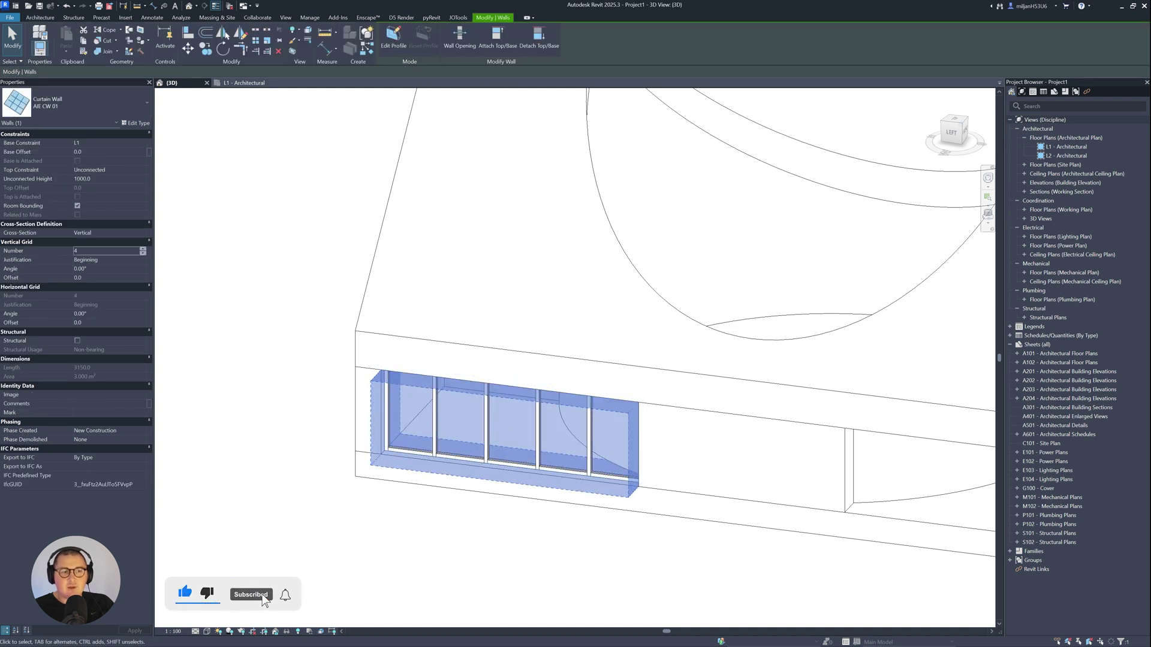
type("2")
key("Return")
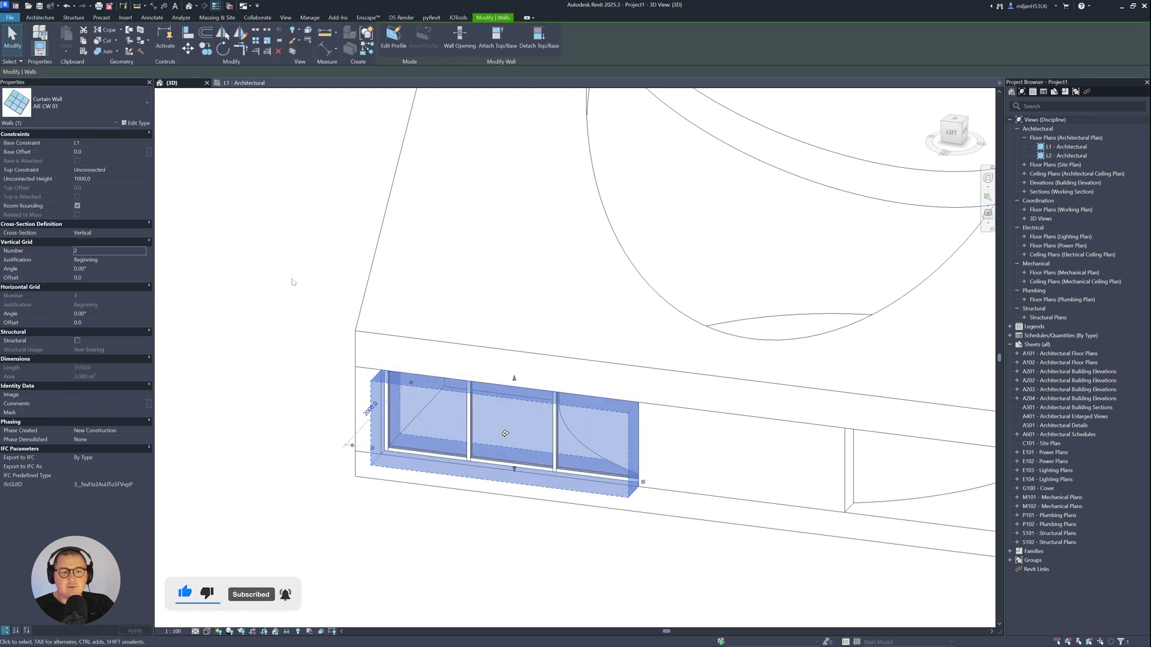
left_click(294, 281)
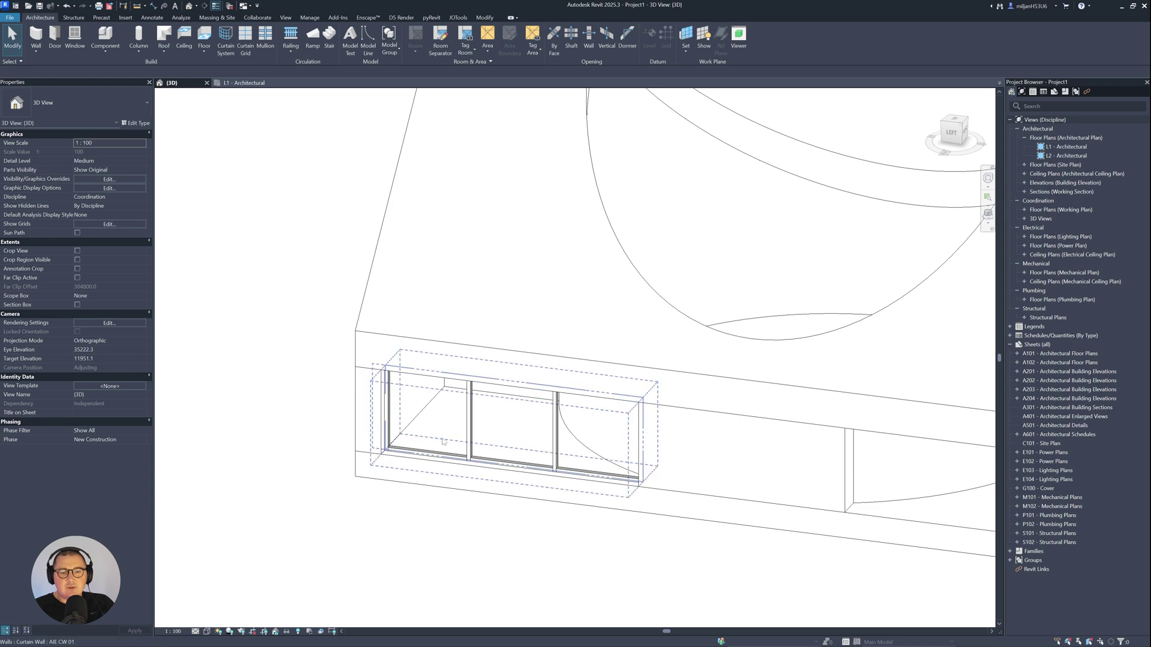
scroll(357, 410, "down", 2)
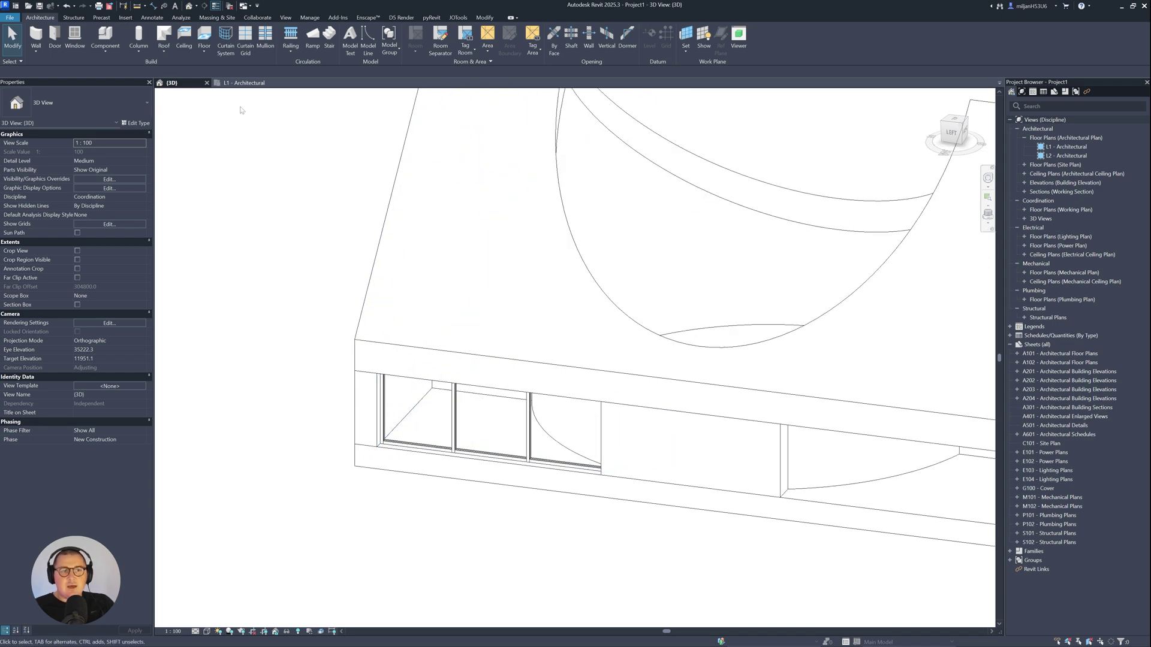
left_click(242, 83)
scroll(369, 313, "down", 3)
Use Create Similar (CS) to draw another AIE CW 01 curtain wall along the lower-left edge.
left_click(368, 313)
scroll(368, 312, "down", 2)
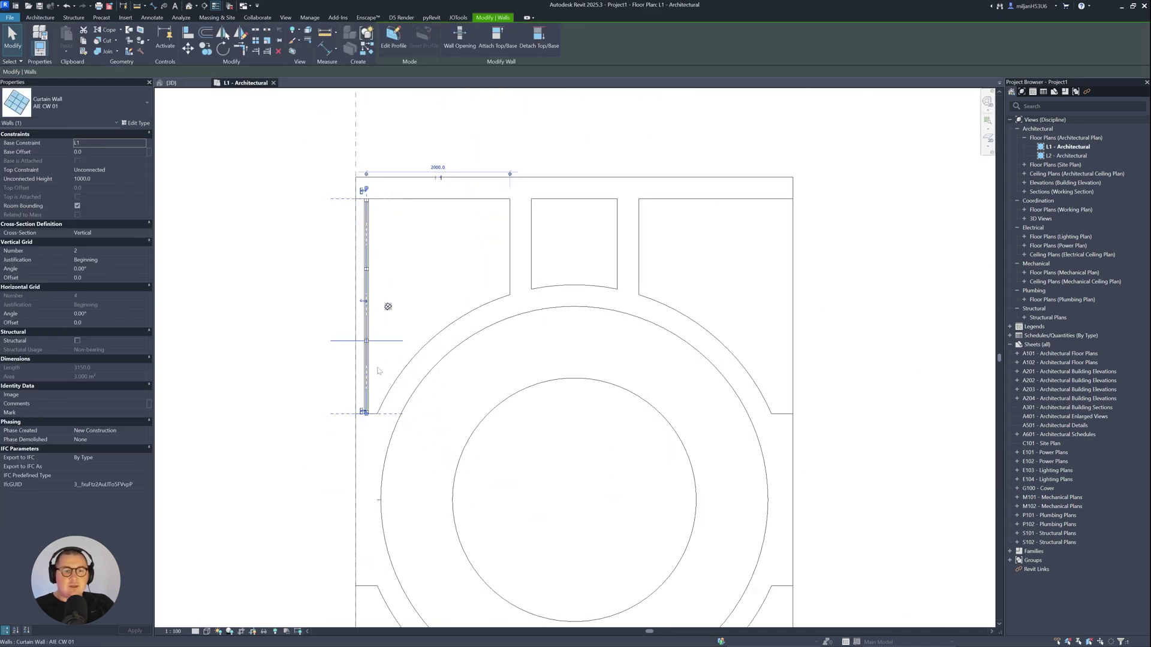
scroll(386, 305, "up", 1)
key("c")
key("s")
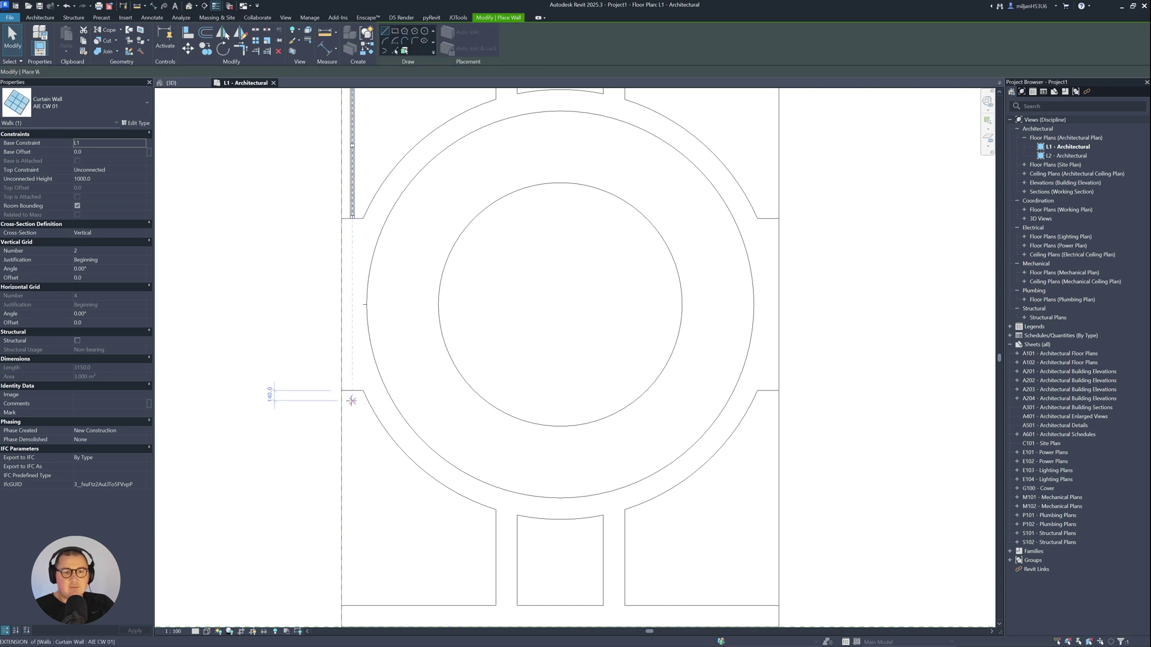
left_click(352, 390)
scroll(353, 391, "down", 2)
left_click(352, 532)
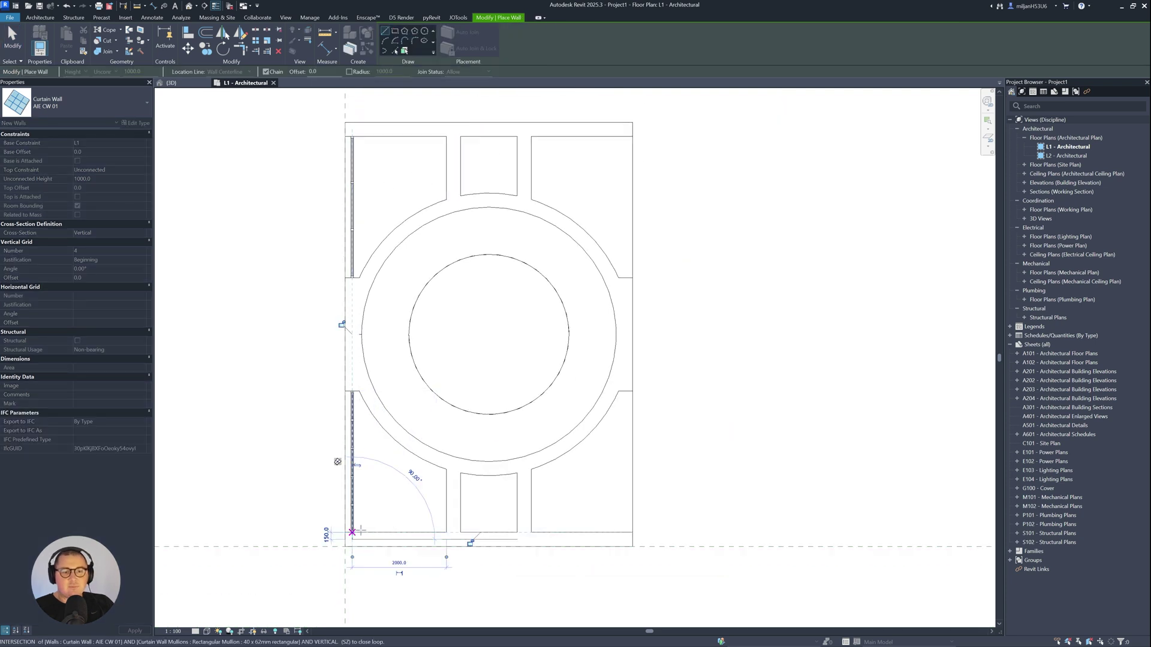
right_click(577, 487)
left_click(604, 321)
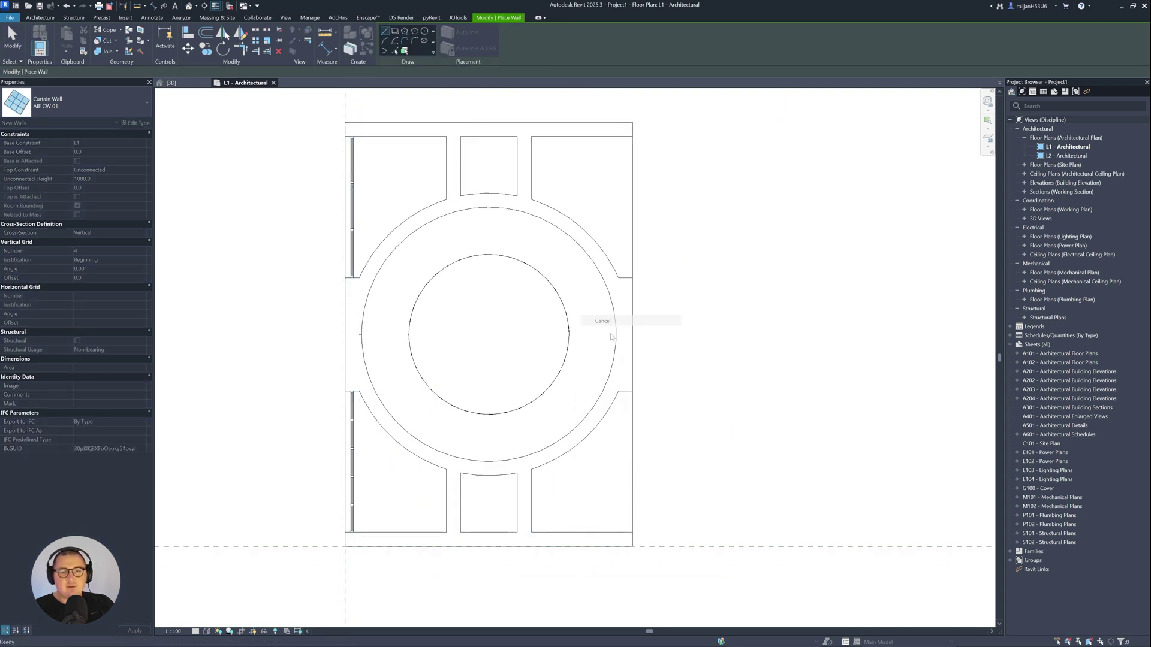
Add AIE CW 01 curtain walls along the lower-right and upper-right edges.
left_click(625, 391)
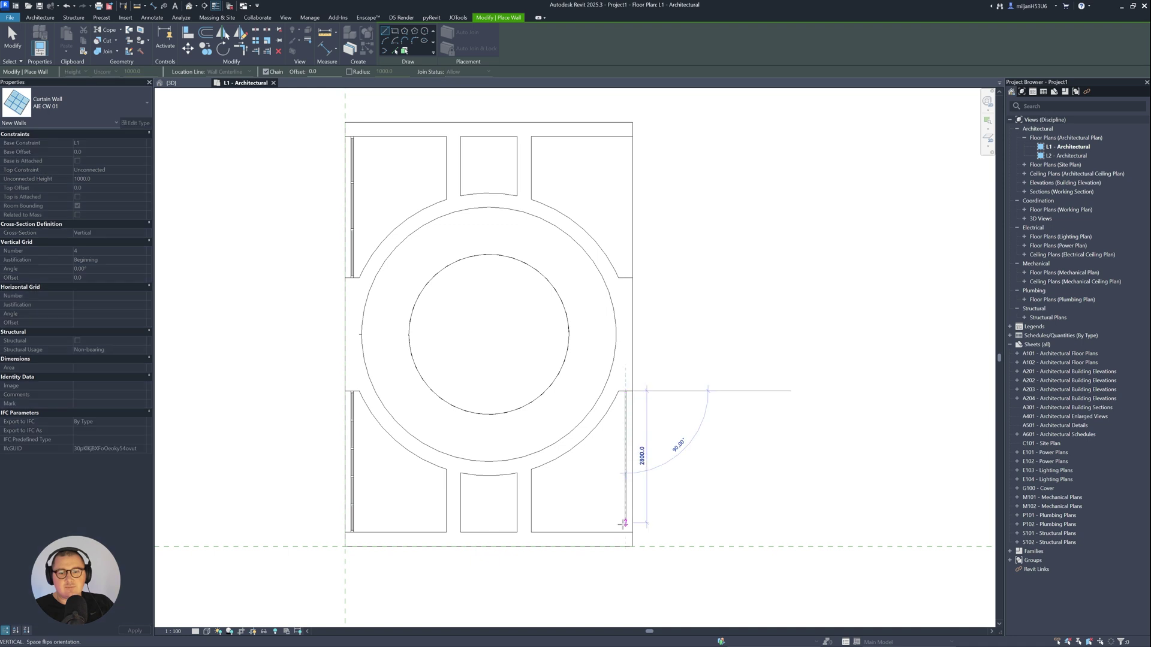
left_click(625, 532)
key("Escape")
left_click(626, 277)
left_click(625, 137)
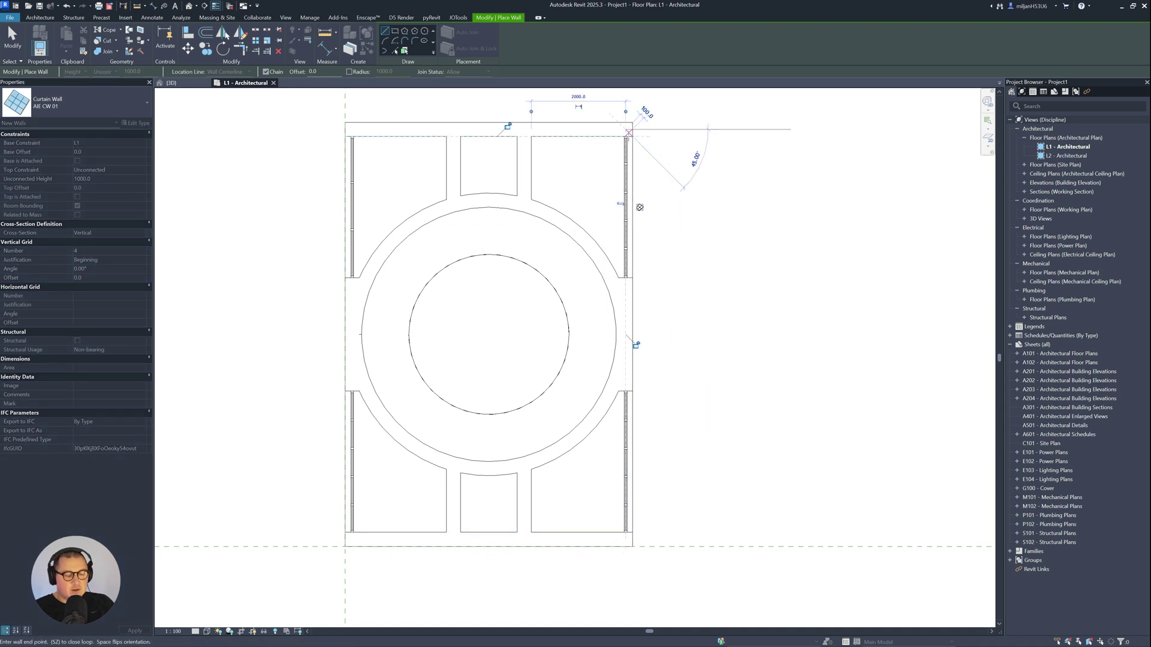
key("Escape")
key("Escape")
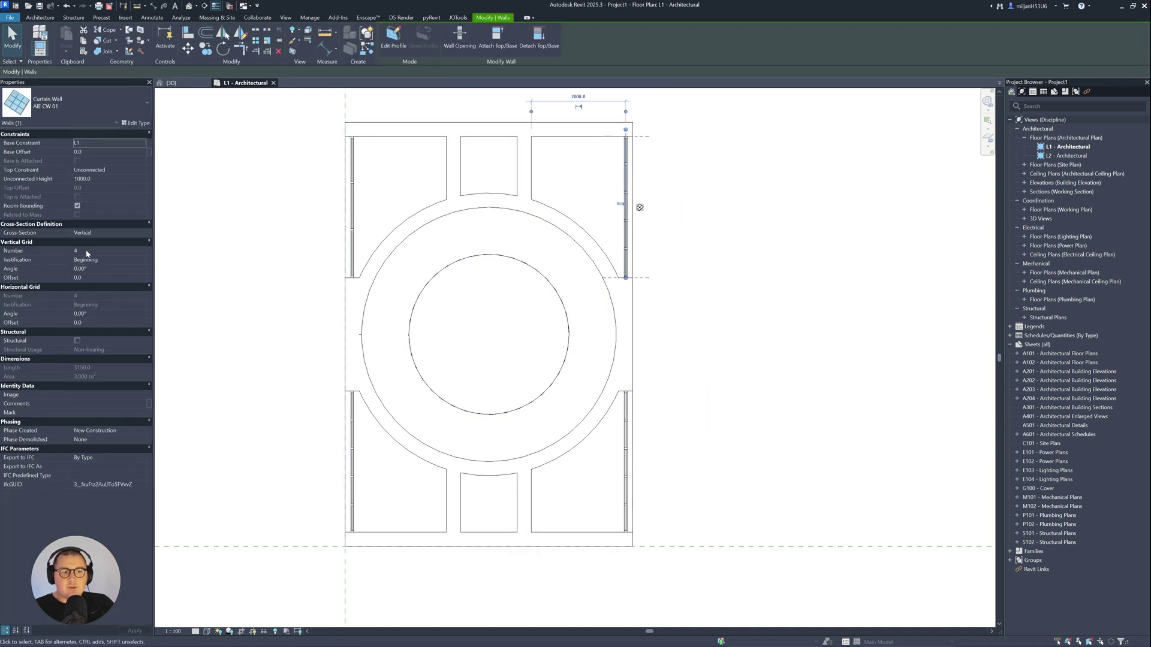
Set Vertical Grid Number to 2 on the new curtain walls and view the cabin in 3D.
left_click(81, 250)
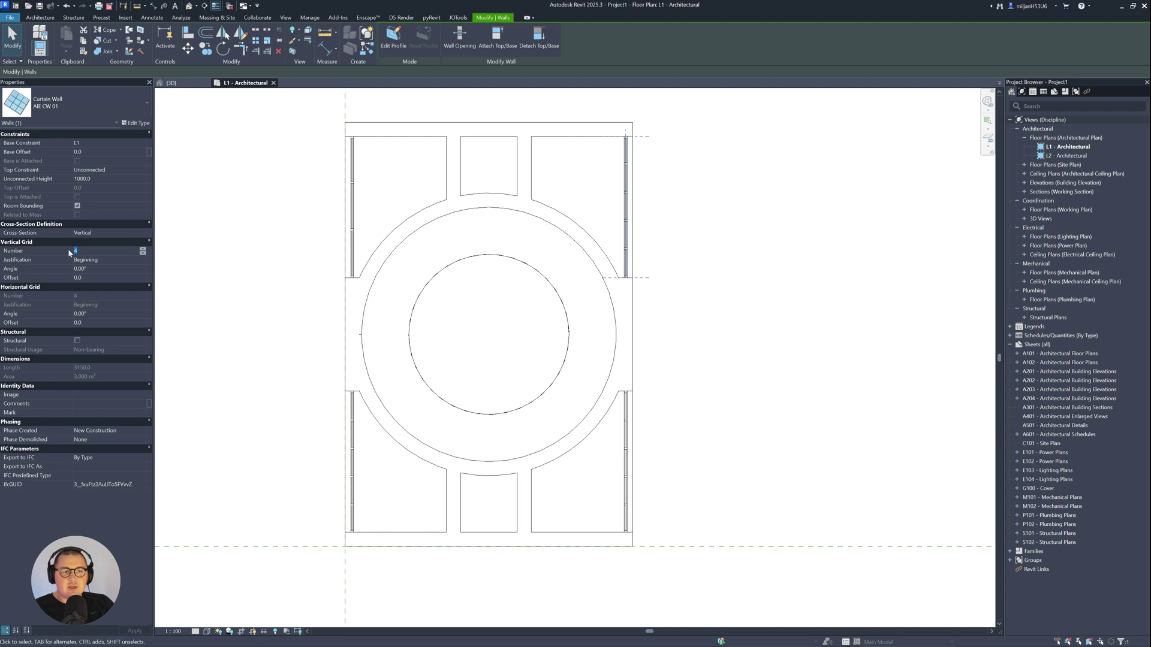
left_click(352, 443)
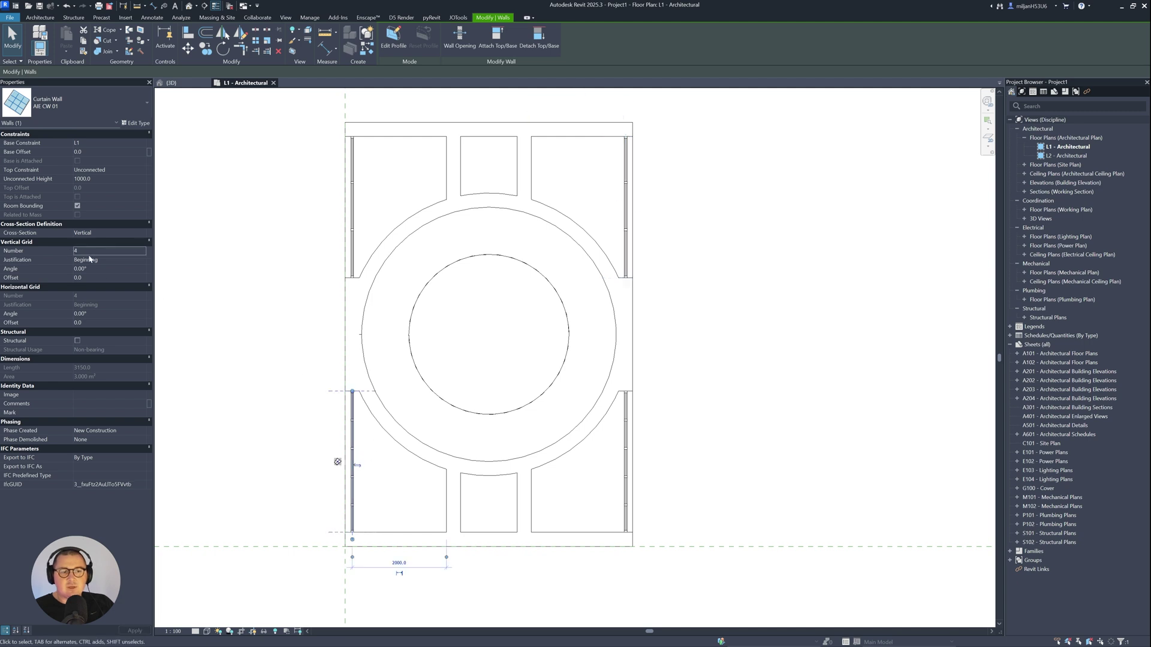
left_click(84, 250)
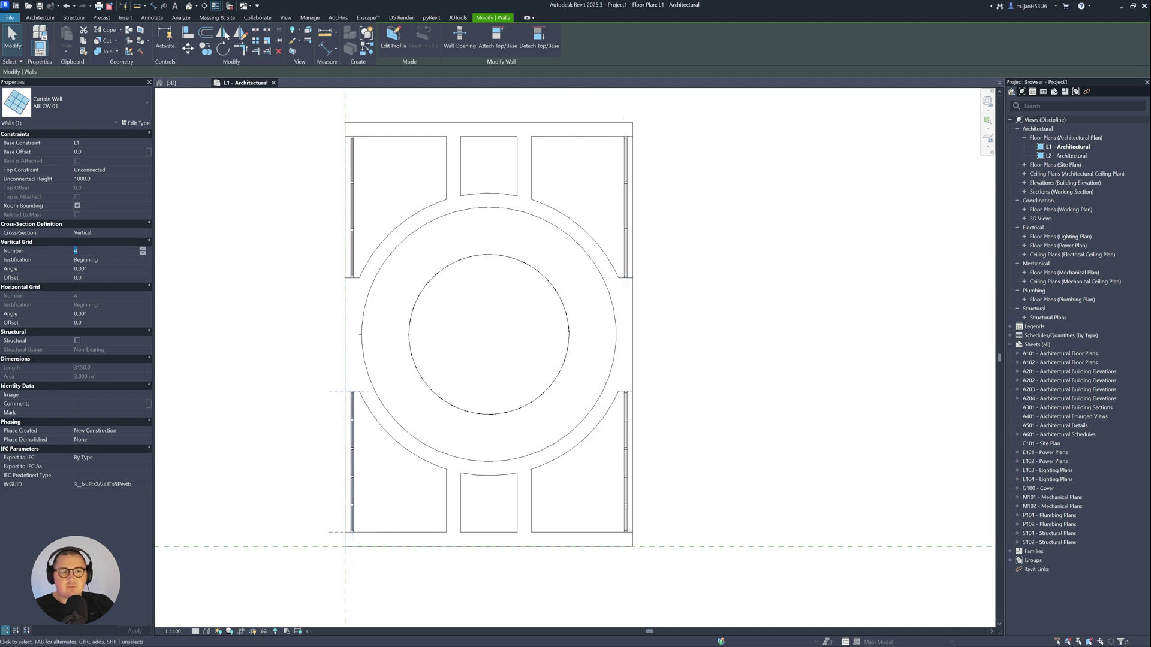
left_click(626, 473)
left_click(210, 301)
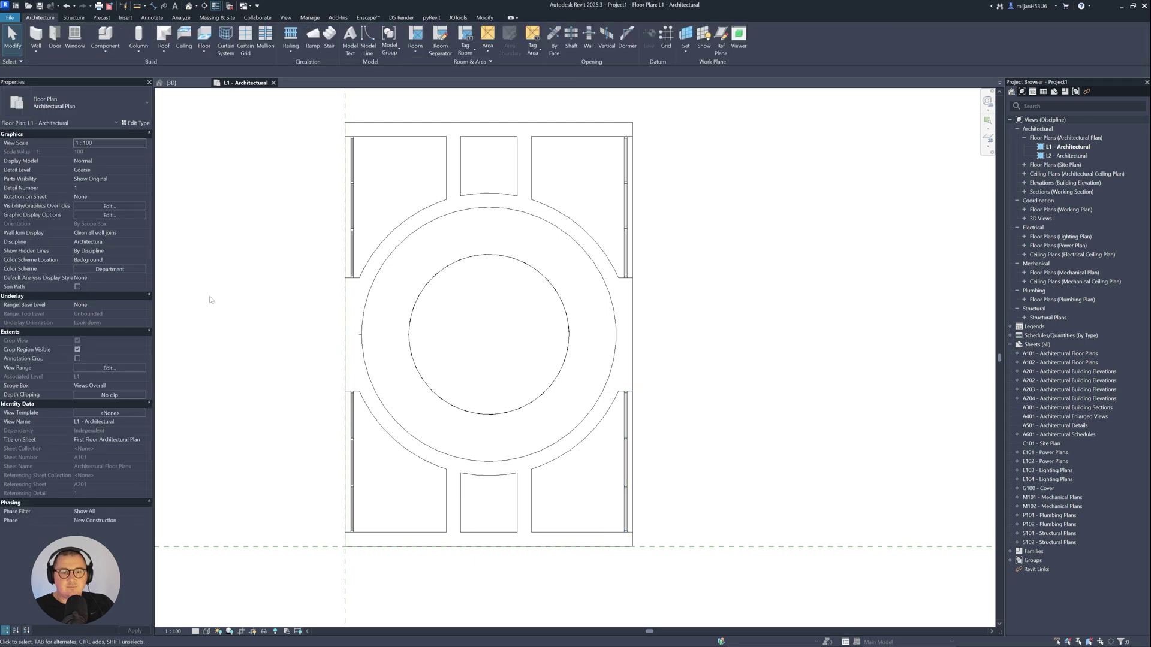
left_click(171, 83)
scroll(572, 456, "down", 2)
middle_click_drag(572, 456, 600, 475, "shift")
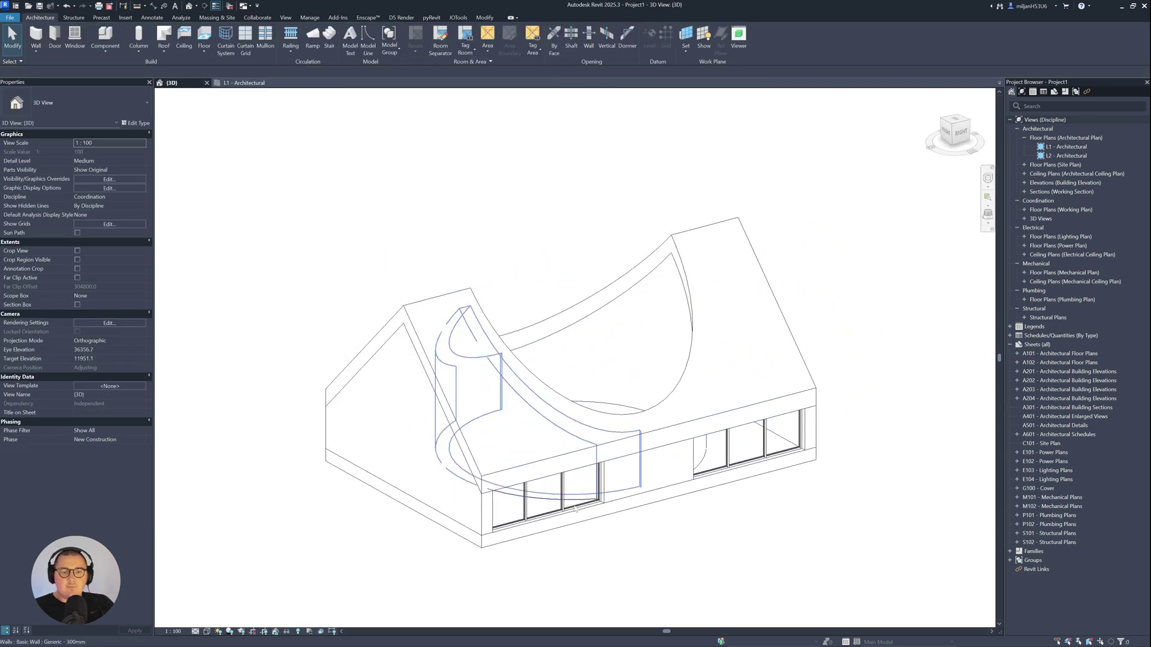
Return to the L1 - Architectural plan and start a Curtain Wall, showing the wall type list.
scroll(600, 475, "up", 2)
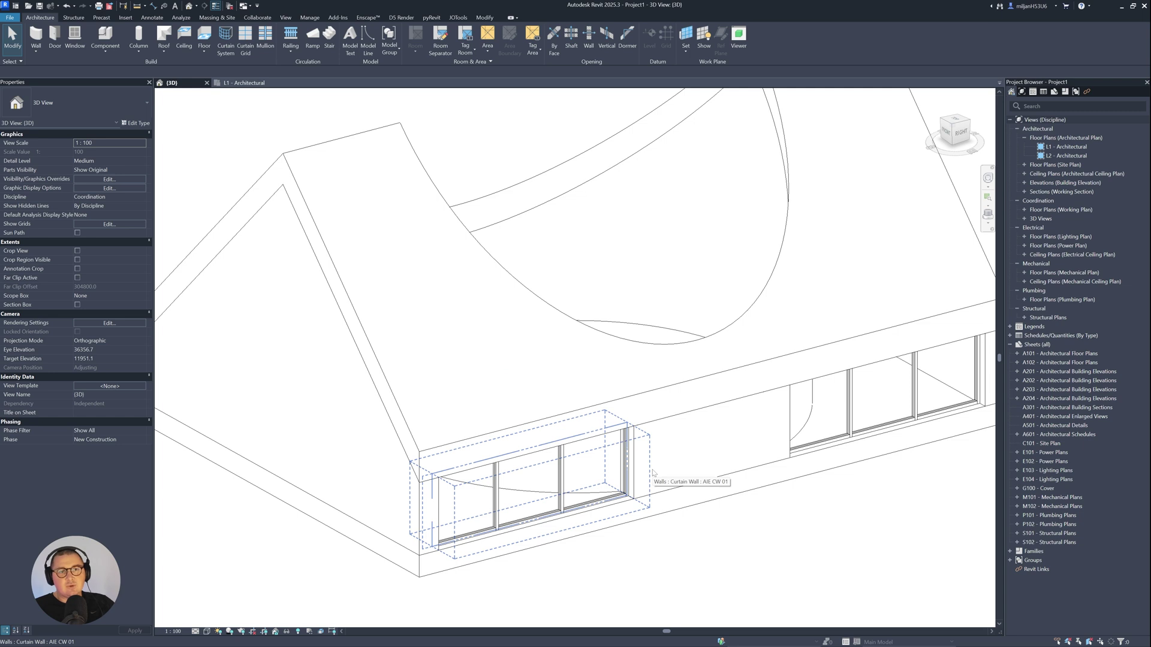
left_click(243, 83)
scroll(507, 267, "down", 1)
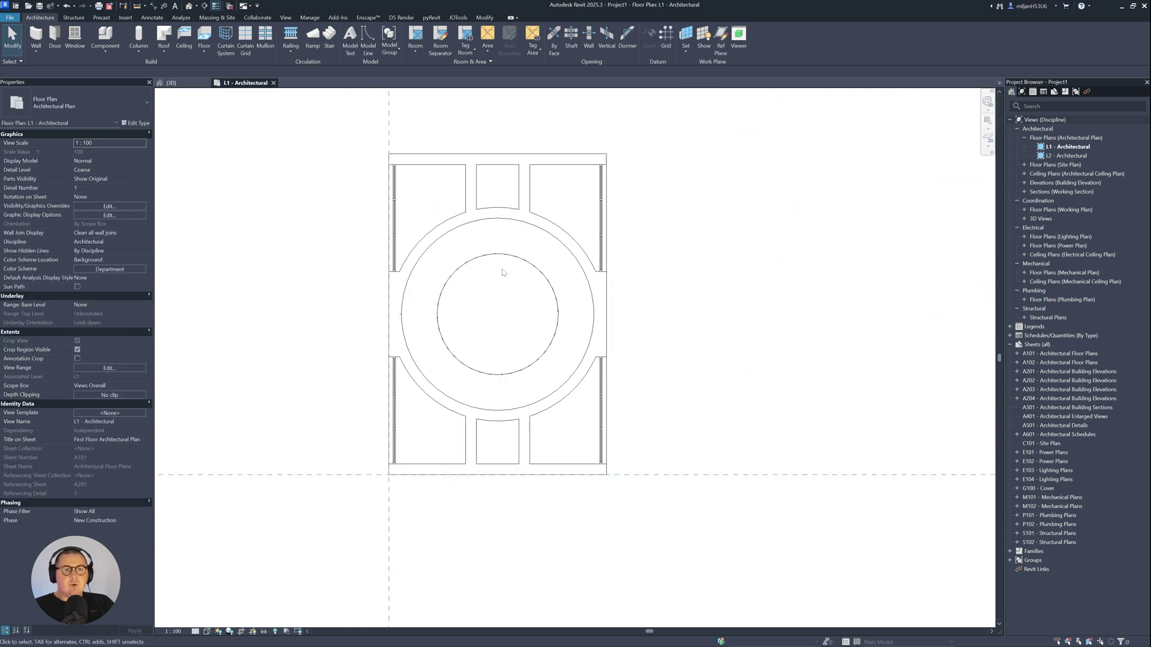
middle_click_drag(363, 398, 418, 352)
scroll(436, 326, "up", 2)
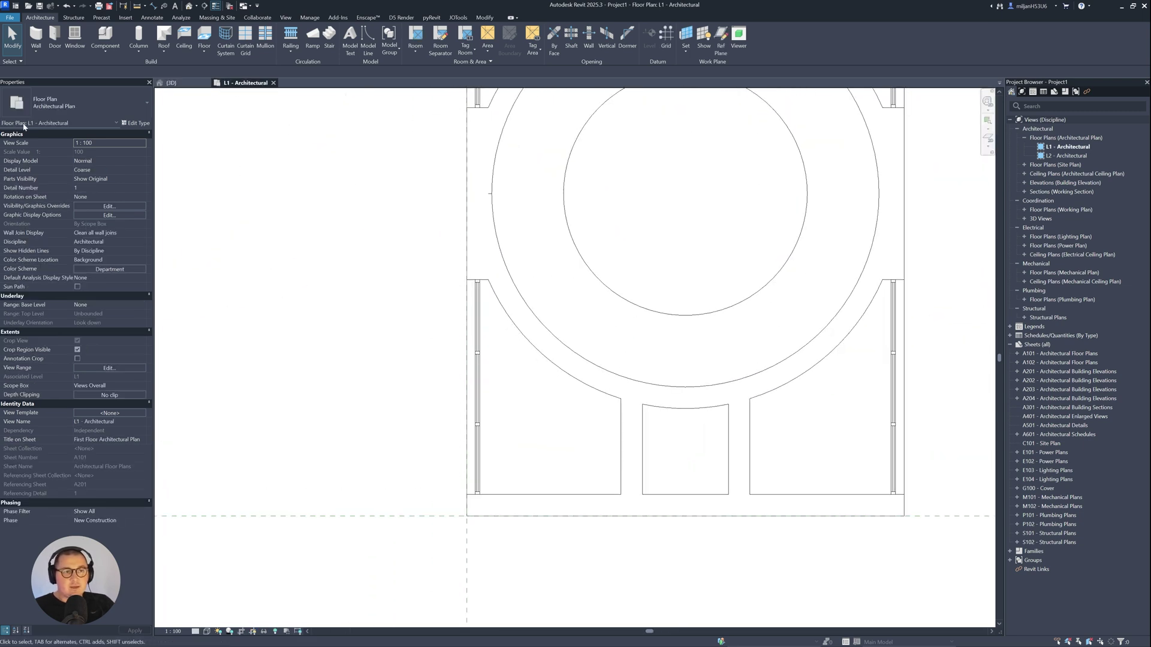
left_click(38, 50)
left_click(52, 70)
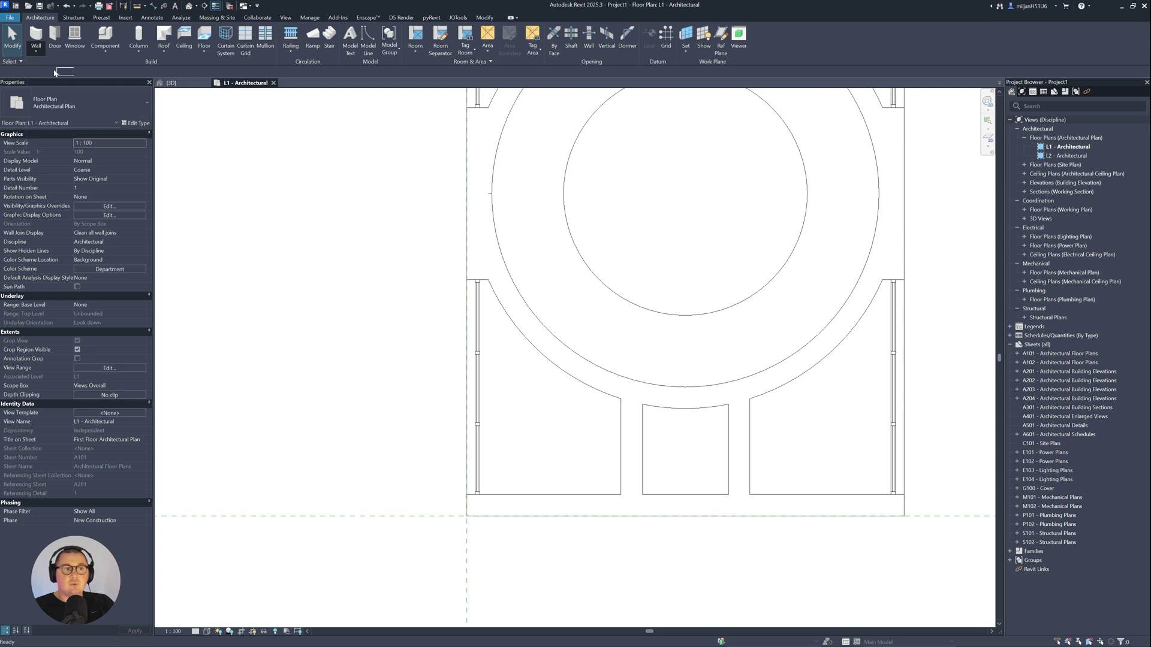
left_click(71, 101)
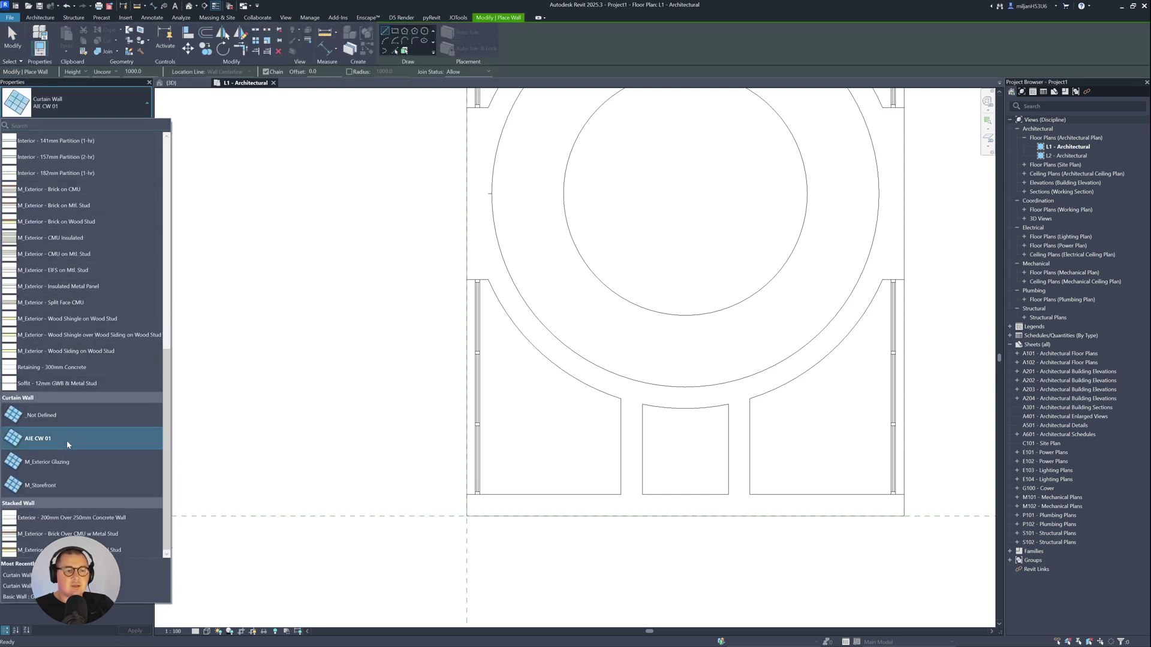
Duplicate the Curtain Wall _Not Defined type as a new type named AIE CW 02.
left_click(60, 414)
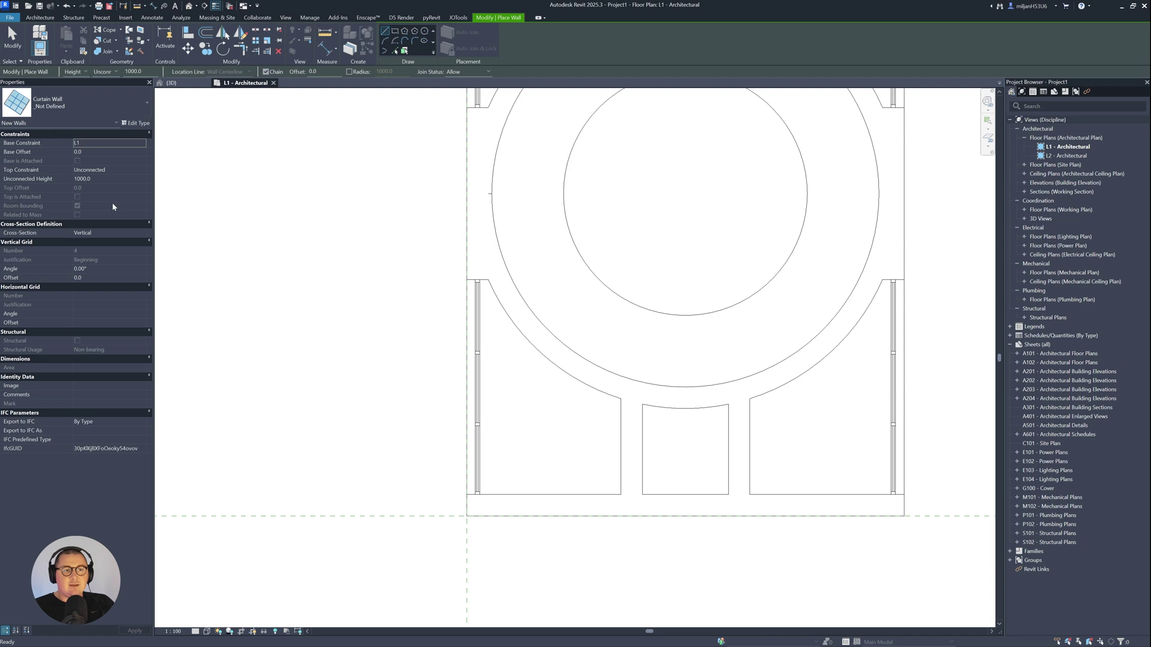
left_click(134, 123)
left_click(463, 135)
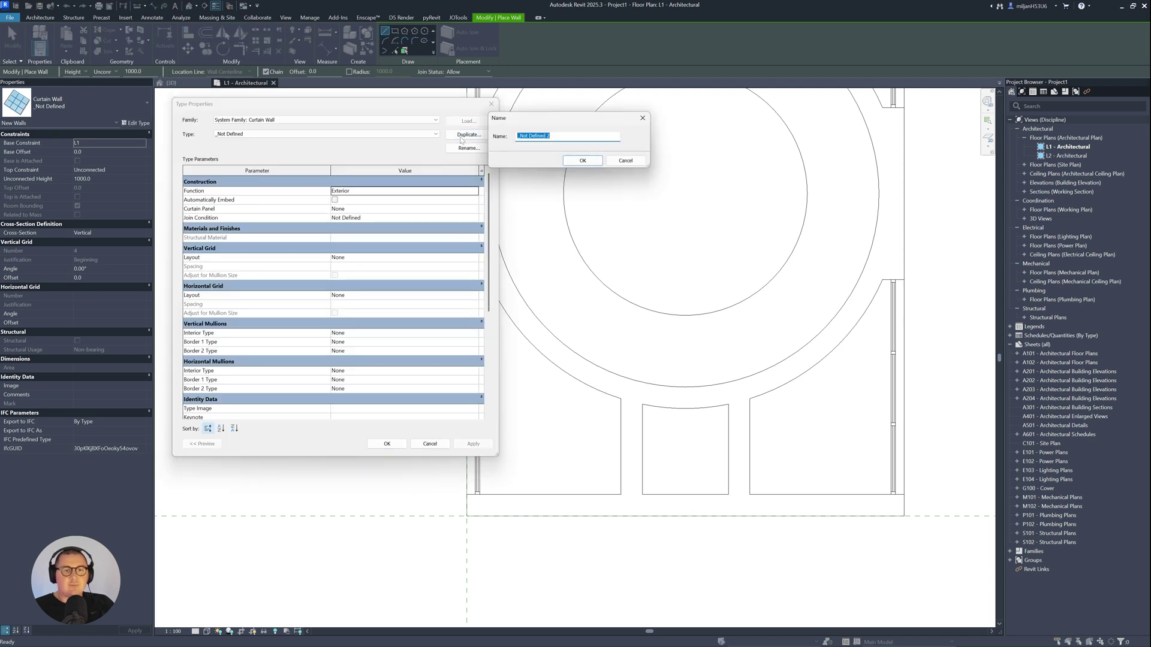
type("aie")
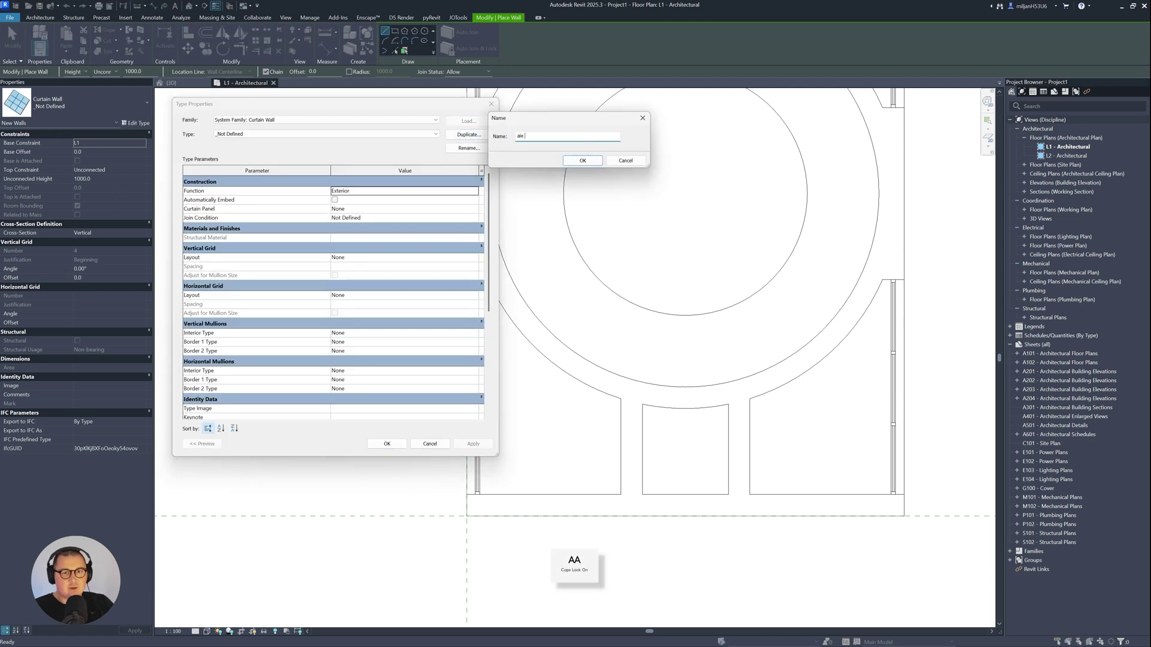
key("BackSpace")
key("BackSpace")
key("Caps_Lock")
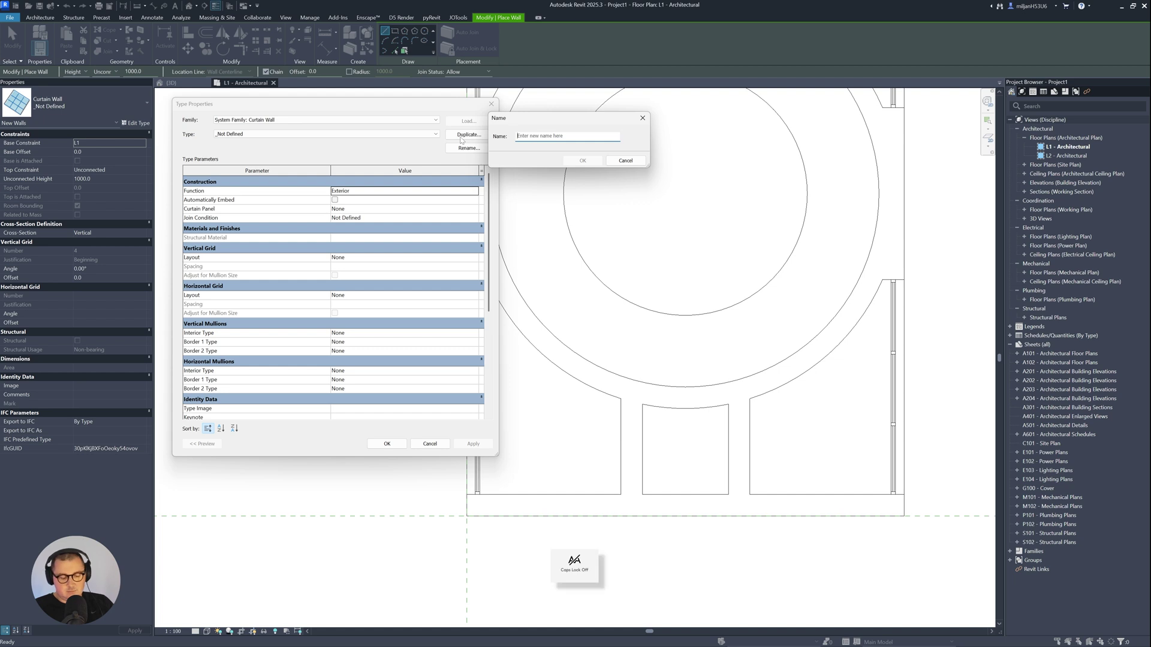
type("AIE CW 02")
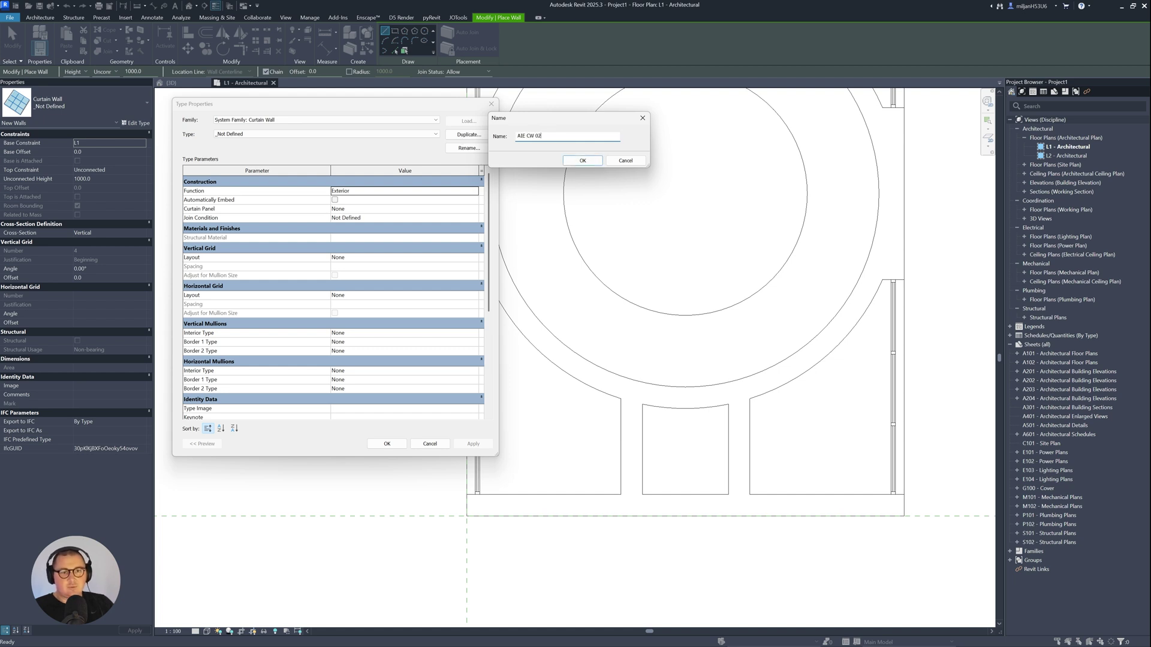
key("Return")
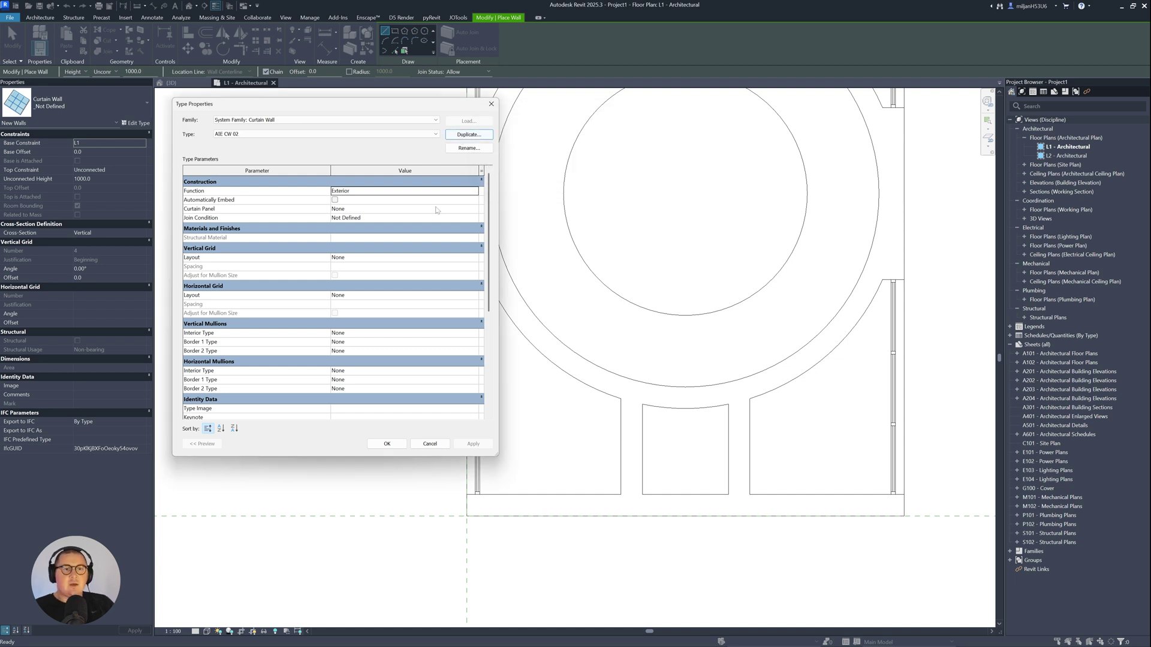
Give AIE CW 02 Empty panels, a 100 Maximum Spacing vertical grid and 40 x 62mm interior mullions.
left_click(475, 210)
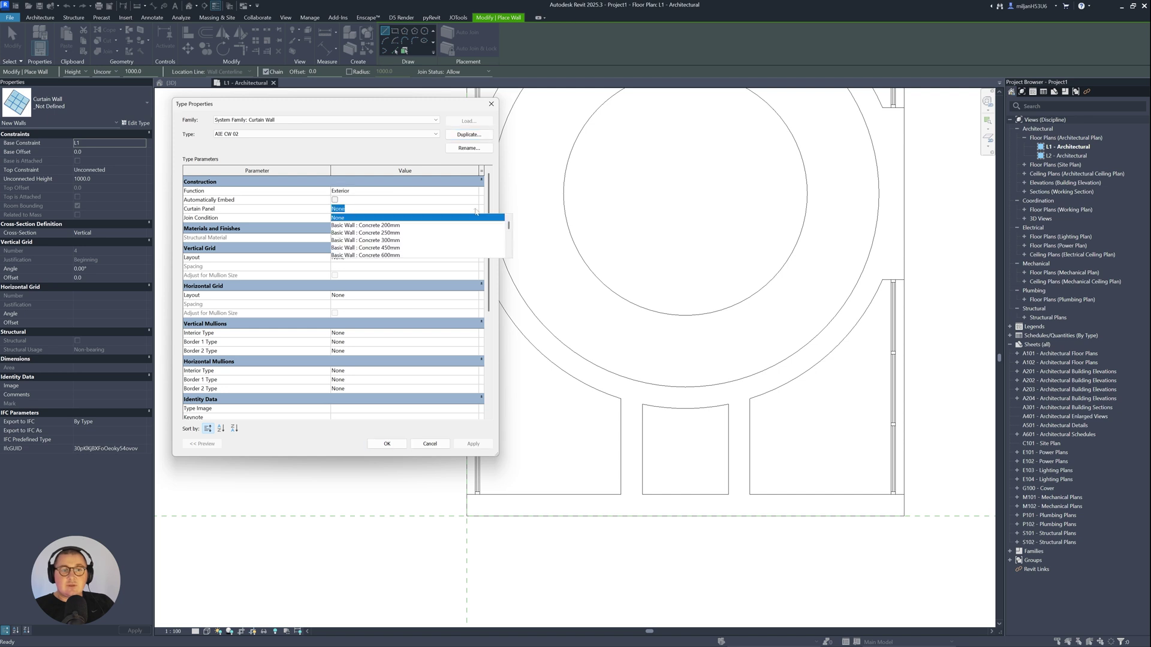
scroll(401, 242, "down", 5)
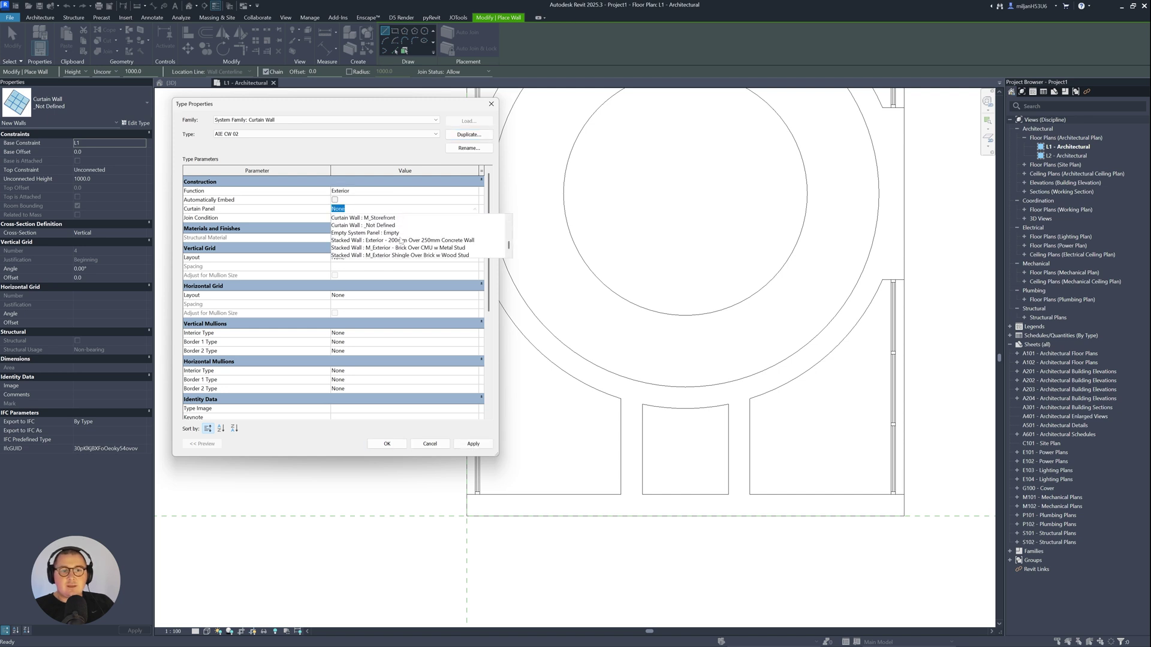
left_click(391, 234)
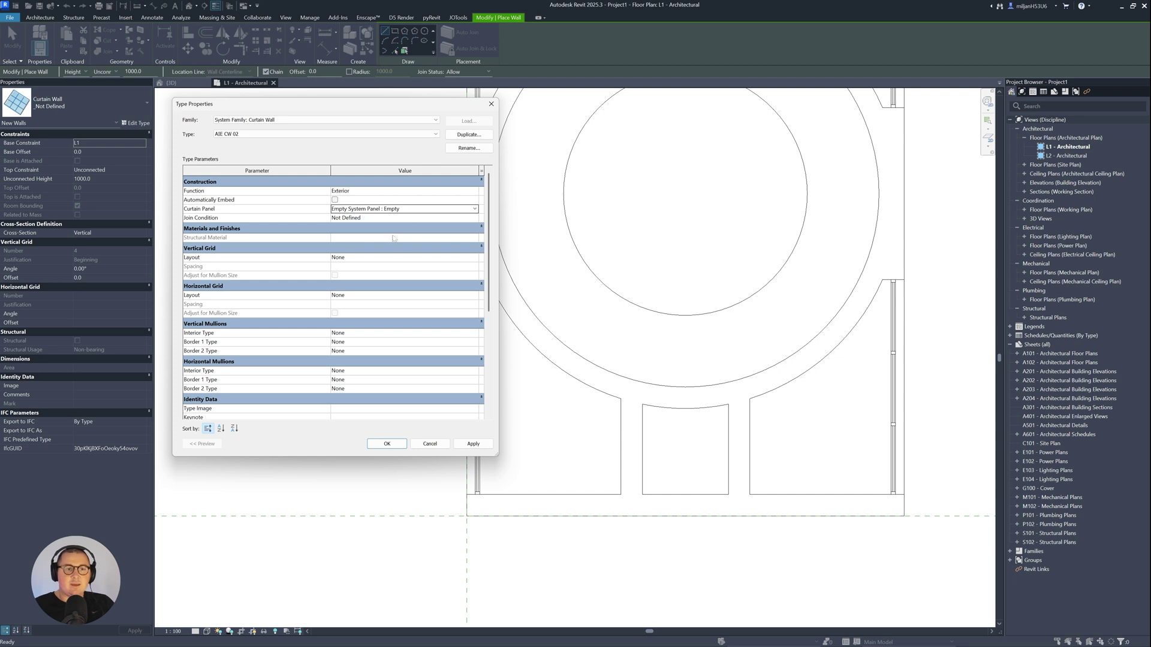
left_click(474, 261)
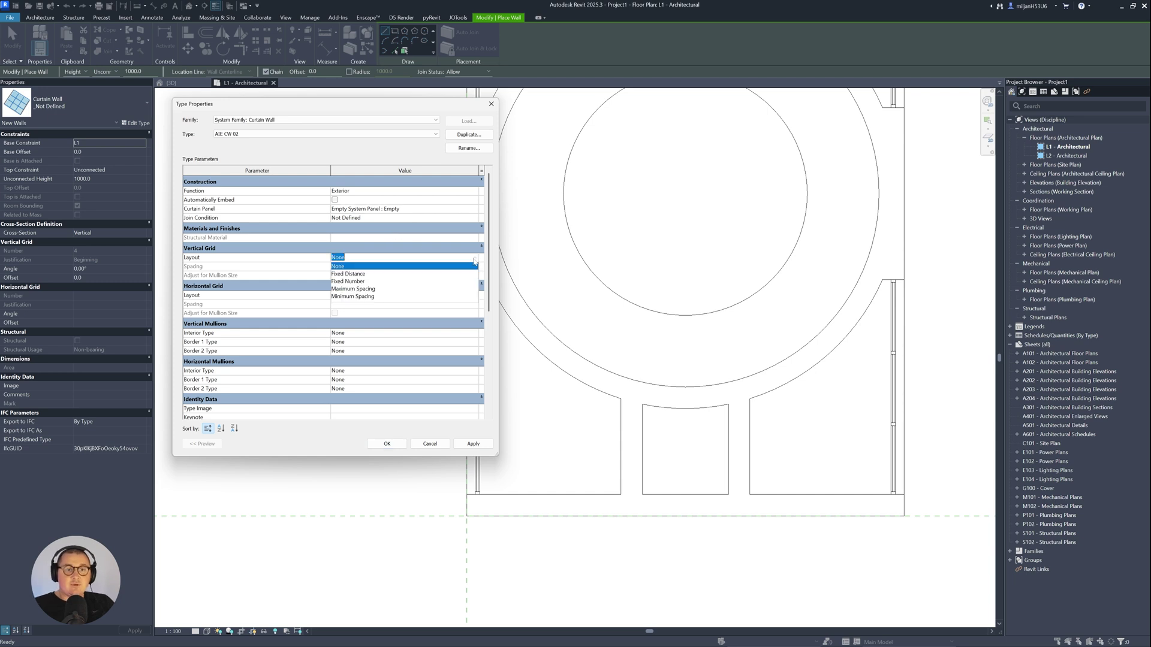
left_click(357, 289)
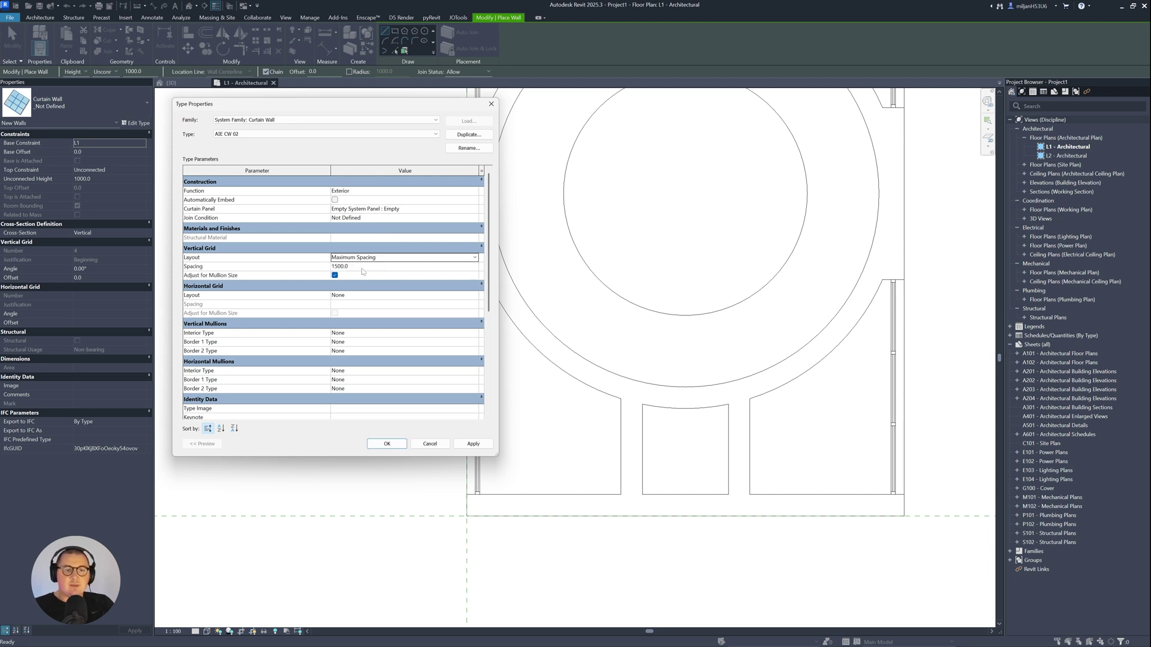
key("Tab")
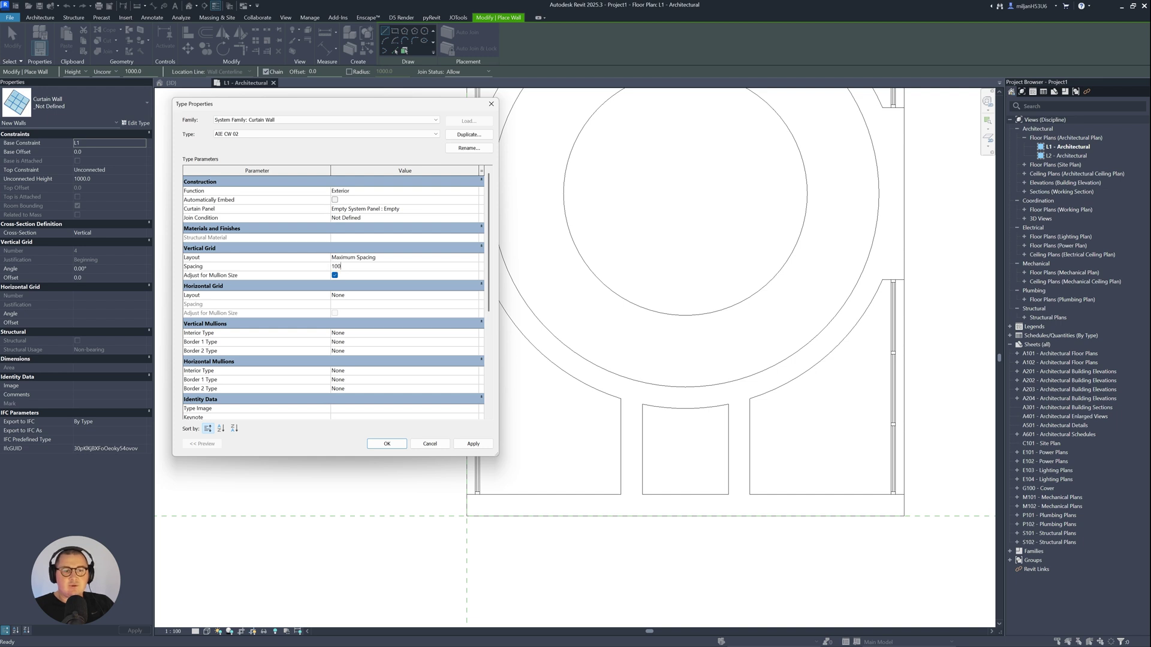
left_click(476, 333)
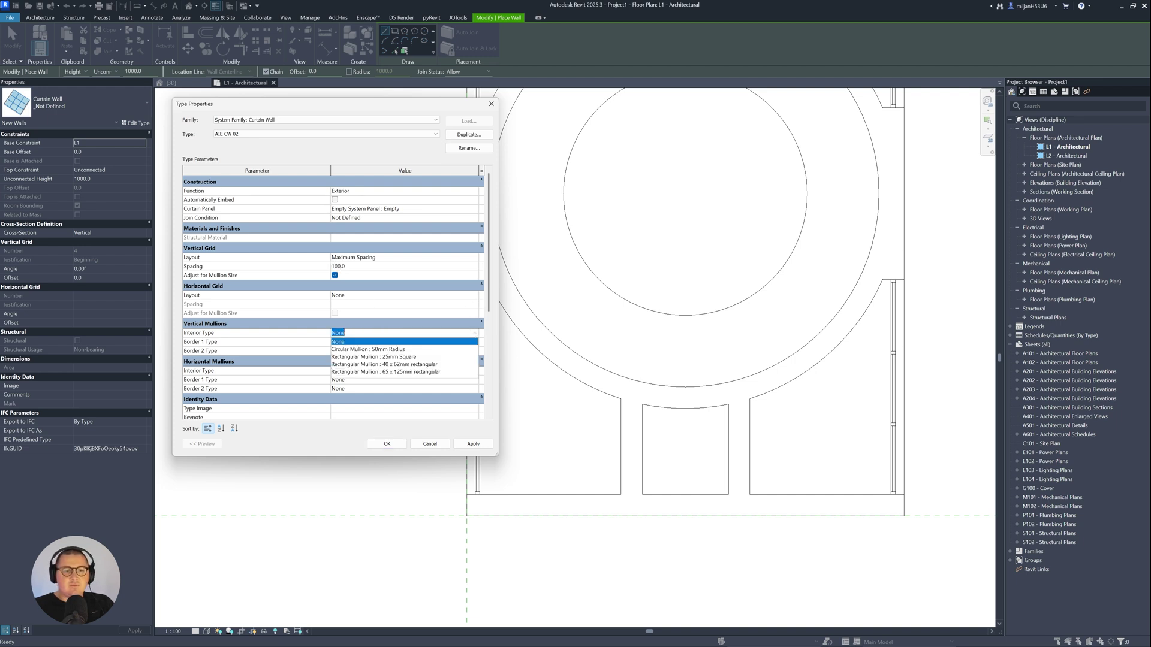
left_click(396, 364)
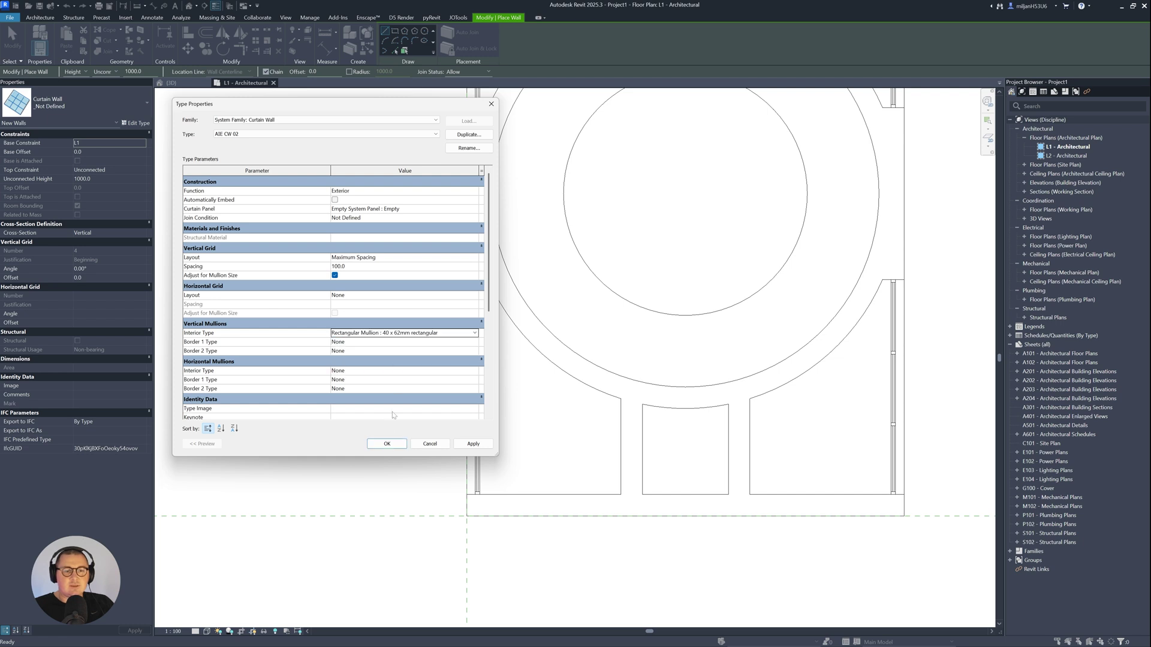
left_click(387, 444)
left_click(384, 479)
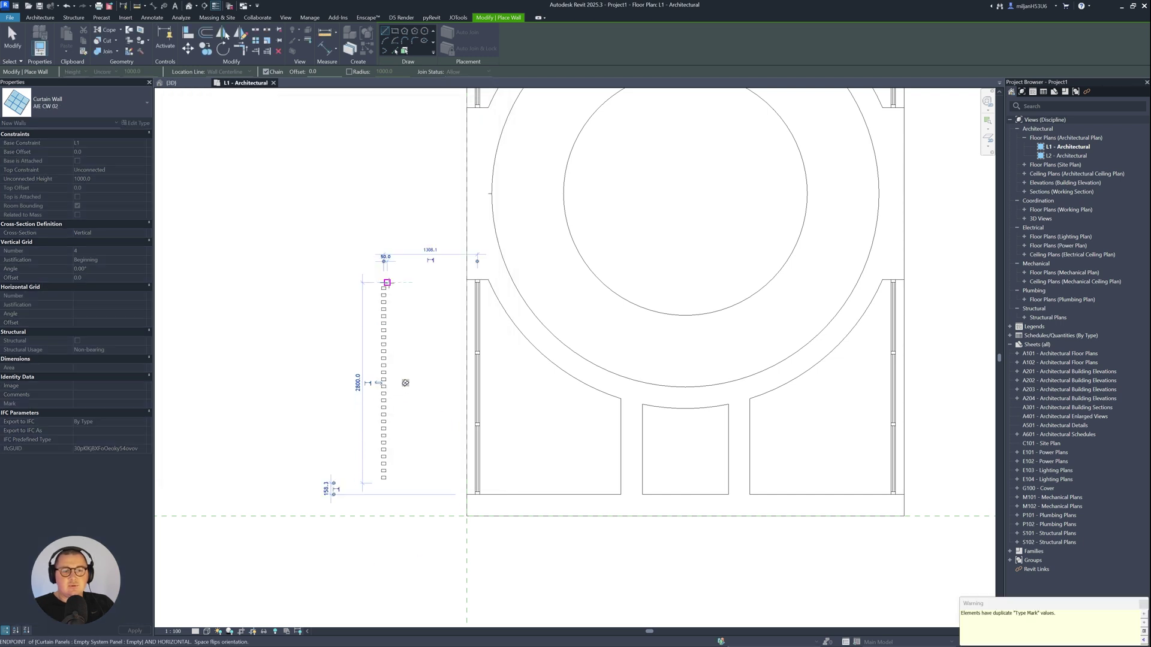
Finish the left AIE CW 02 curtain wall and move it into line with the wall.
left_click(387, 283)
key("Escape")
key("Escape")
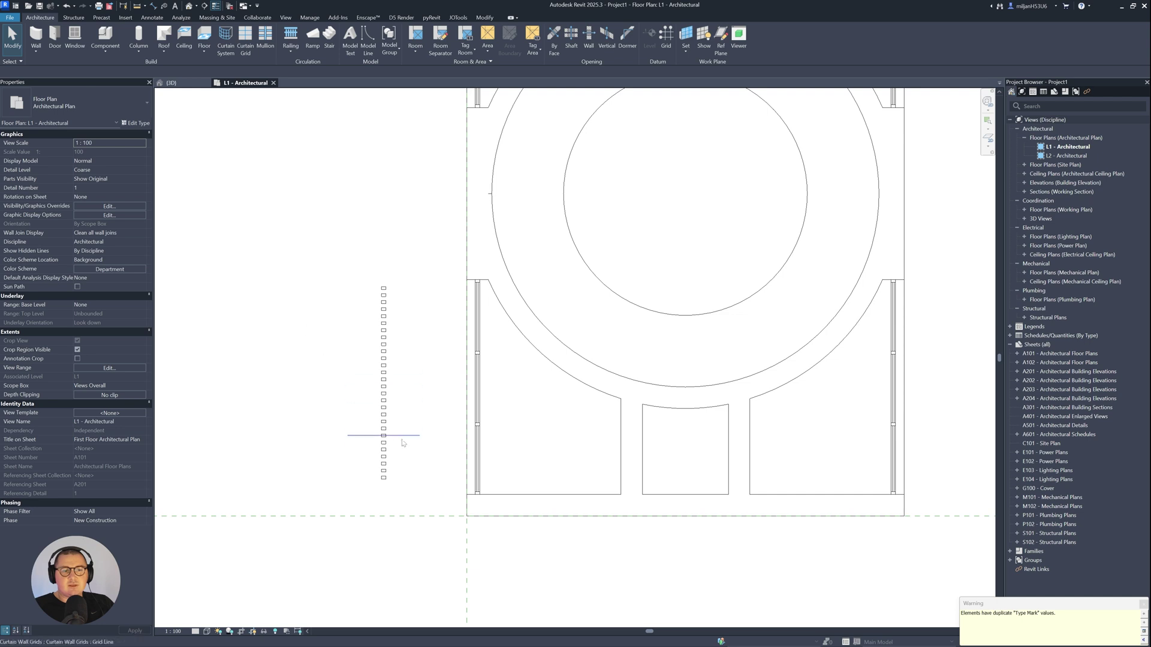
left_click(383, 456)
scroll(385, 462, "up", 5)
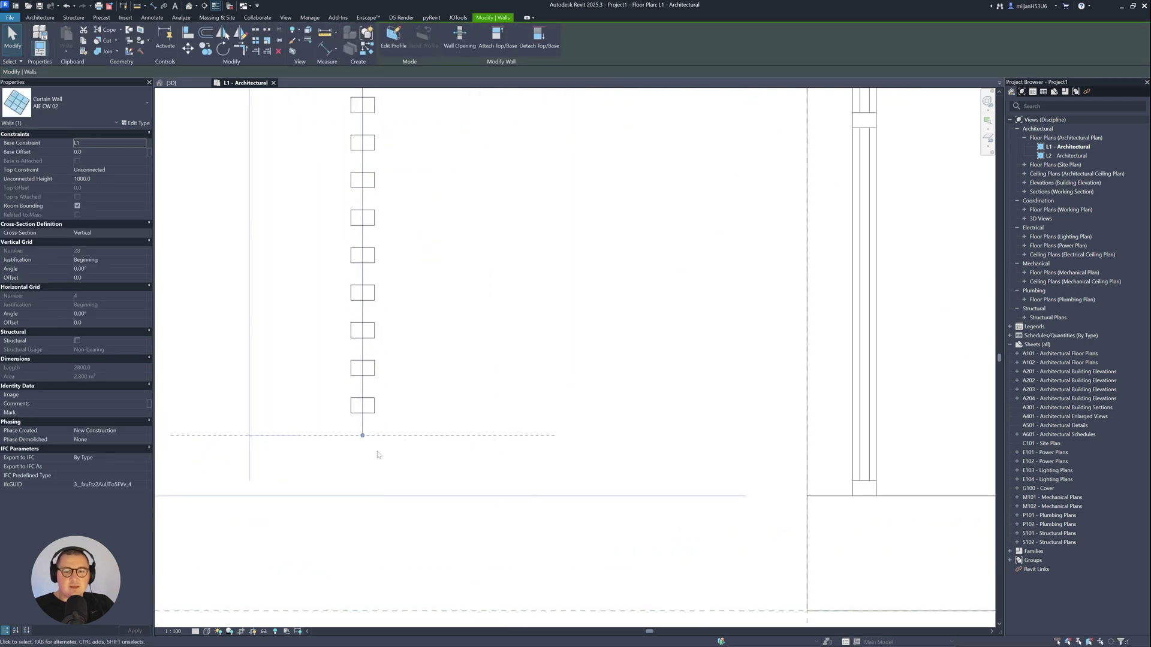
key("m")
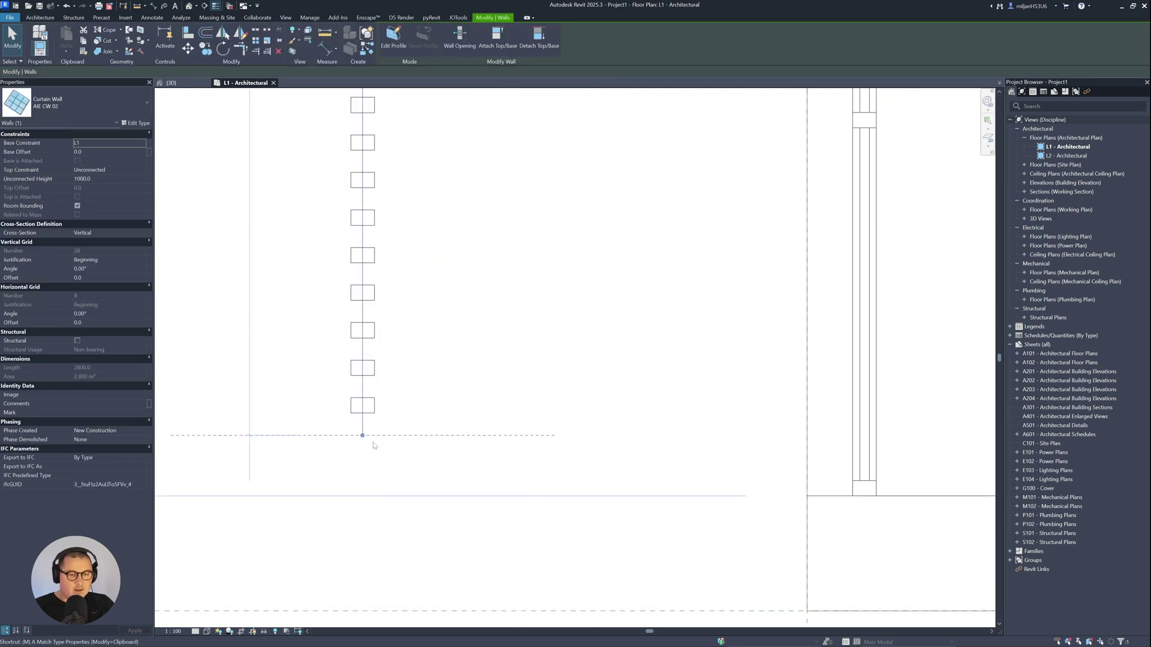
key("v")
left_click(351, 413)
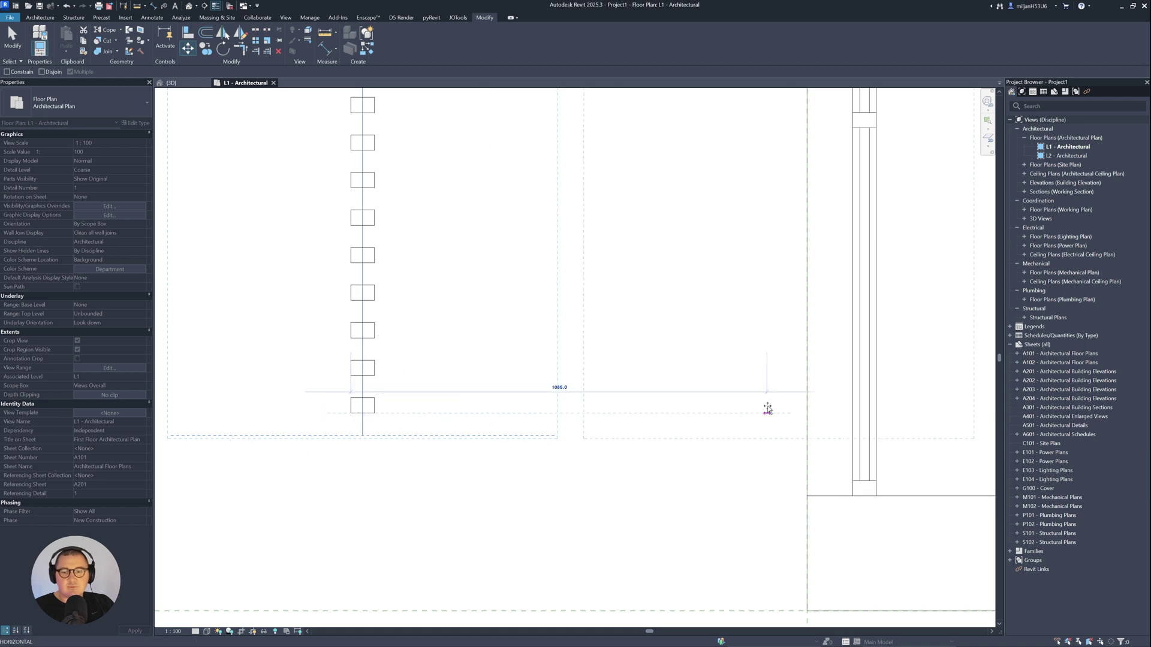
left_click(806, 474)
scroll(558, 457, "down", 5)
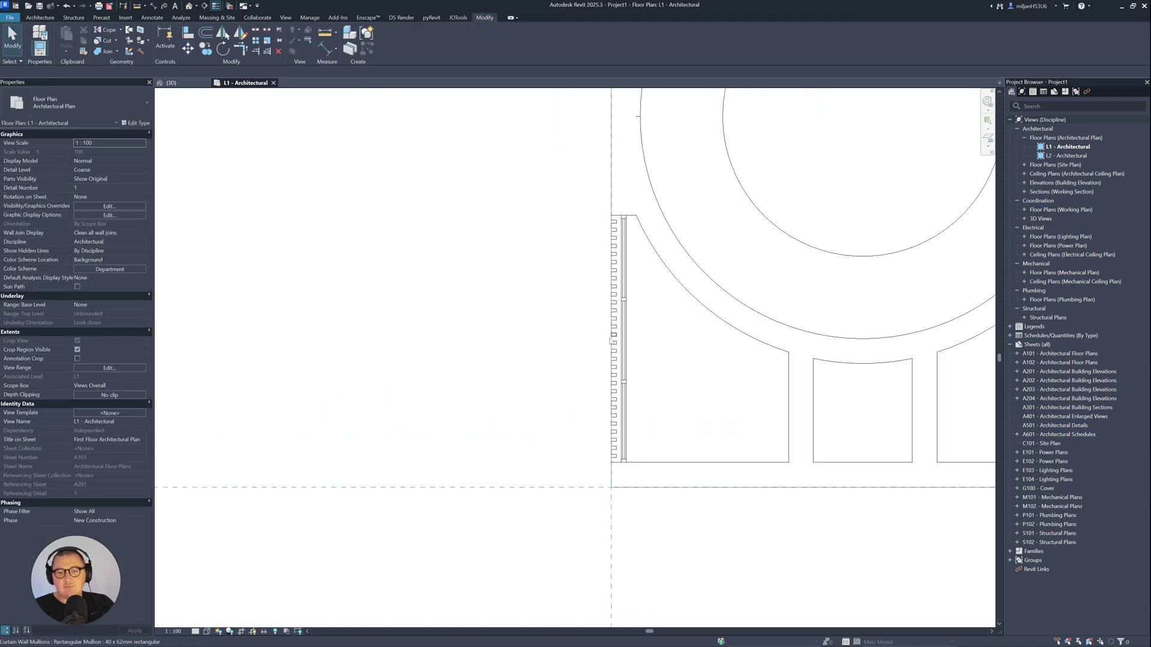
scroll(618, 360, "up", 2)
Stretch the finned curtain wall's end grip down to the lower wall line.
left_click(627, 198)
scroll(627, 195, "up", 1)
scroll(625, 193, "down", 1)
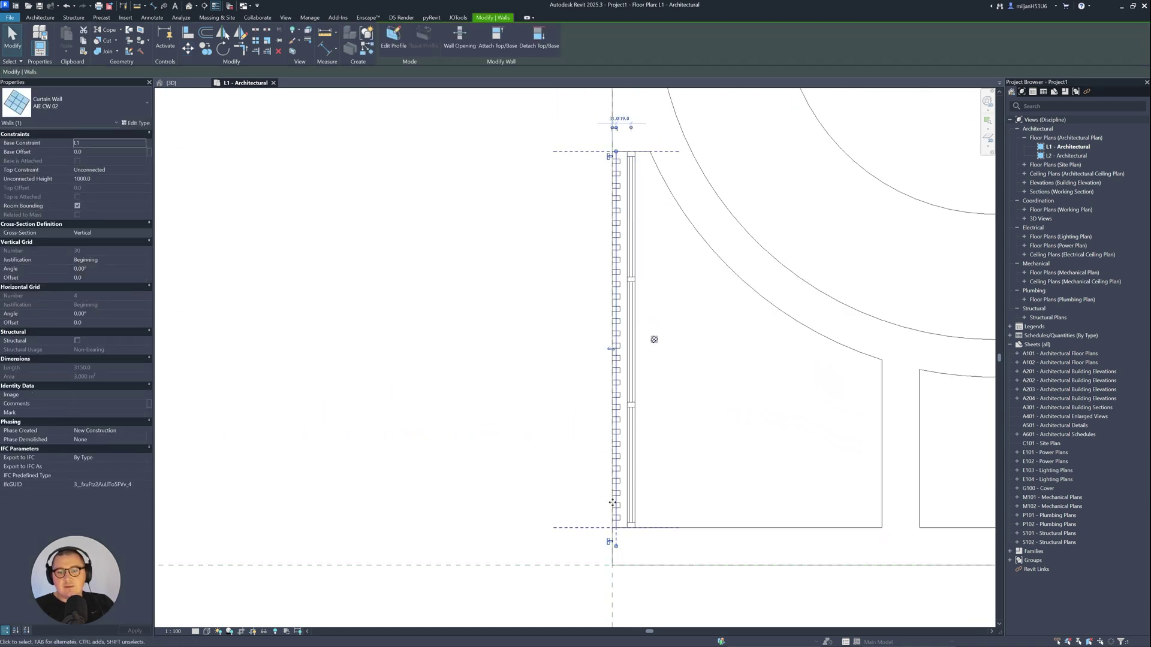
scroll(614, 530, "up", 2)
left_click_drag(616, 558, 615, 525)
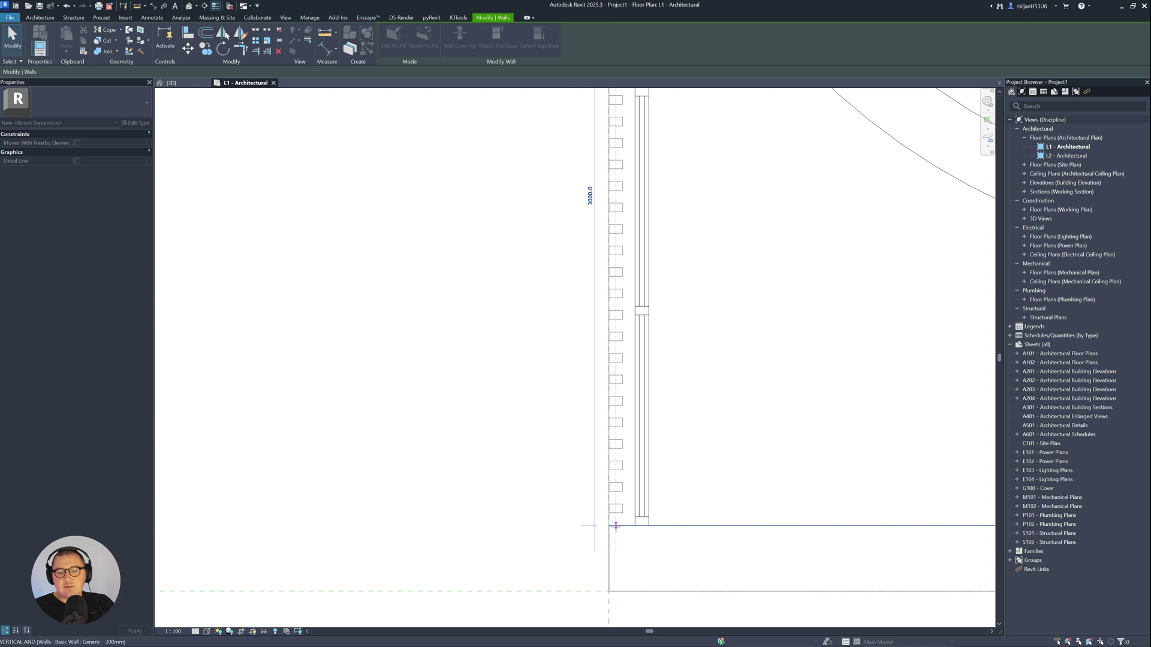
double_click(524, 474)
left_click(621, 414)
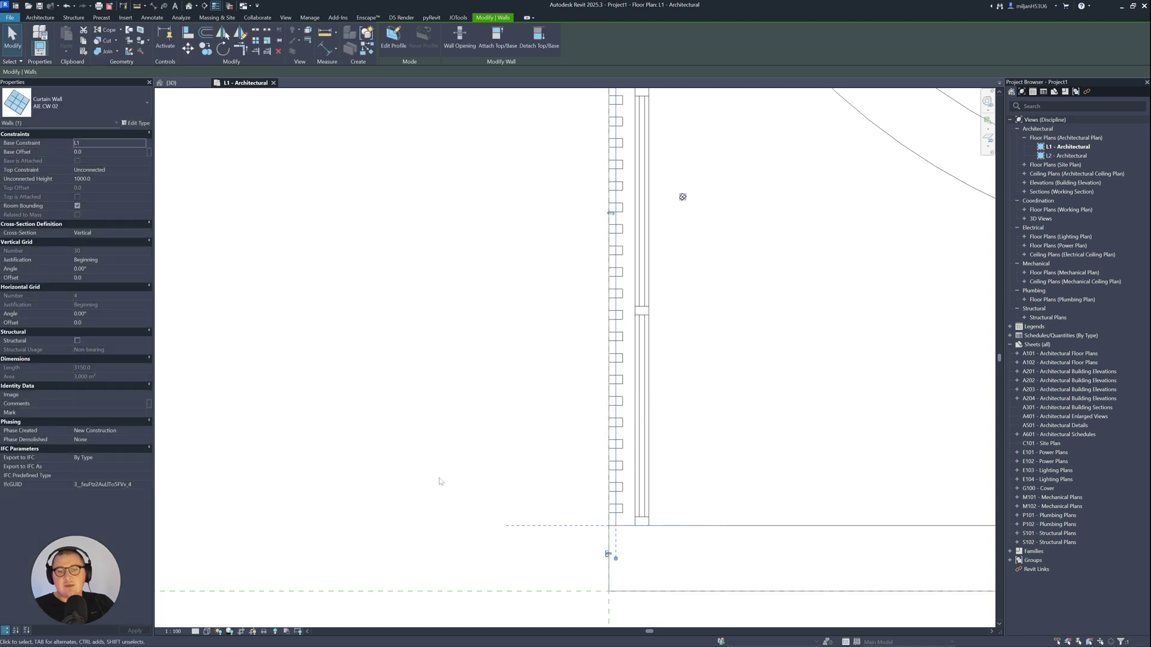
scroll(432, 352, "down", 3)
Start Create Similar (CS) from the finned curtain wall to place another one.
left_click(509, 462)
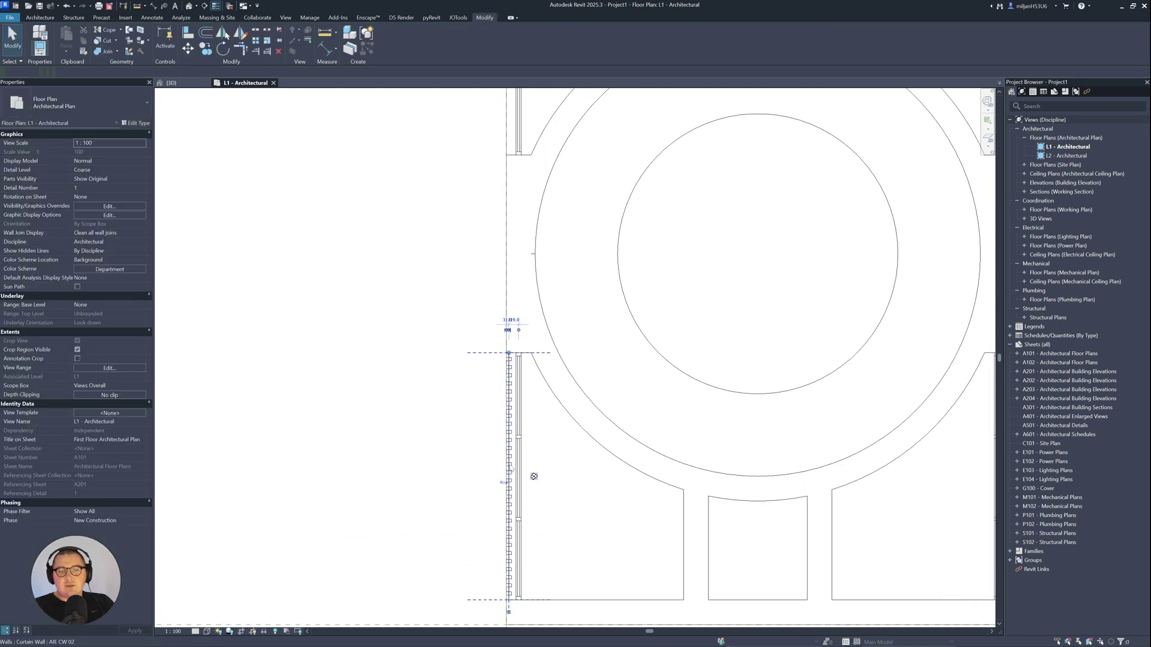
middle_click_drag(520, 349, 481, 591)
key("c")
key("s")
scroll(466, 395, "up", 2)
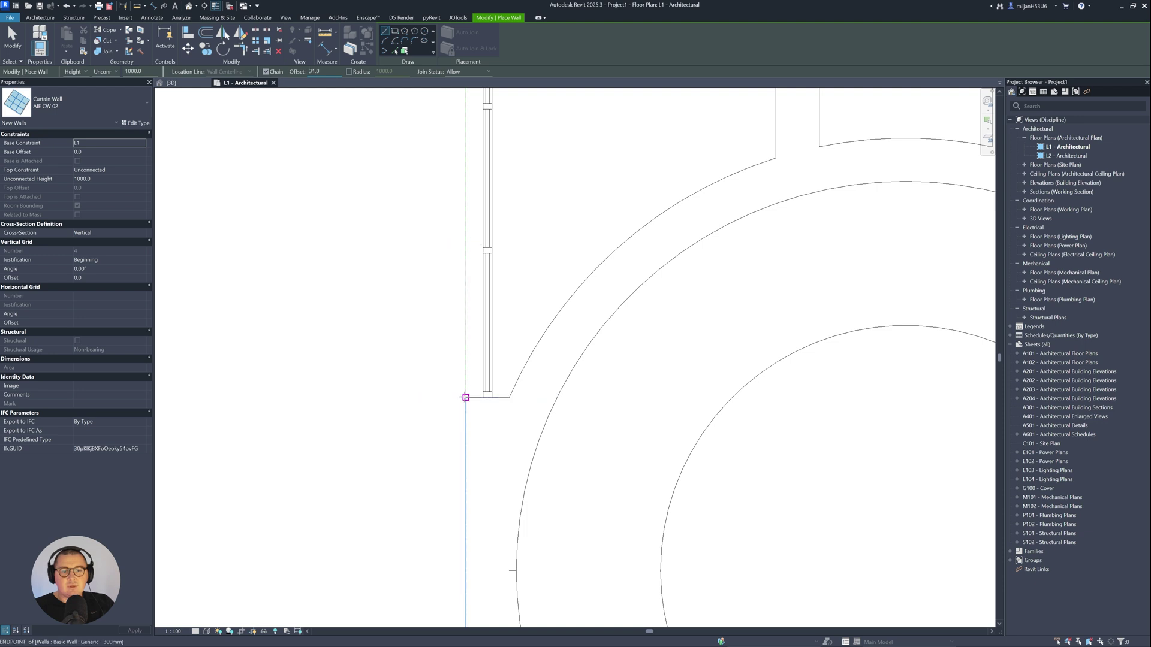
Draw an AIE CW 02 curtain wall from the lower corner up to the upper corner.
left_click(465, 398)
middle_click_drag(473, 213, 494, 391)
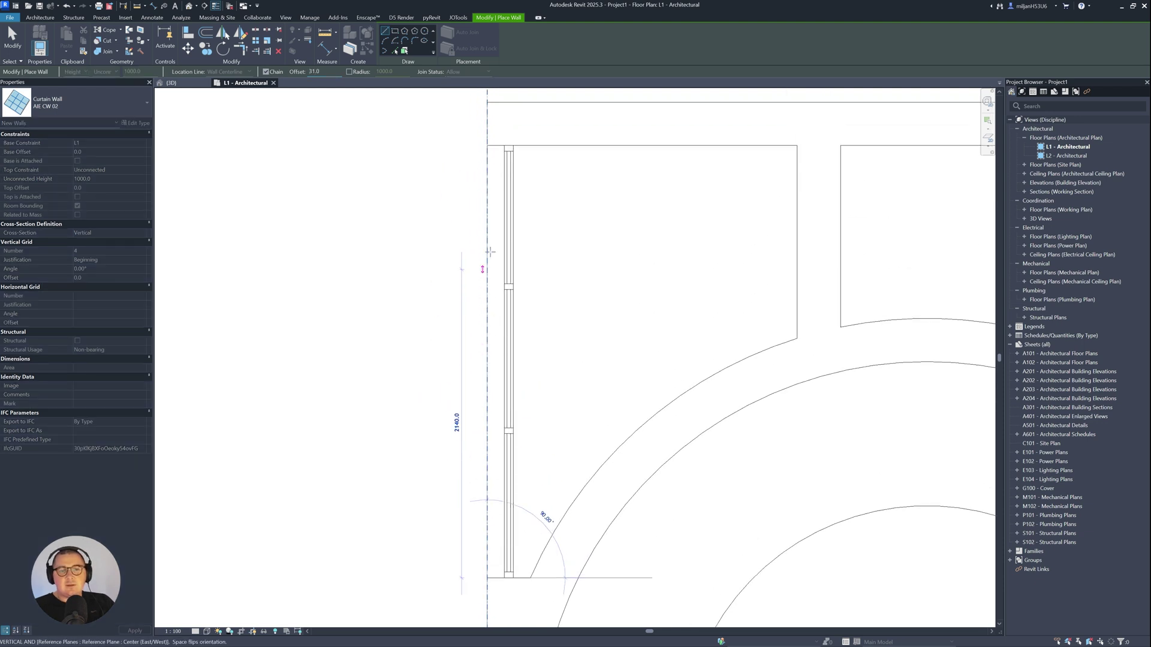
middle_click_drag(489, 149, 487, 127)
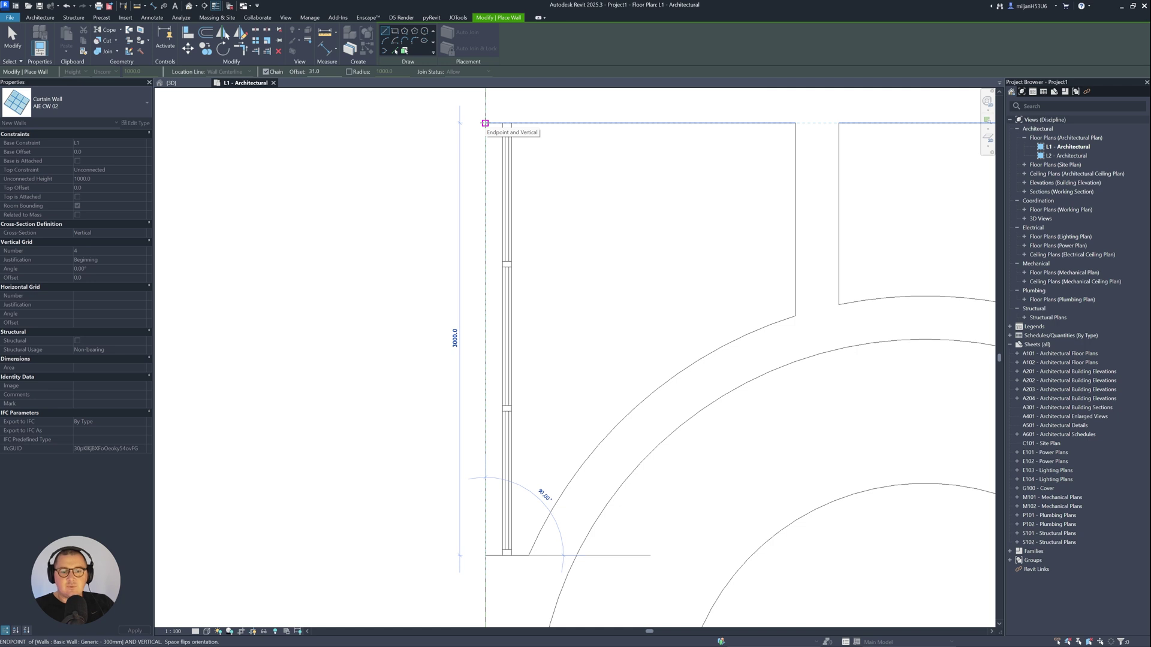
left_click(485, 123)
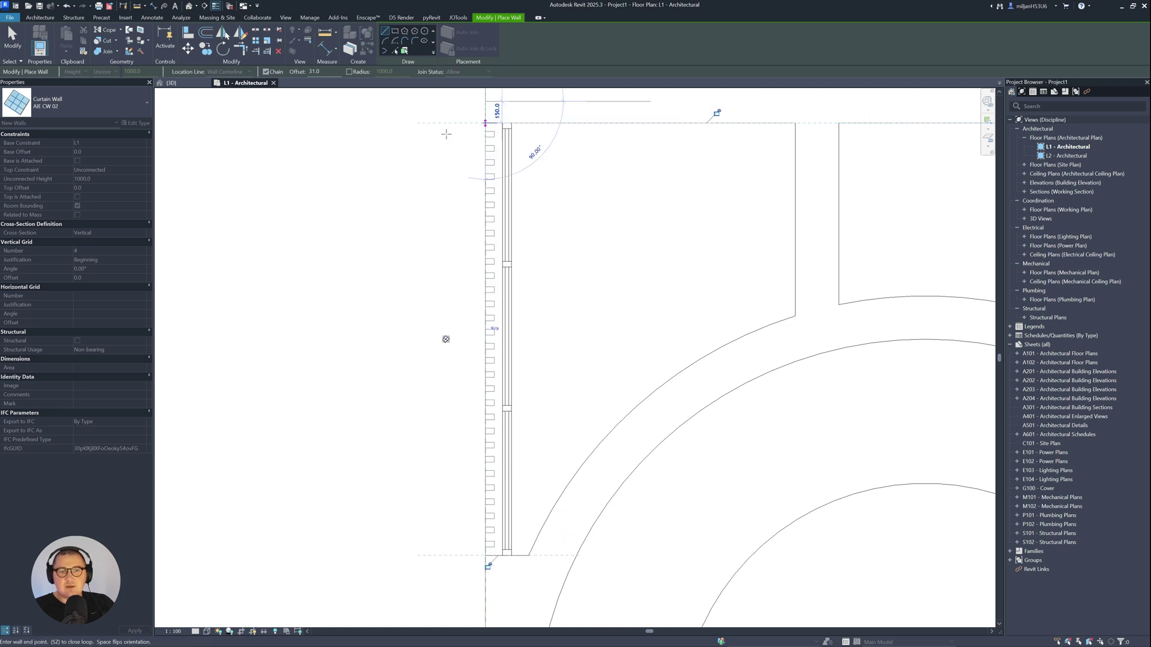
scroll(436, 137, "down", 2)
right_click(435, 136)
left_click(461, 144)
Draw a finned curtain wall on the right side from the inner corner to the lower corner.
middle_click_drag(863, 168, 333, 235)
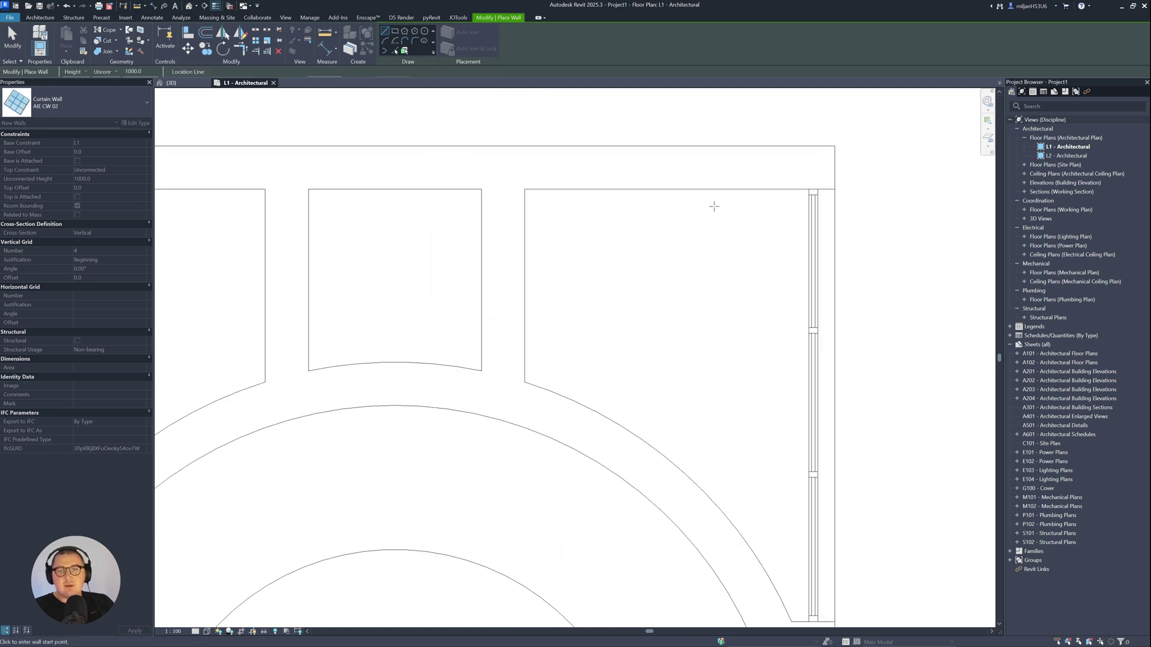
left_click(835, 189)
middle_click_drag(829, 361, 743, 135)
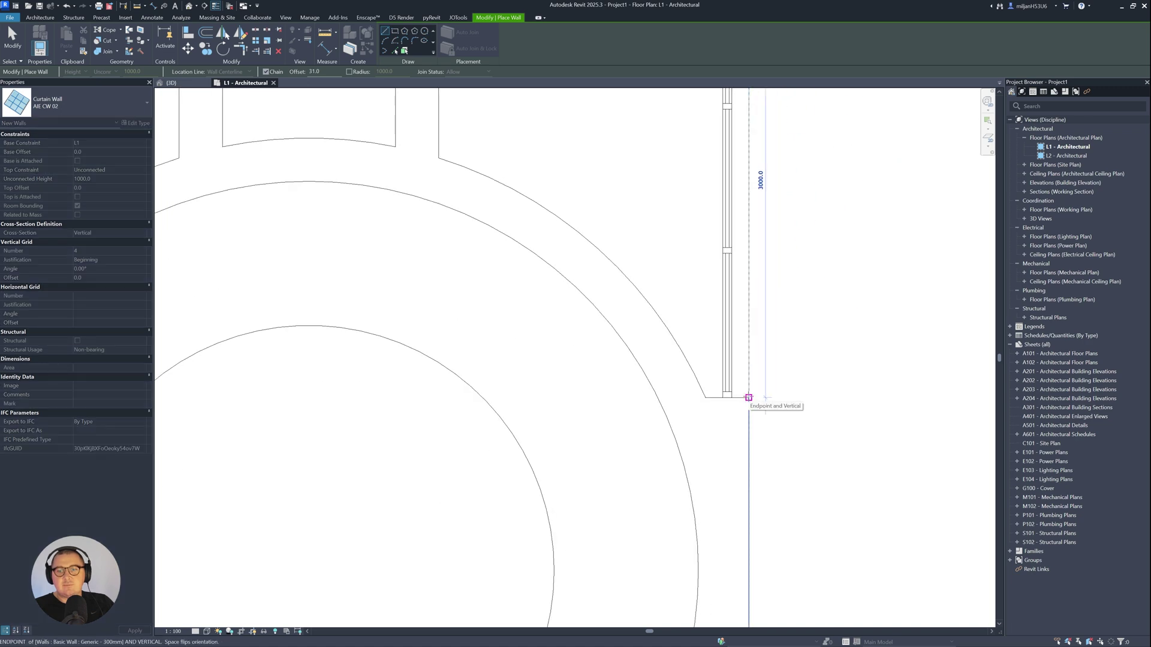
left_click(749, 398)
scroll(786, 180, "down", 4)
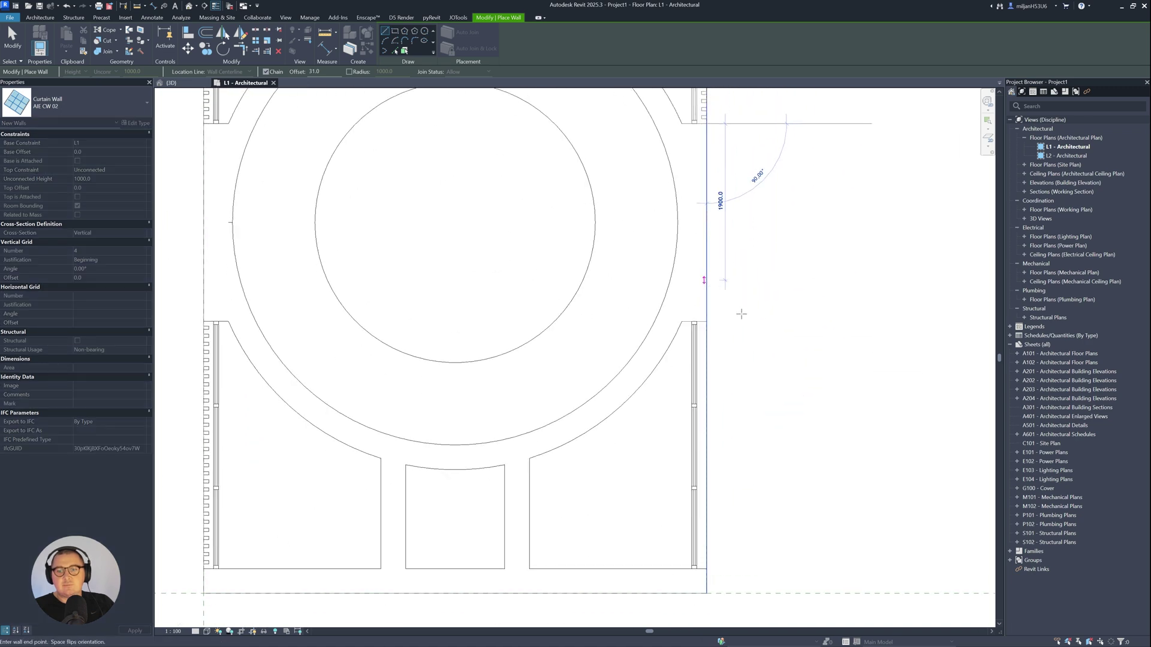
right_click(740, 314)
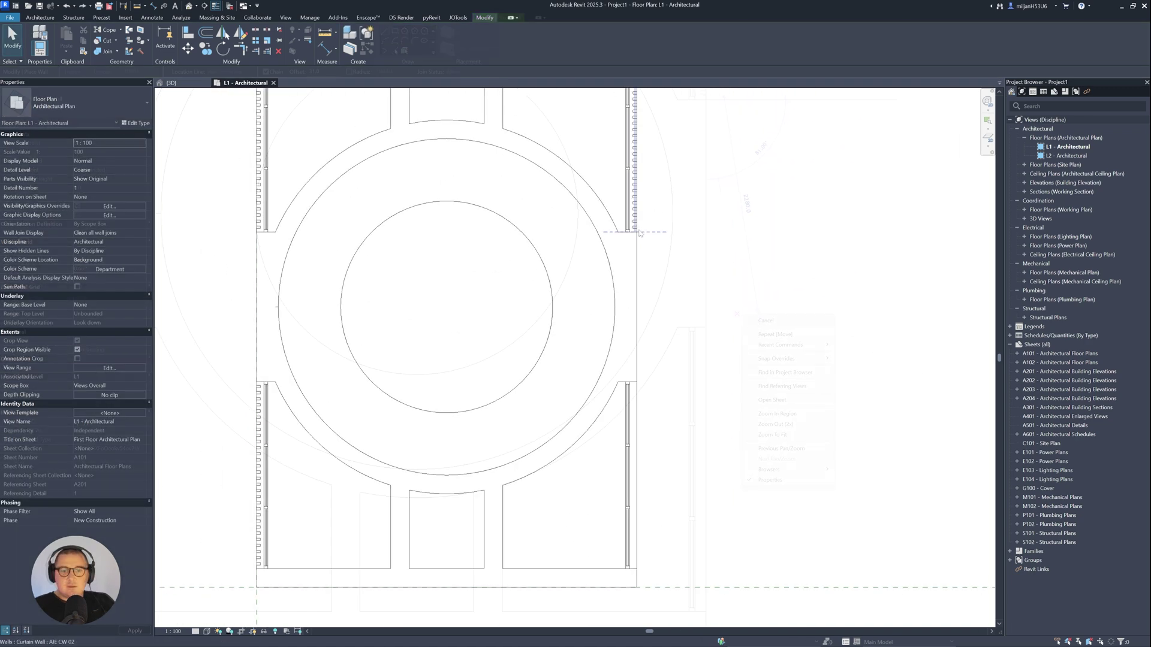
Add another same-type finned curtain wall at the lower right, 2400 long.
left_click(640, 233)
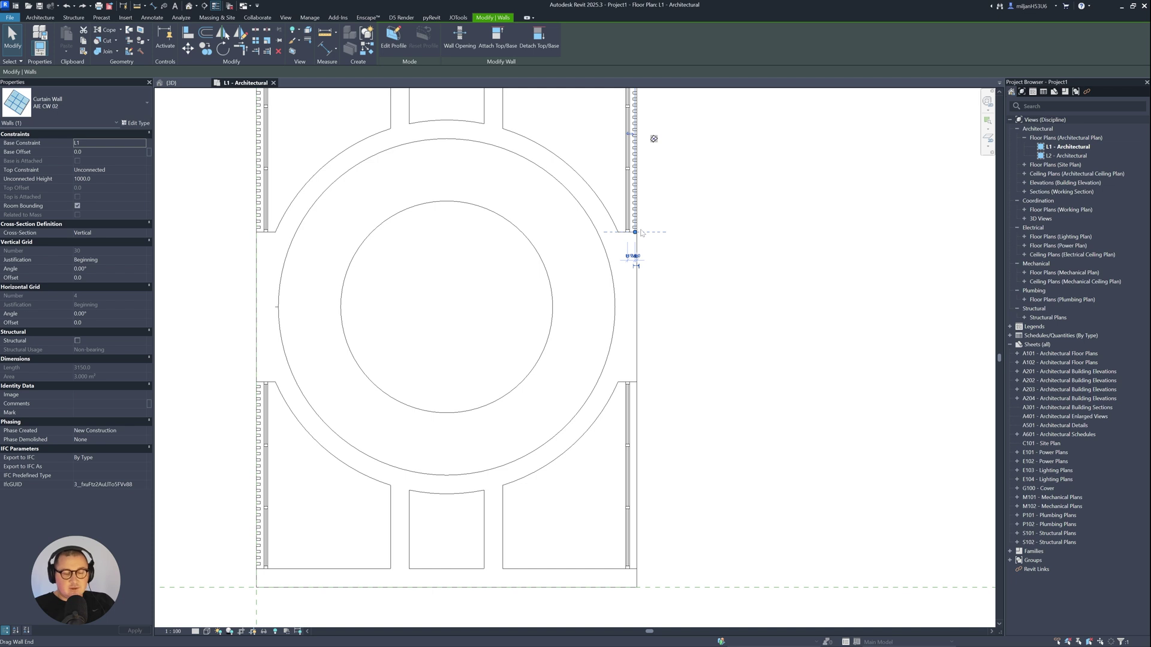
key("c")
key("s")
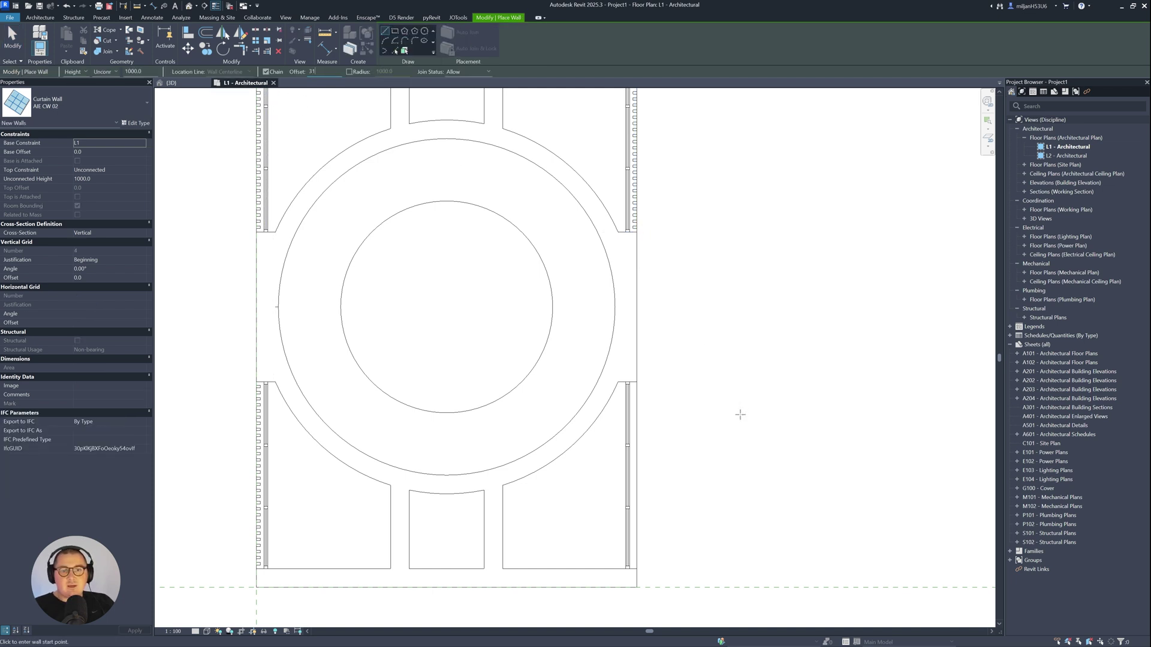
left_click(637, 381)
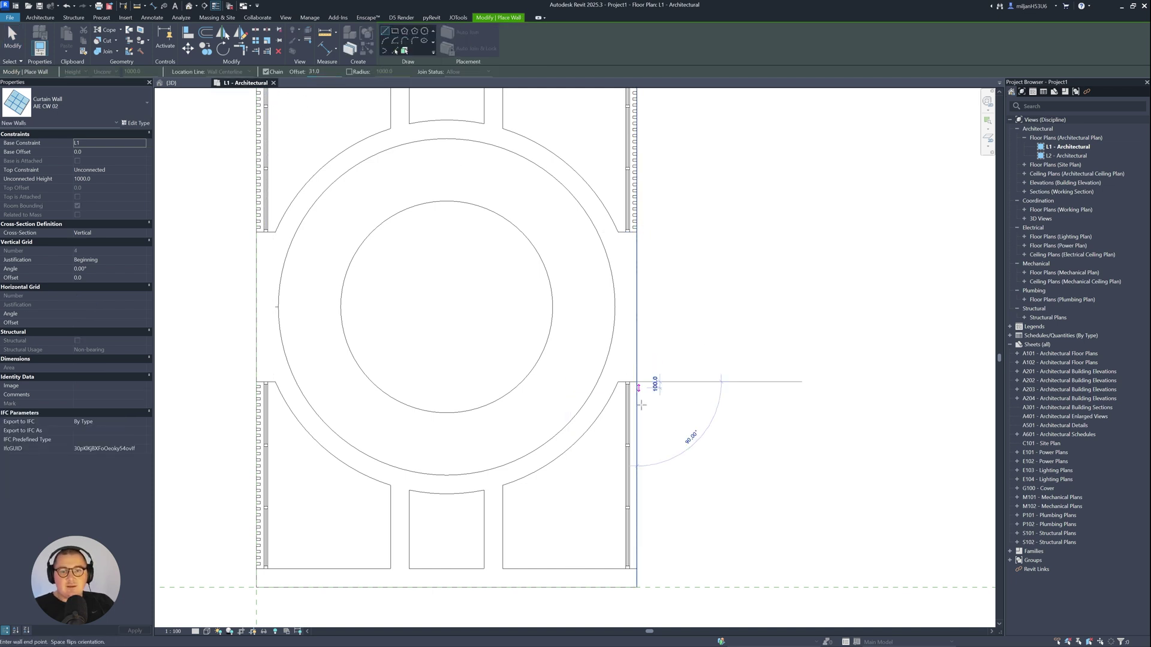
left_click(640, 534)
key("Escape")
middle_click_drag(649, 586, 622, 496)
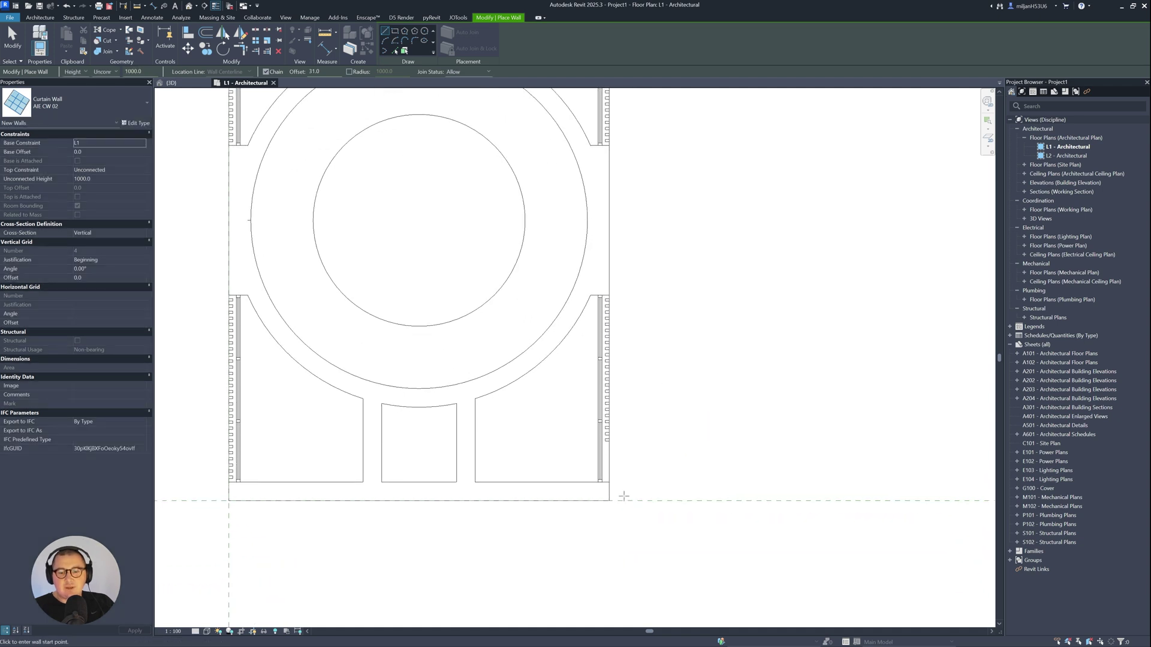
scroll(624, 486, "up", 2)
Extend the finned curtain wall to the wall face boundary and review the cabin in 3D.
key("Escape")
key("Escape")
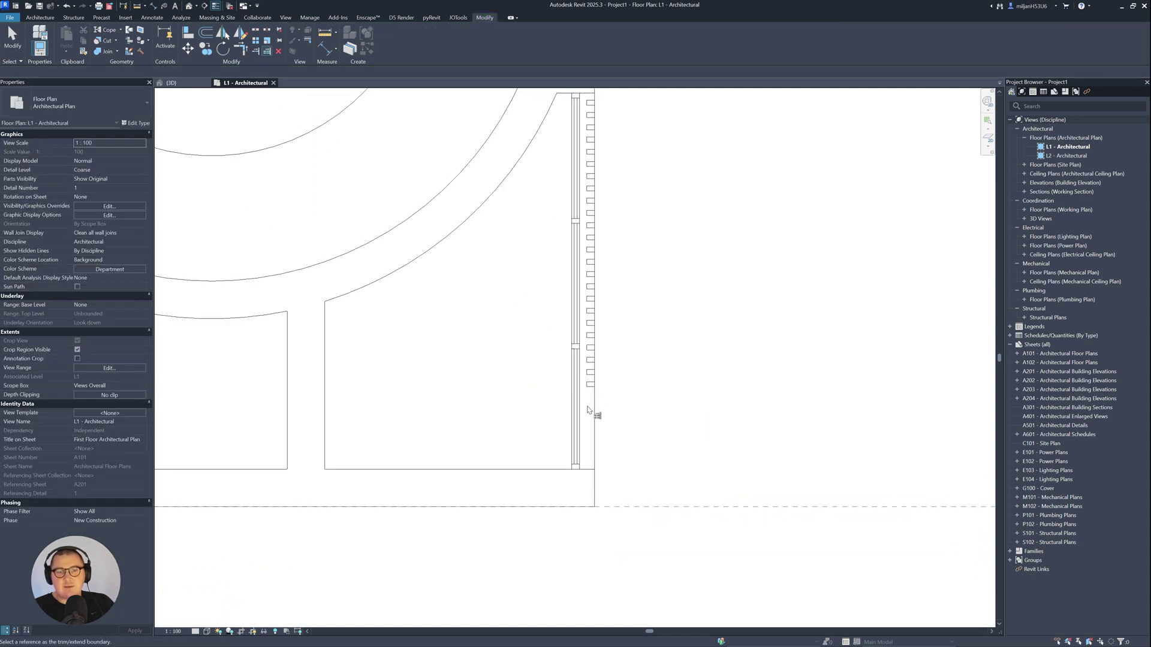
left_click(499, 470)
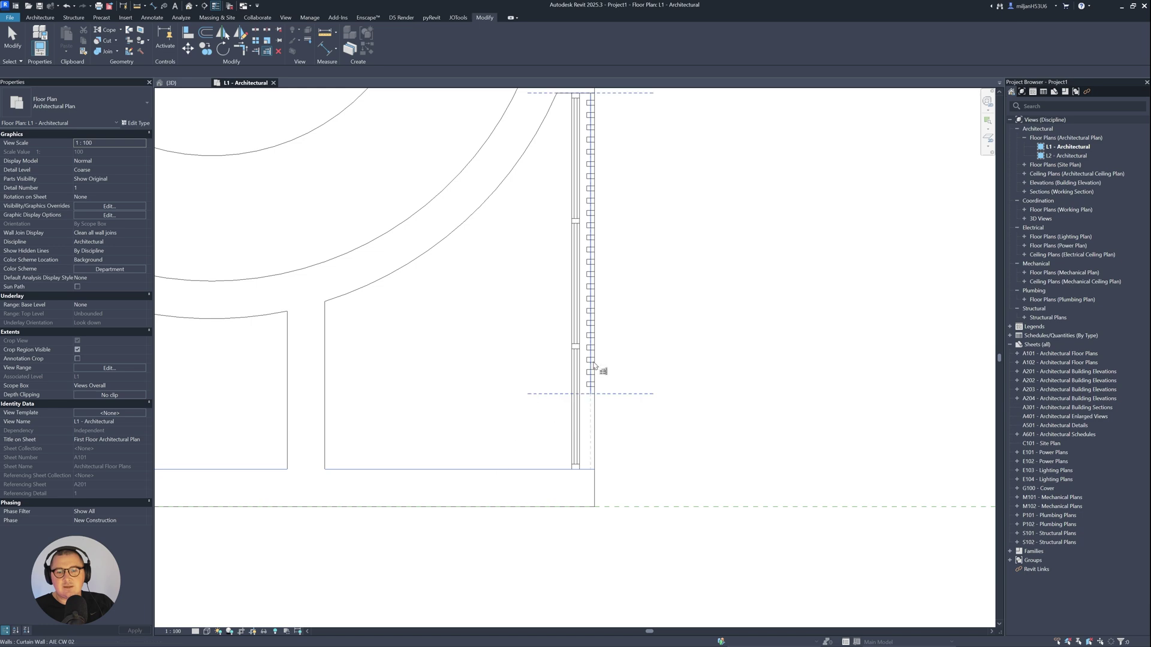
left_click(592, 377)
left_click(171, 83)
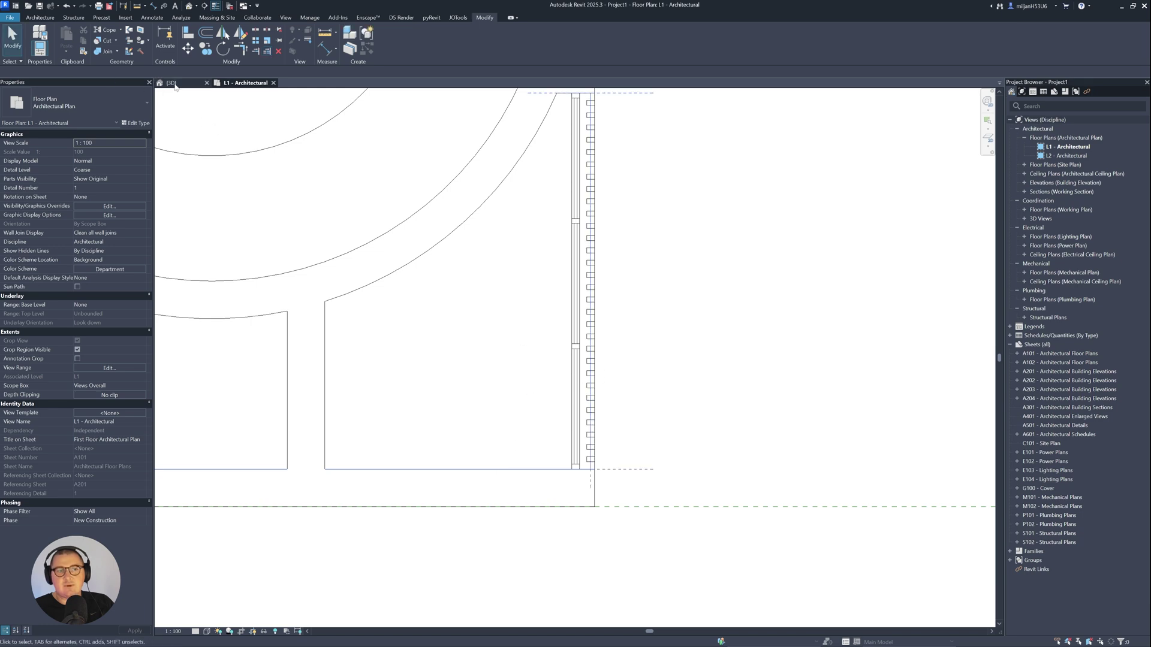
scroll(318, 432, "down", 3)
middle_click_drag(318, 433, 539, 429, "shift")
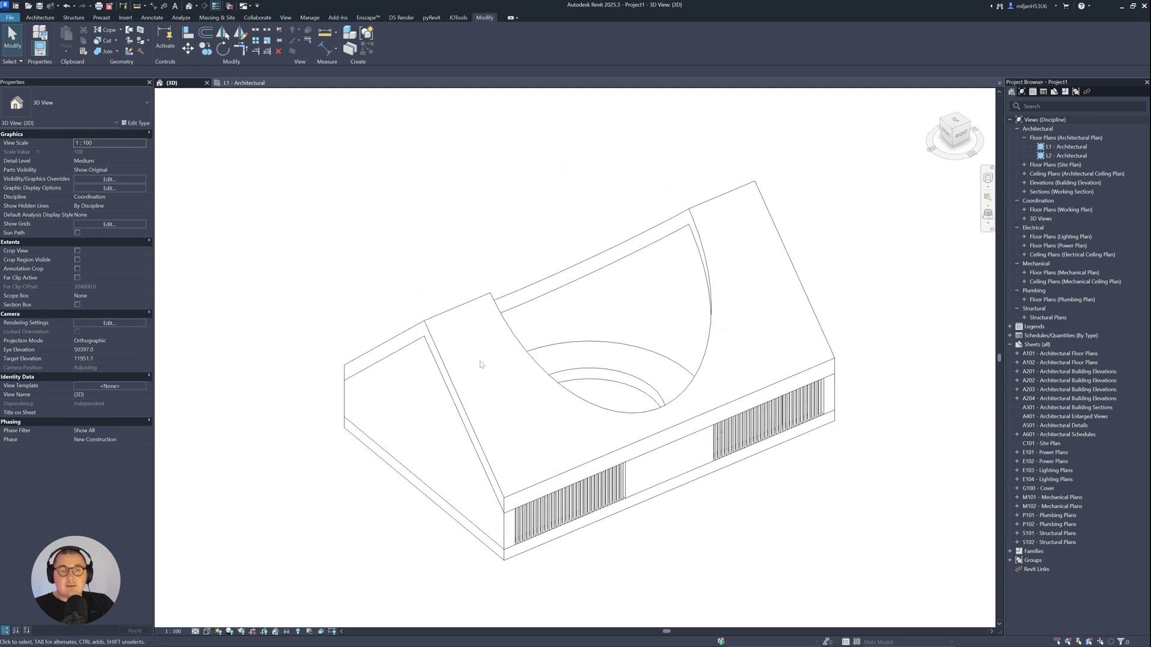
Save the project as 0108_Trekking Cabin 02.rvt and bring up the designboom article.
middle_click_drag(384, 269, 376, 266)
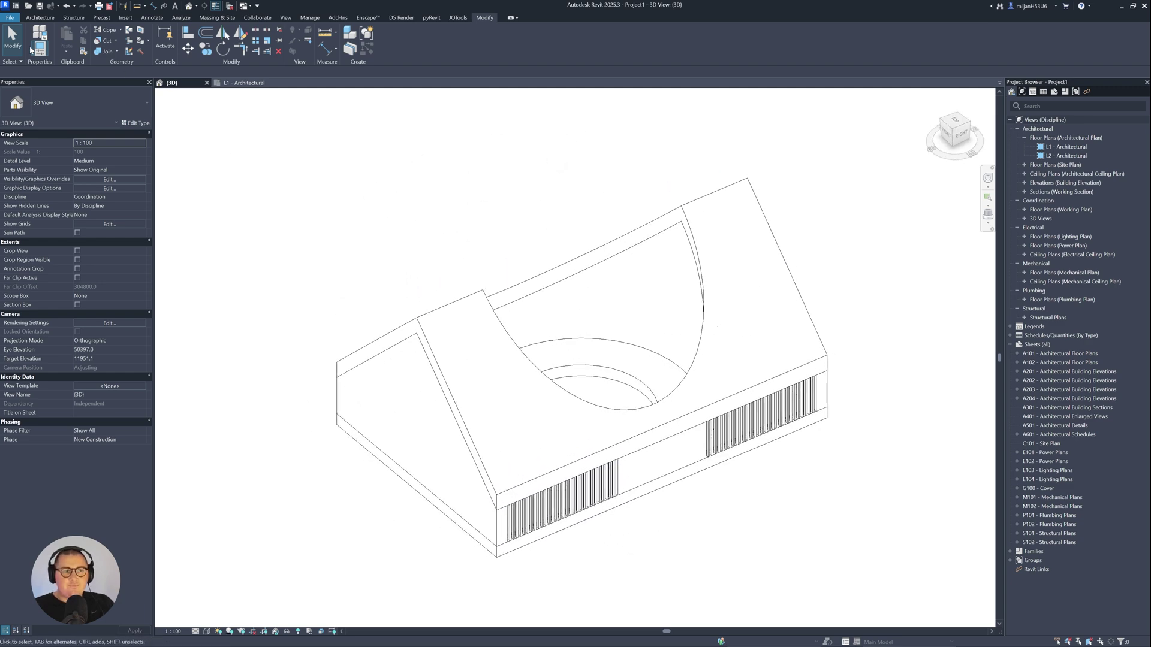
left_click(12, 20)
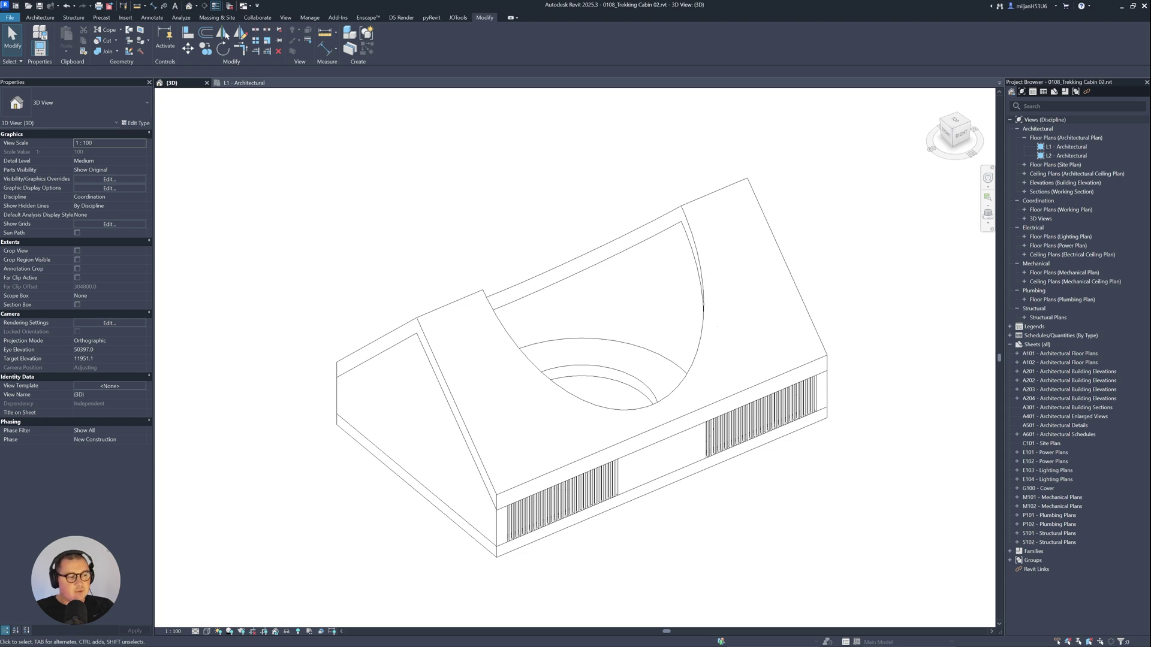
key("alt+Tab")
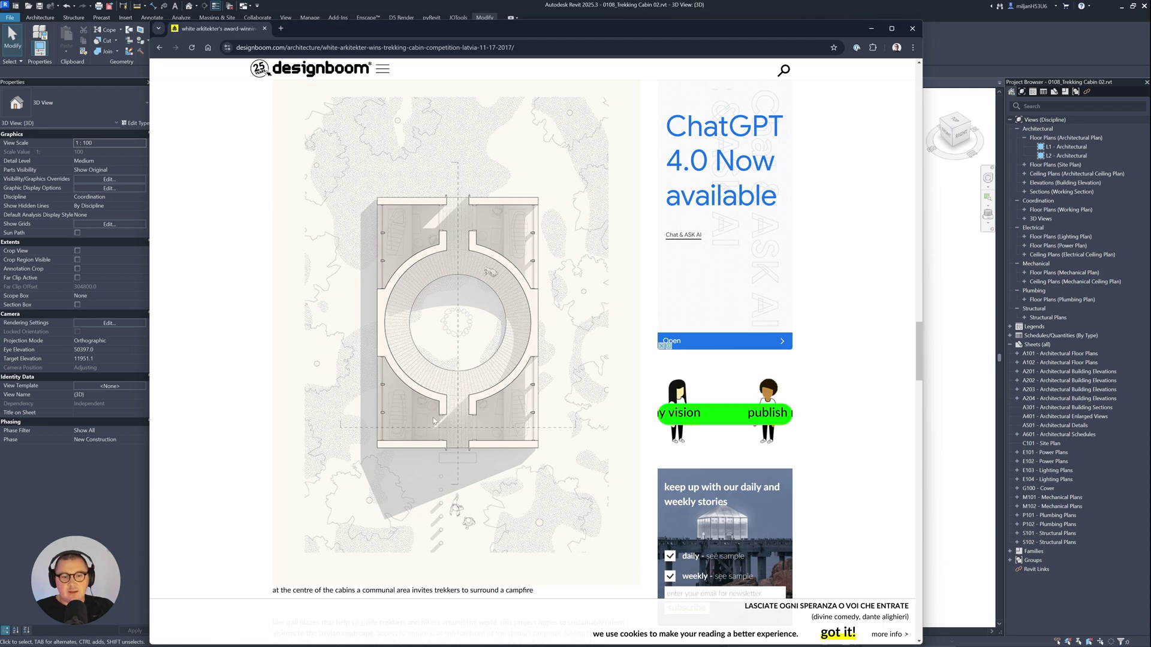
Scroll the designboom article to the cabin elevation drawings, then minimize Chrome.
scroll(459, 409, "up", 4)
scroll(462, 411, "down", 8)
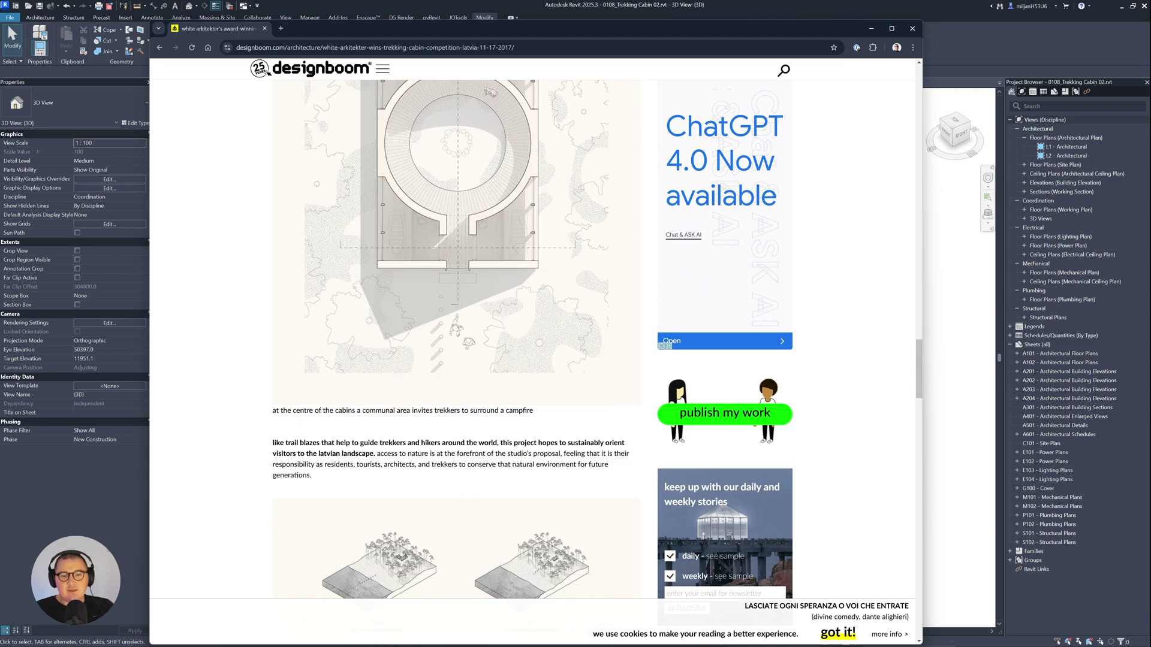
scroll(461, 410, "up", 9)
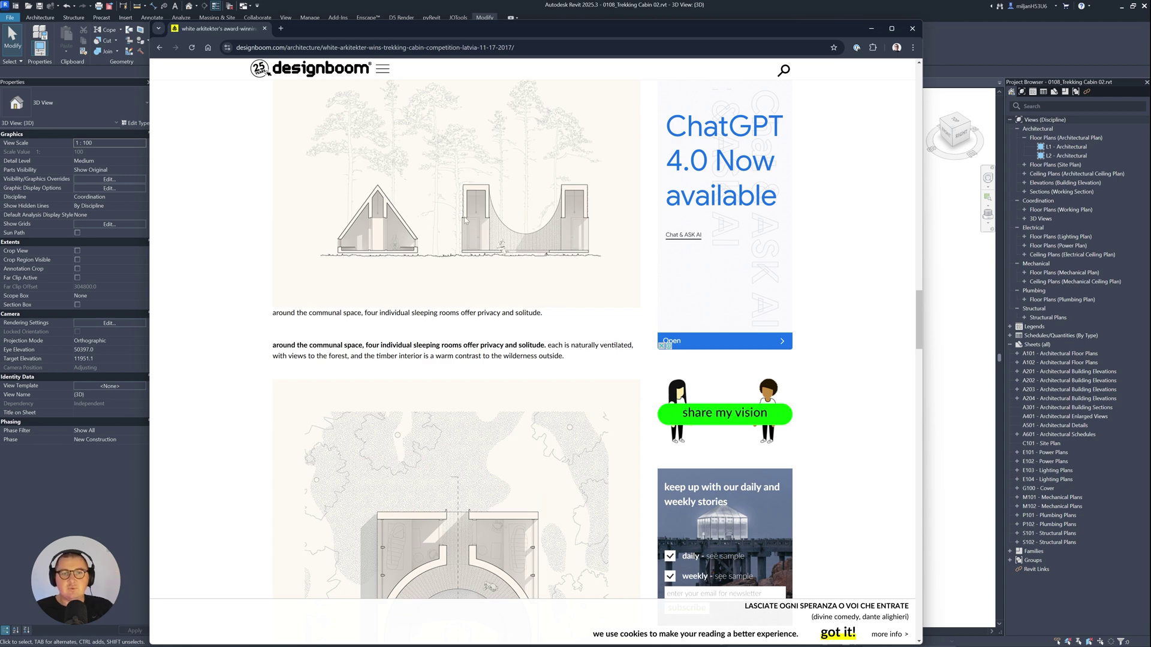
left_click(992, 56)
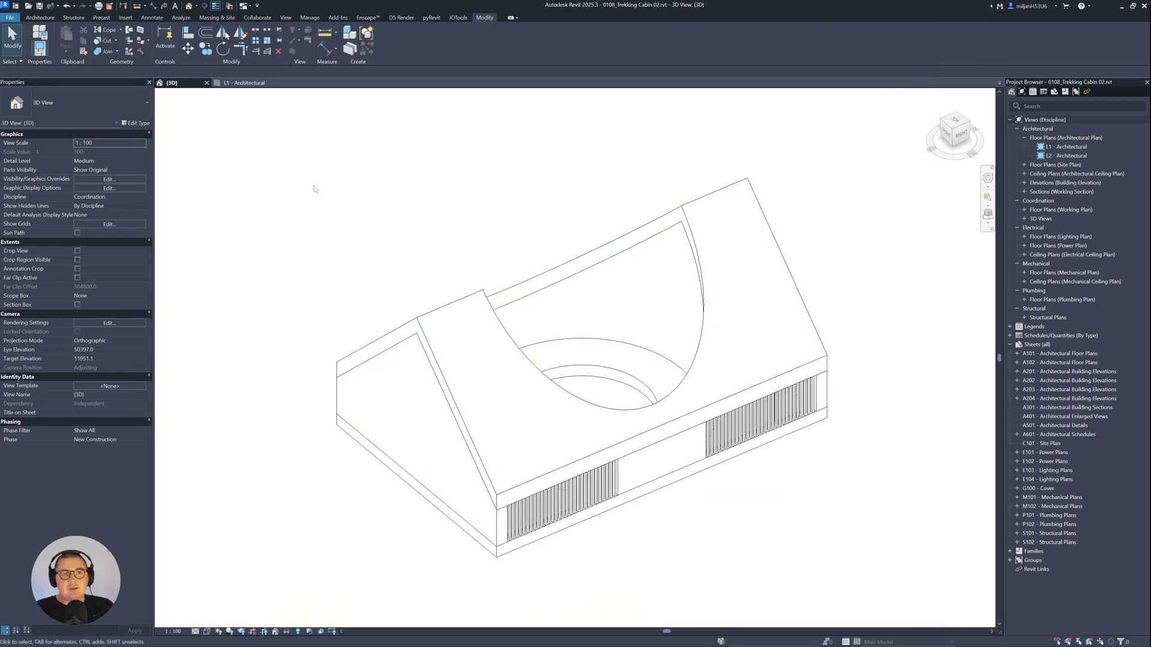
Return to the L1 plan and start the Architecture > Opening > Wall tool.
left_click(244, 83)
scroll(399, 371, "down", 4)
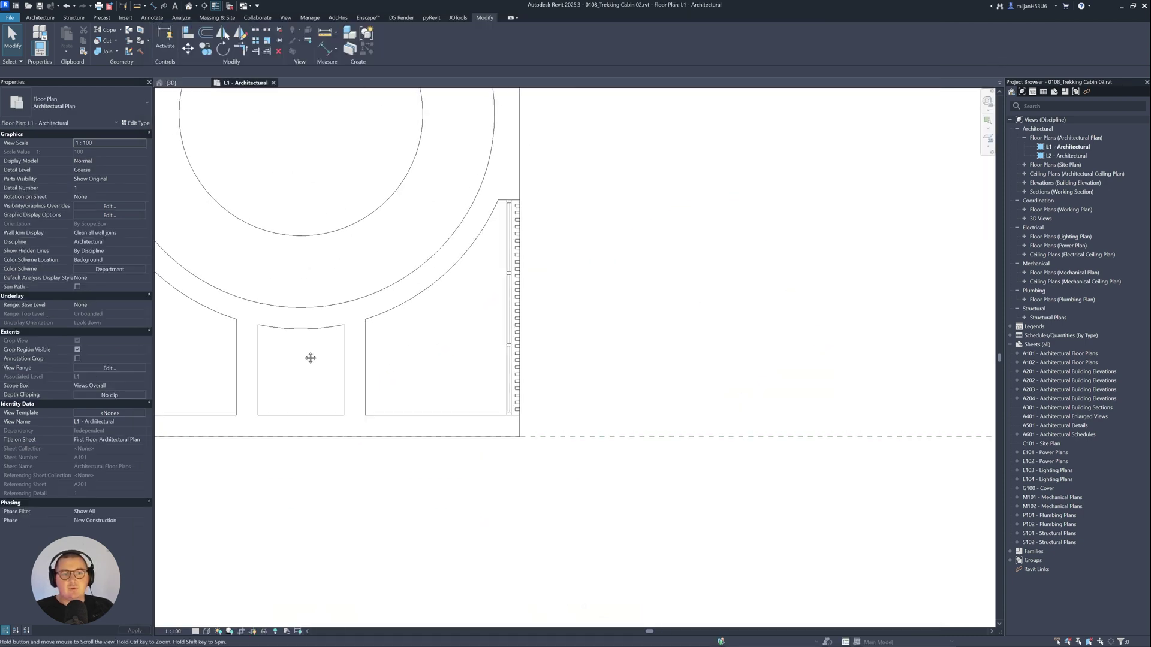
scroll(399, 399, "up", 2)
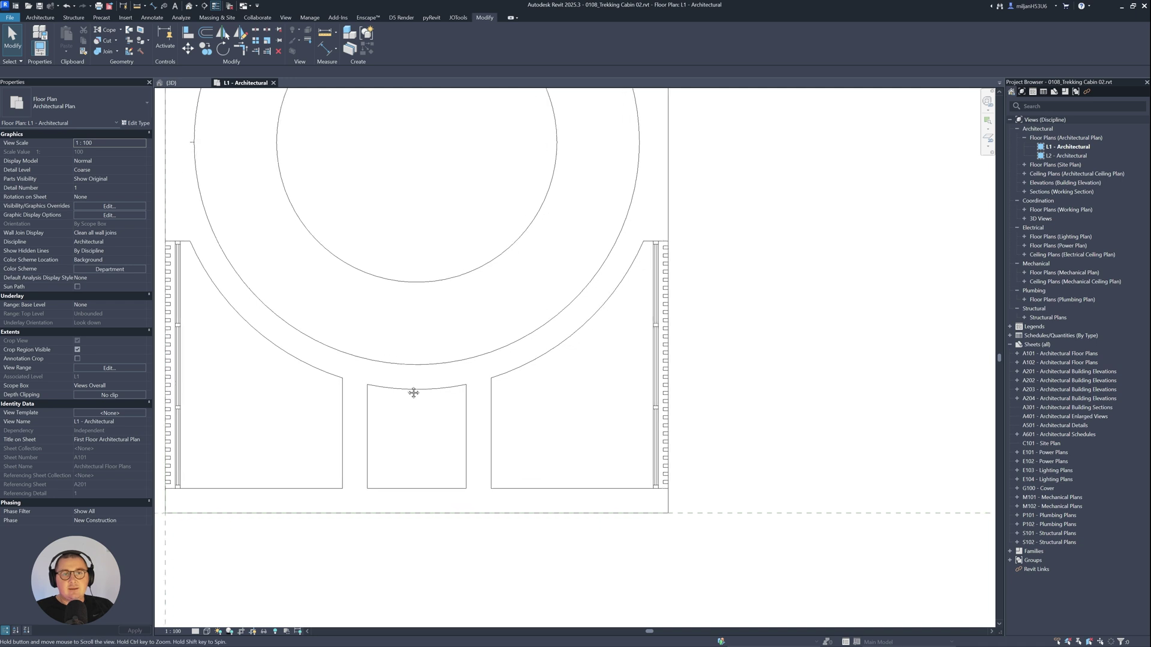
scroll(410, 391, "down", 1)
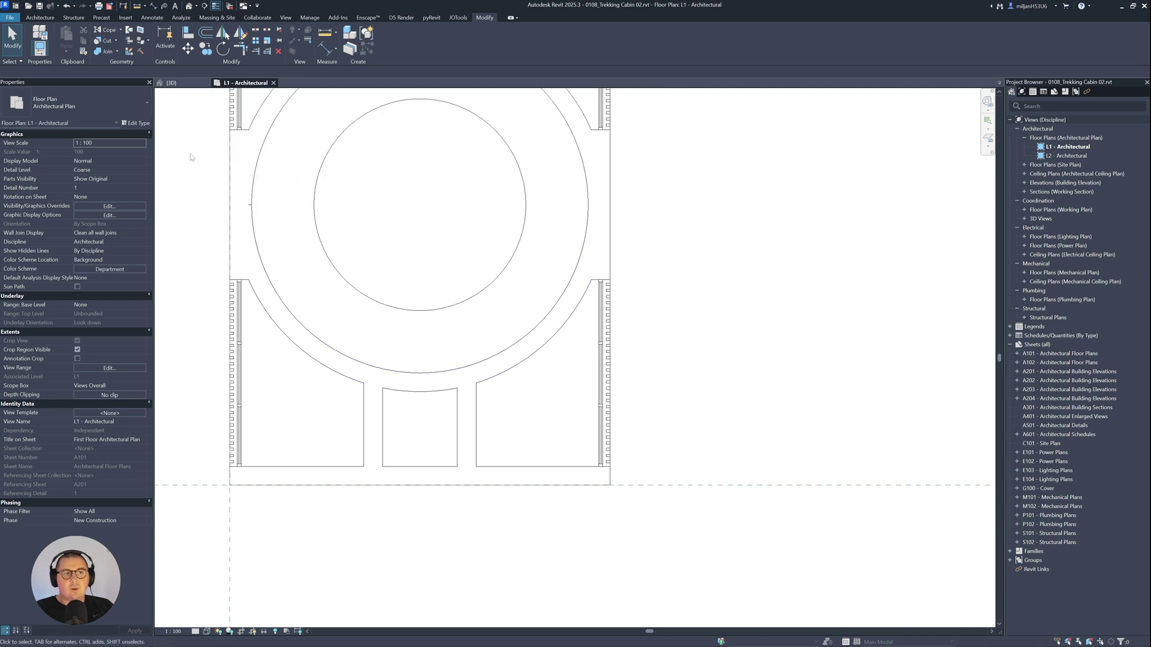
left_click(38, 18)
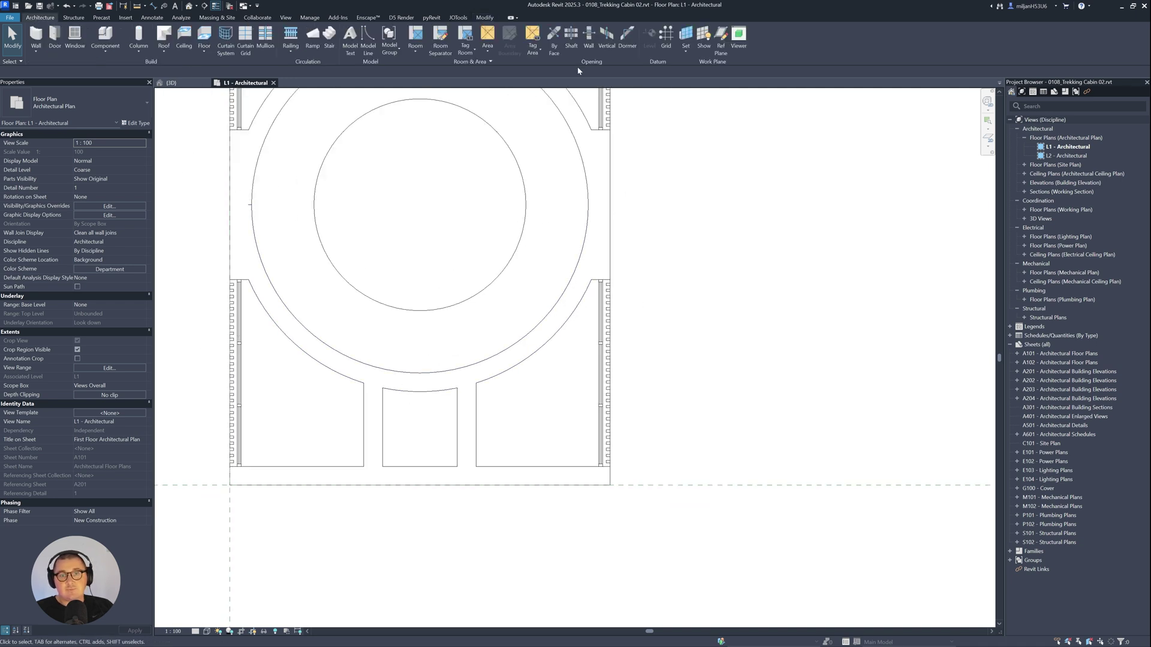
left_click(589, 41)
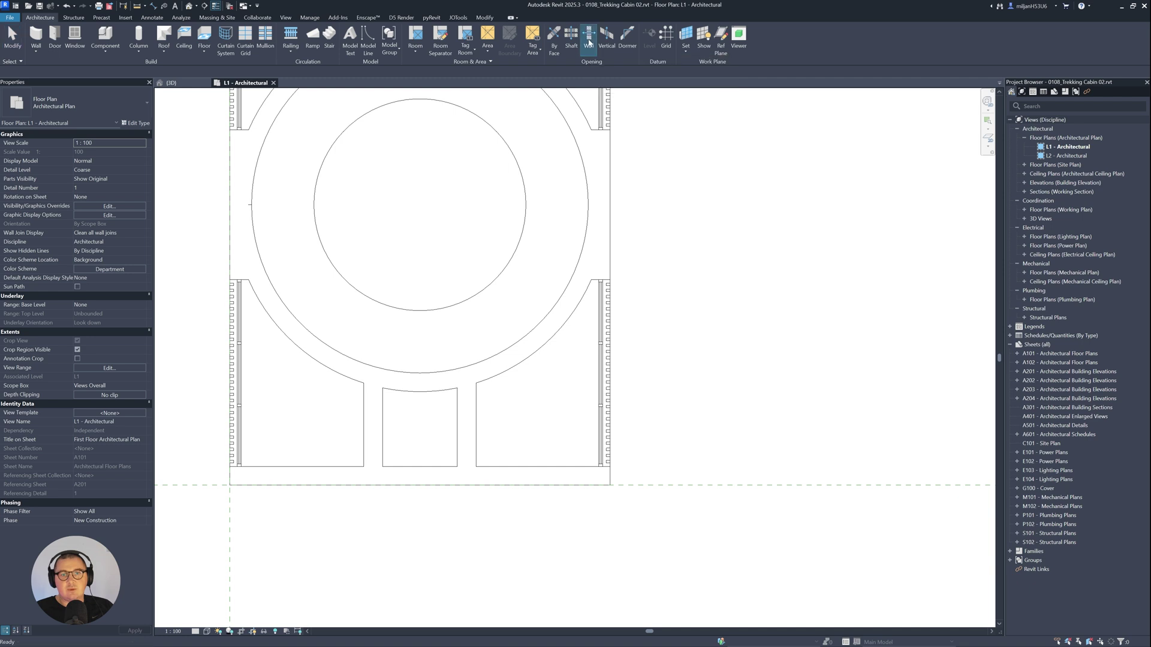
Cut a rectangular opening into the bottom gable wall by picking two corners.
left_click(395, 468)
left_click(394, 468)
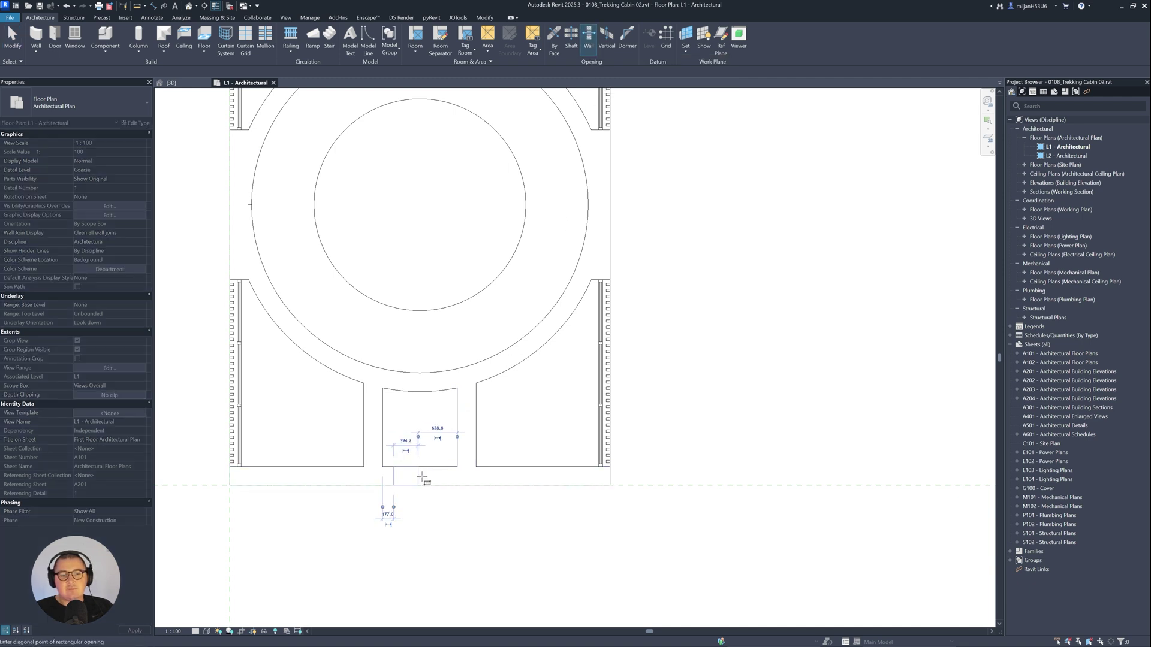
left_click(444, 486)
key("Escape")
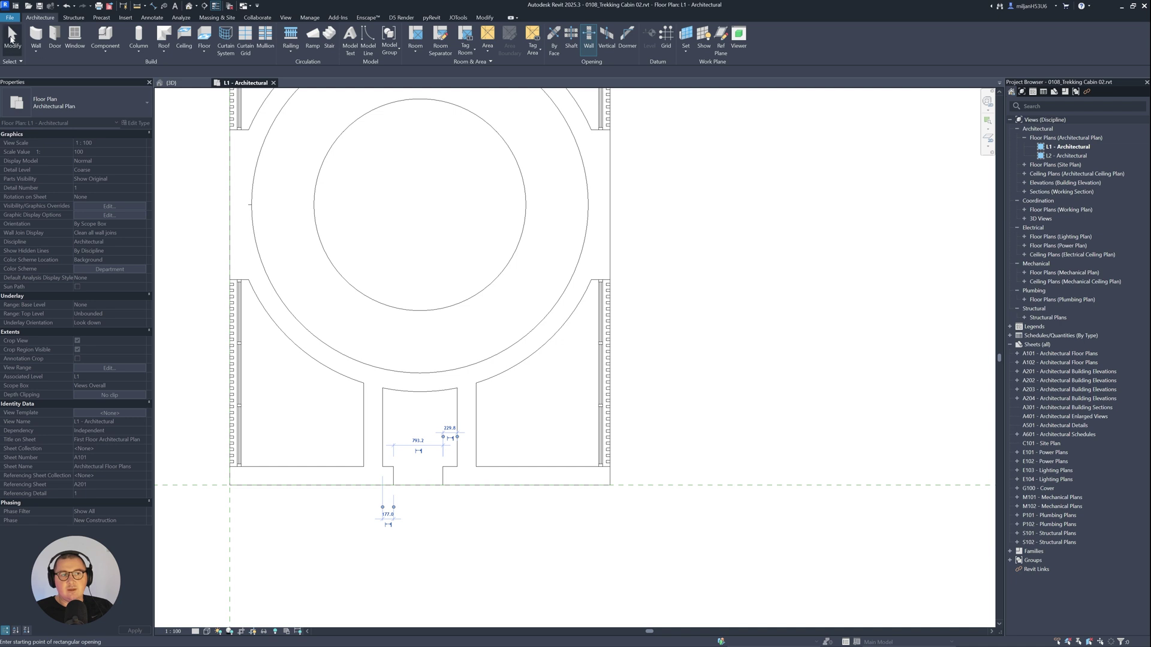
Set the opening's Top Offset to 2100 and check it in the 3D view.
left_click(414, 479)
scroll(414, 483, "up", 3)
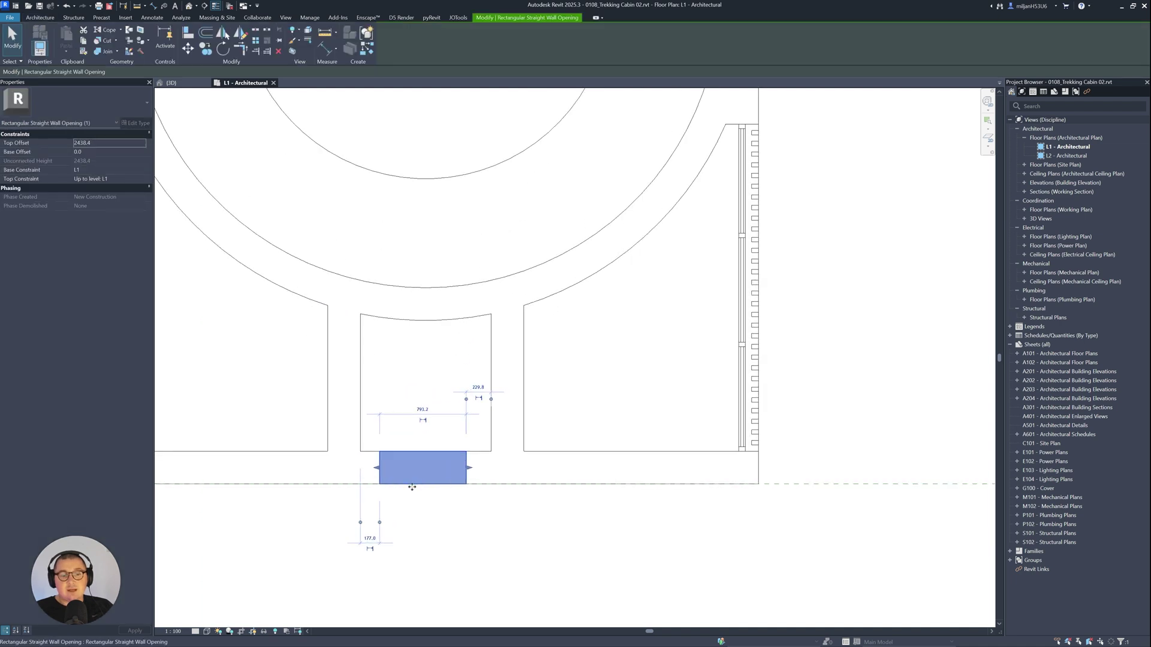
middle_click_drag(409, 487, 513, 458)
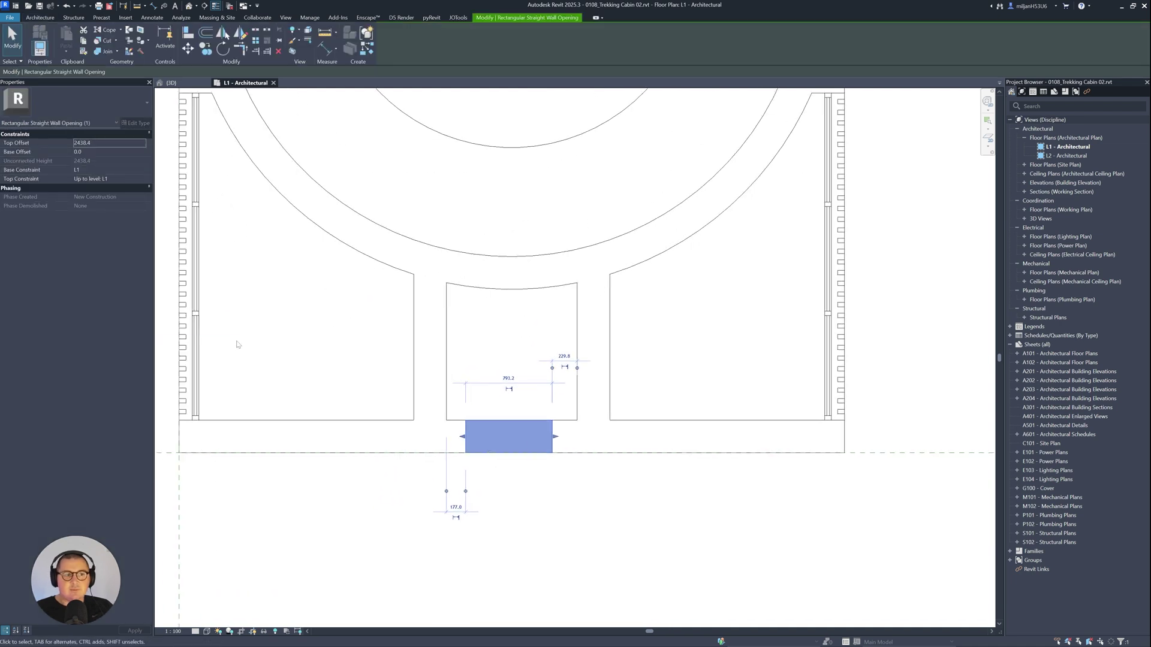
left_click(95, 142)
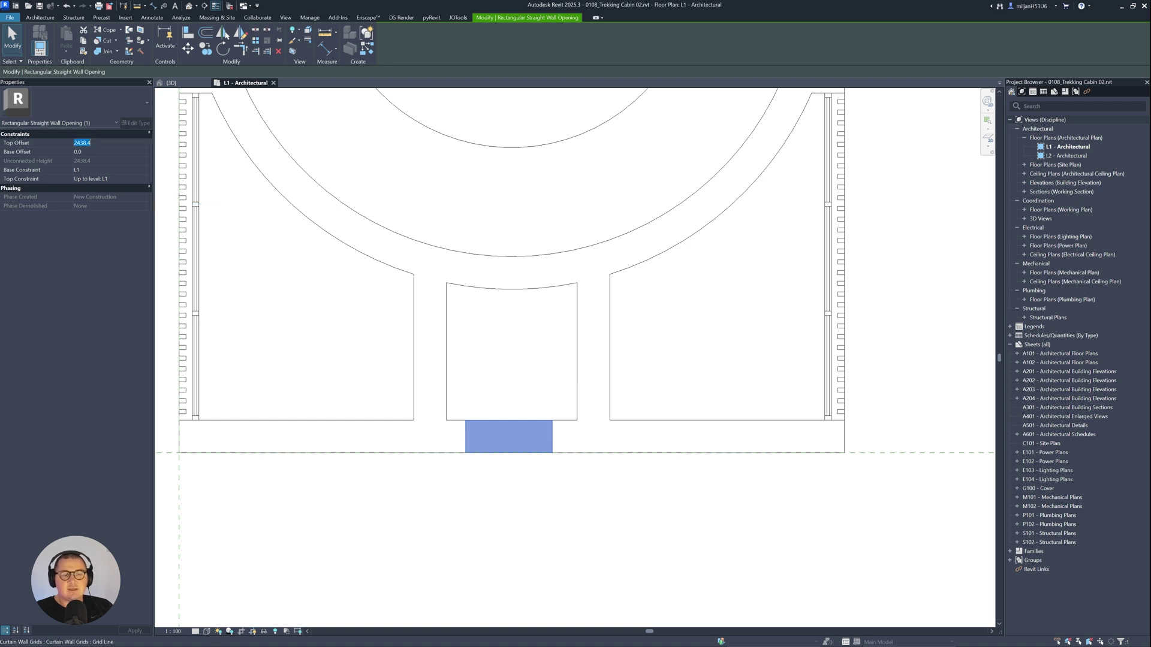
type("2100")
key("Return")
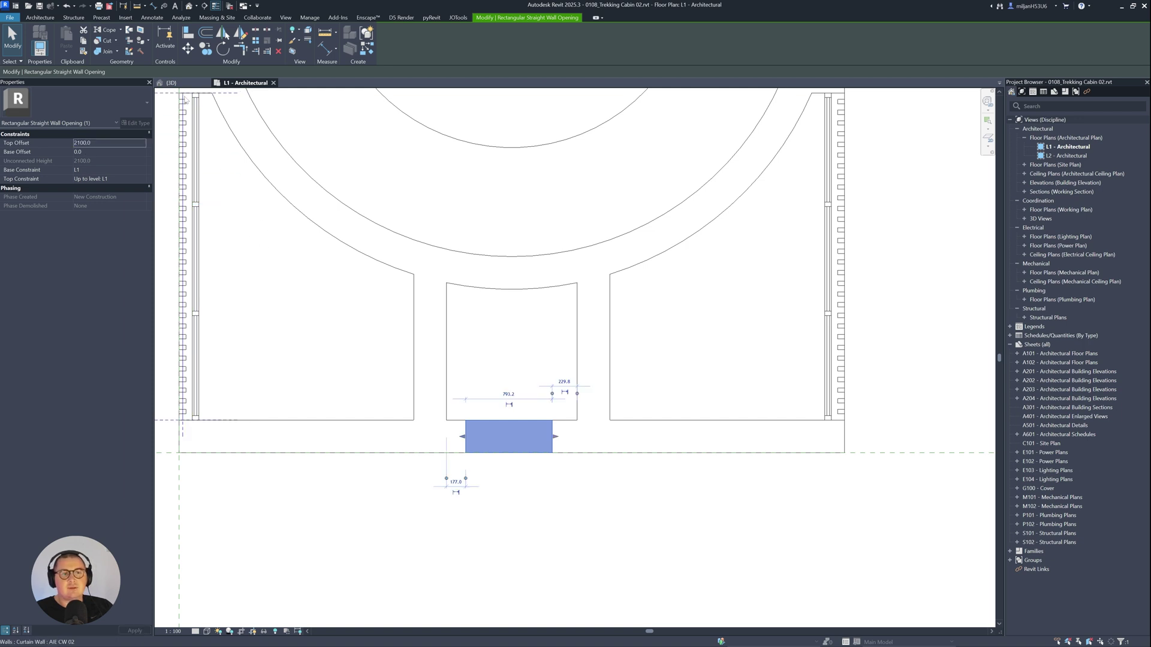
key("ctrl+Tab")
middle_click_drag(360, 404, 614, 436, "shift")
Orbit around the front gable and select the wall opening in 3D.
left_click(614, 437)
middle_click_drag(408, 438, 436, 445, "shift")
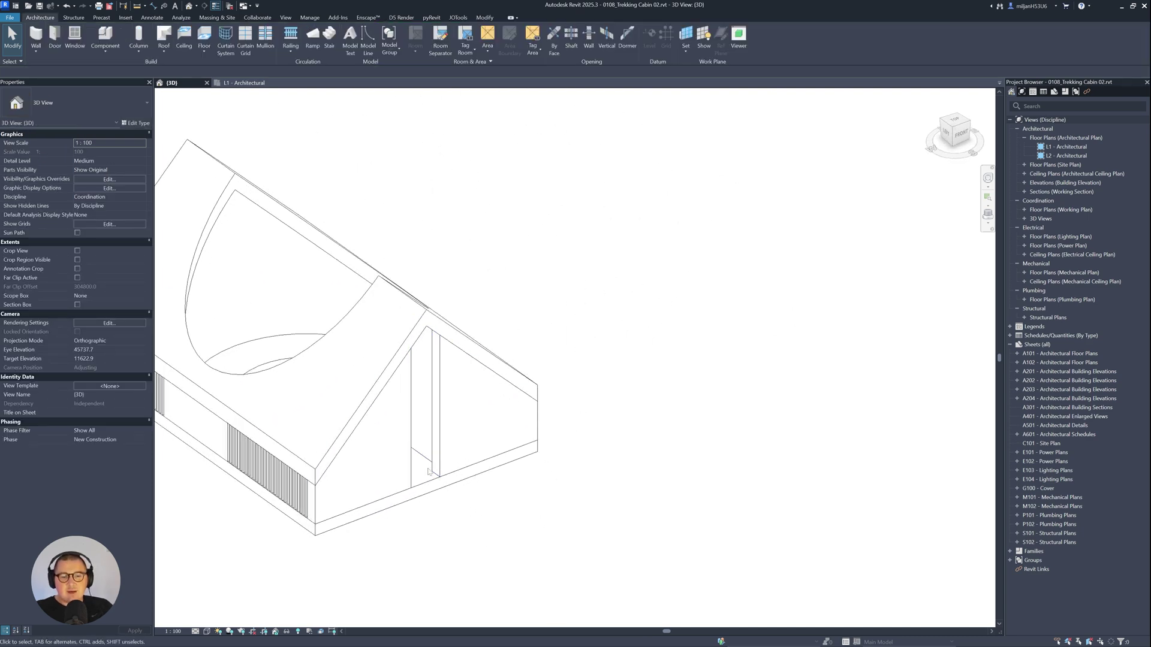
left_click(424, 481)
left_click(440, 501)
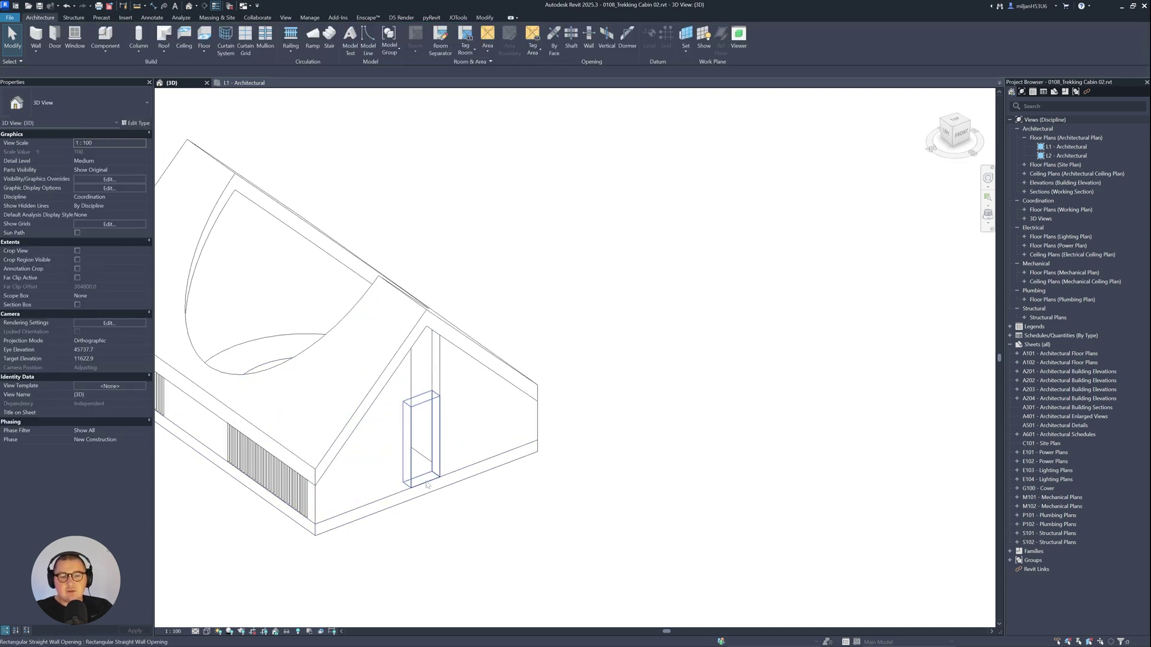
left_click(429, 489)
scroll(437, 424, "up", 6)
middle_click_drag(401, 384, 367, 330, "shift")
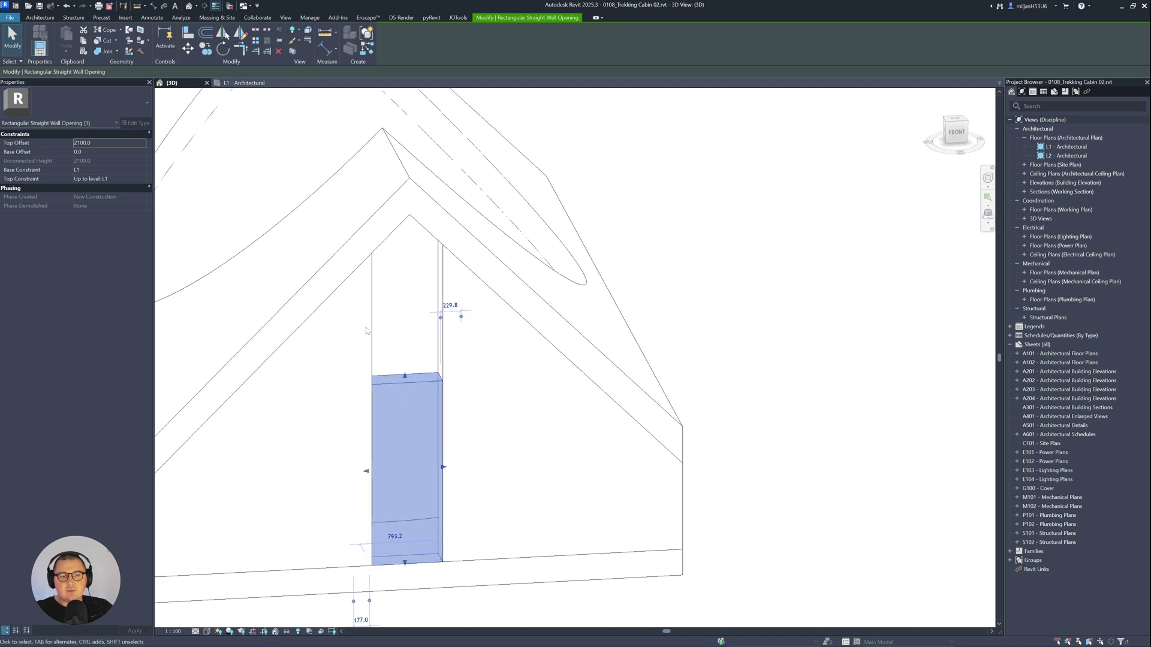
middle_click_drag(427, 422, 495, 428, "shift")
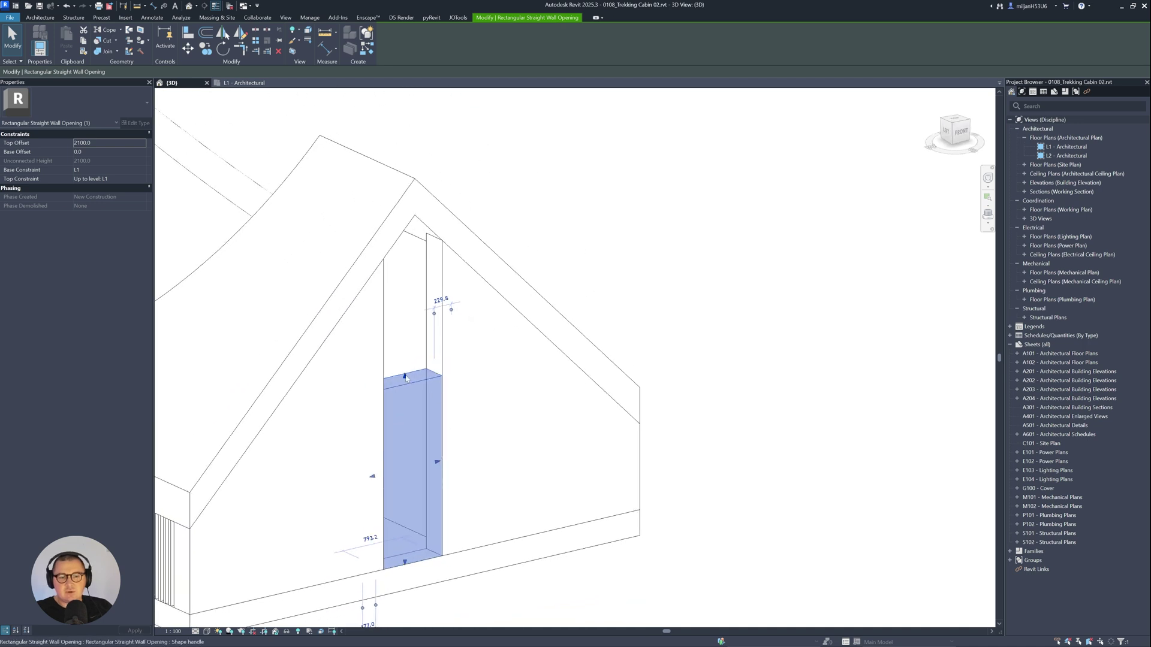
Drag the opening's top grip down, then set its Top Offset to 1000.
left_click_drag(406, 377, 405, 483)
middle_click_drag(409, 492, 122, 178, "shift")
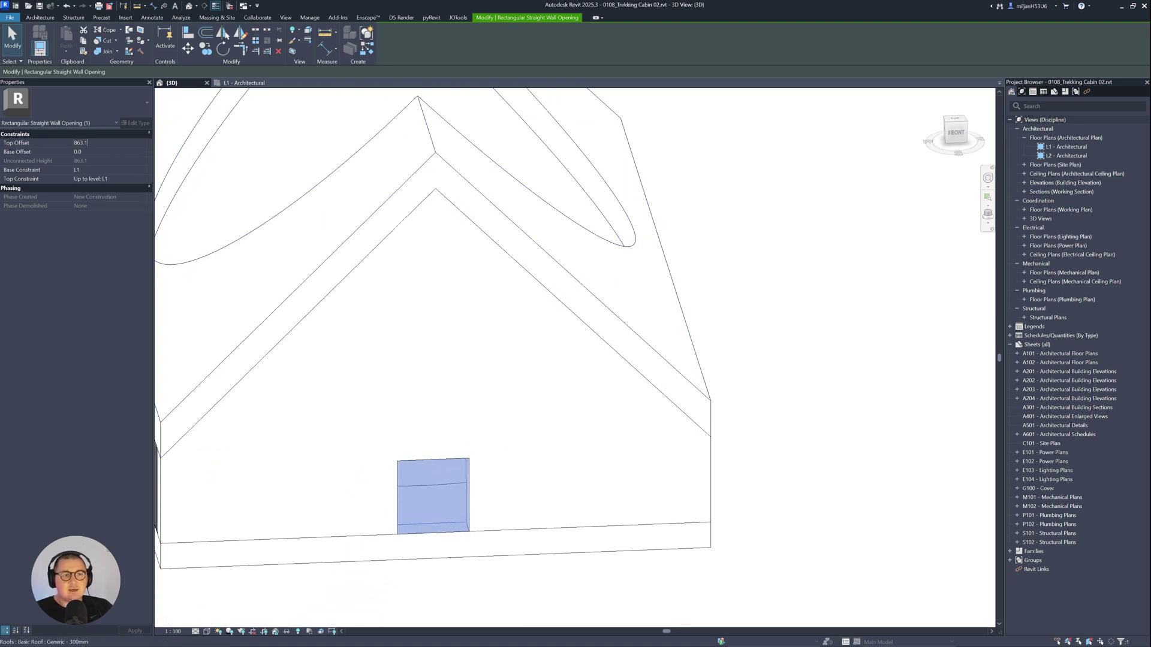
double_click(89, 143)
type("900")
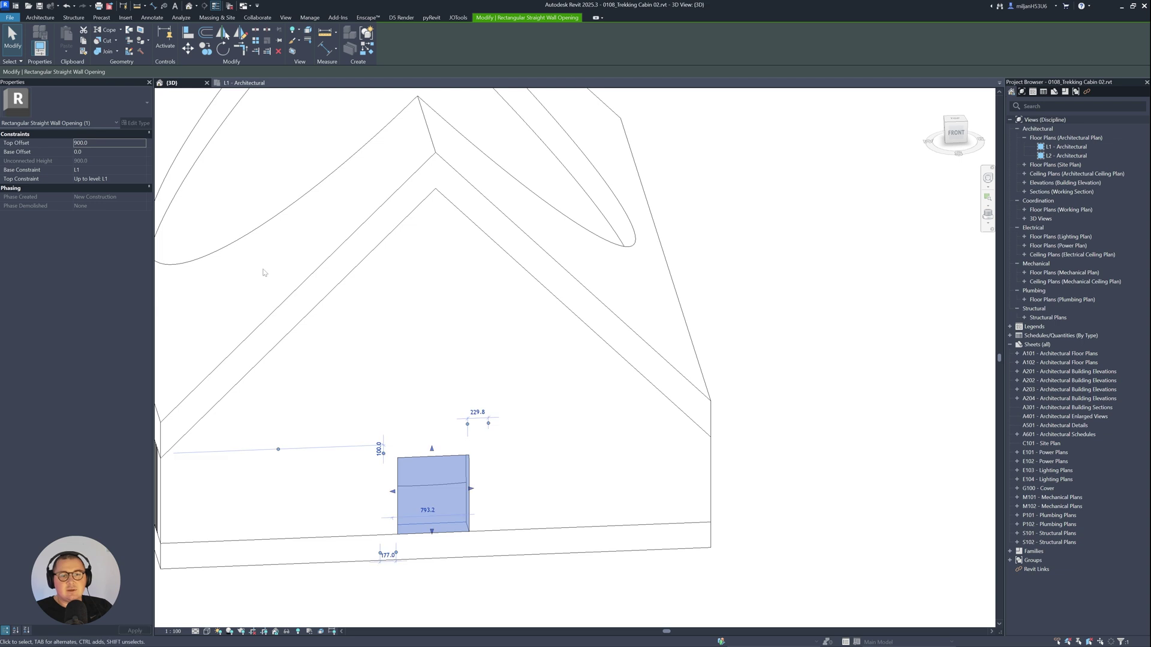
double_click(95, 143)
type("11")
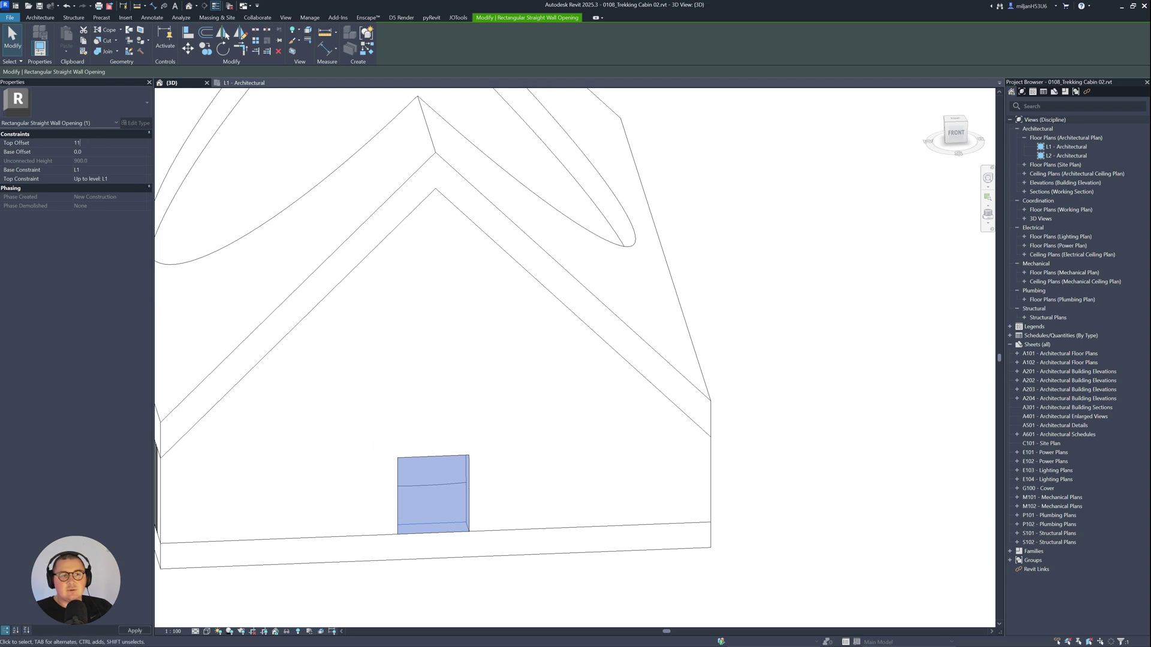
type("00")
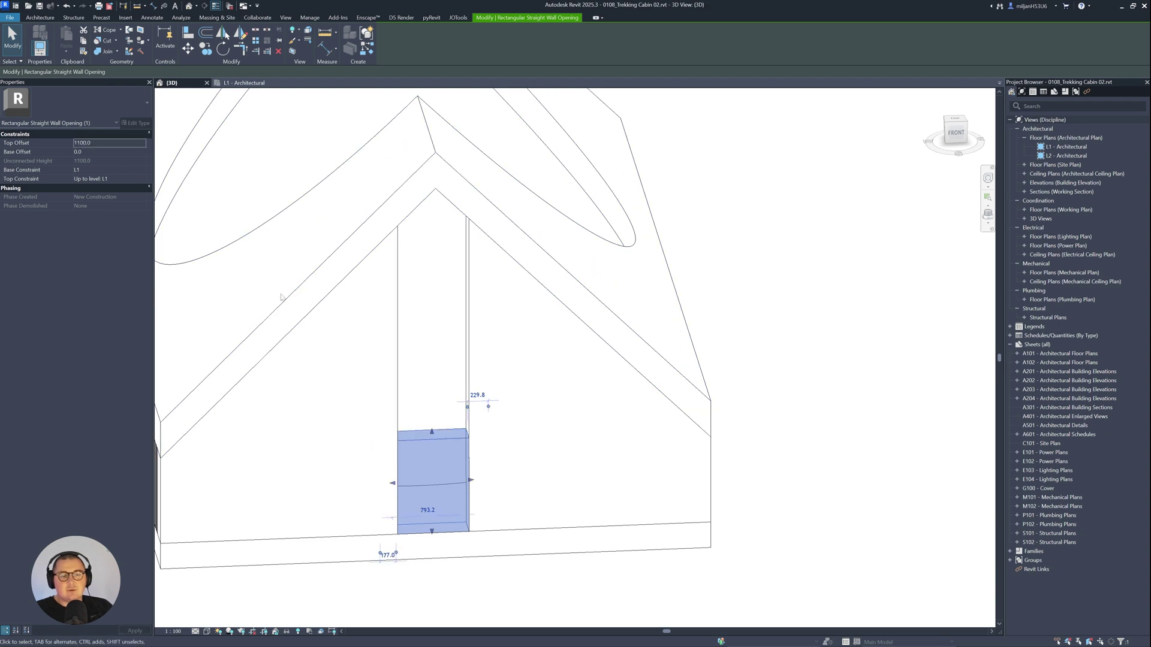
double_click(98, 145)
type("10")
key("Return")
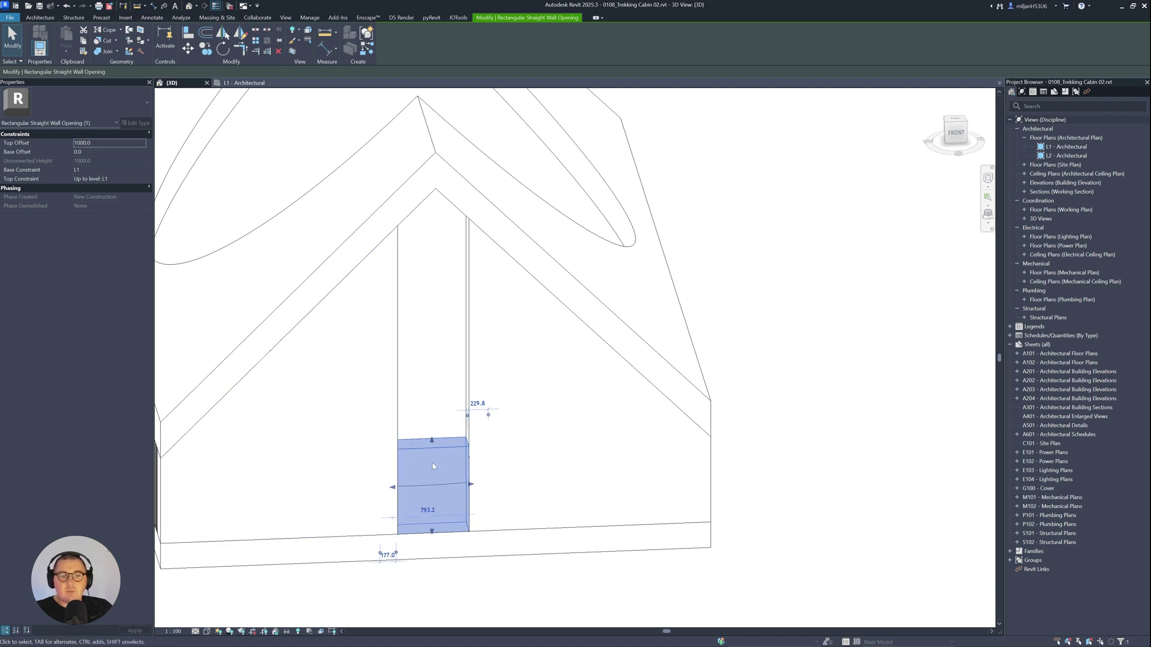
Orbit out to review the whole cabin with the lowered opening, then deselect it.
scroll(433, 462, "down", 3)
middle_click_drag(433, 462, 443, 471, "shift")
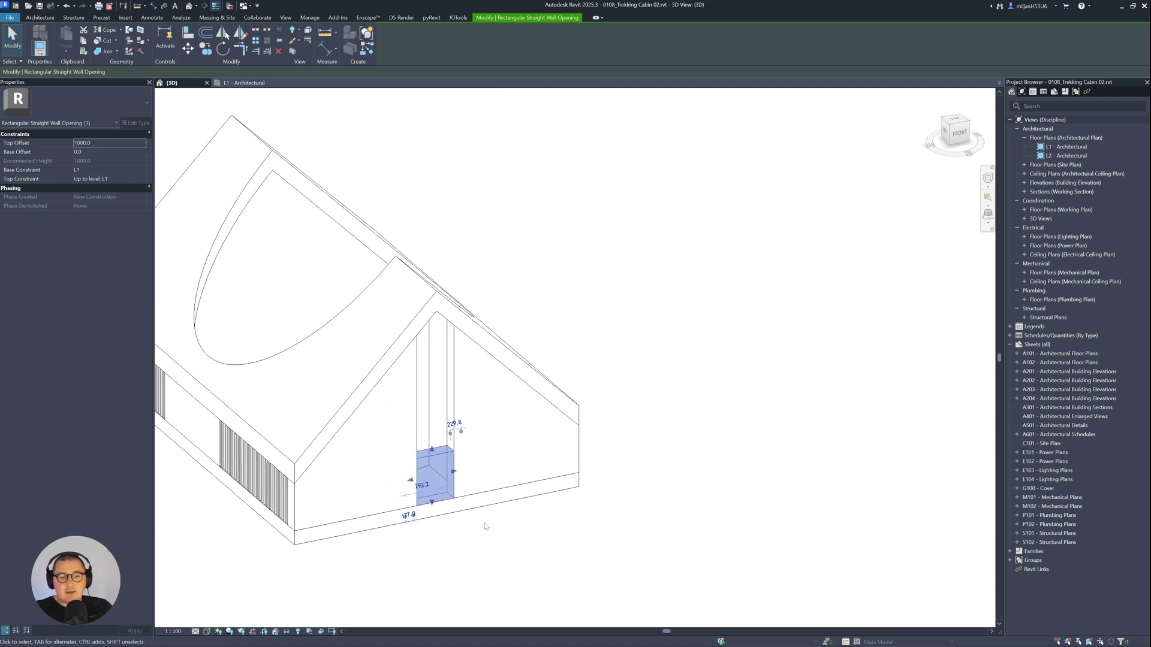
key("Escape")
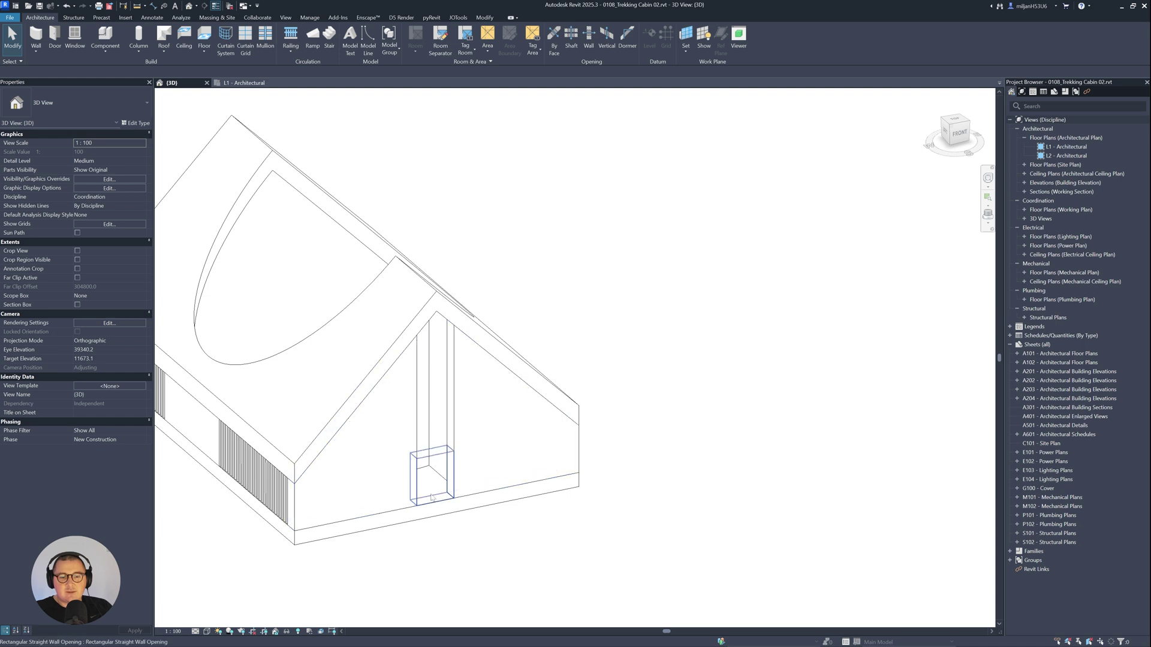
left_click(432, 496)
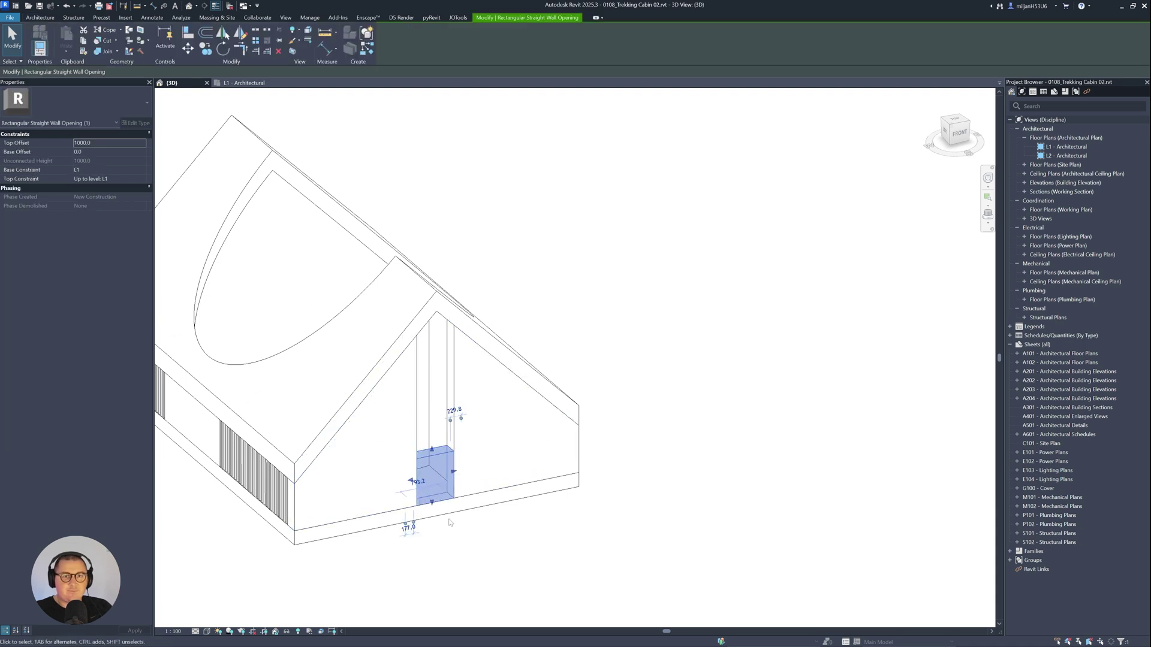
key("Escape")
middle_click_drag(472, 514, 232, 190, "shift")
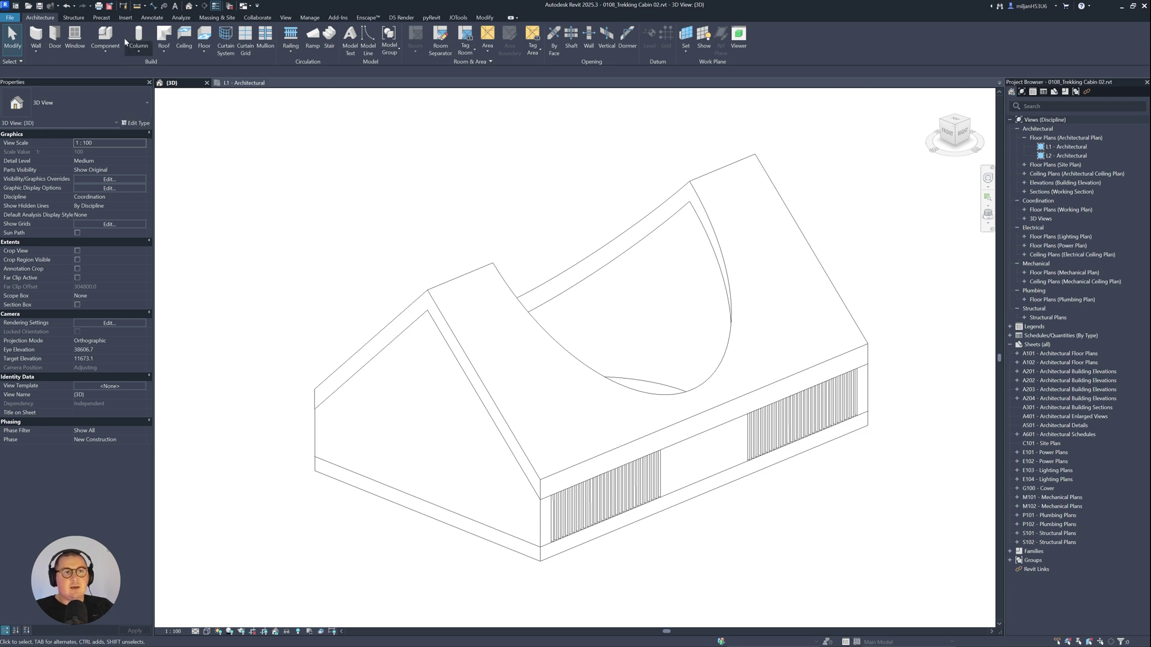
Load the 0038_AIE Wall Niche.rfa family through Insert > Load Family.
left_click(125, 17)
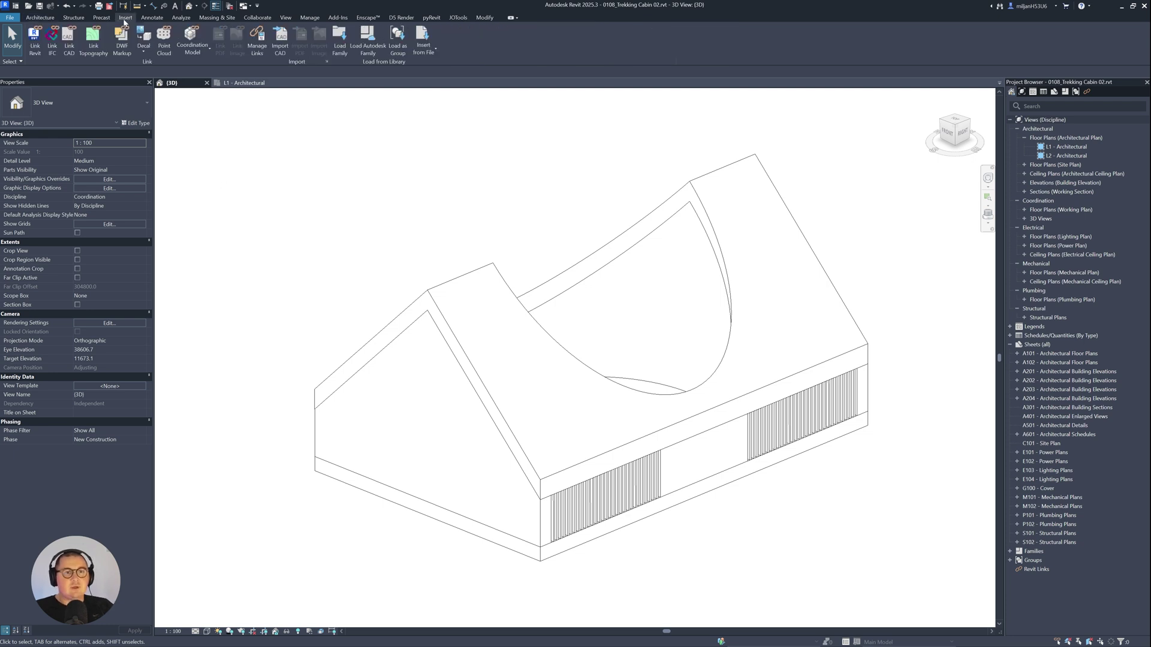
left_click(340, 42)
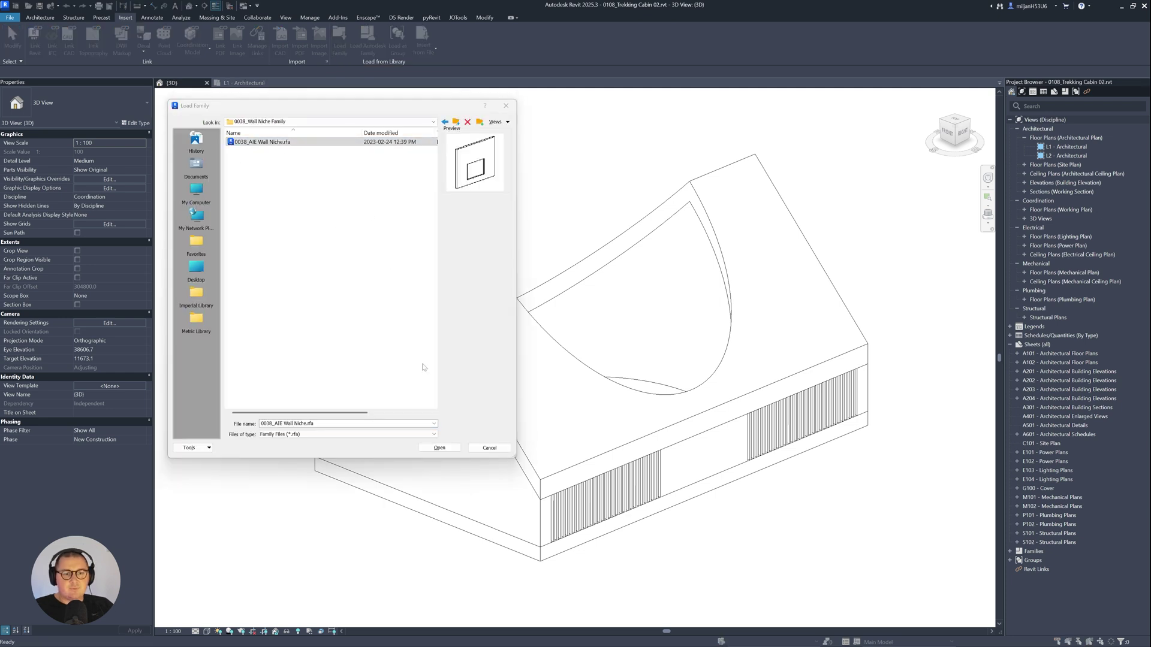
left_click(447, 448)
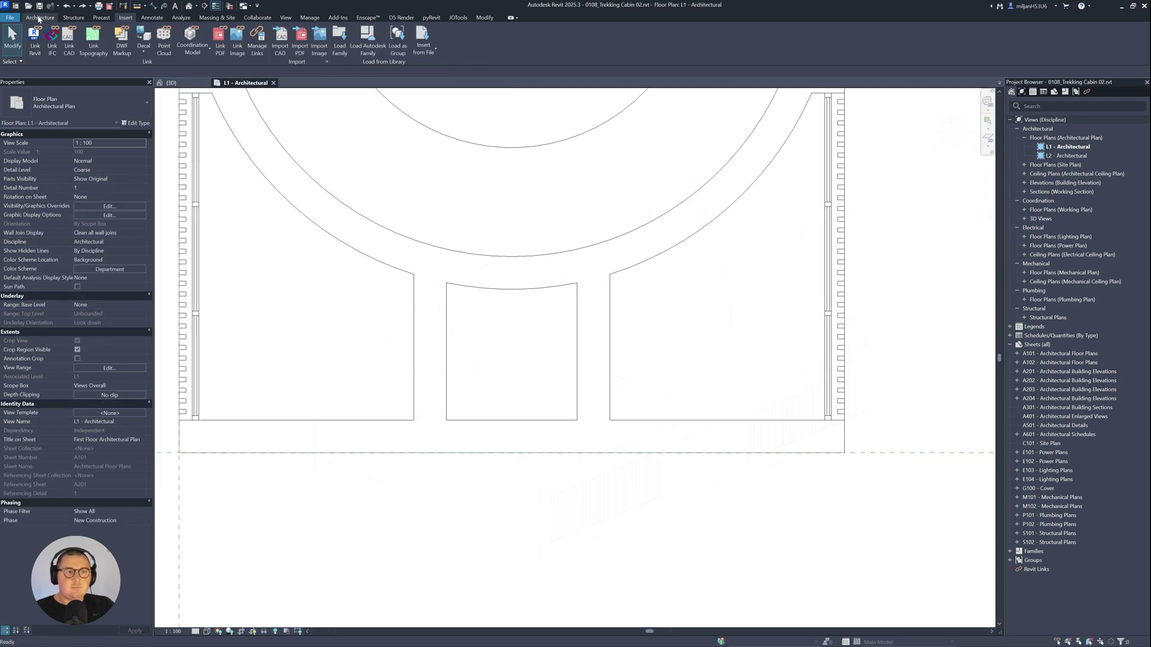
left_click(40, 17)
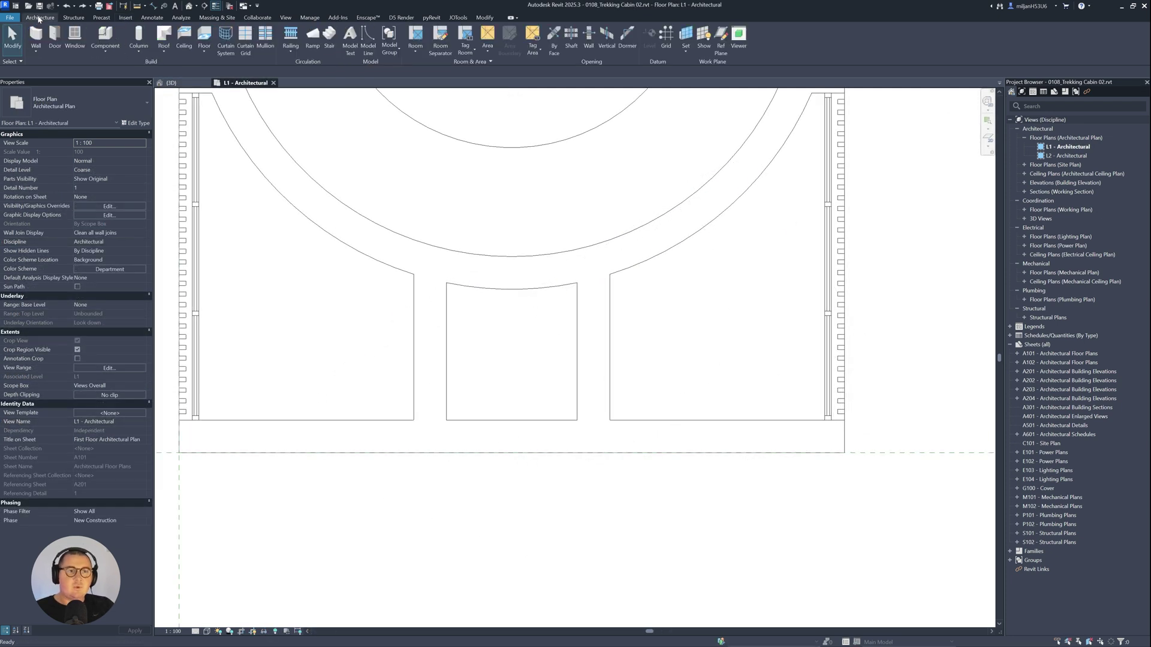
Place a 0038_AIE Wall Niche component in the bottom gable wall and select it.
left_click(99, 52)
left_click(113, 66)
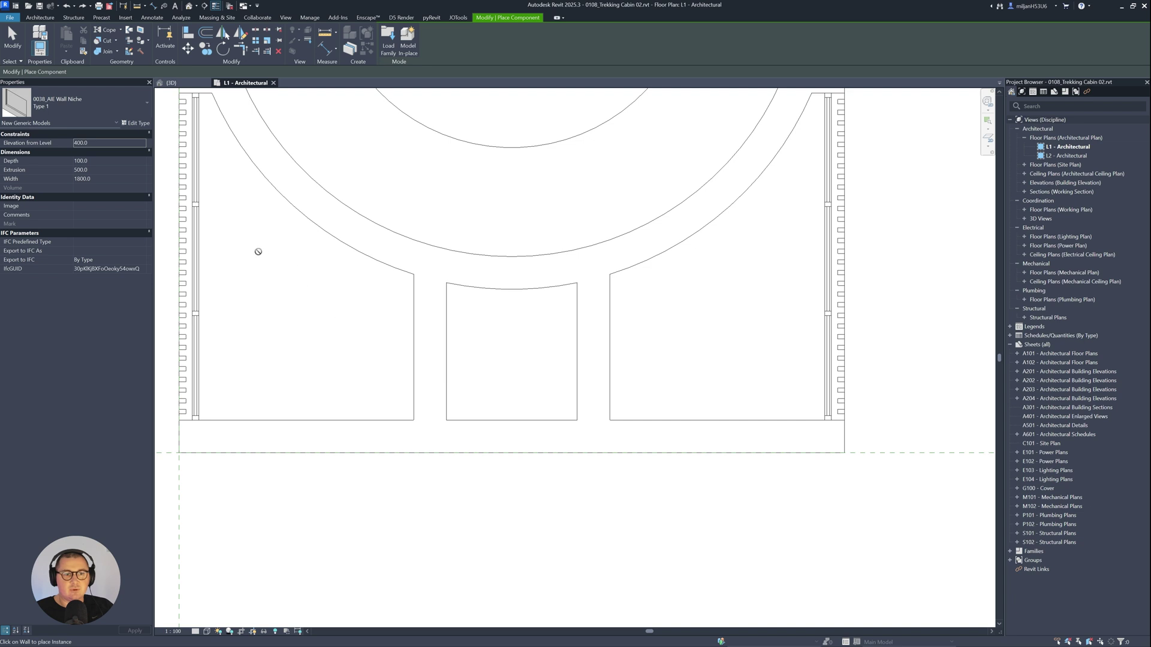
left_click(506, 453)
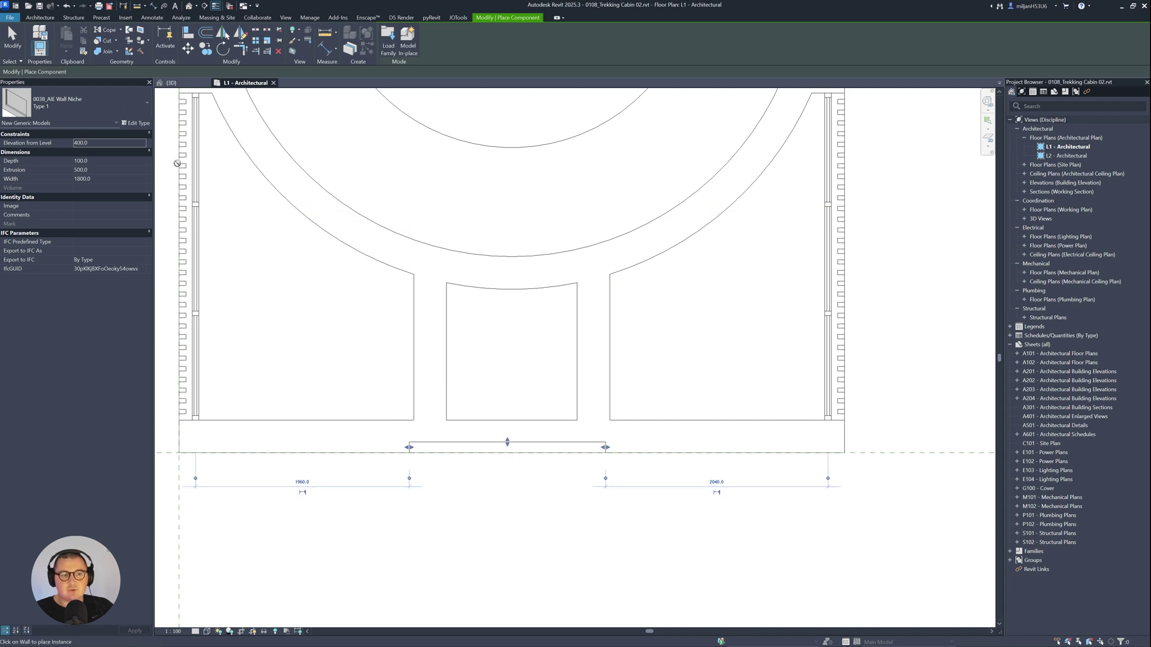
left_click(12, 38)
left_click(495, 442)
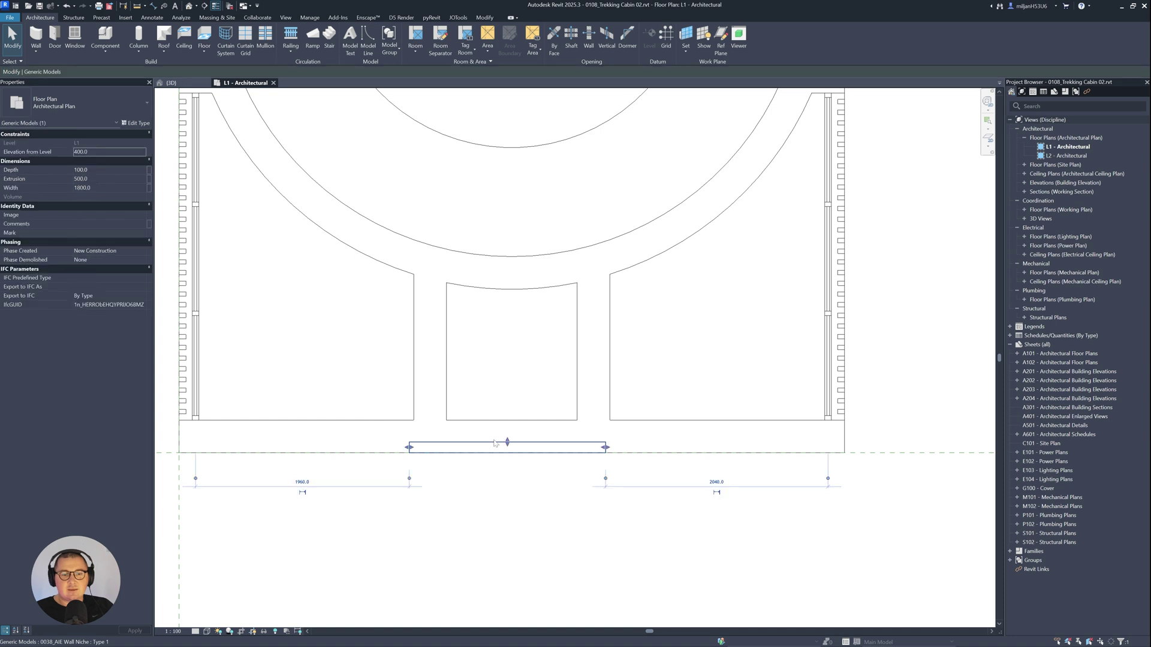
Set the niche's Elevation from Level to 0, Width to 1200 and Depth to 350, accepting the warning.
left_click(101, 151)
type("0")
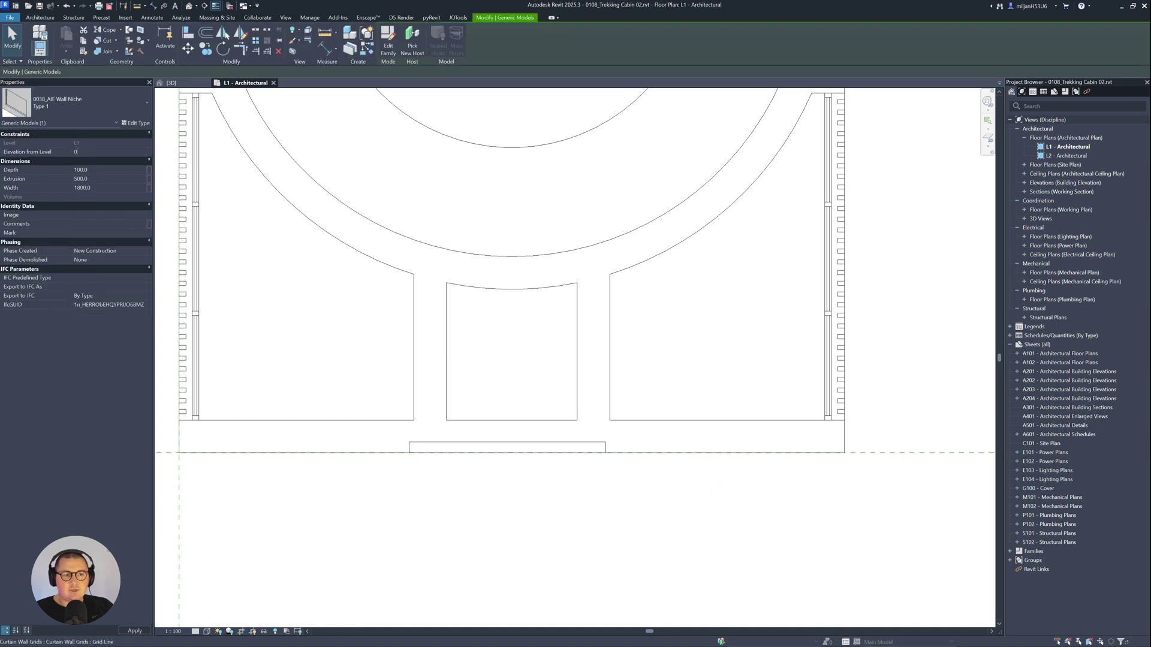
key("Return")
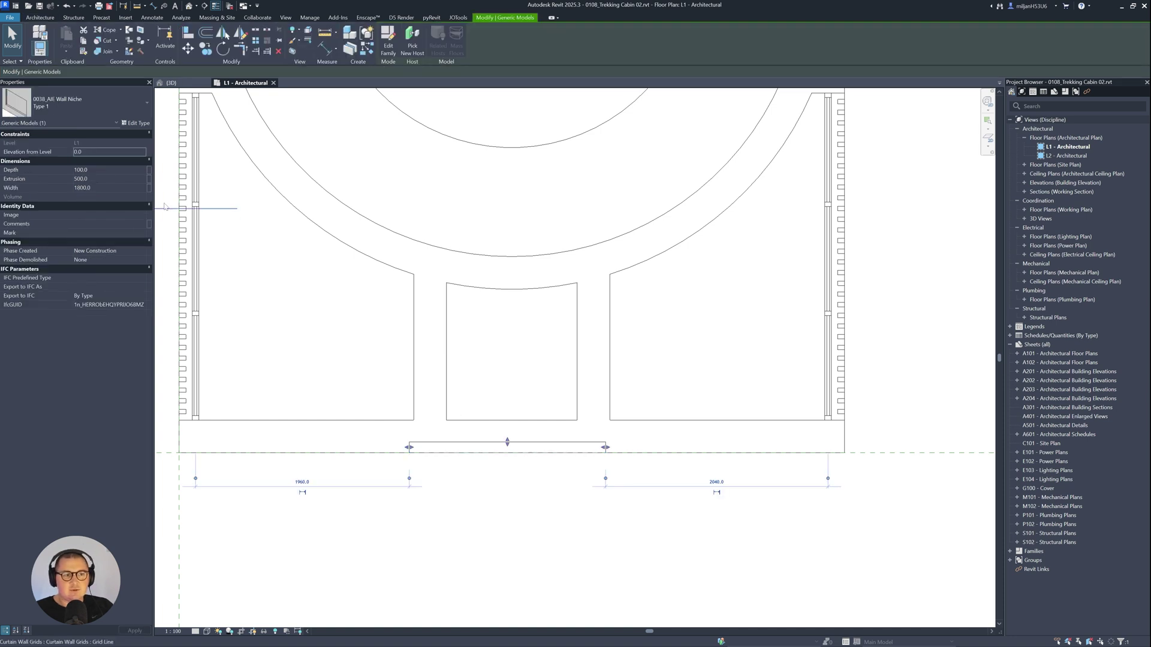
left_click(111, 188)
type("120")
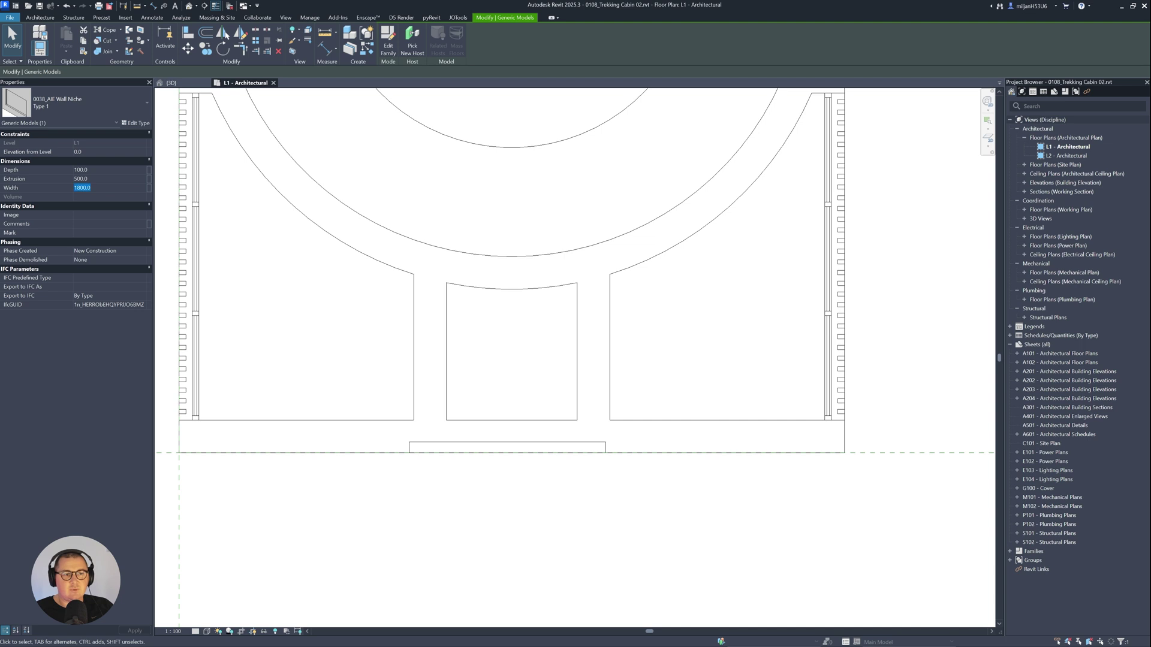
type("0")
left_click(98, 179)
left_click(96, 170)
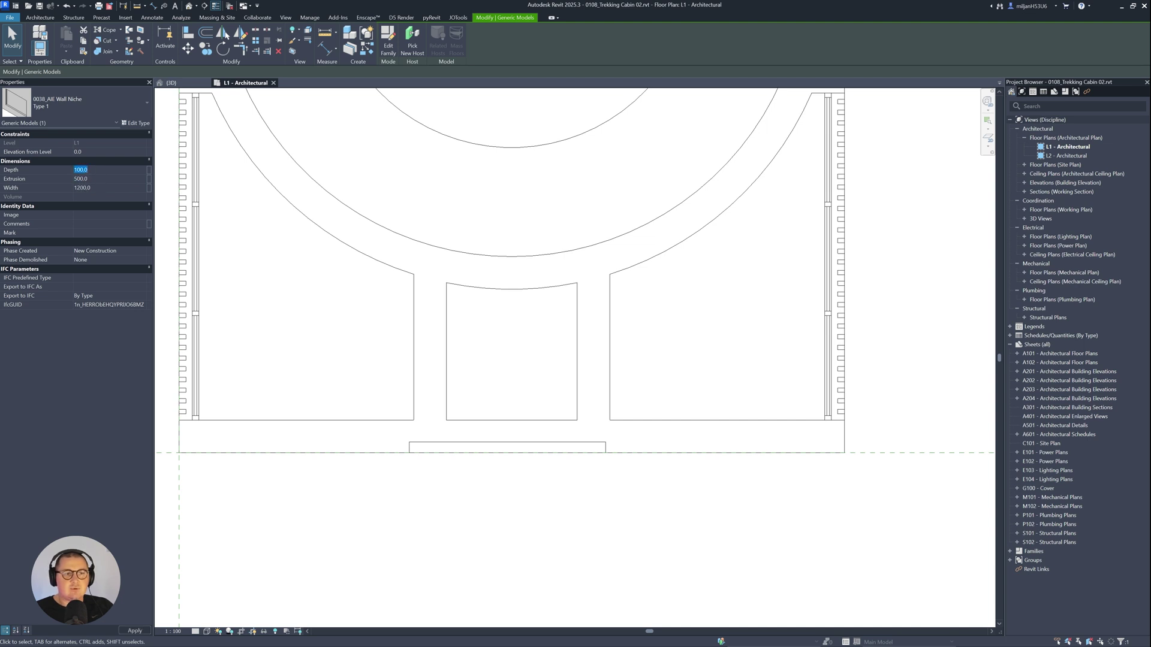
type("350")
key("Return")
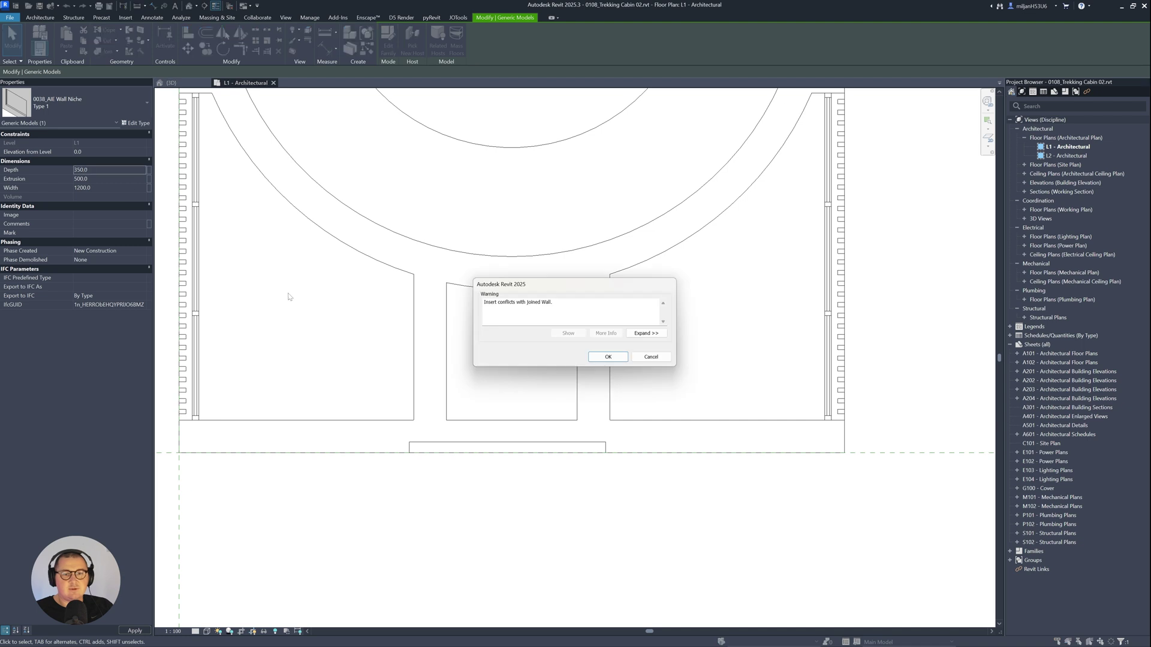
left_click(606, 358)
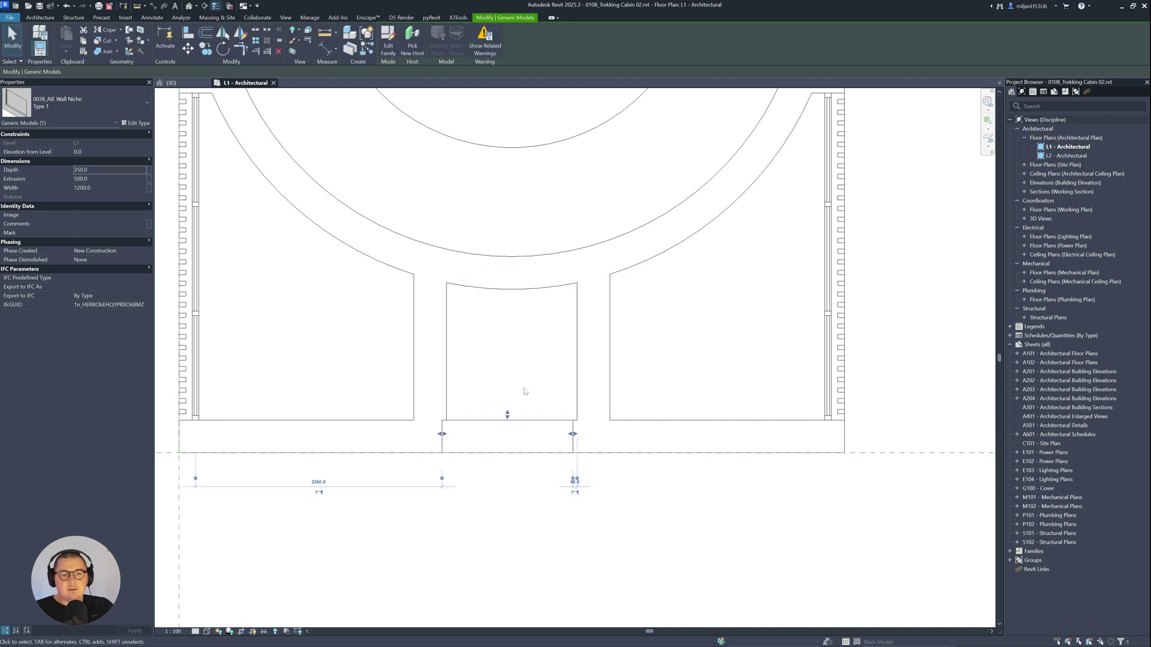
Change the 40.0 temporary dimension to 0 to line the niche up with the opening.
scroll(586, 434, "up", 3)
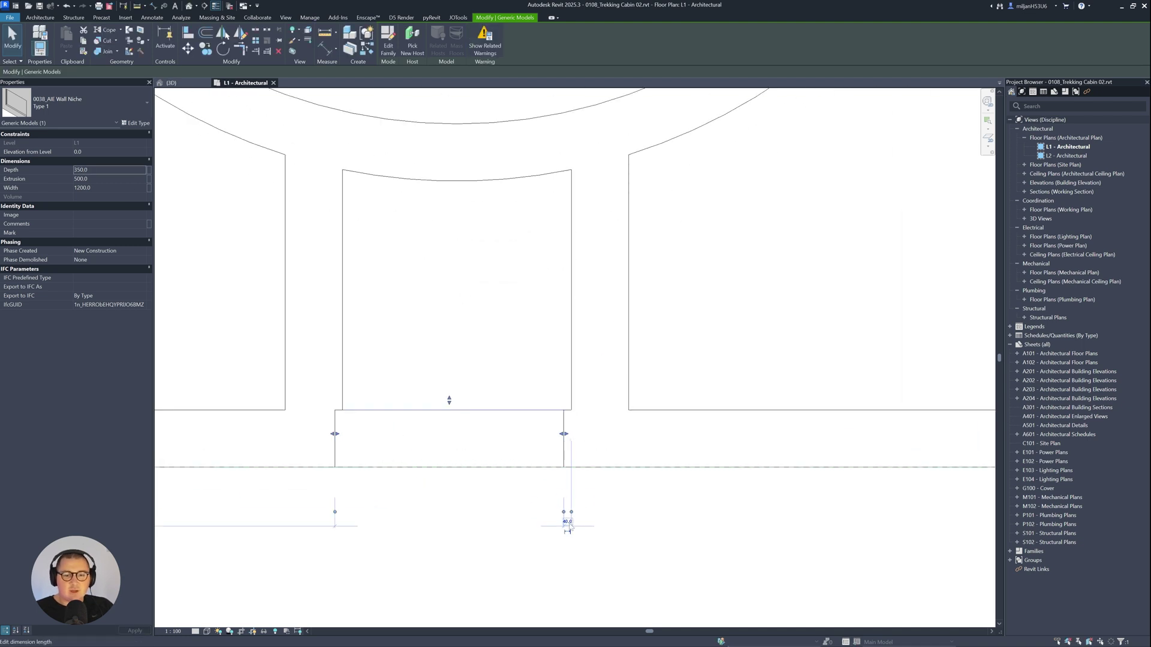
left_click(568, 524)
type("0")
key("Return")
key("Escape")
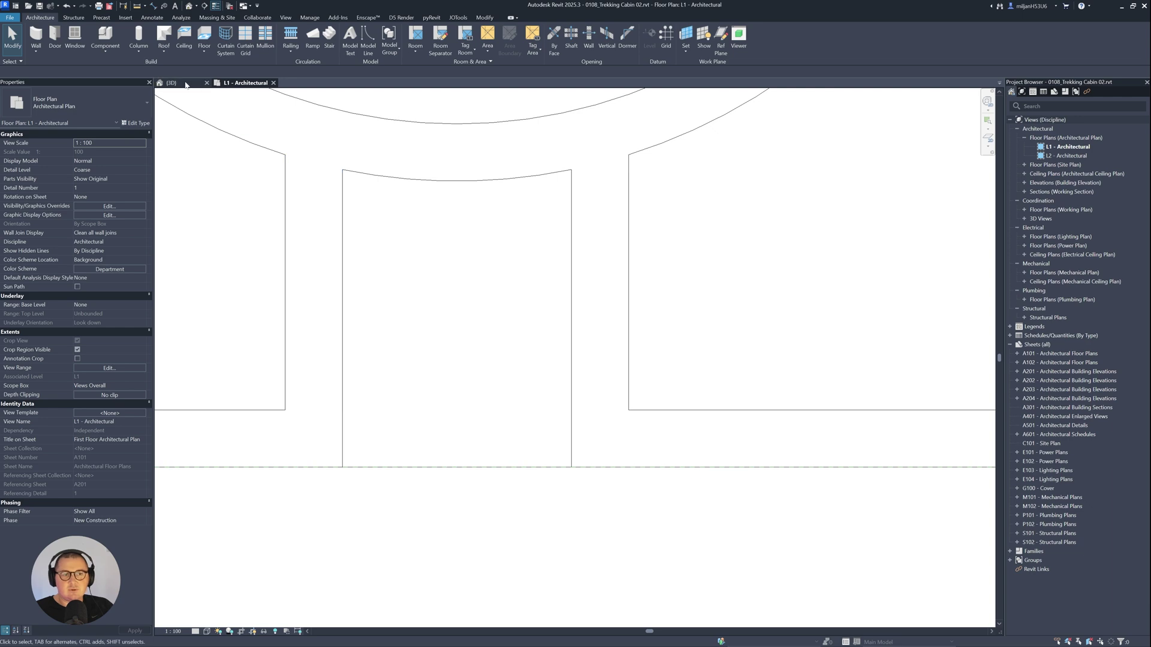
In the 3D view, orbit to the gable end and select the wall niche.
left_click(185, 85)
middle_click_drag(397, 409, 605, 397, "shift")
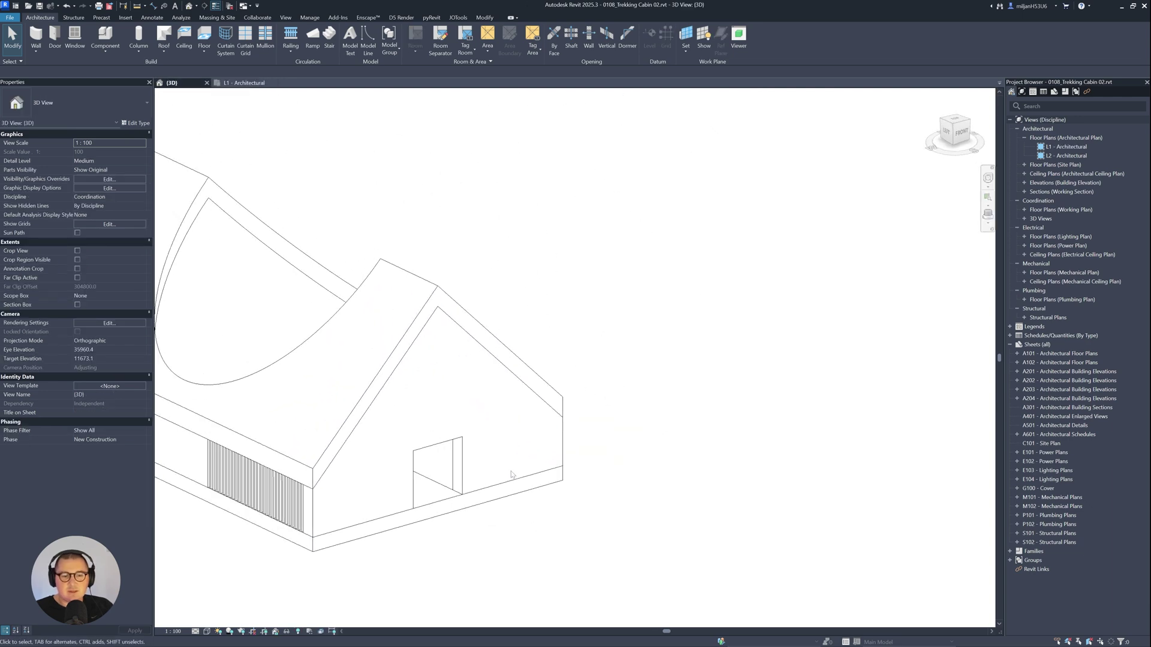
scroll(477, 450, "up", 2)
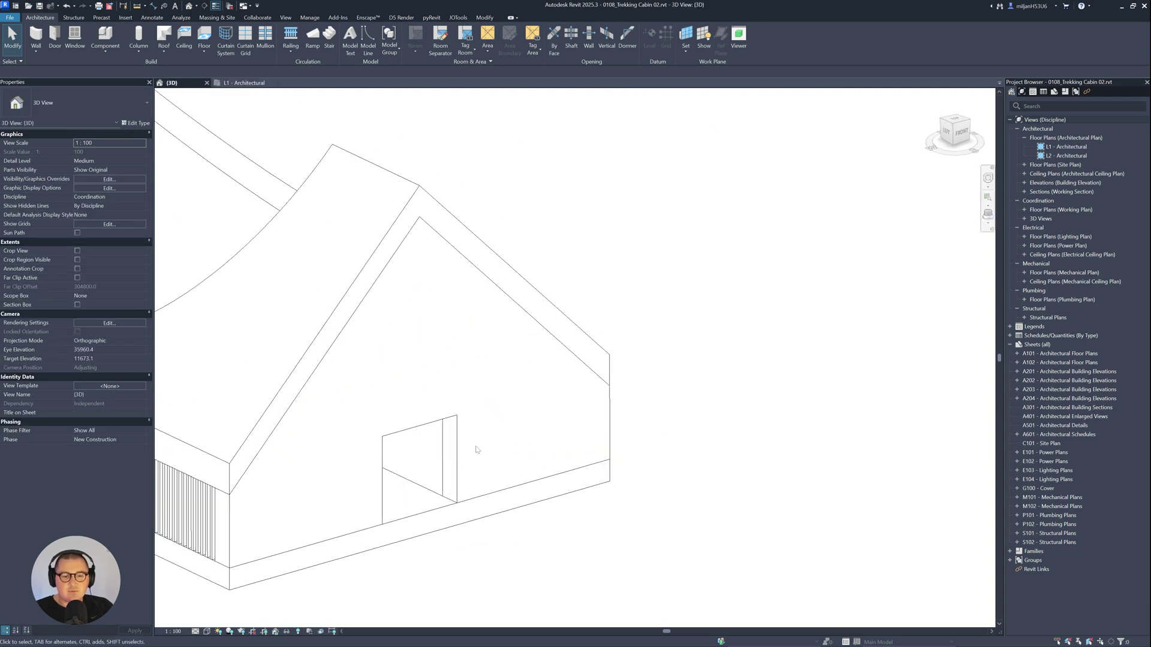
left_click(443, 451)
middle_click_drag(442, 451, 516, 447, "shift")
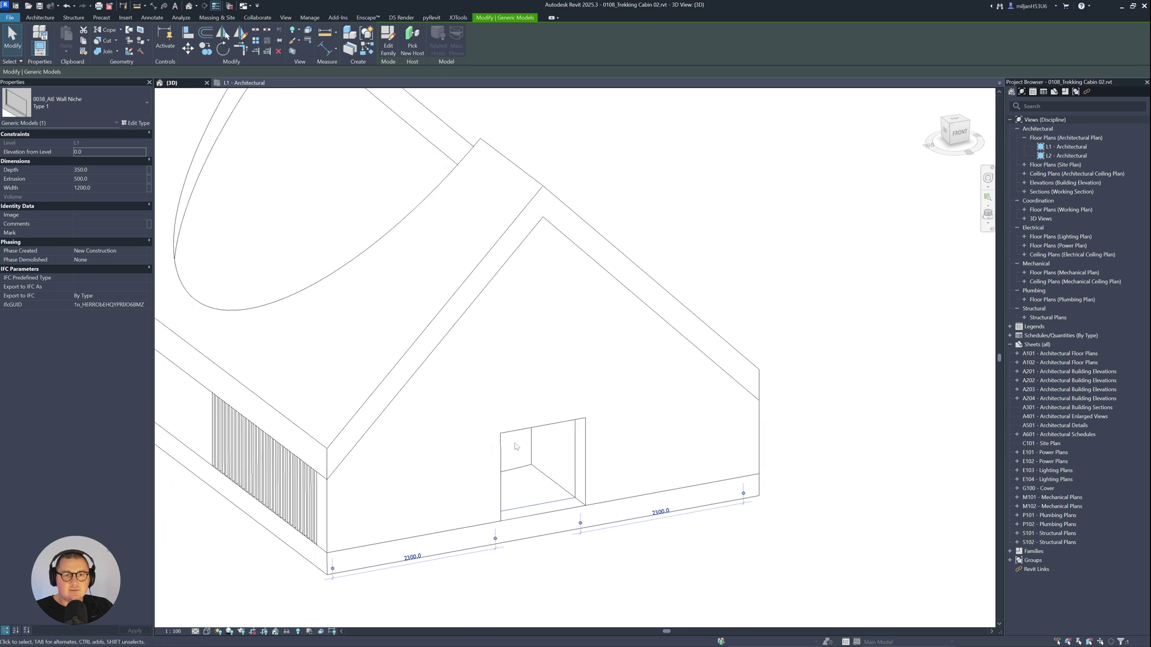
Set the niche type Height to 2100, then start Create Similar (CS) for another niche.
left_click(136, 123)
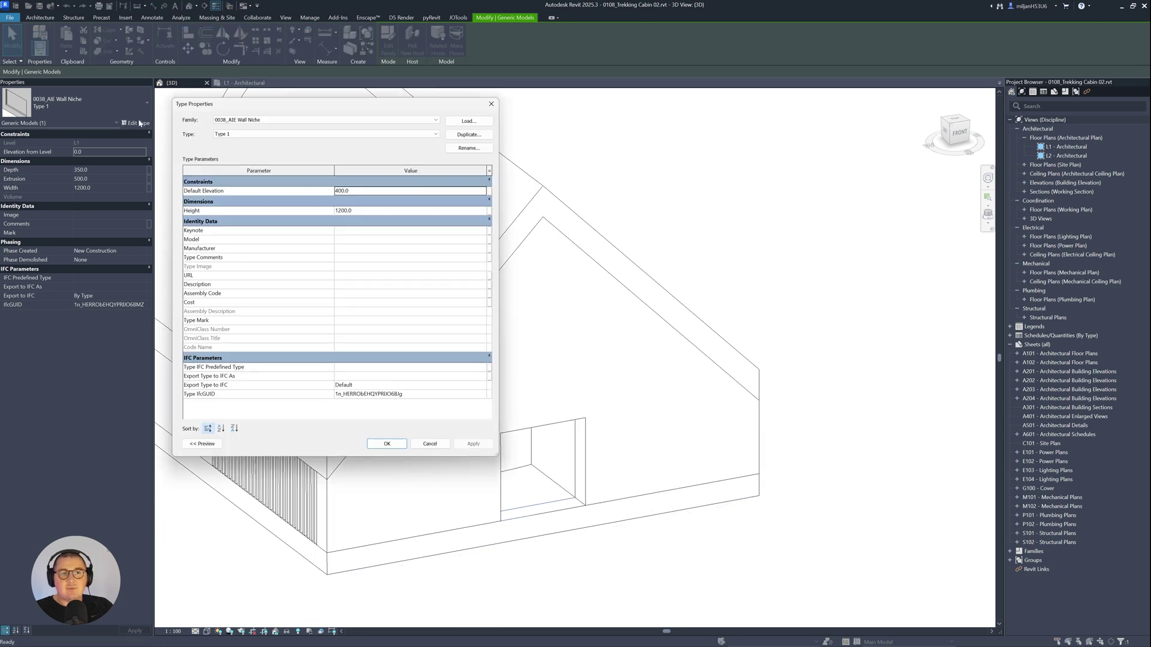
left_click(351, 211)
type("21")
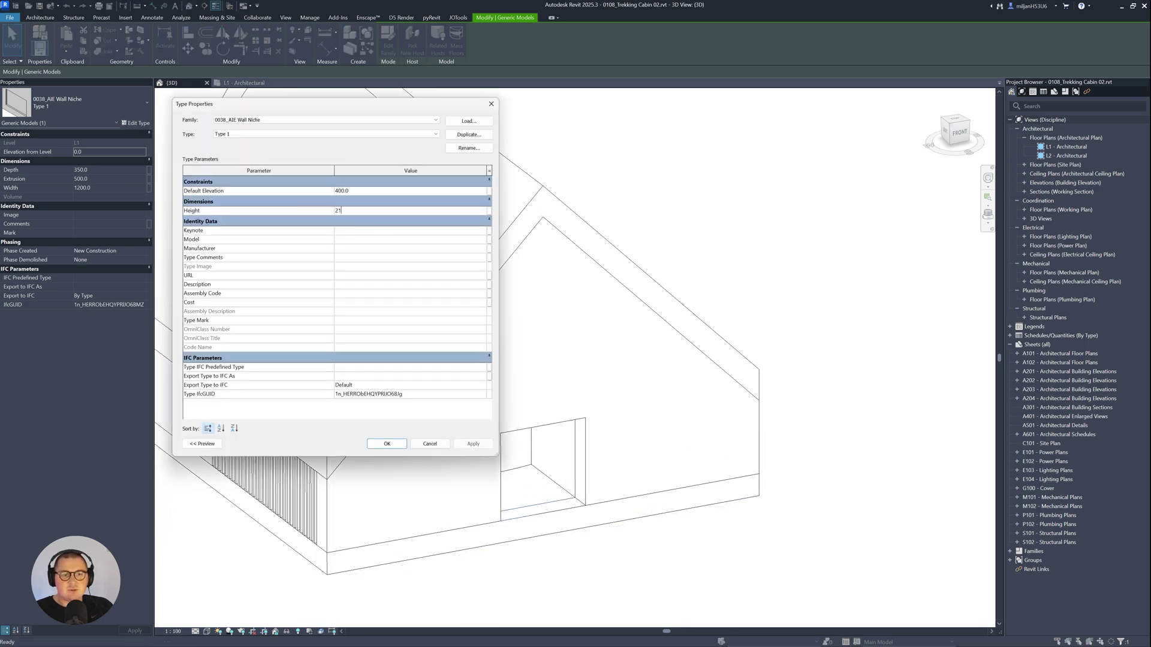
type("00")
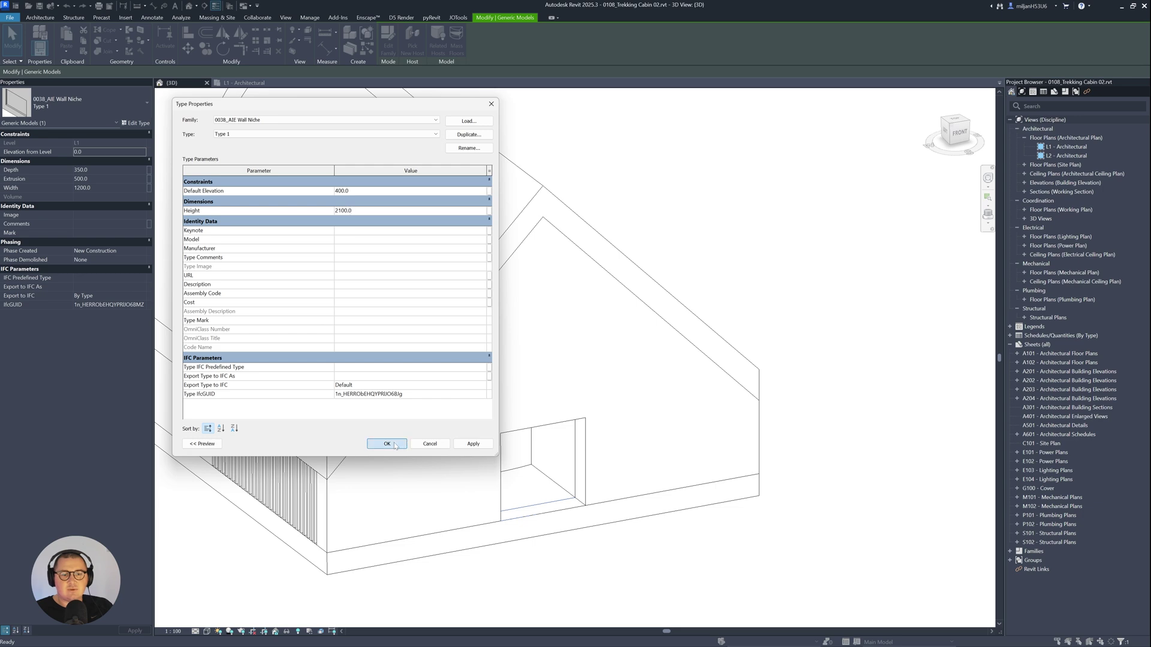
left_click(400, 443)
mouse_move(534, 444)
middle_mouse_down("shift")
mouse_move(437, 445)
mouse_move(406, 457)
mouse_move(560, 458)
mouse_move(522, 424)
mouse_move(528, 462)
mouse_move(513, 462)
mouse_move(600, 438)
mouse_move(491, 454)
mouse_move(527, 462)
middle_mouse_up("shift")
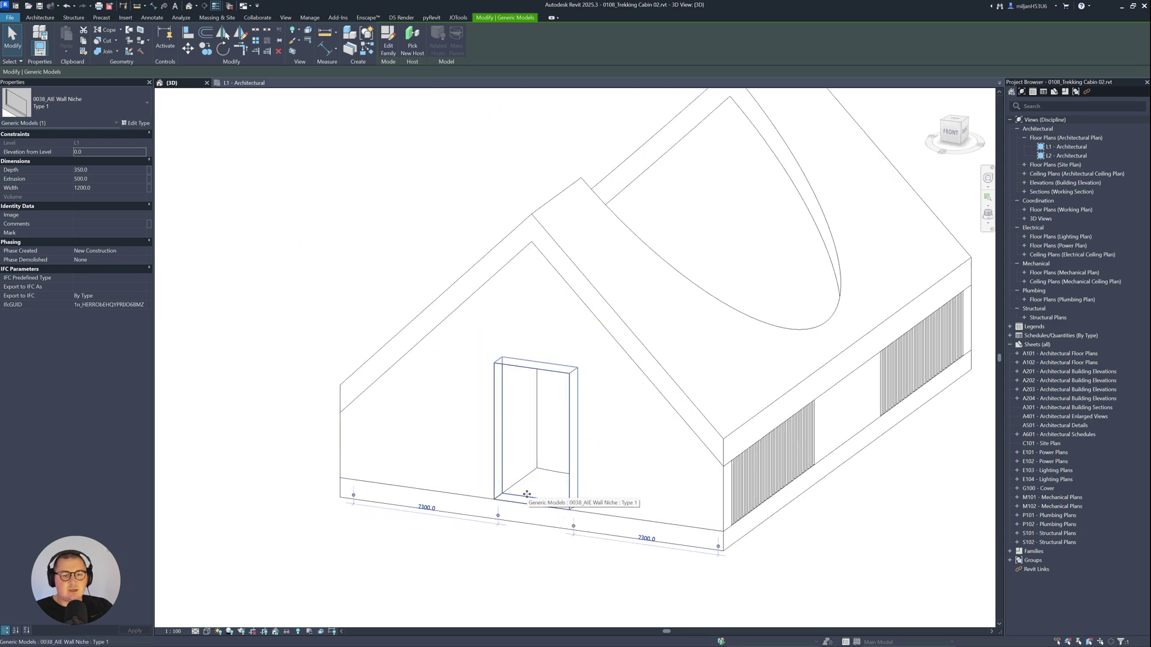
scroll(527, 494, "up", 3)
key("c")
key("s")
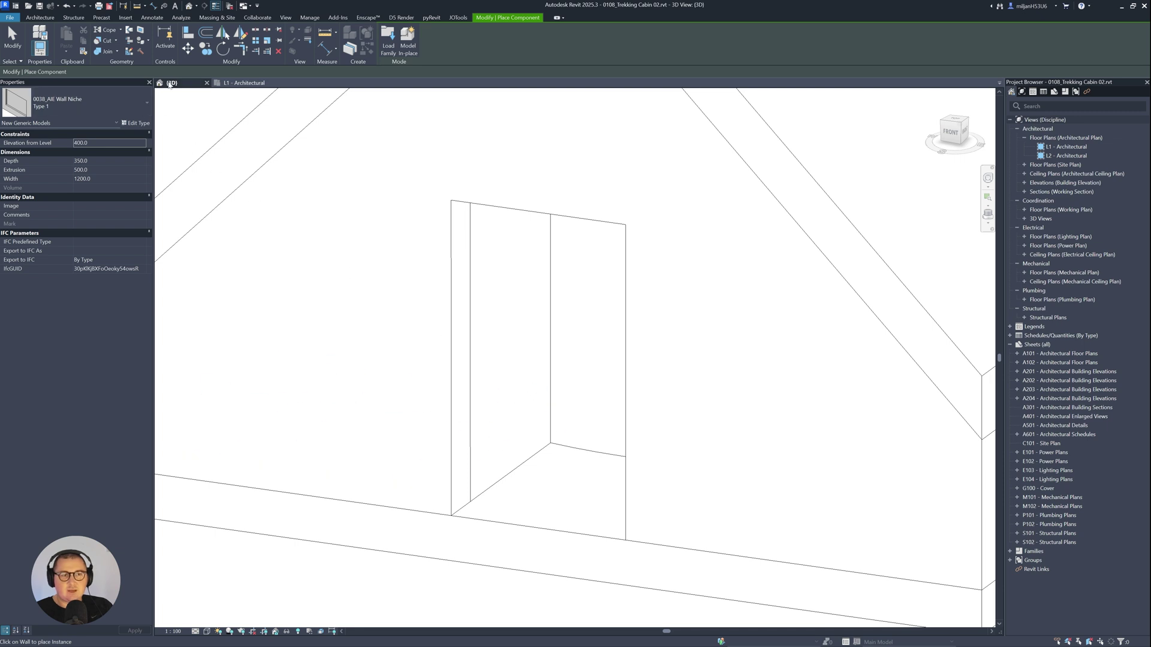
In the L1 plan, place a new niche in the wall beside the passage and select it.
left_click(242, 83)
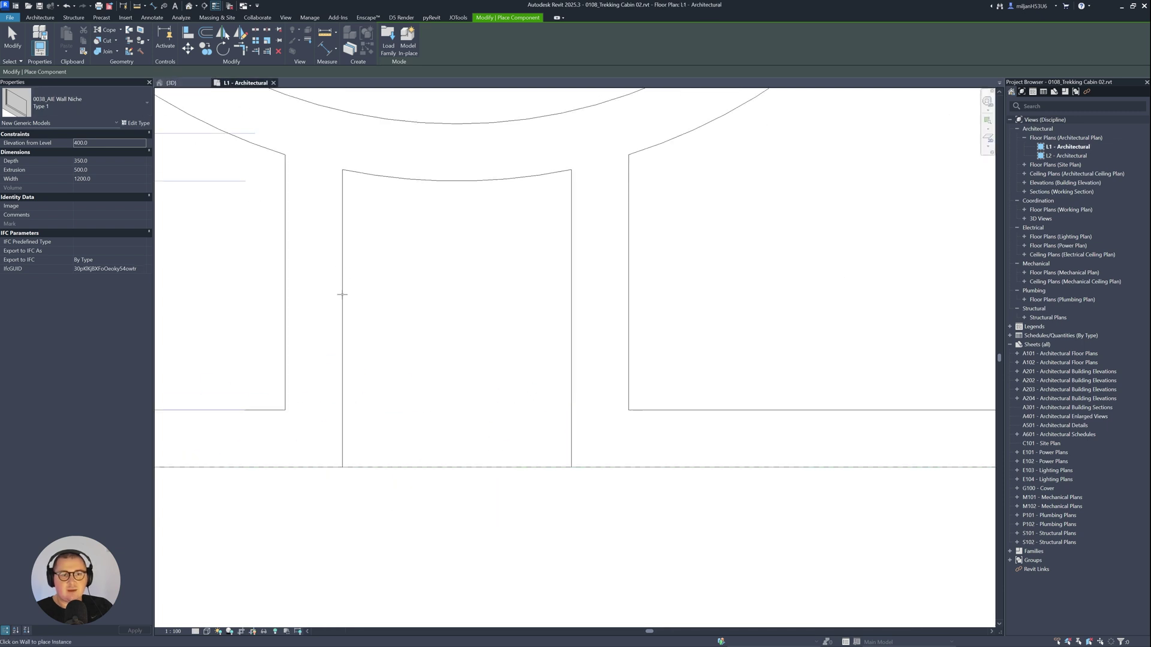
left_click(341, 294)
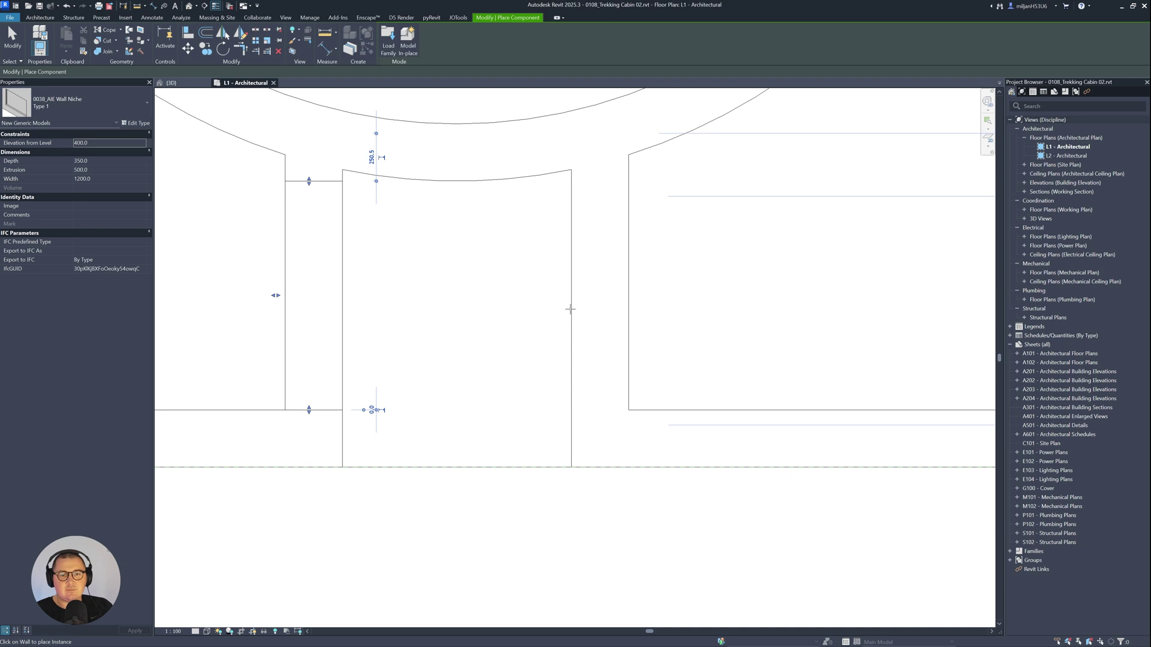
scroll(606, 375, "down", 3)
key("Escape")
key("Escape")
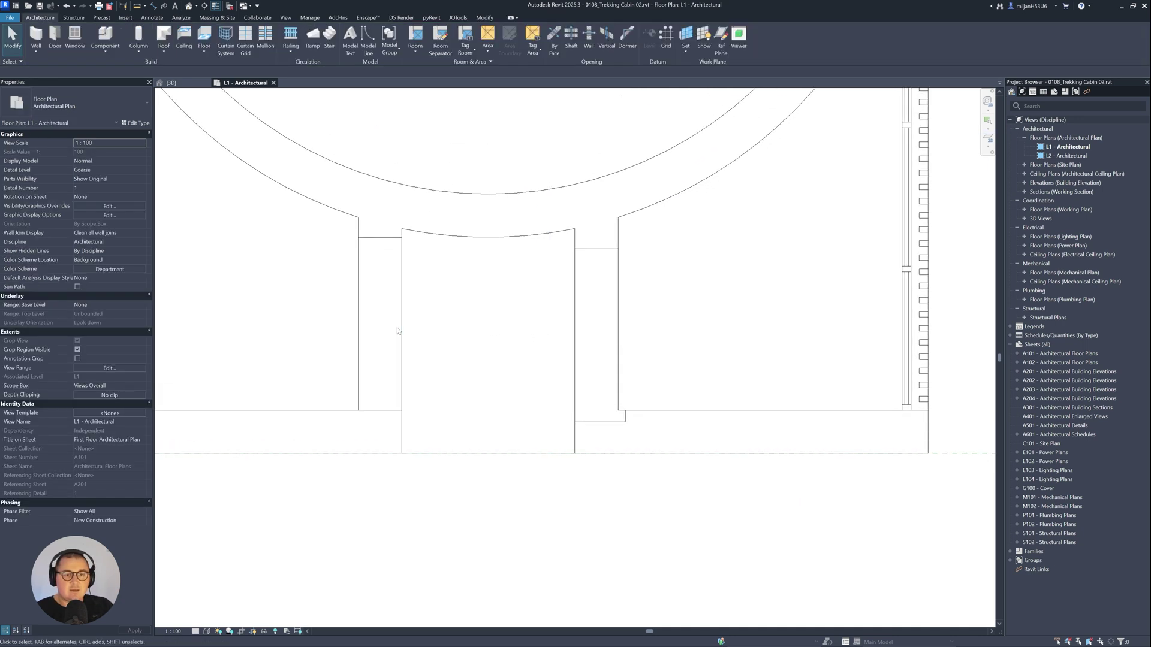
left_click(384, 324)
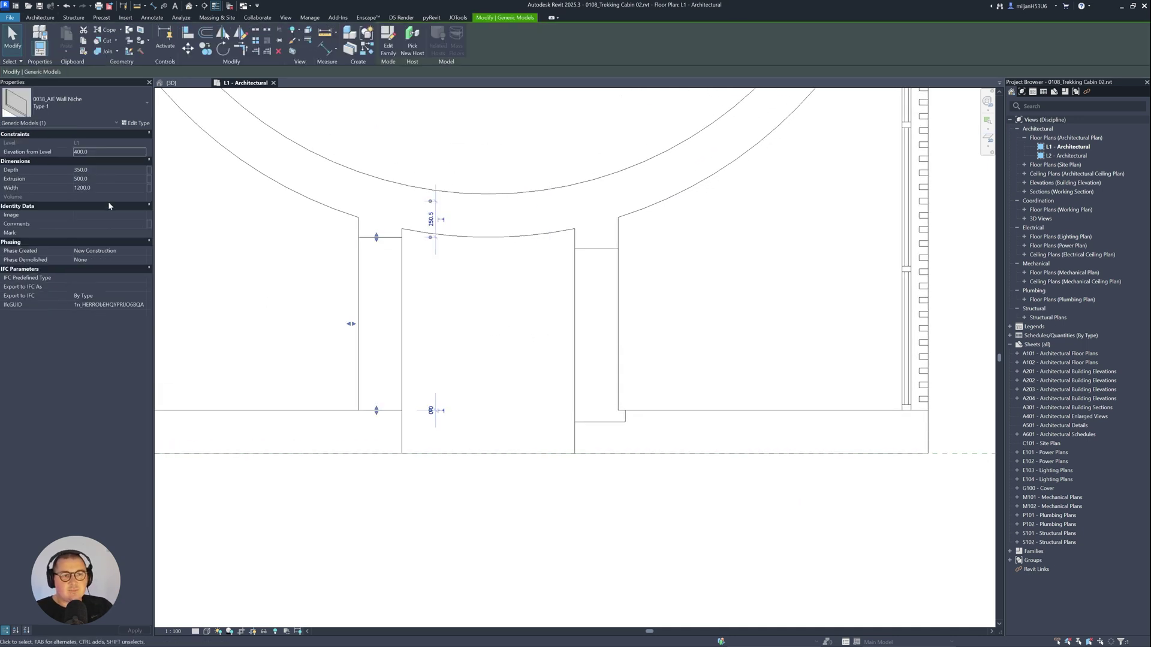
Set the Width of both niches to 900.
left_click(99, 188)
type("900")
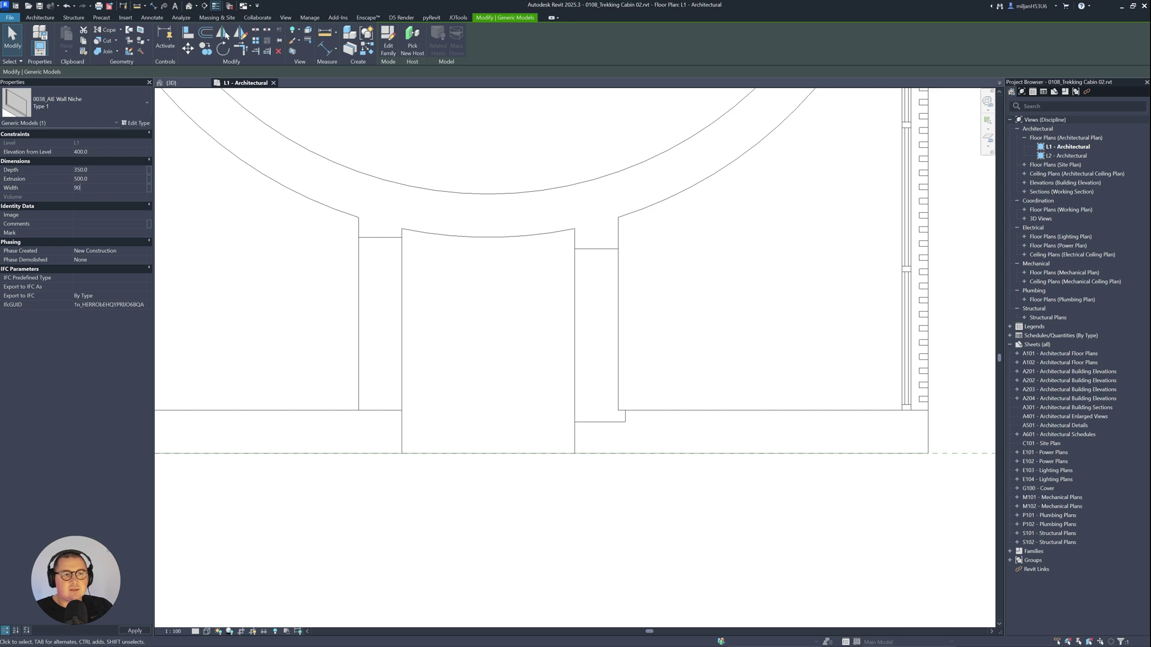
left_click(573, 323)
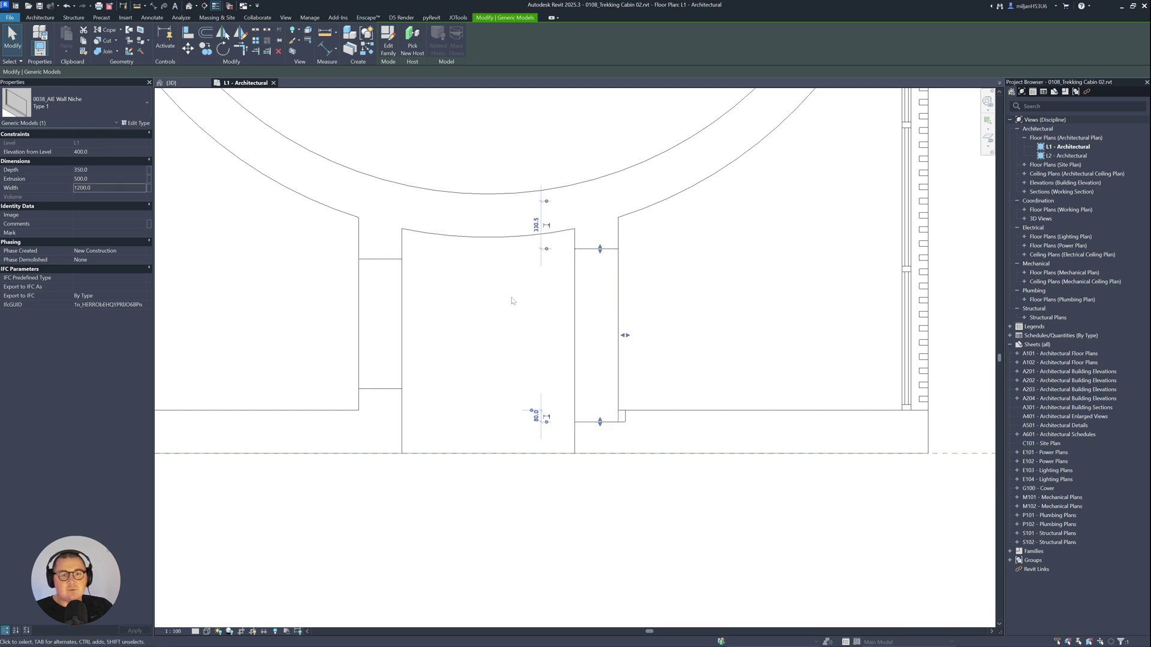
left_click(101, 188)
type("9")
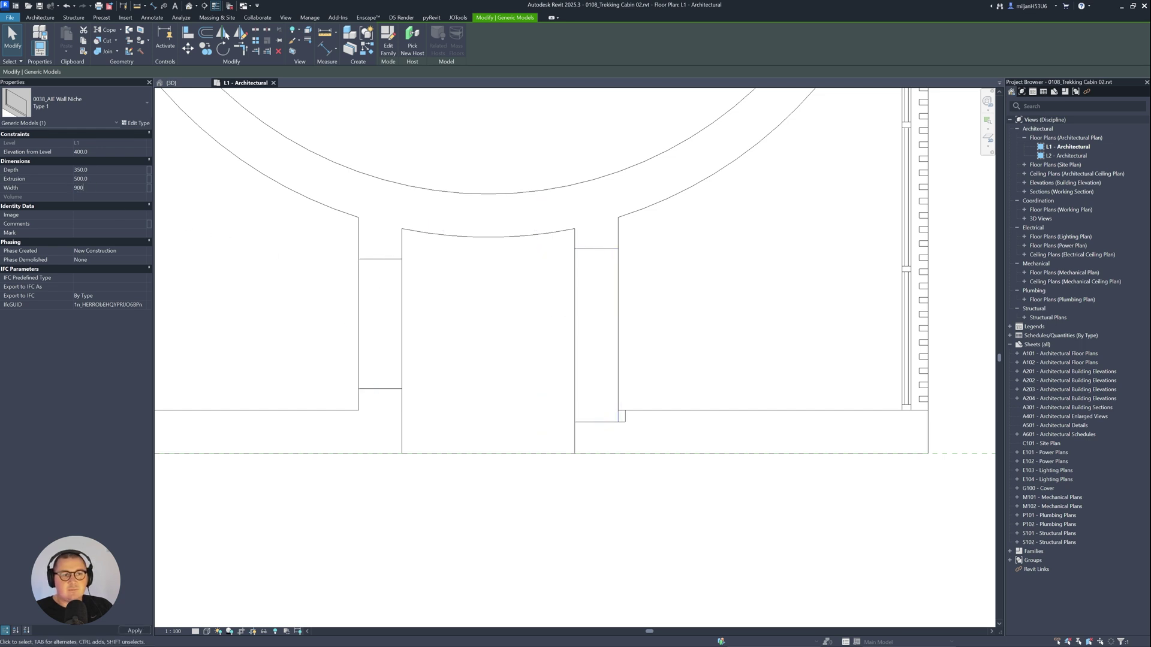
type("00")
key("Return")
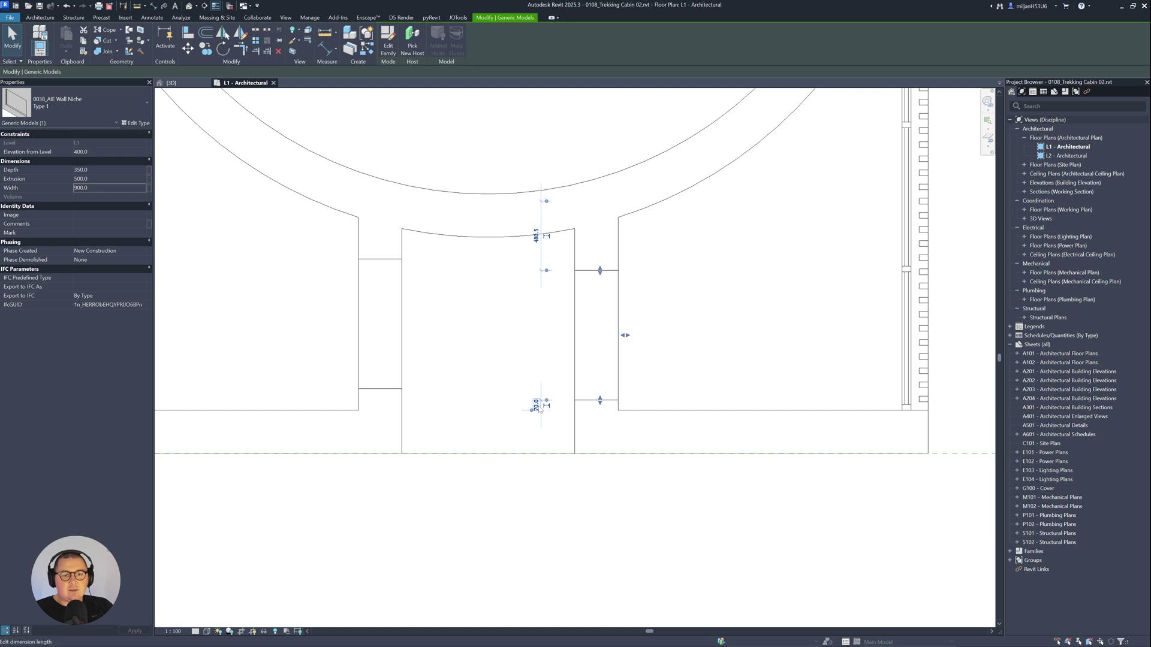
Set both niches' temporary offset dimensions to 0 so they sit flush with the wall faces.
left_click_drag(539, 411, 624, 411)
scroll(537, 407, "up", 2)
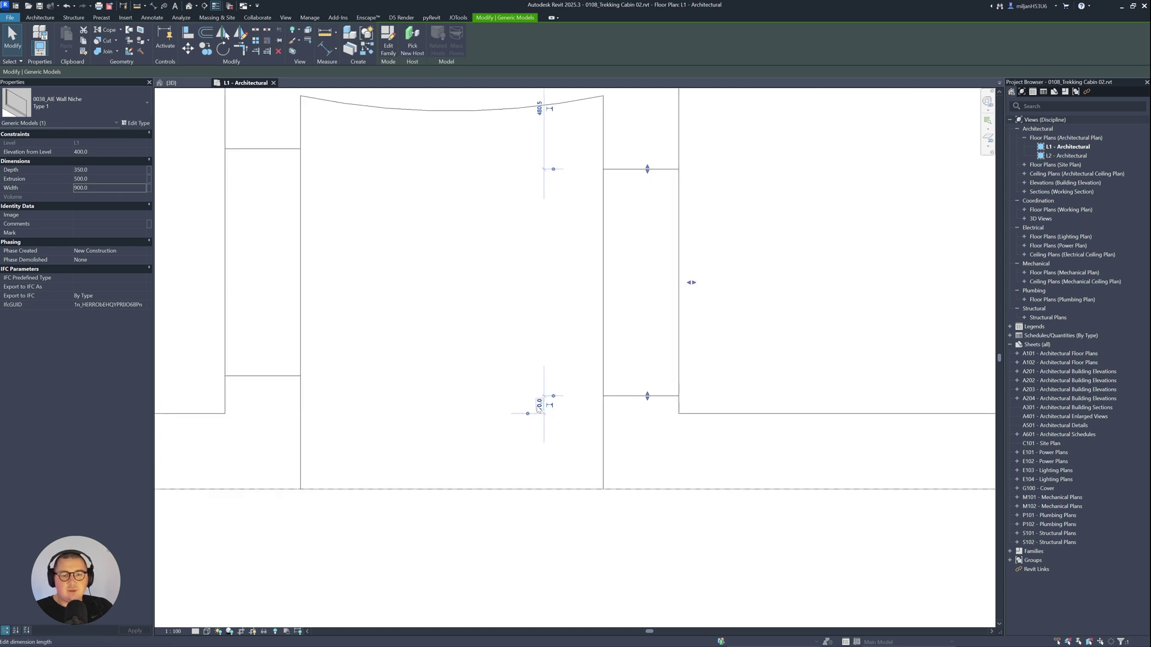
left_click(540, 405)
type("0")
key("Return")
scroll(507, 382, "down", 2)
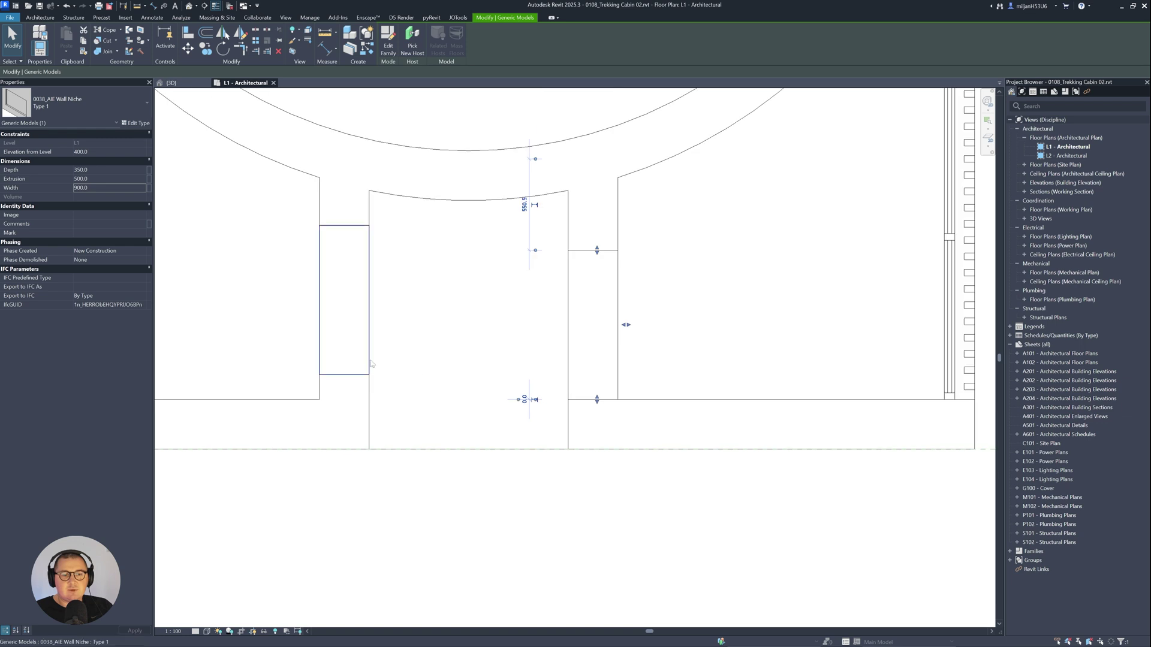
left_click(370, 364)
left_click(398, 385)
type("0")
key("Return")
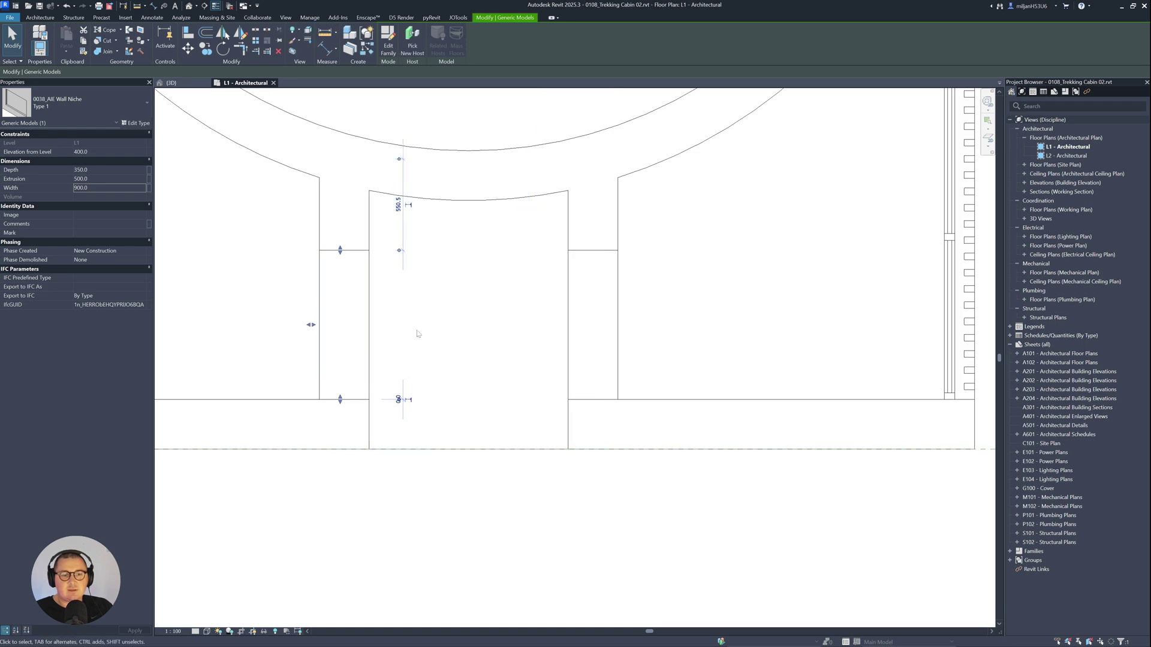
key("Escape")
left_click(171, 82)
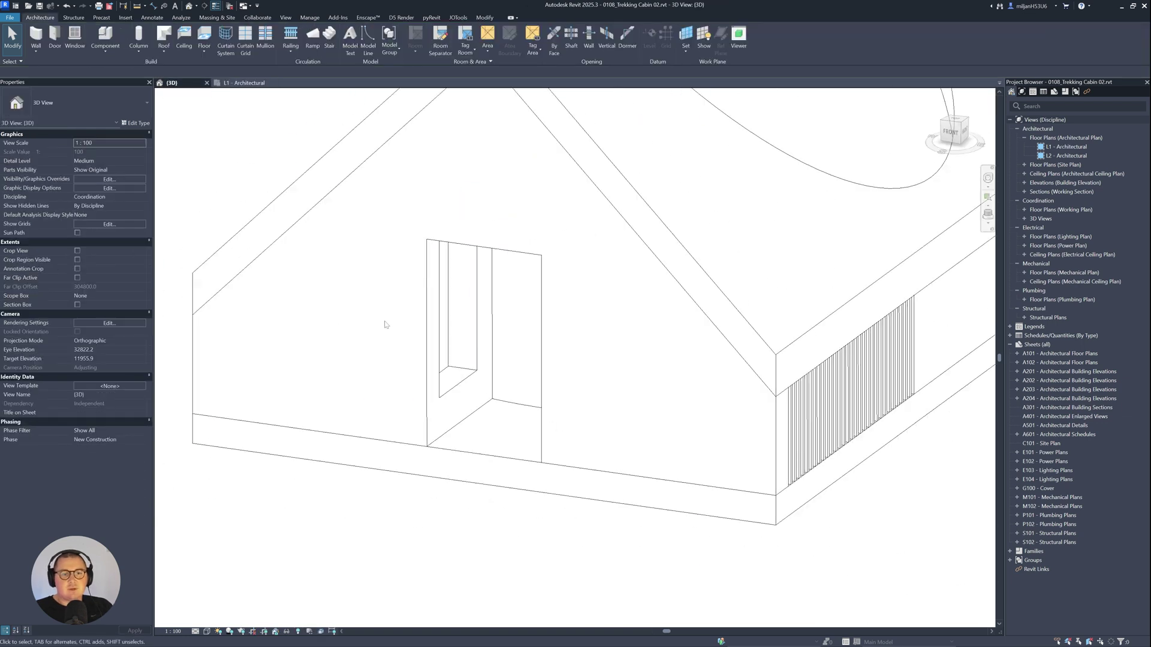
Select both niches in 3D, set Elevation from Level to 0, and orbit to check them.
middle_click_drag(449, 385, 384, 376, "shift")
left_click(528, 385)
left_click(387, 367, "ctrl")
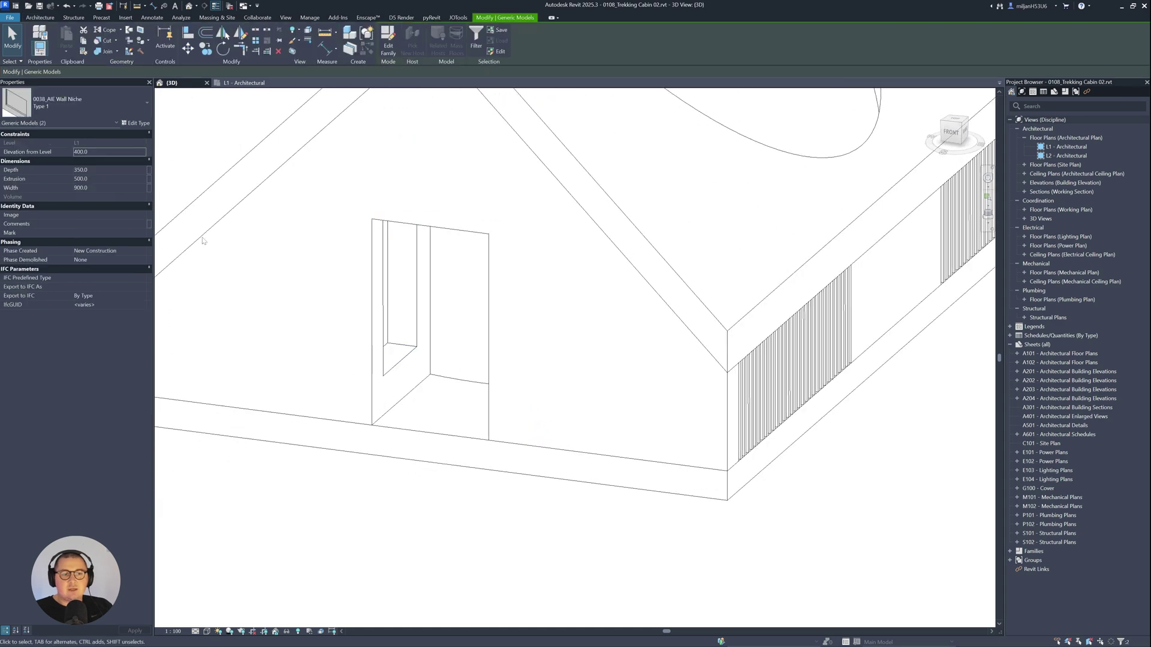
double_click(92, 153)
type("0")
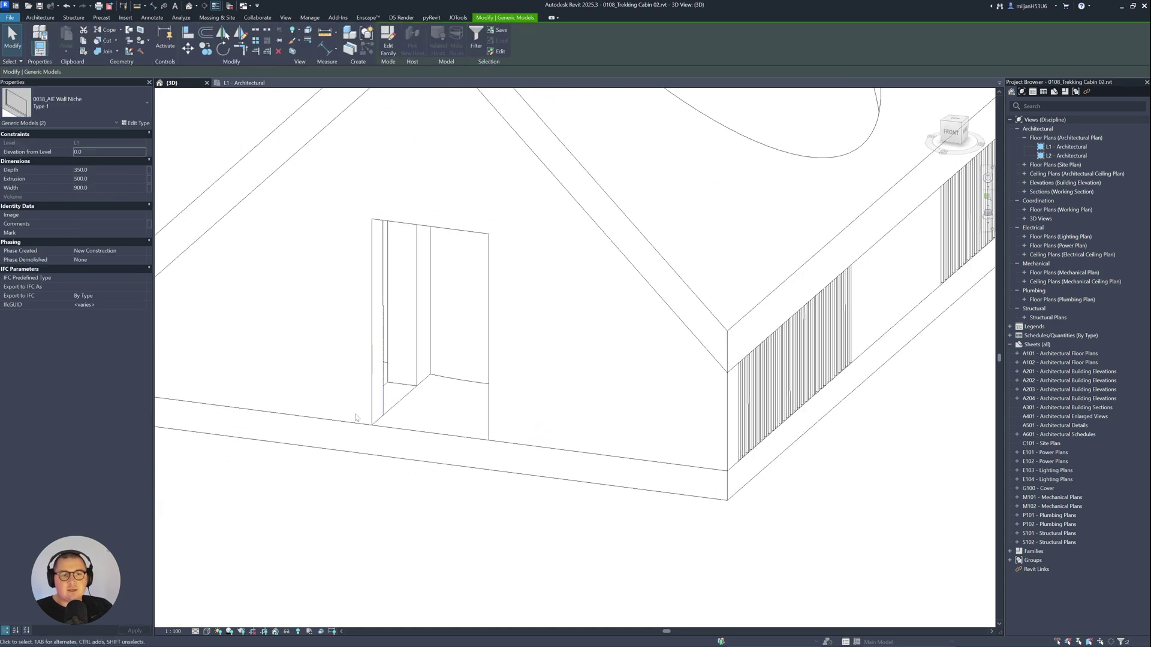
middle_click_drag(371, 458, 594, 459, "shift")
scroll(593, 460, "down", 4)
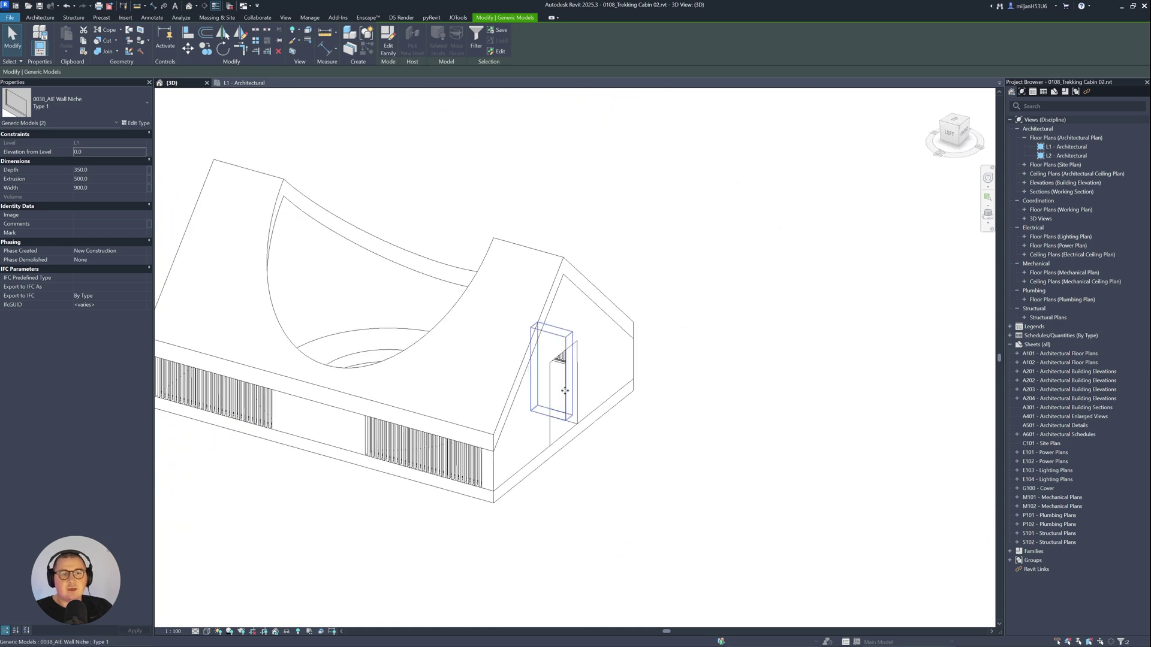
middle_click_drag(563, 390, 554, 457, "shift")
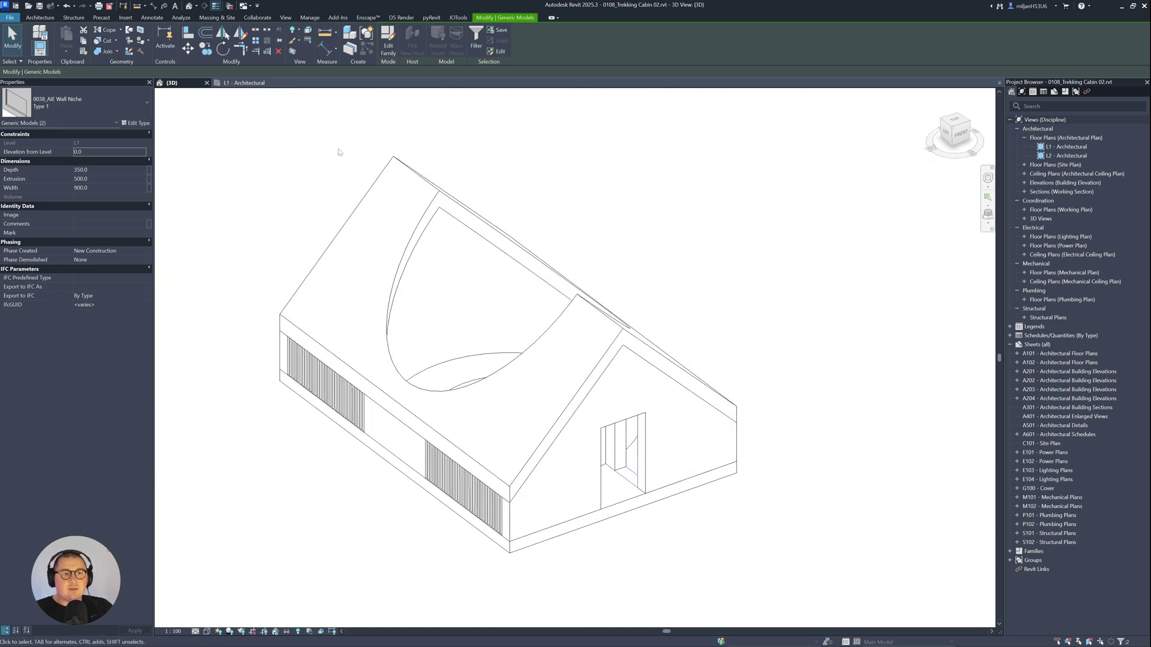
left_click(256, 92)
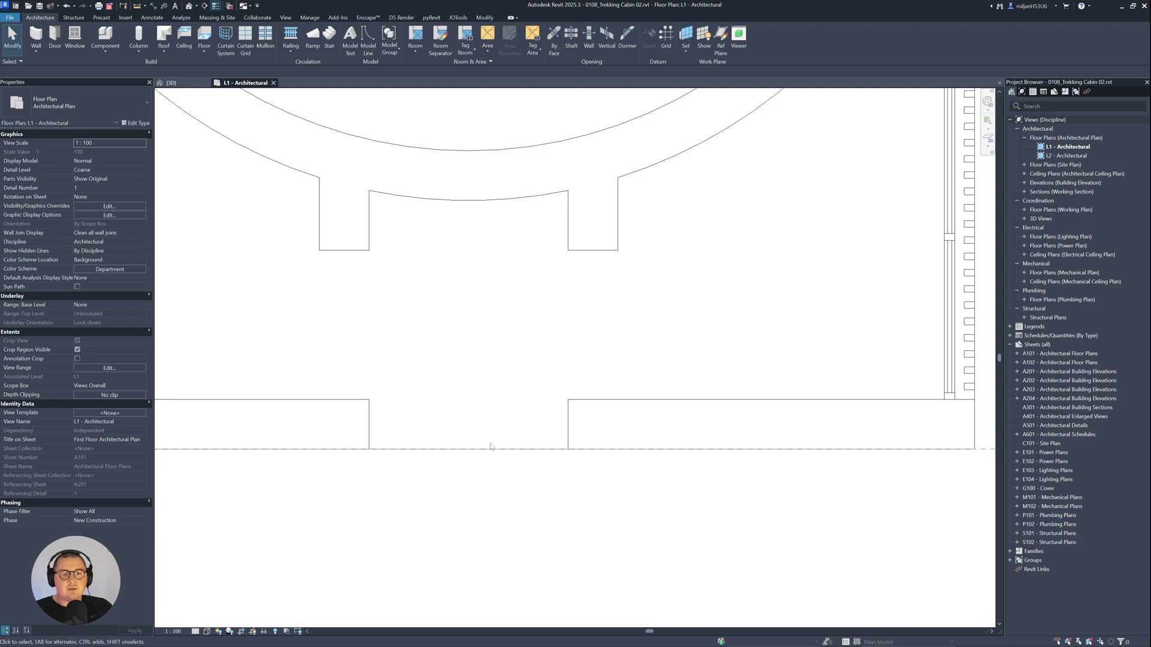
Create Similar niches on the north recess's back wall and side wall.
left_click(490, 447)
key("c")
key("s")
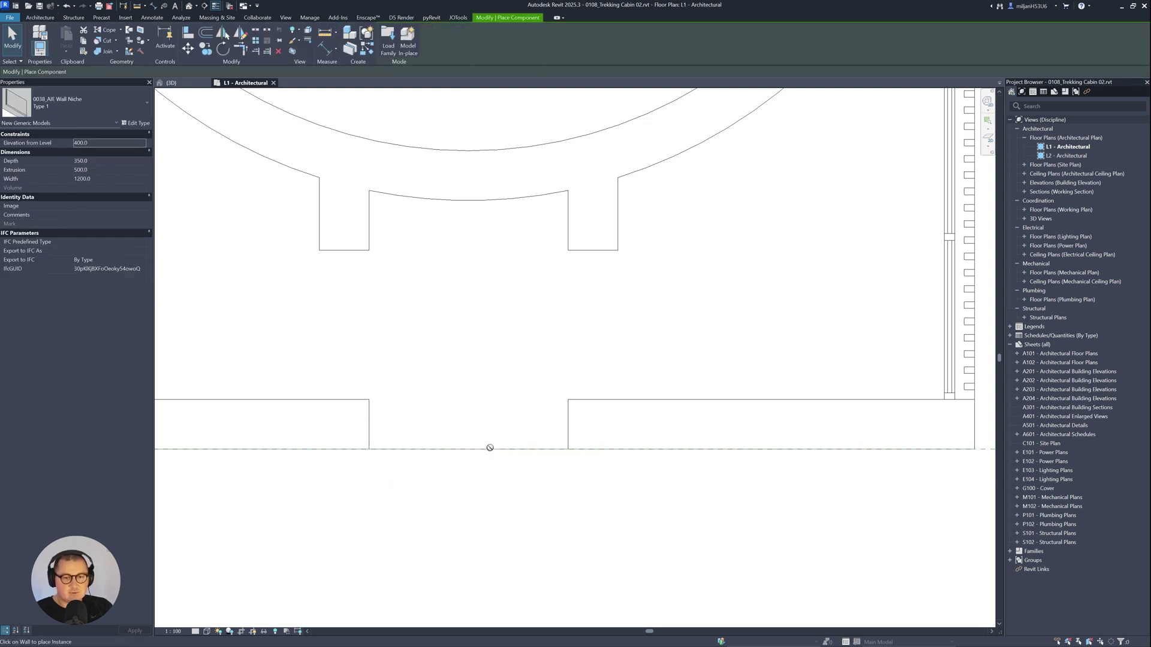
scroll(489, 449, "down", 5)
scroll(496, 208, "up", 5)
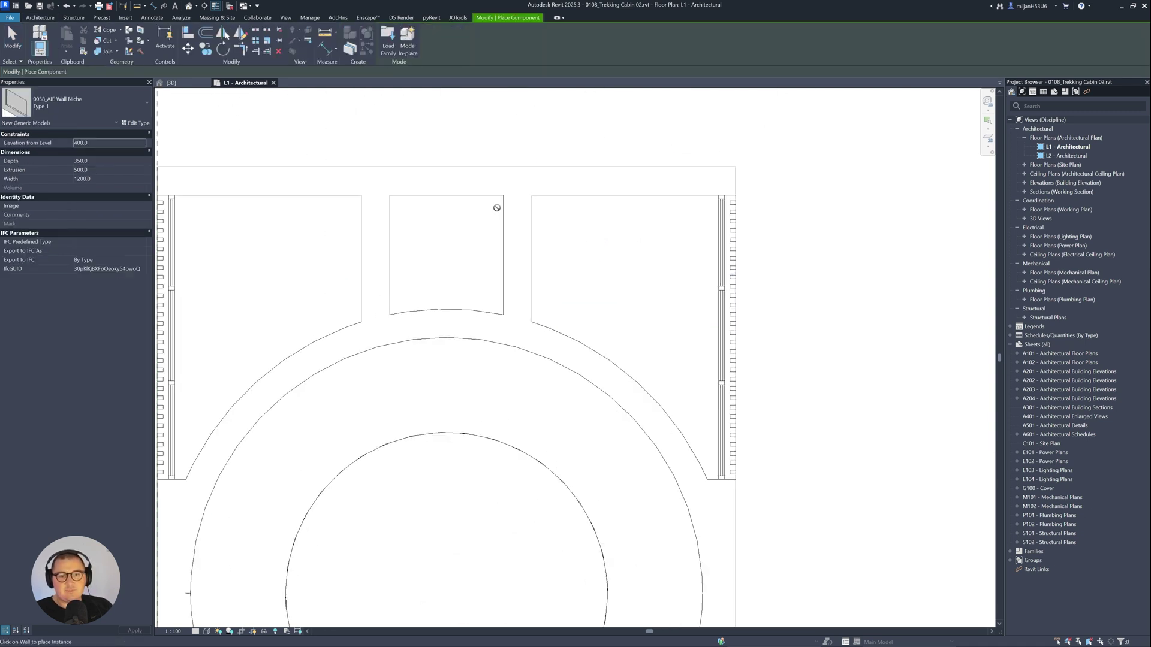
left_click(445, 166)
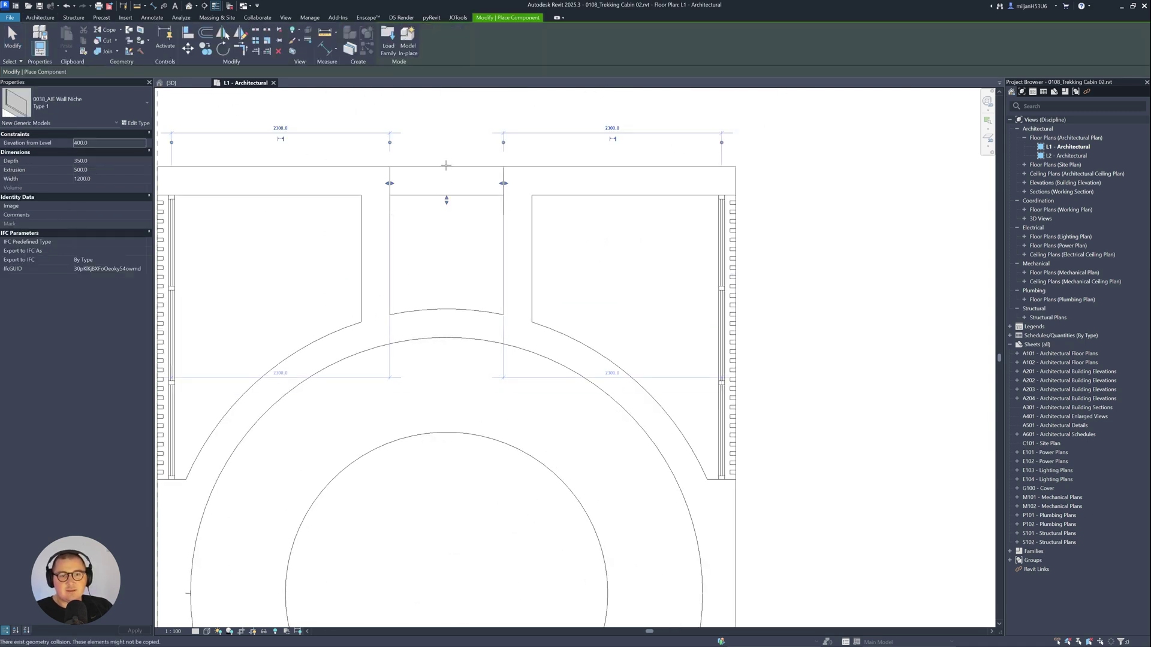
left_click(389, 242)
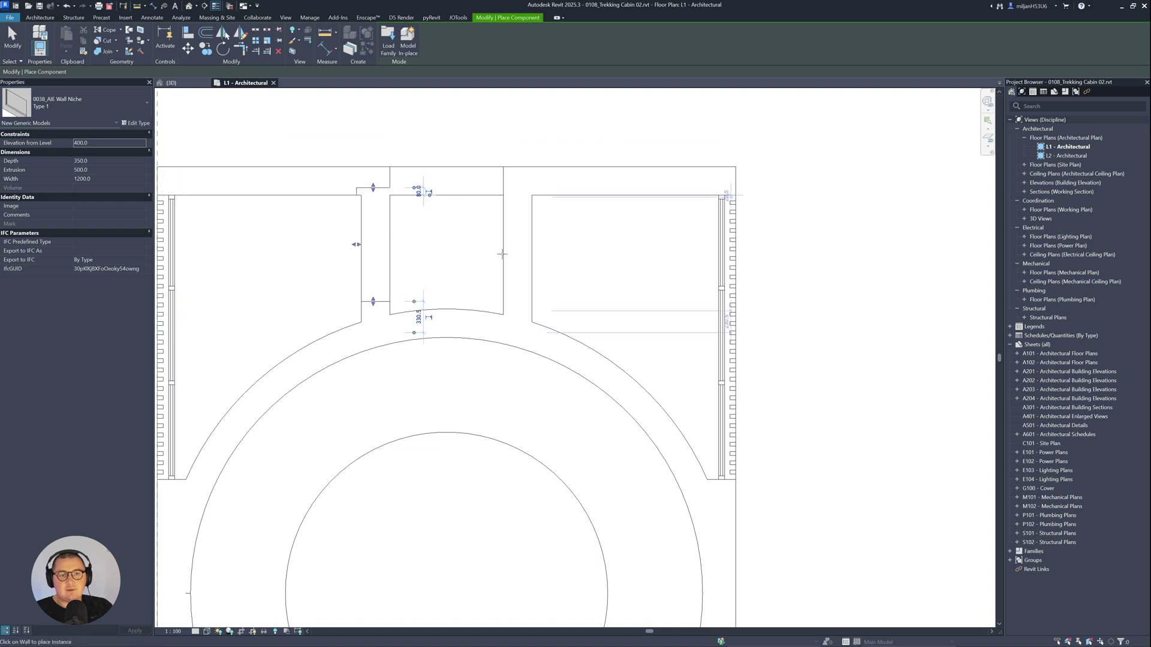
key("Escape")
key("Escape")
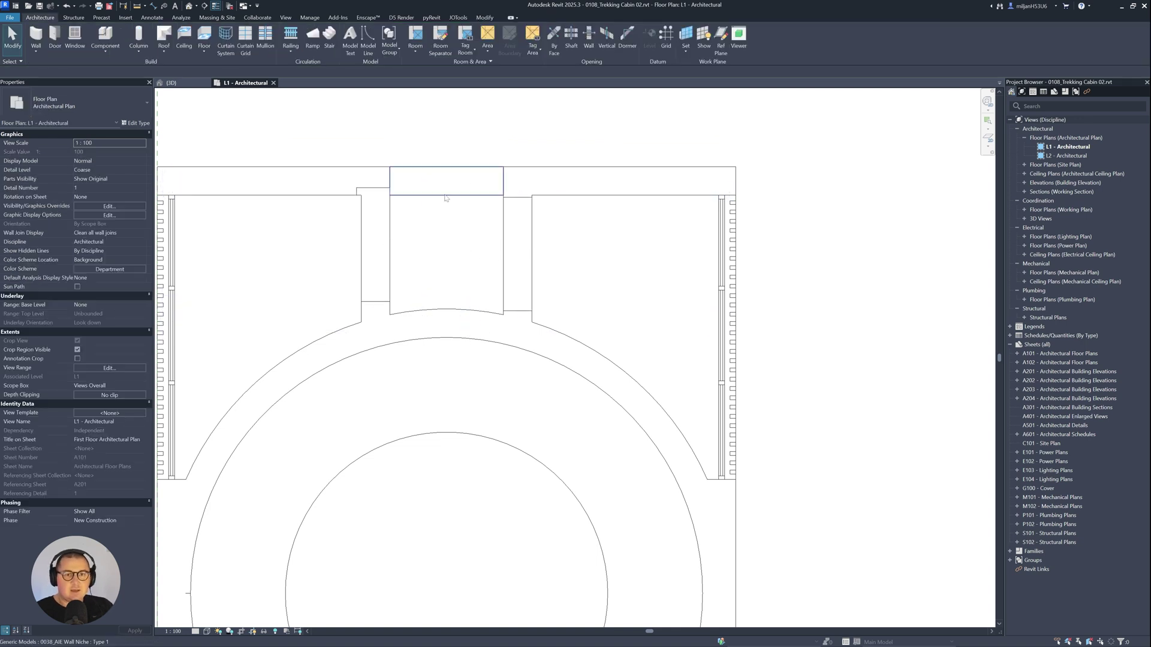
Use Match Type to give the new niches the lower niche's type.
left_click(445, 198)
scroll(462, 227, "down", 4)
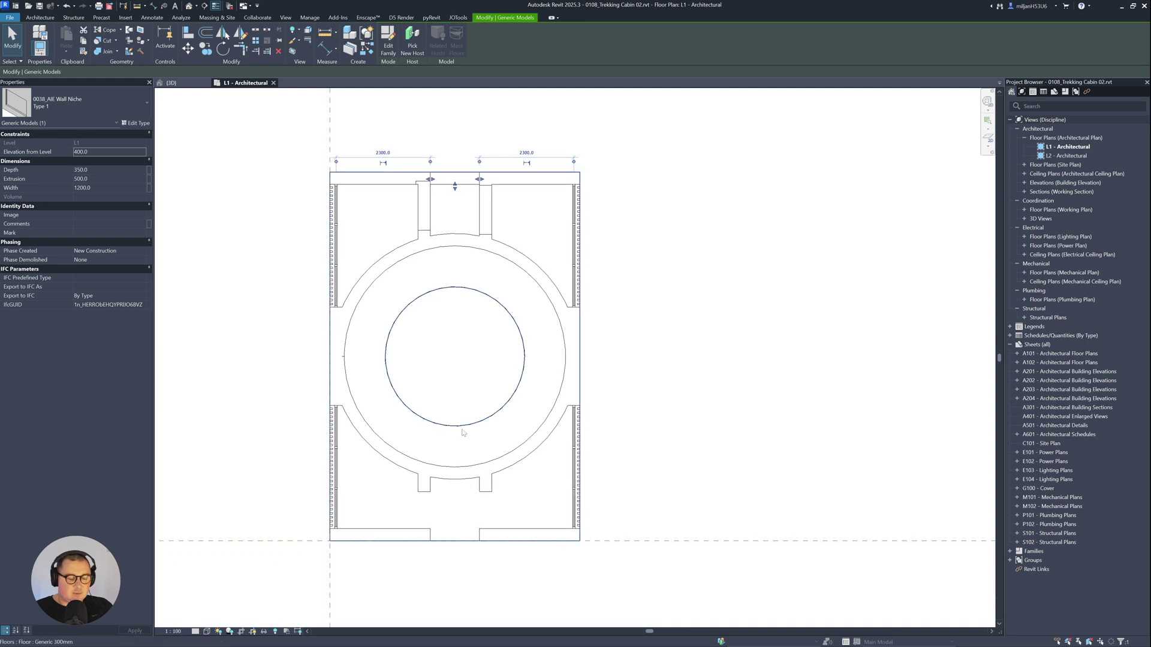
key("a")
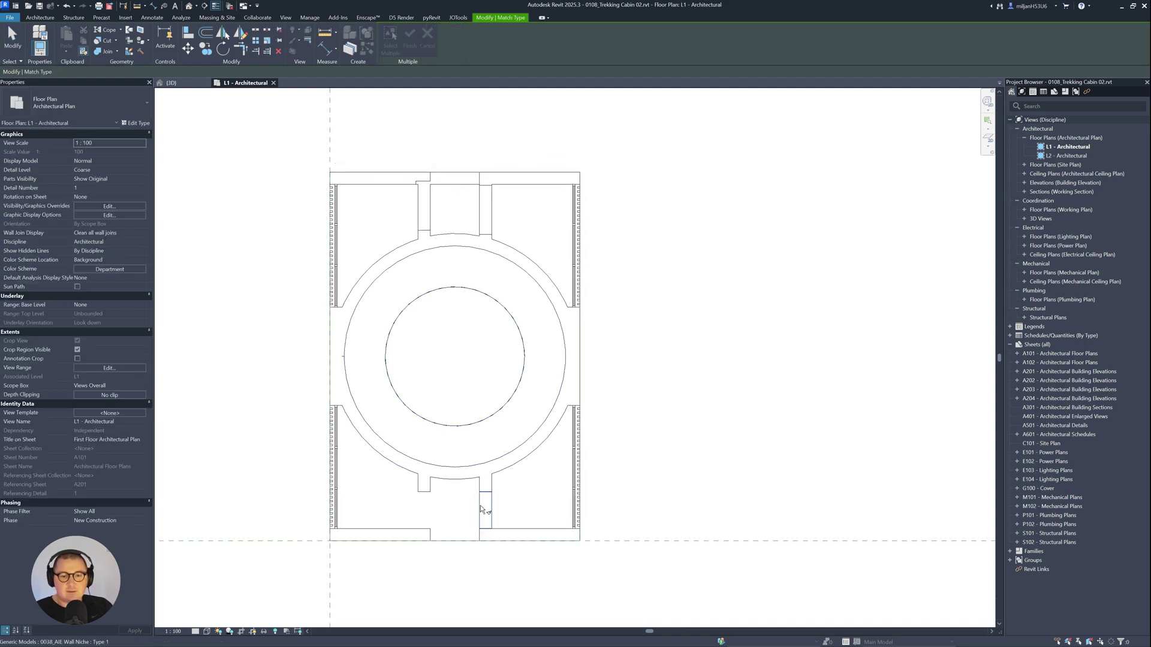
left_click(480, 507)
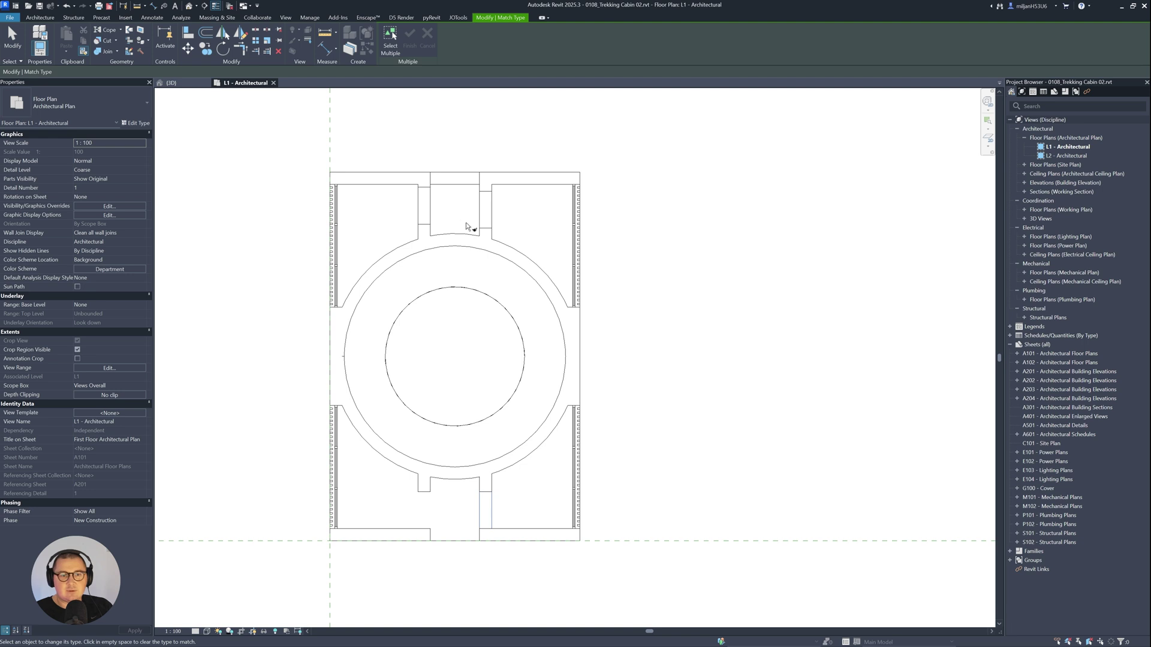
scroll(457, 217, "up", 3)
key("Escape")
key("Escape")
Set the back-wall niche's Elevation from Level to 0.
left_click(396, 182)
middle_click_drag(395, 183, 406, 248)
scroll(405, 246, "up", 1)
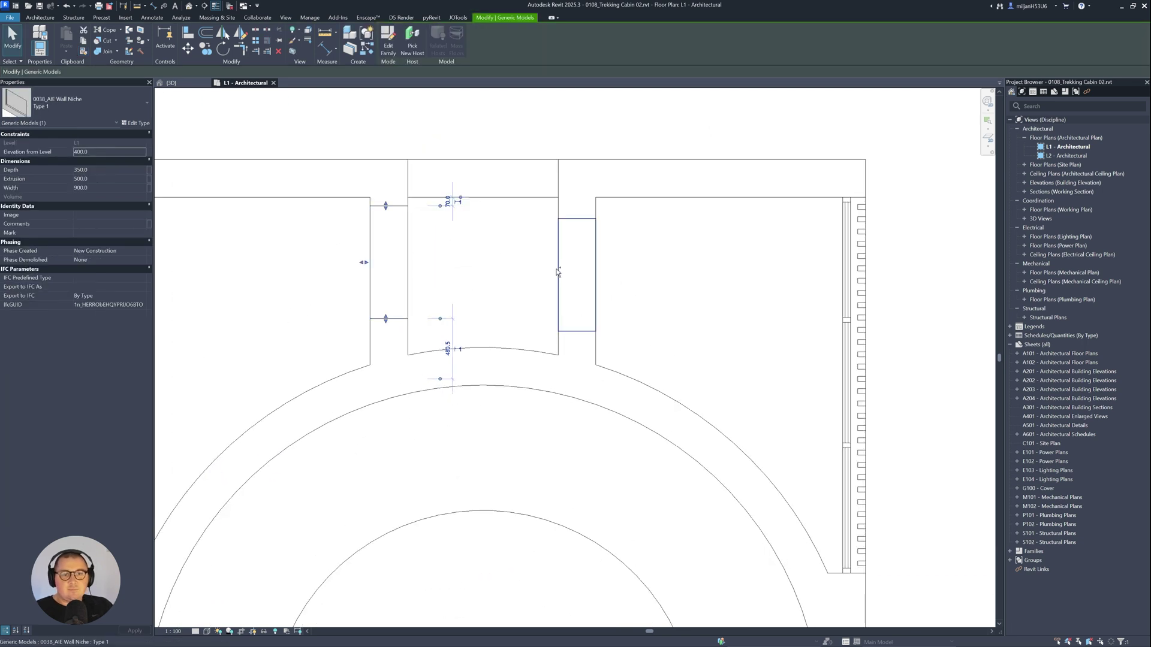
left_click(557, 271, "ctrl")
left_click(409, 175)
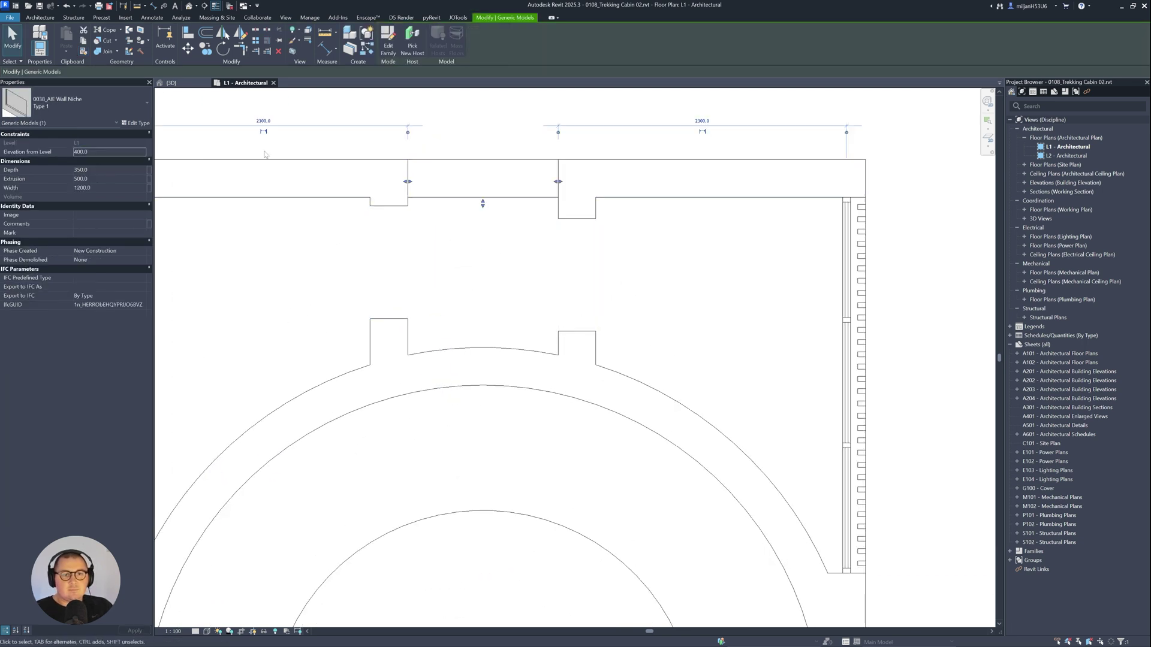
type("0")
Set both side niches' distances to the recess corners to 0.
left_click(371, 237)
scroll(429, 207, "up", 6)
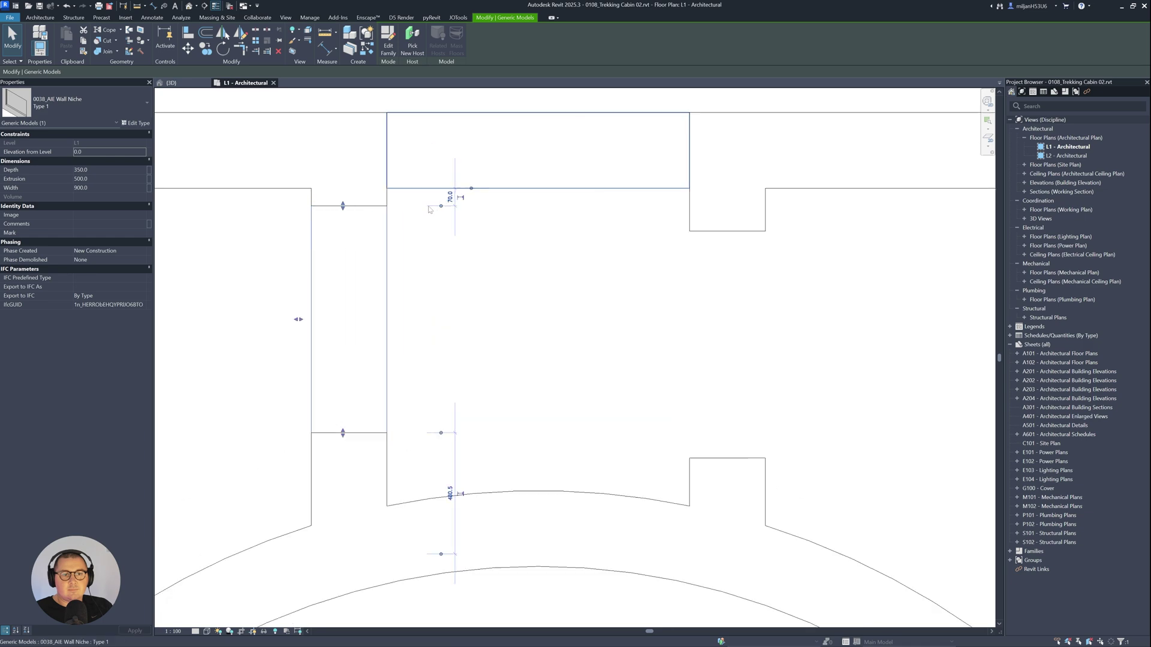
left_click(455, 197)
type("0")
key("Return")
scroll(470, 227, "down", 3)
left_click(640, 265)
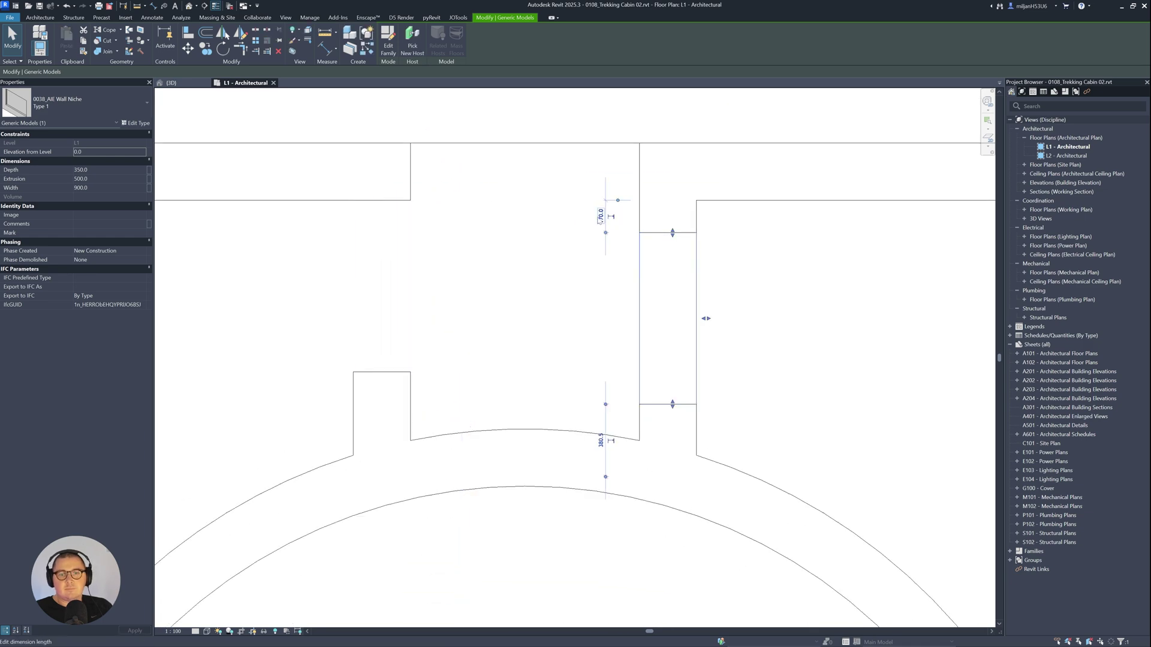
left_click(601, 217)
type("0")
key("Return")
left_click(534, 277)
Check the new recess niches in 3D, then return to the L1 floor plan.
left_click(171, 83)
middle_click_drag(423, 390, 527, 455, "shift")
scroll(478, 491, "up", 4)
middle_click_drag(478, 491, 455, 353, "shift")
scroll(263, 119, "up", 1)
left_click(245, 87)
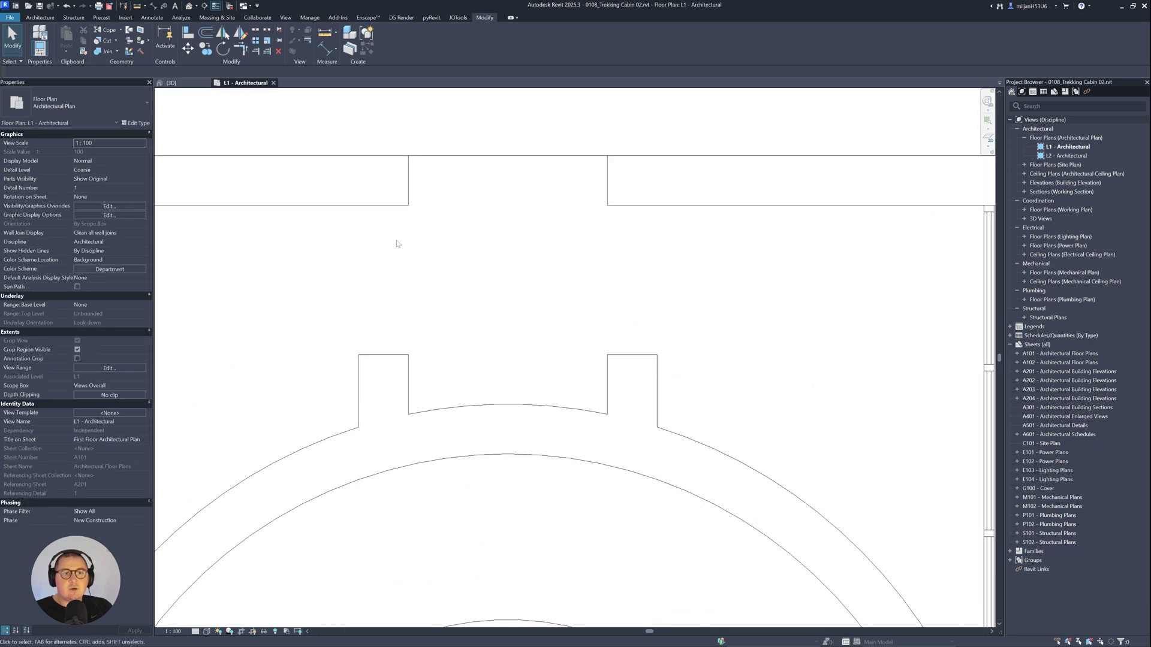
scroll(395, 244, "down", 5)
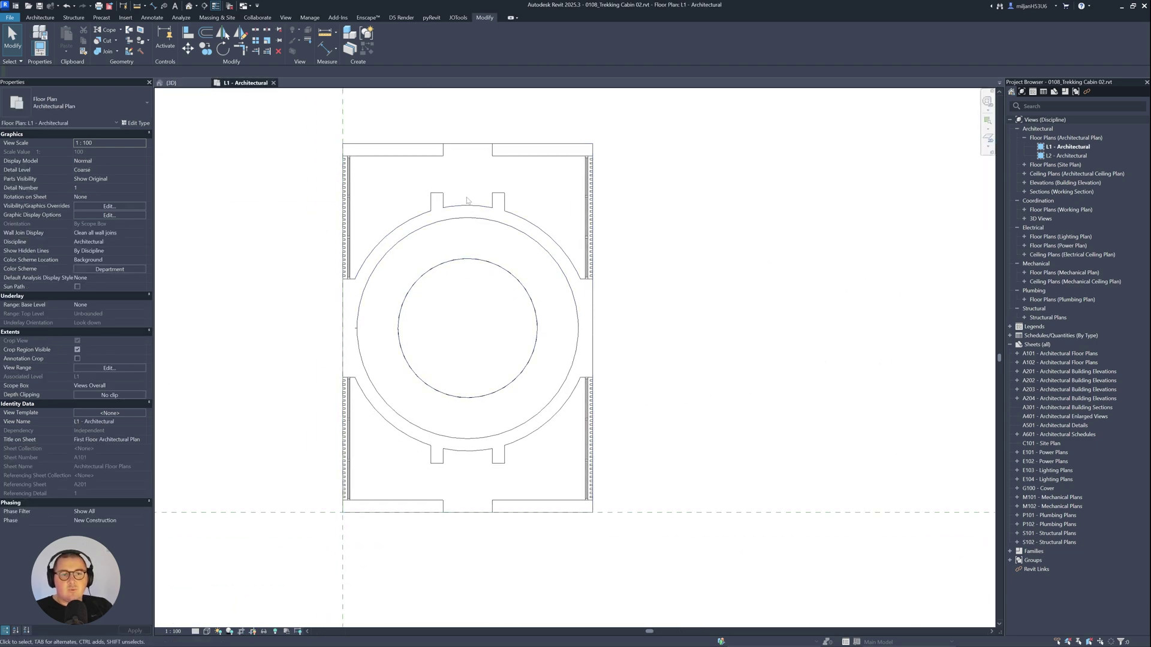
scroll(484, 200, "up", 3)
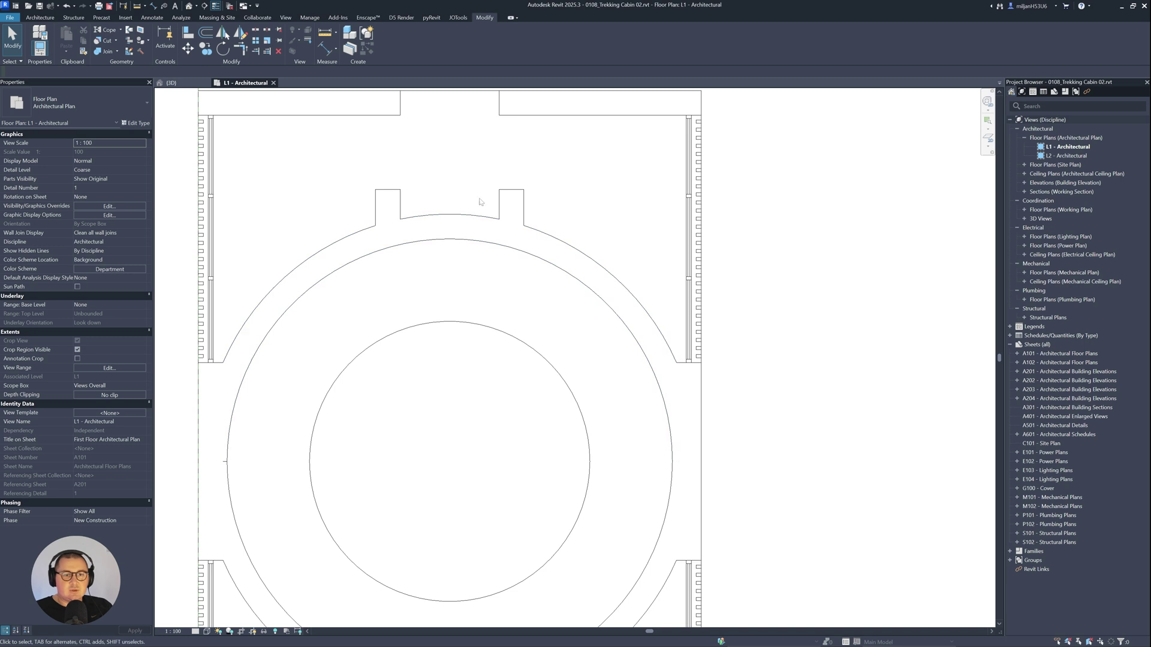
Place another wall niche of the same type on the curved courtyard wall with Create Similar (CS).
scroll(479, 202, "down", 2)
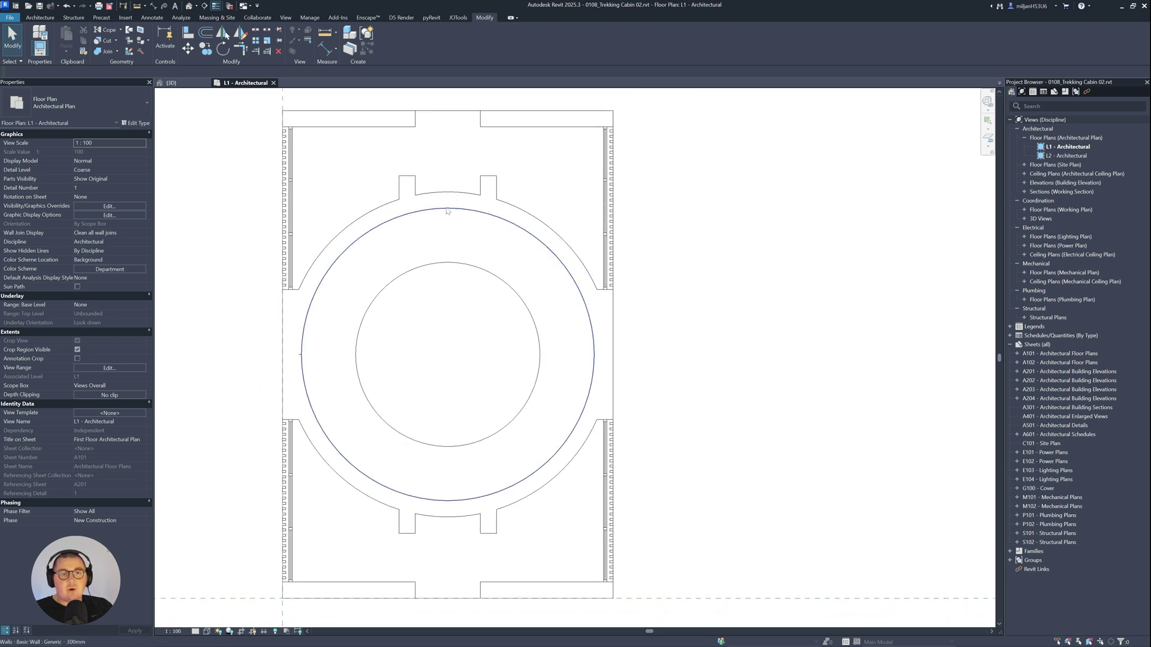
scroll(446, 211, "up", 1)
scroll(449, 194, "up", 1, "ctrl")
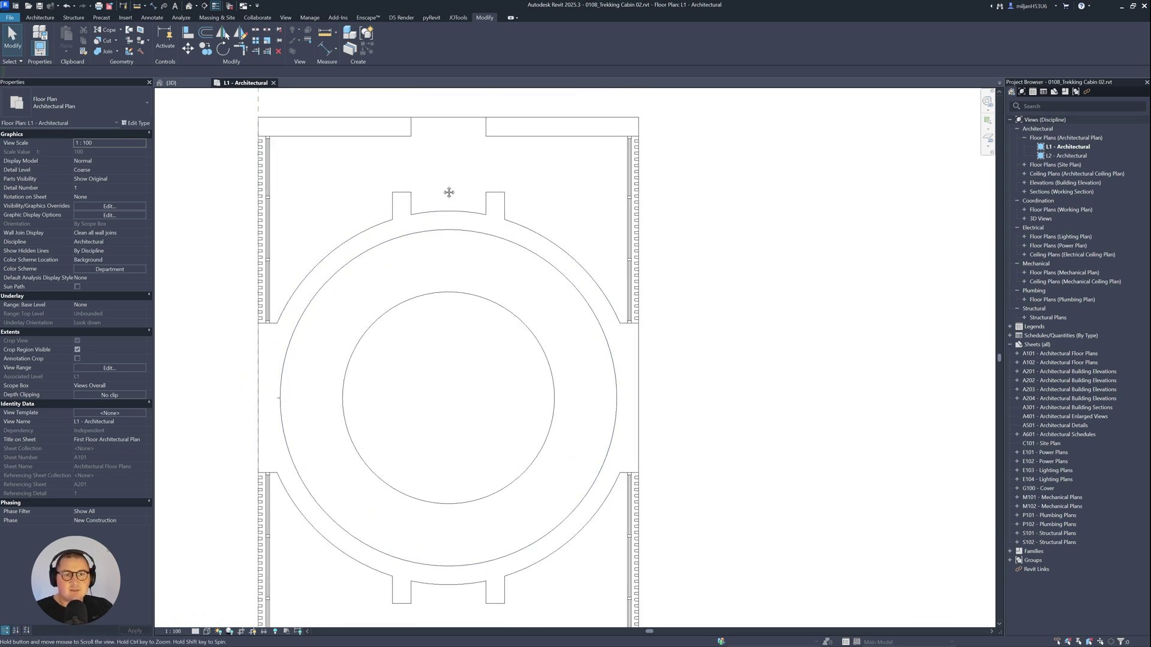
left_click(410, 172)
key("c")
key("s")
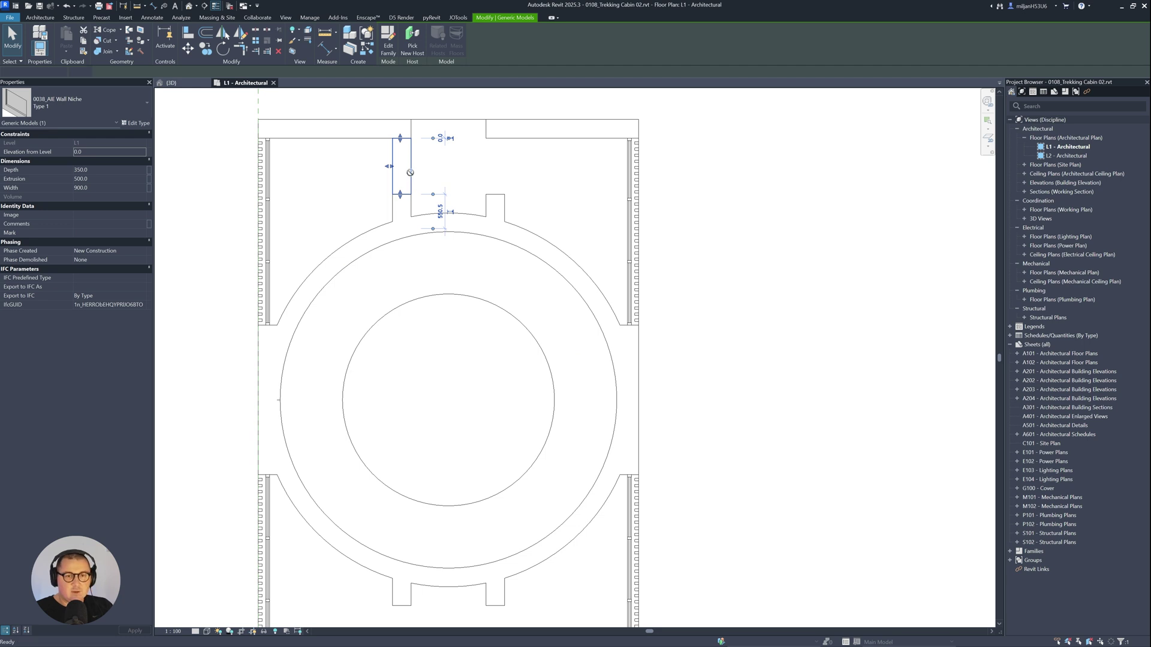
left_click(447, 231)
scroll(452, 229, "up", 3)
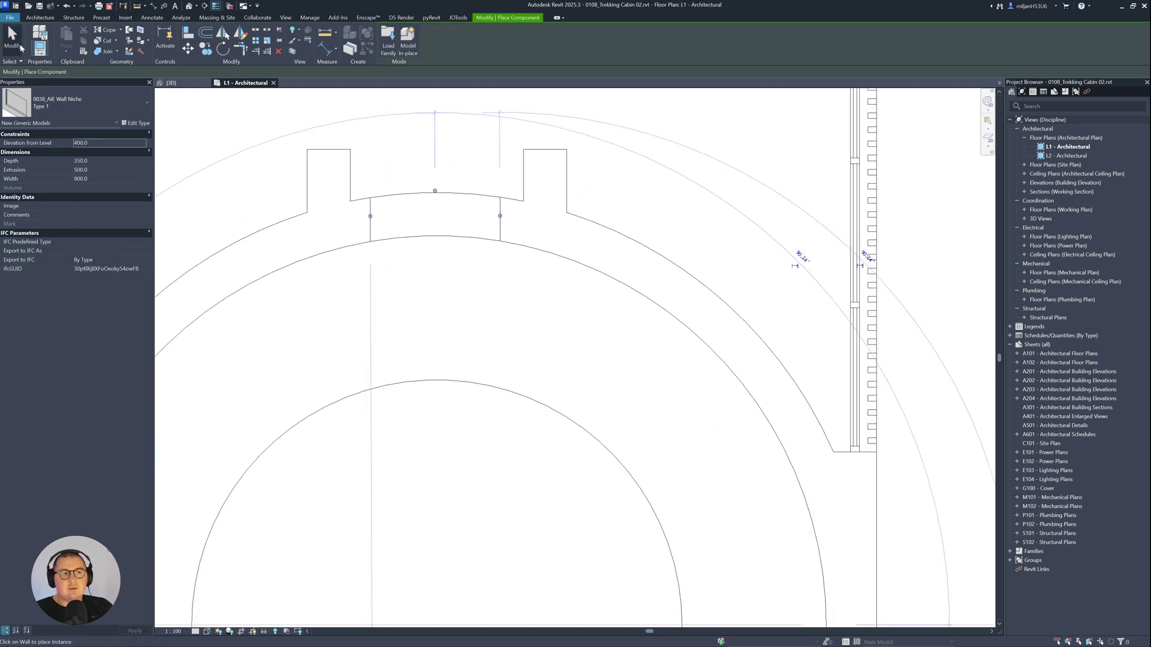
left_click(21, 48)
Slide the curved-wall niche along the wall and keep its width at 1200.0.
left_click(378, 219)
scroll(376, 220, "up", 3)
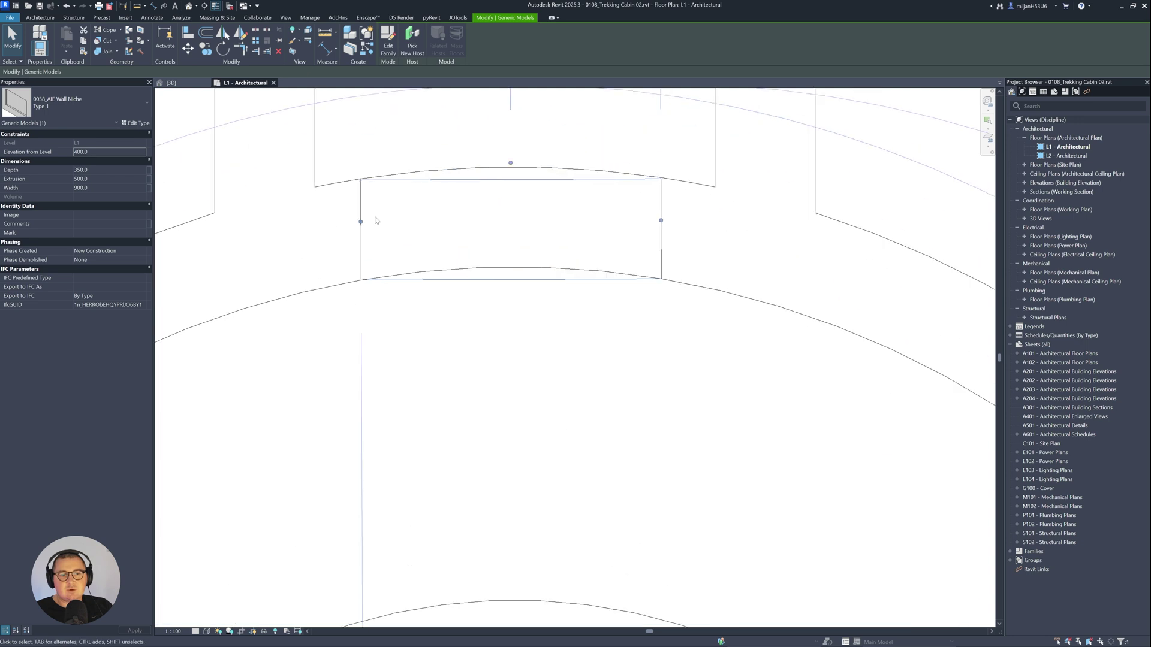
mouse_move(360, 222)
left_mouse_down()
mouse_move(318, 228)
mouse_move(353, 227)
left_mouse_up()
left_click(381, 235)
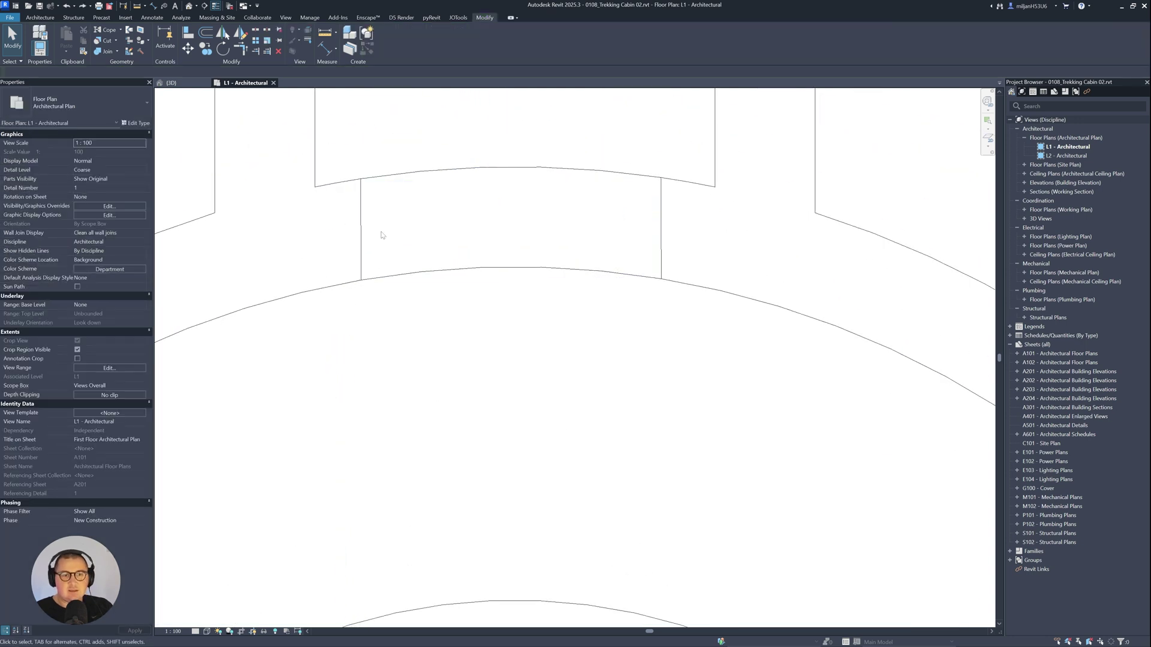
left_click(366, 233)
left_click(396, 201)
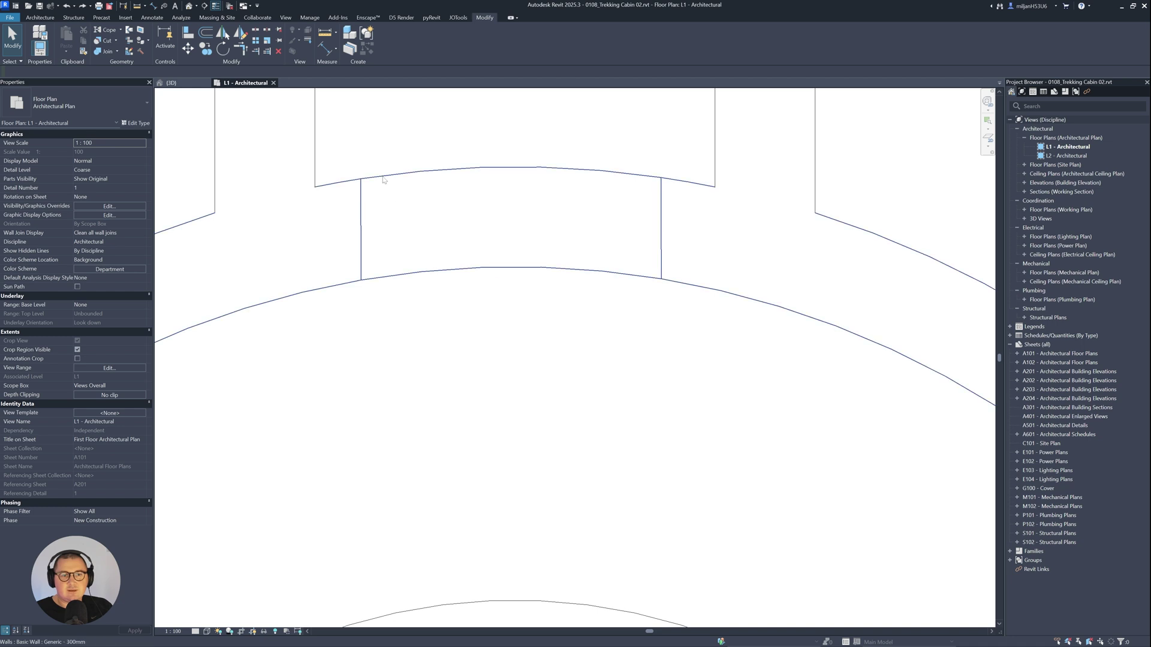
left_click(383, 181)
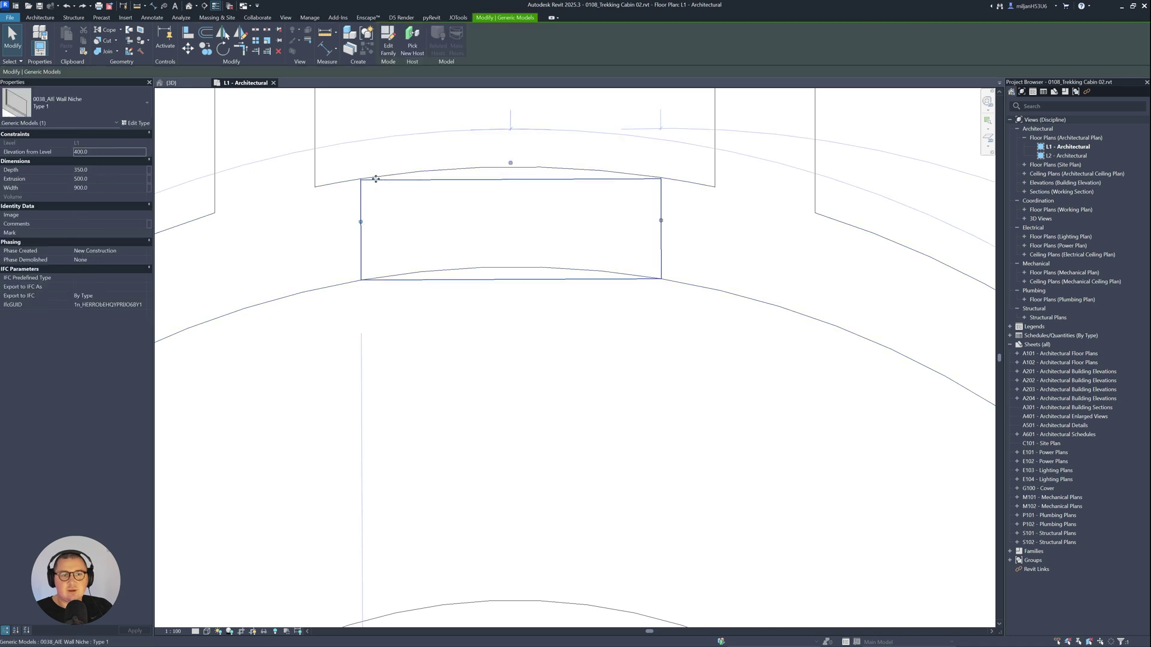
left_click(111, 179)
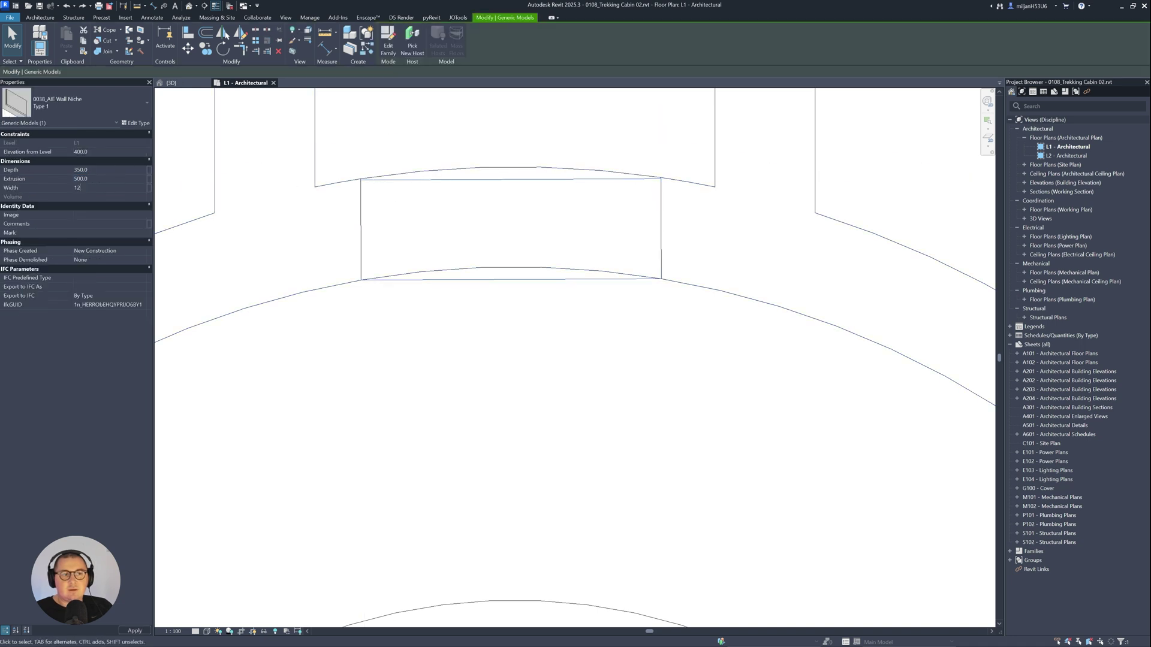
key("Return")
Align the niche edge to the recess wall face.
scroll(663, 250, "up", 3)
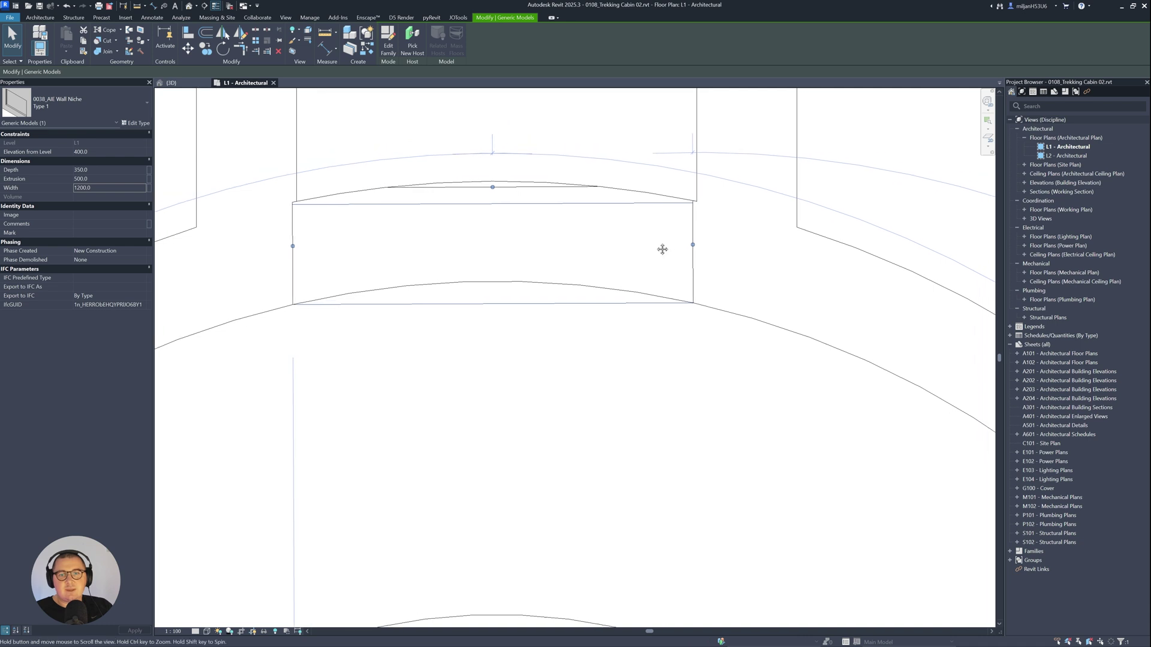
scroll(631, 275, "up", 3)
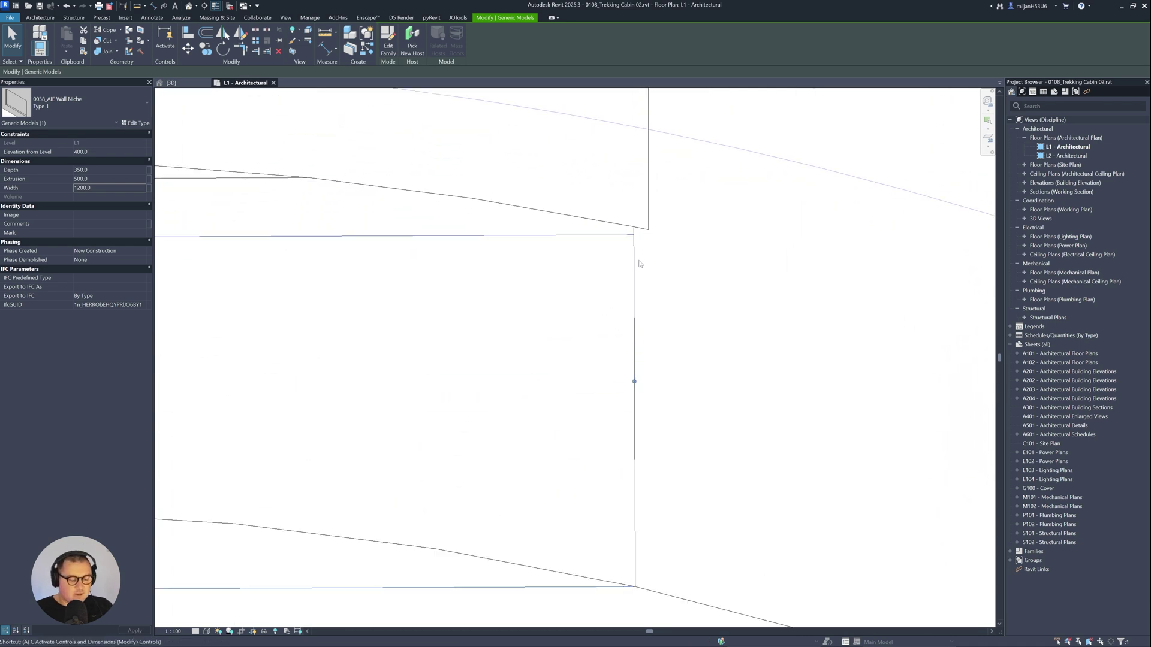
key("l")
left_click(648, 223)
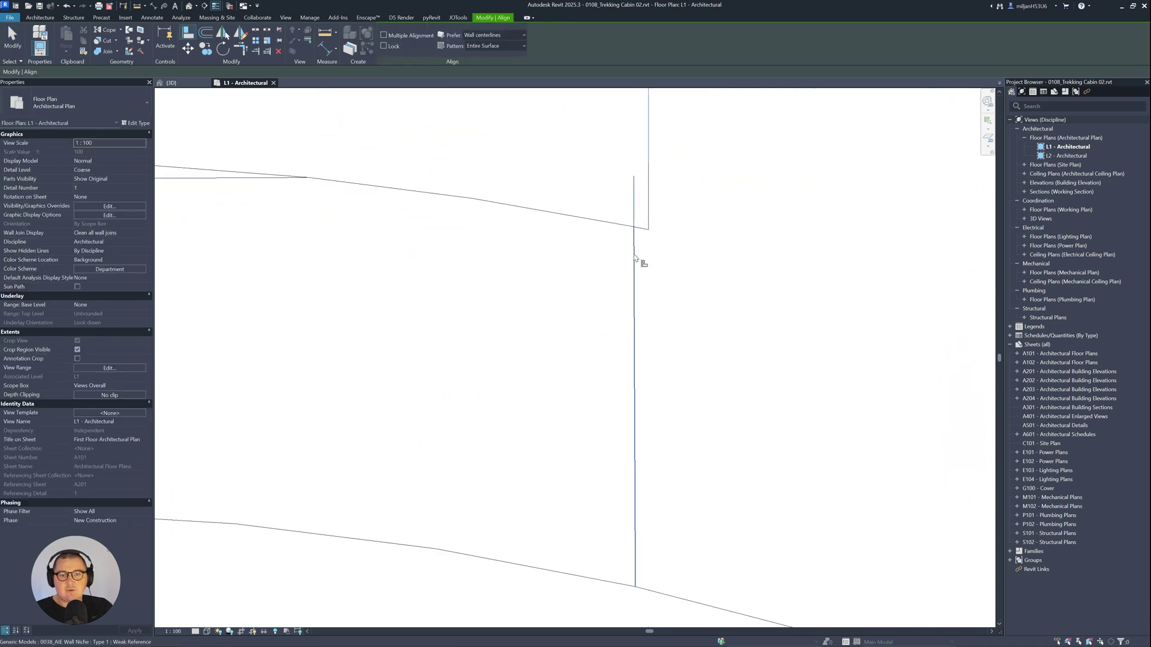
left_click(635, 258)
scroll(653, 263, "down", 4)
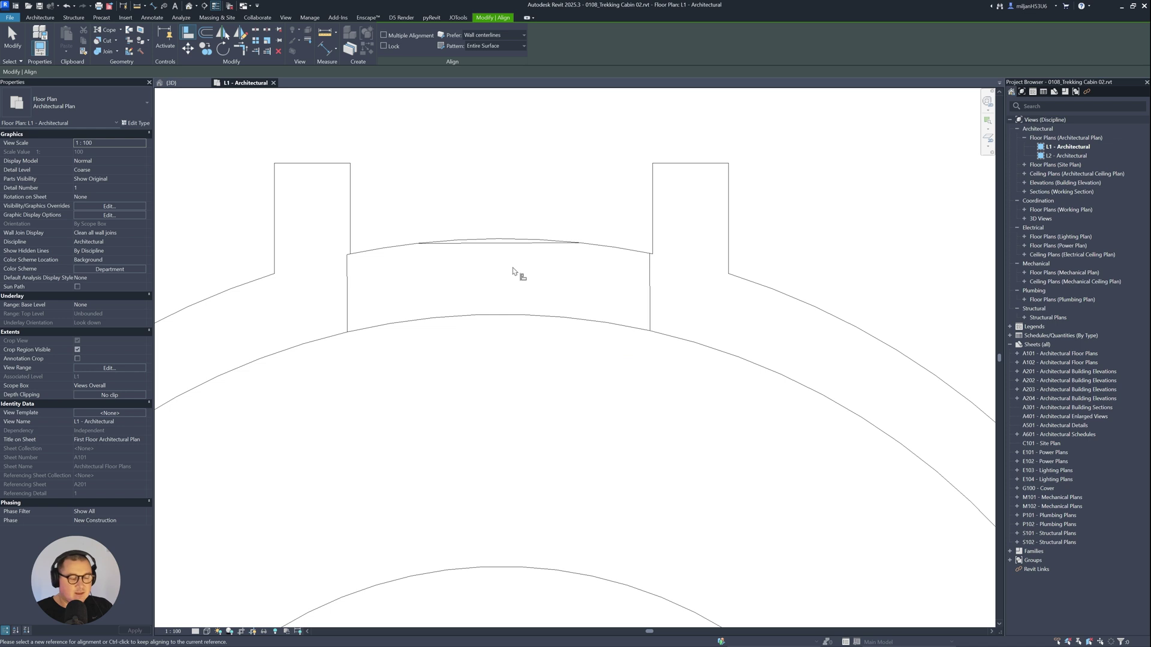
key("Escape")
Set the niche depth to 500 and view it on the curved wall in 3D.
left_click(497, 253)
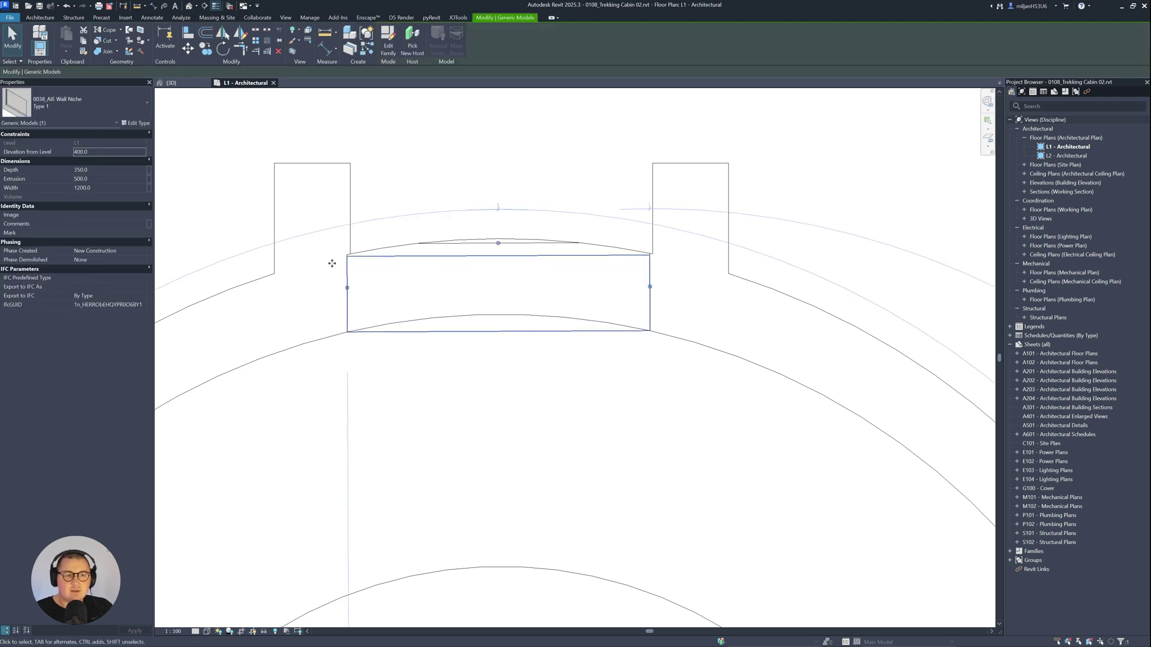
key("Tab")
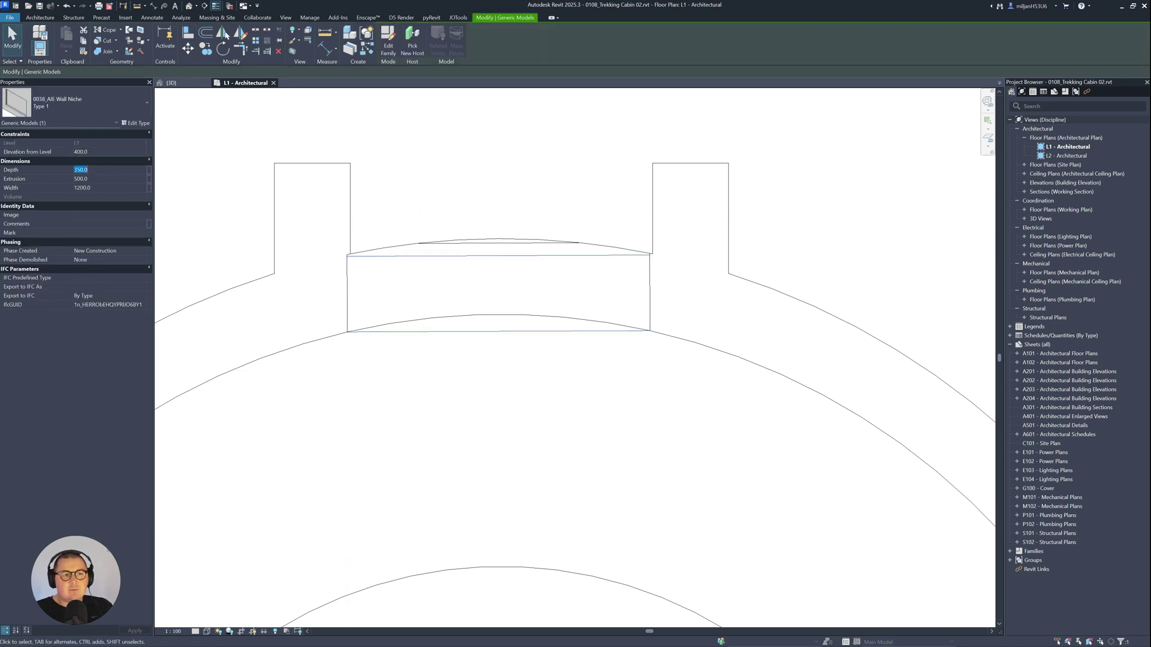
type("500")
key("Return")
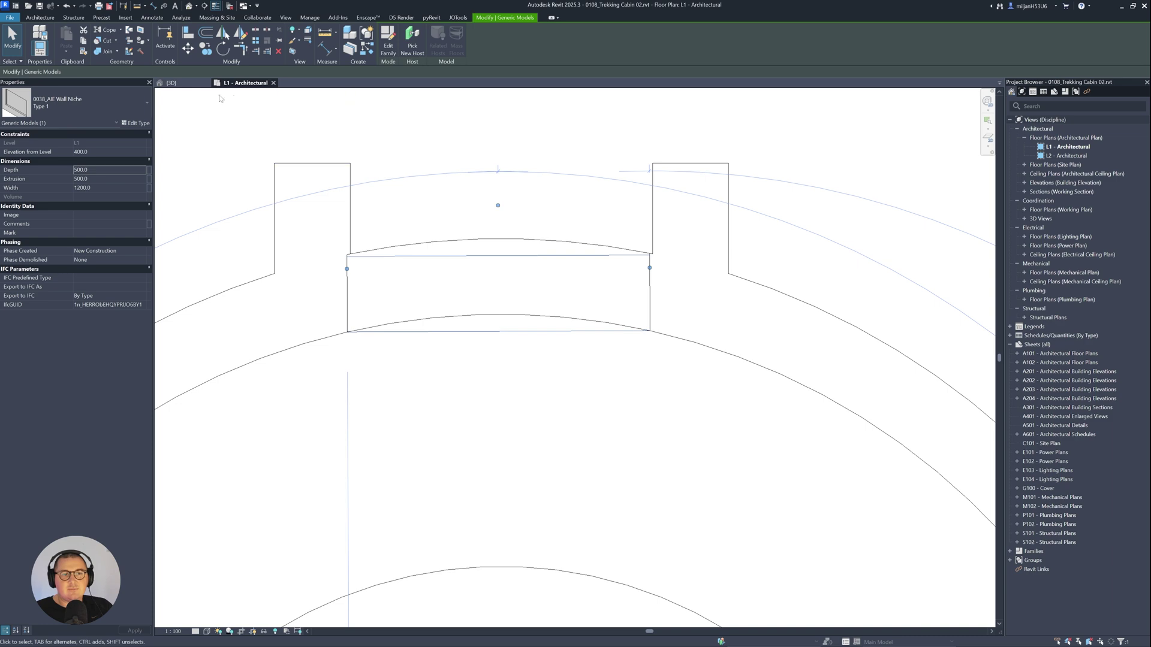
left_click(195, 85)
middle_click_drag(489, 290, 879, 404, "shift")
scroll(823, 412, "up", 3)
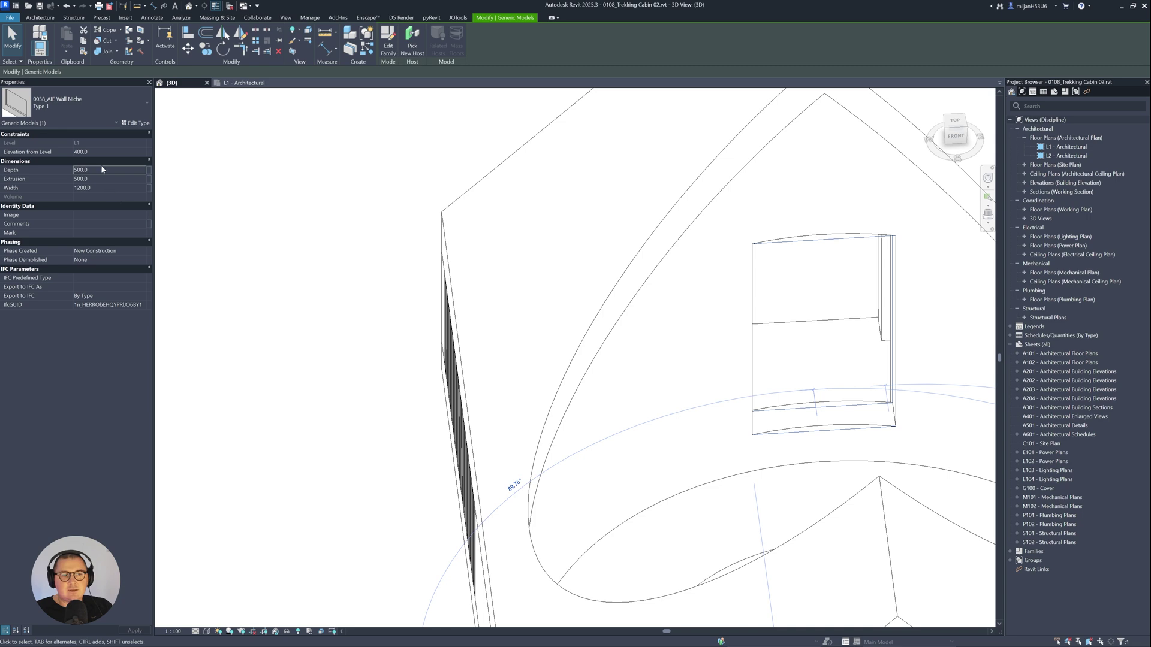
Set the niche's Elevation from Level to 0.
left_click(108, 152)
type("0")
middle_click_drag(507, 352, 721, 438, "shift")
left_click(346, 398)
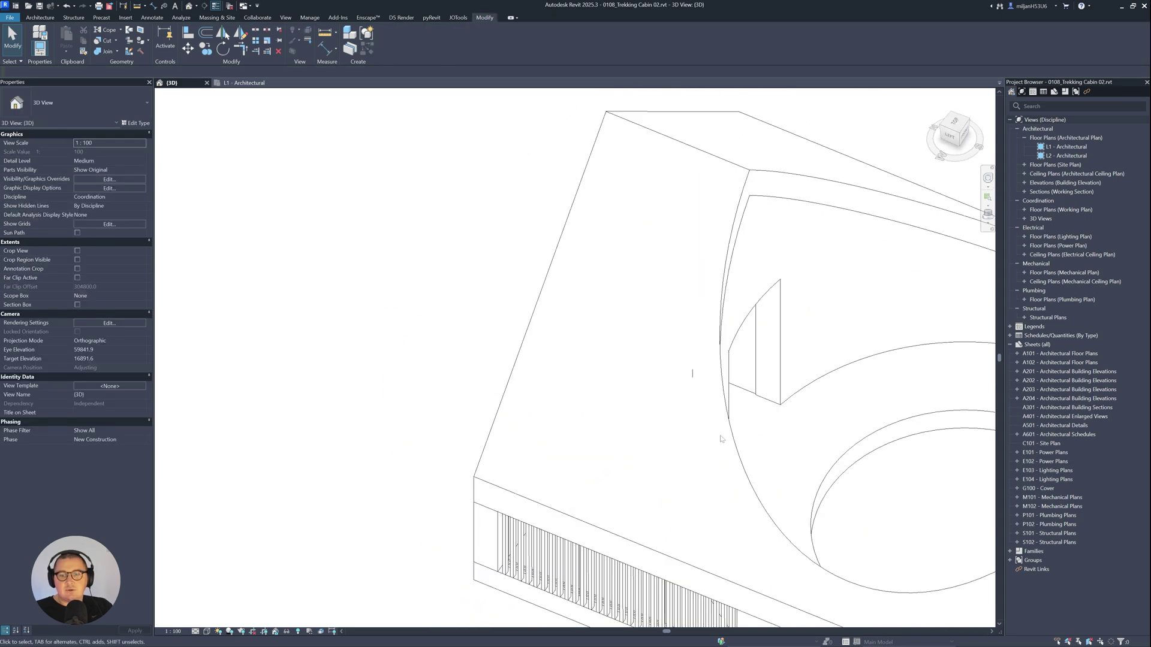
left_click(740, 411)
In the L1 plan, nudge the niche along the wall and set its angle dimension to 90°.
left_click(244, 83)
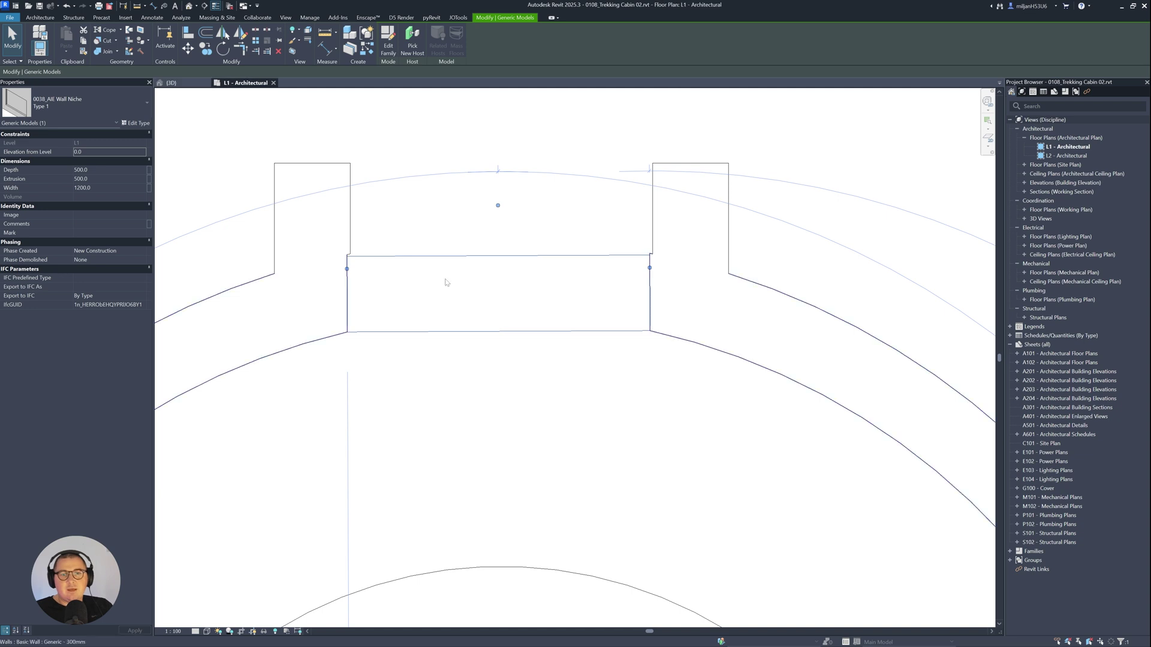
scroll(532, 241, "up", 1)
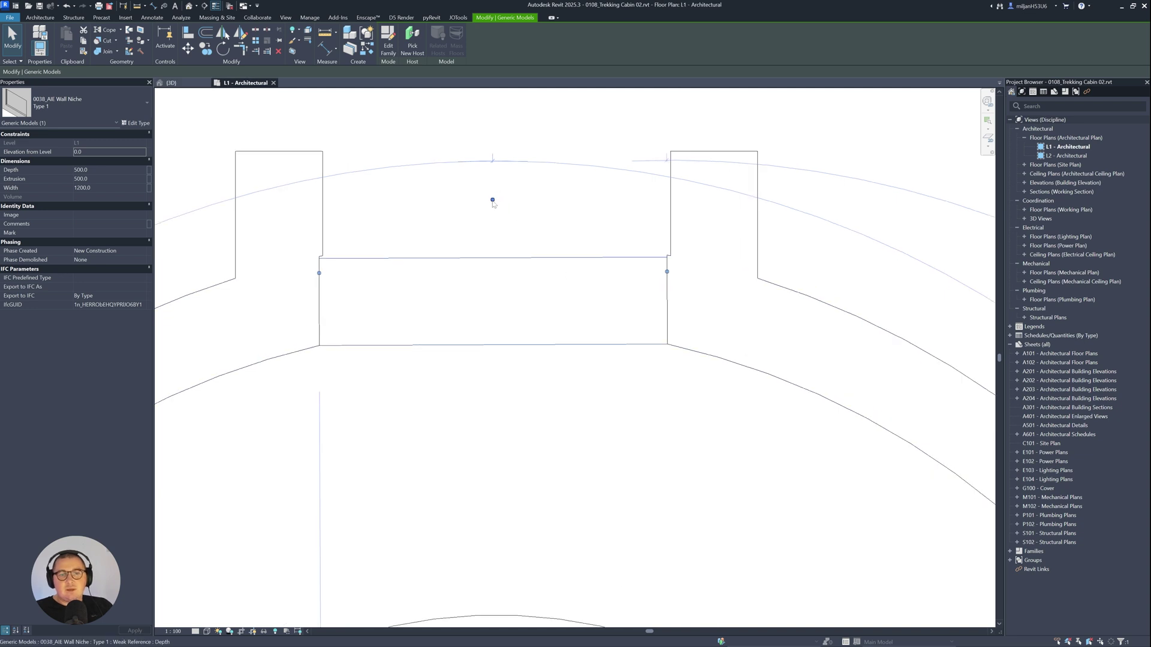
left_click_drag(493, 203, 497, 201)
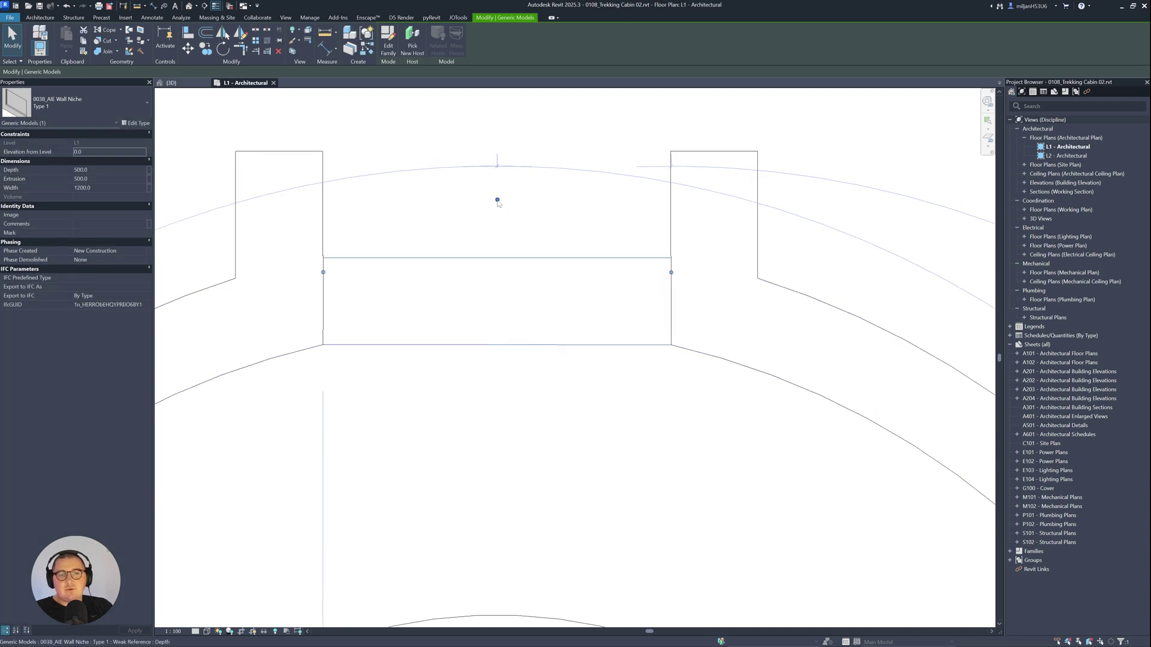
scroll(496, 213, "down", 3)
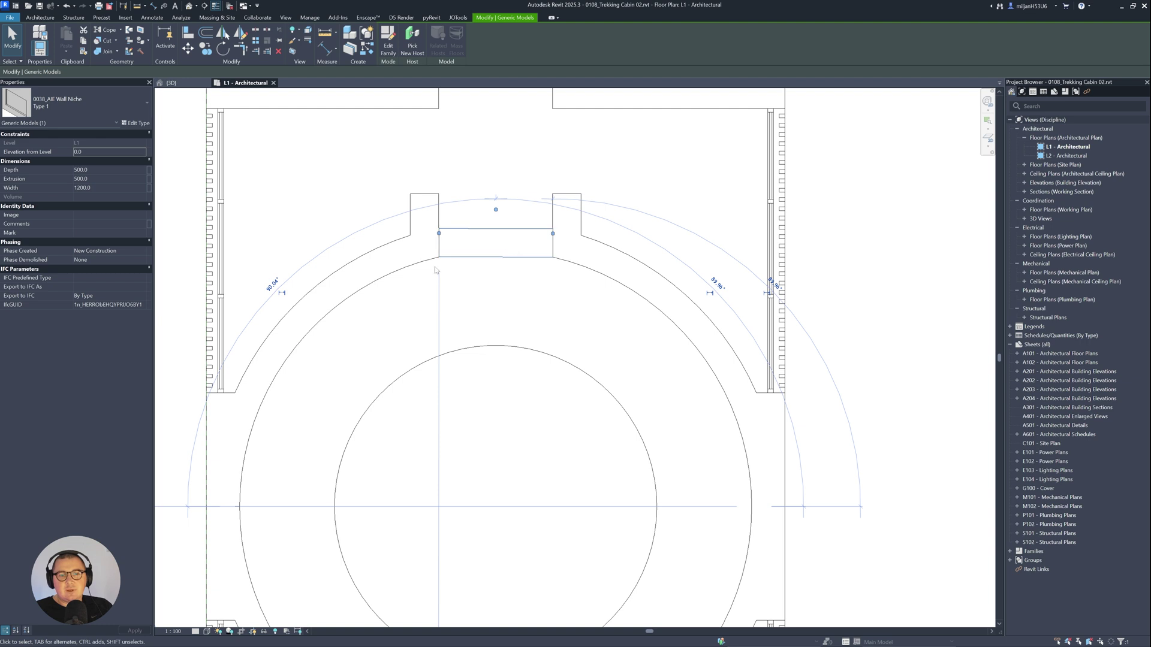
left_click(272, 284)
type("90")
key("Return")
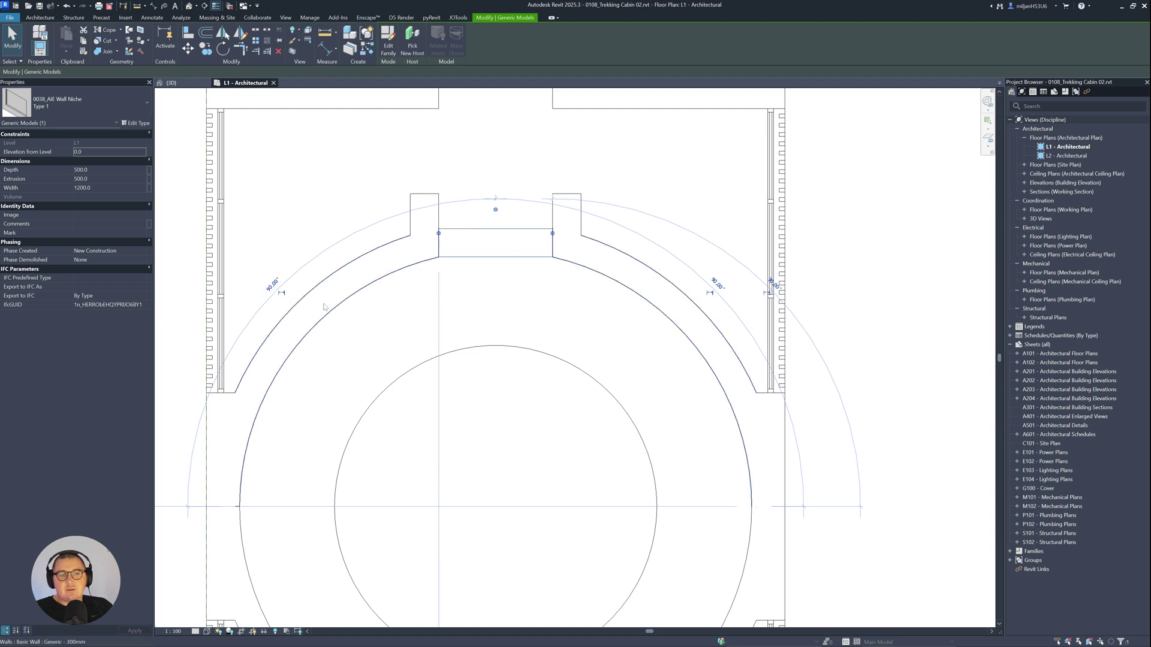
left_click(466, 190)
scroll(465, 190, "up", 5)
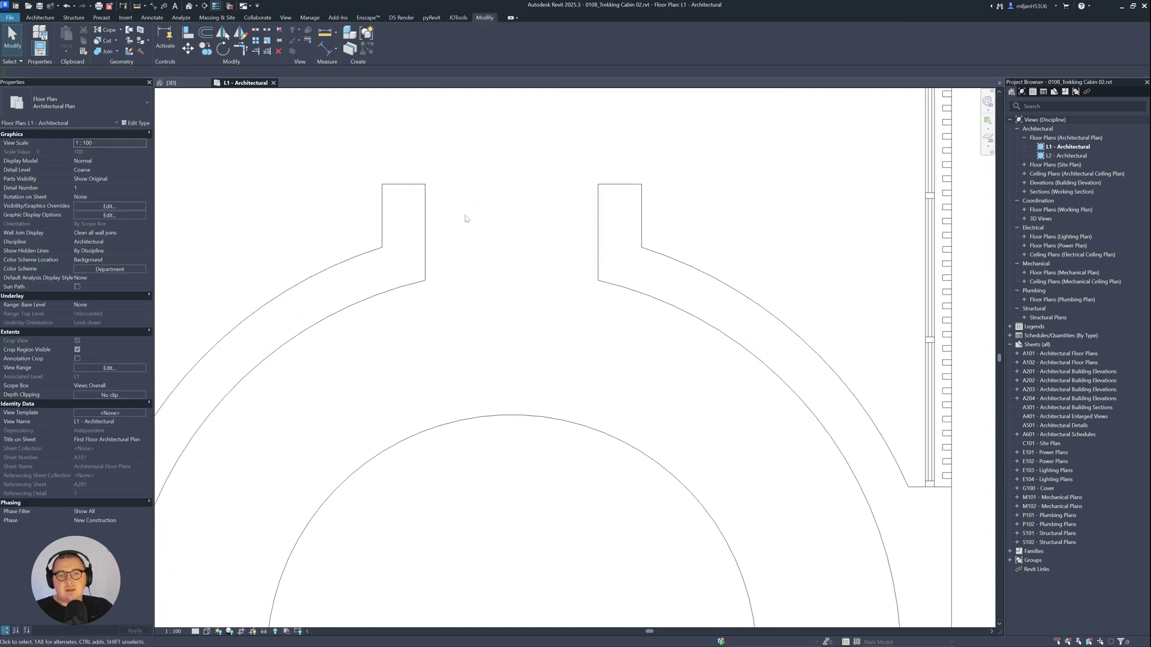
scroll(459, 249, "down", 4)
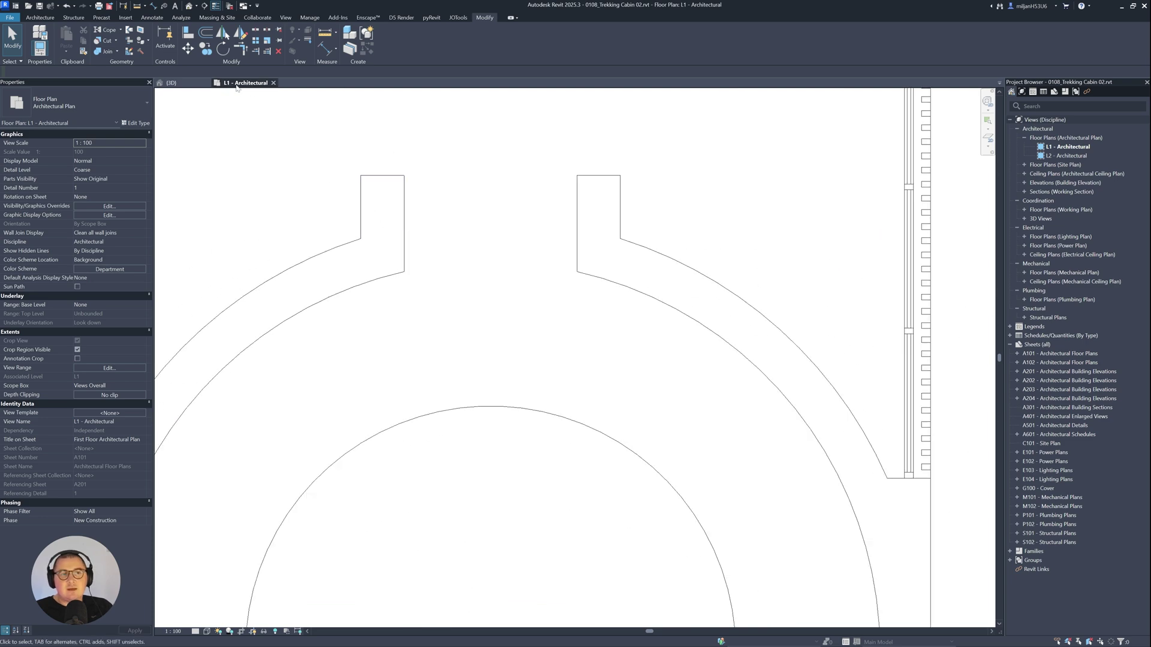
Check the niche in 3D from the courtyard opening, then return to the L1 plan.
left_click(181, 83)
scroll(388, 255, "down", 3)
middle_click_drag(533, 303, 470, 346, "shift")
scroll(570, 337, "up", 3)
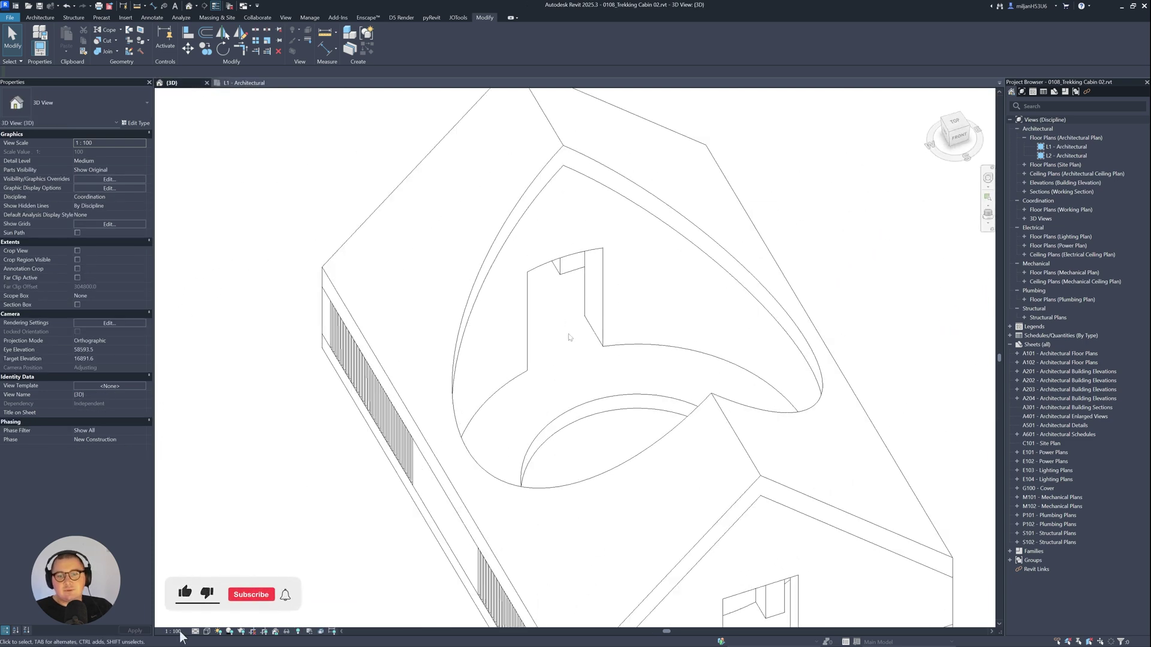
middle_click_drag(569, 337, 399, 473, "shift")
left_click(240, 83)
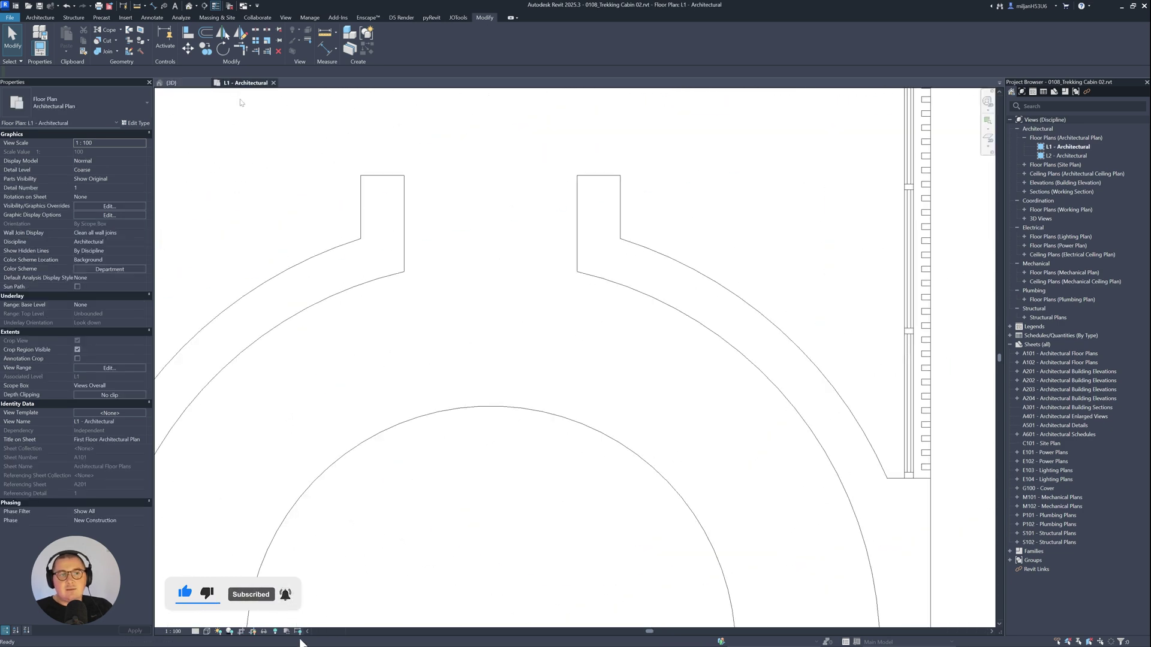
scroll(367, 249, "down", 3)
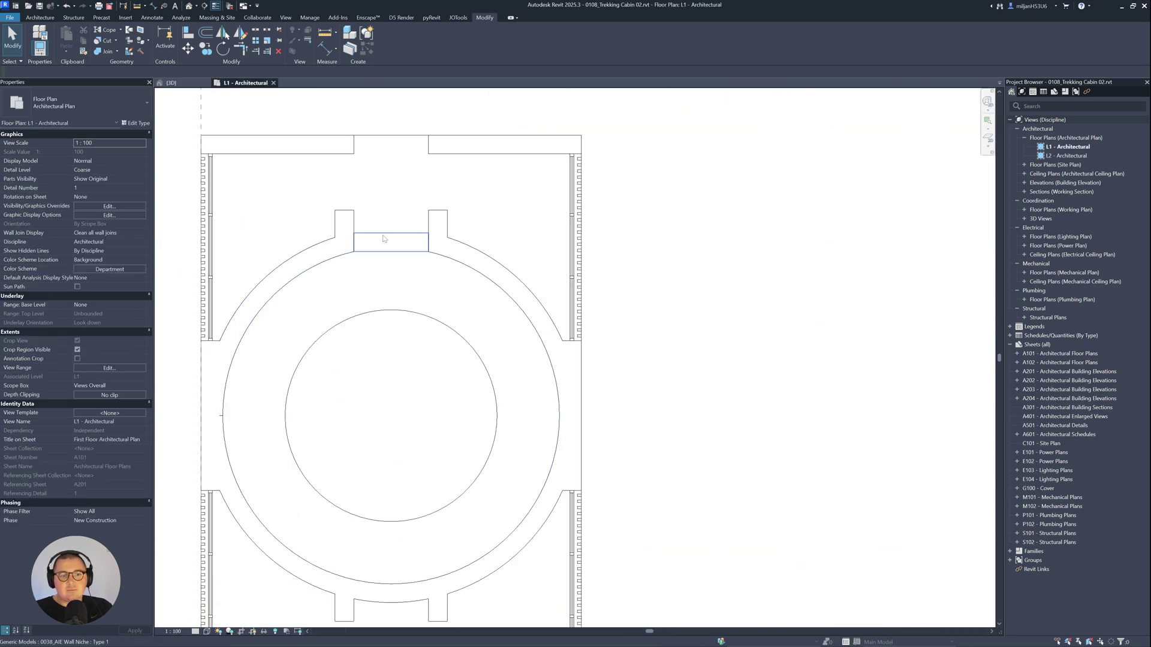
Place a second wall niche on the lower curved wall with Create Similar (CS).
key("c")
key("s")
scroll(384, 238, "down", 2)
scroll(383, 384, "up", 4)
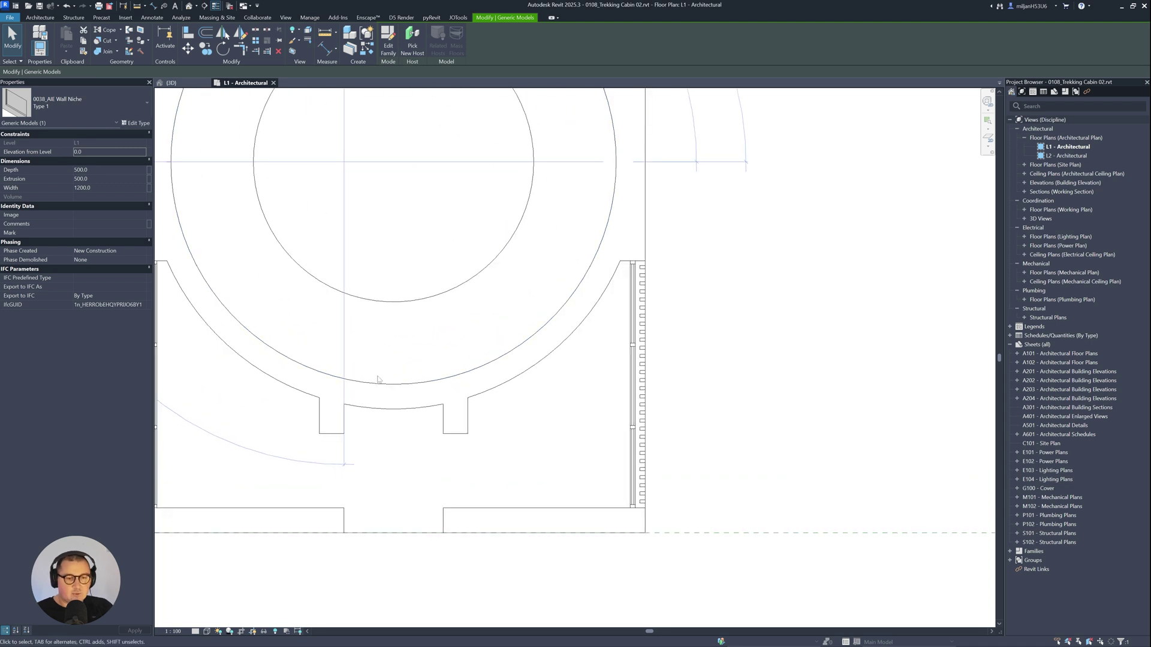
left_click(402, 383)
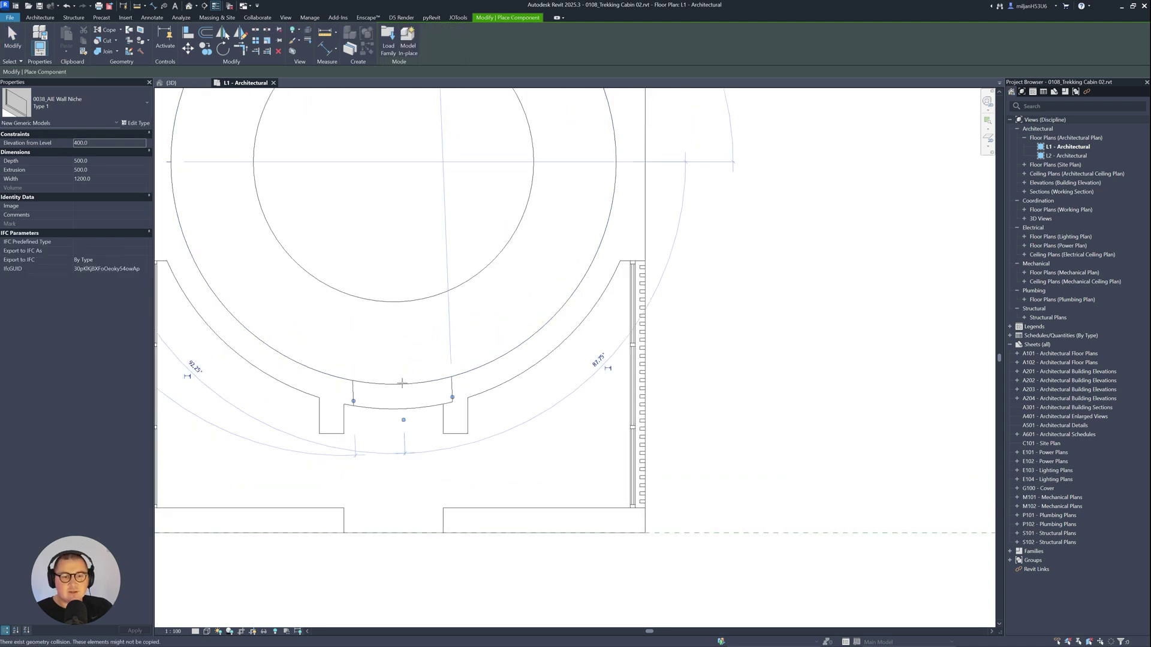
left_click(12, 38)
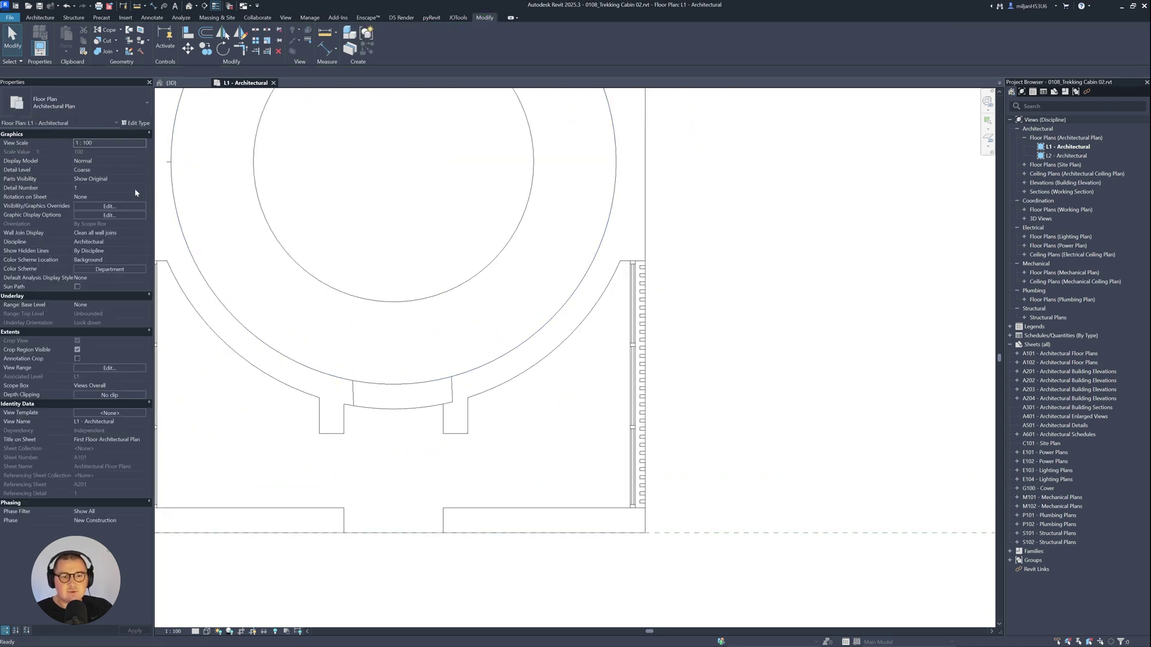
left_click(393, 396)
scroll(444, 375, "up", 3)
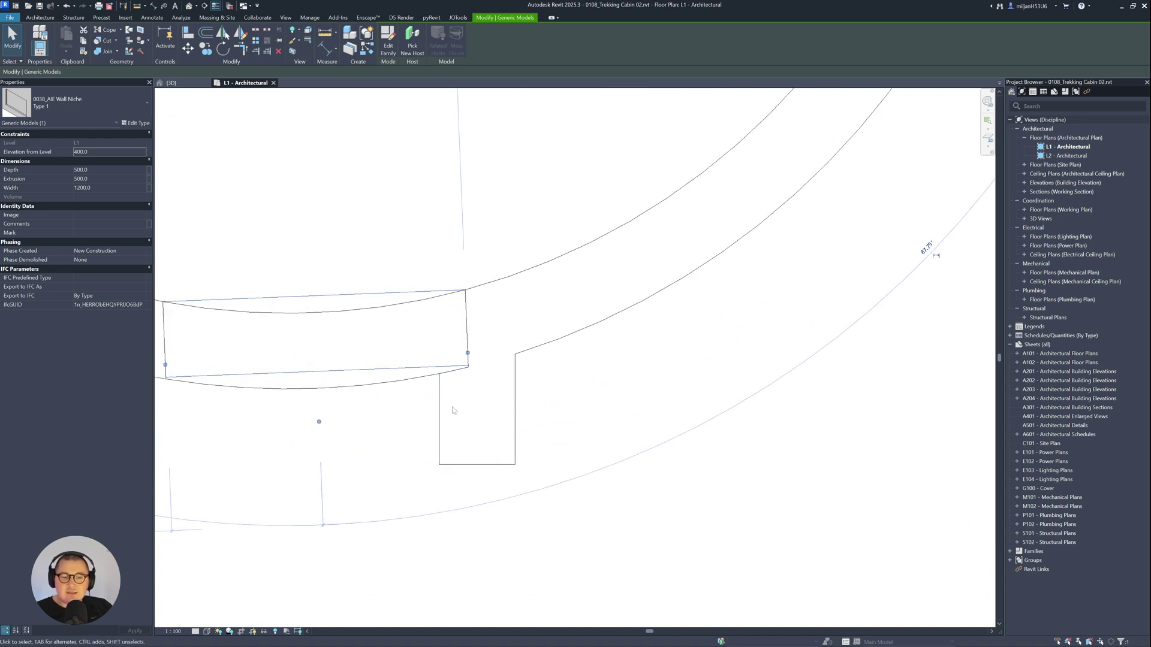
middle_click_drag(445, 407, 452, 405)
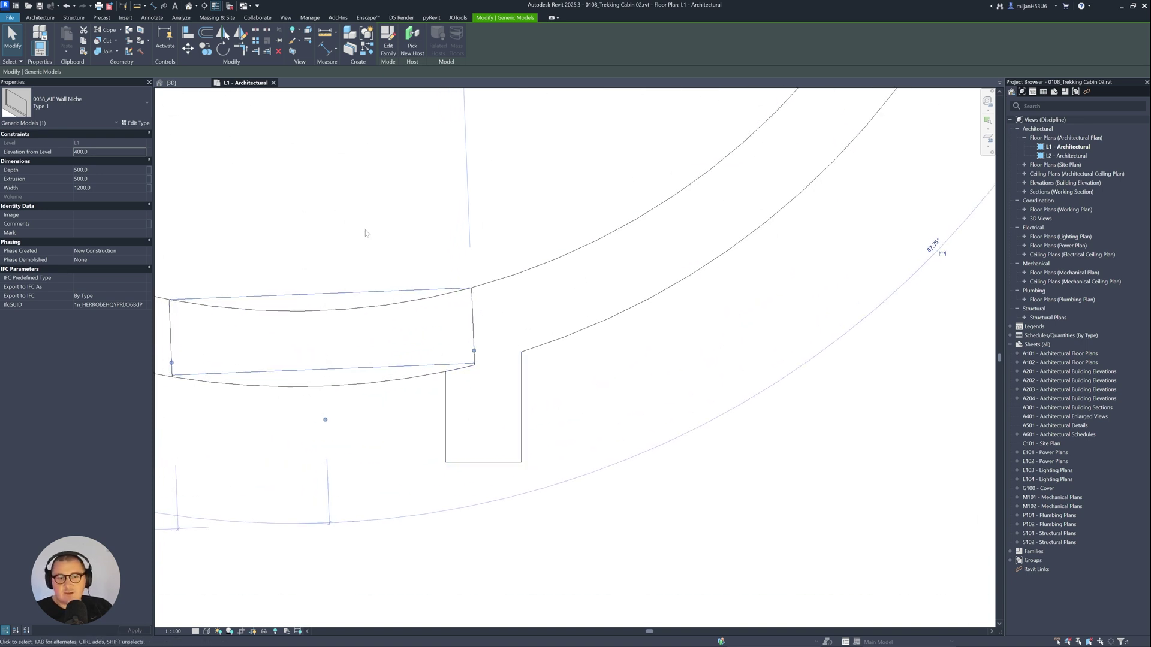
Take a screen capture of the niche area, mark the niche and wall stub edges in red.
key("Print")
left_click_drag(364, 222, 605, 530)
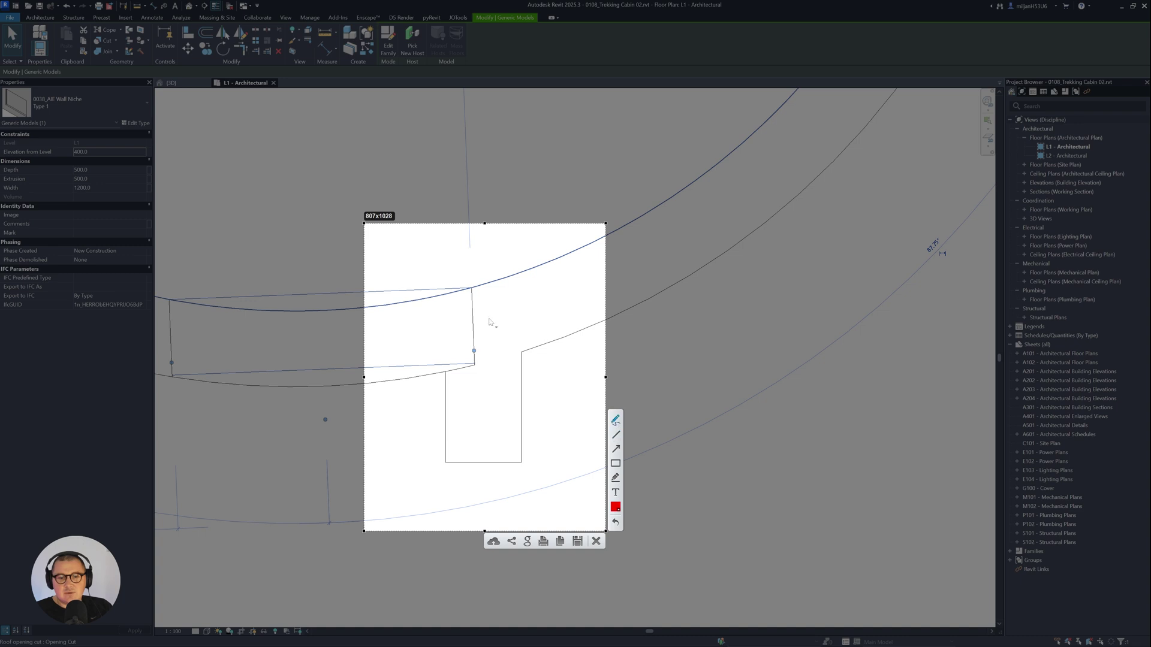
left_click_drag(473, 293, 473, 315)
left_click_drag(445, 374, 447, 401)
left_click_drag(446, 448, 445, 446)
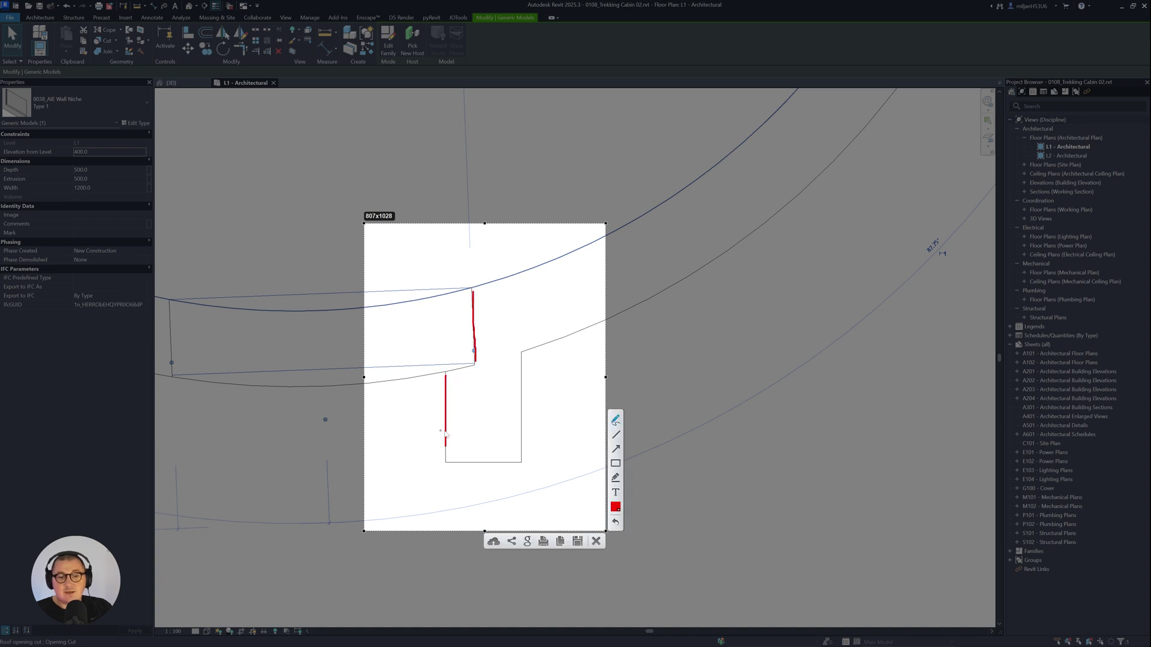
left_click(594, 543)
Slide the new niche along the arc and change its angle from 91.10° to 90°.
mouse_move(385, 412)
middle_mouse_down()
mouse_move(498, 421)
mouse_move(481, 454)
middle_mouse_up()
scroll(481, 423, "down", 7)
left_click_drag(480, 454, 473, 456)
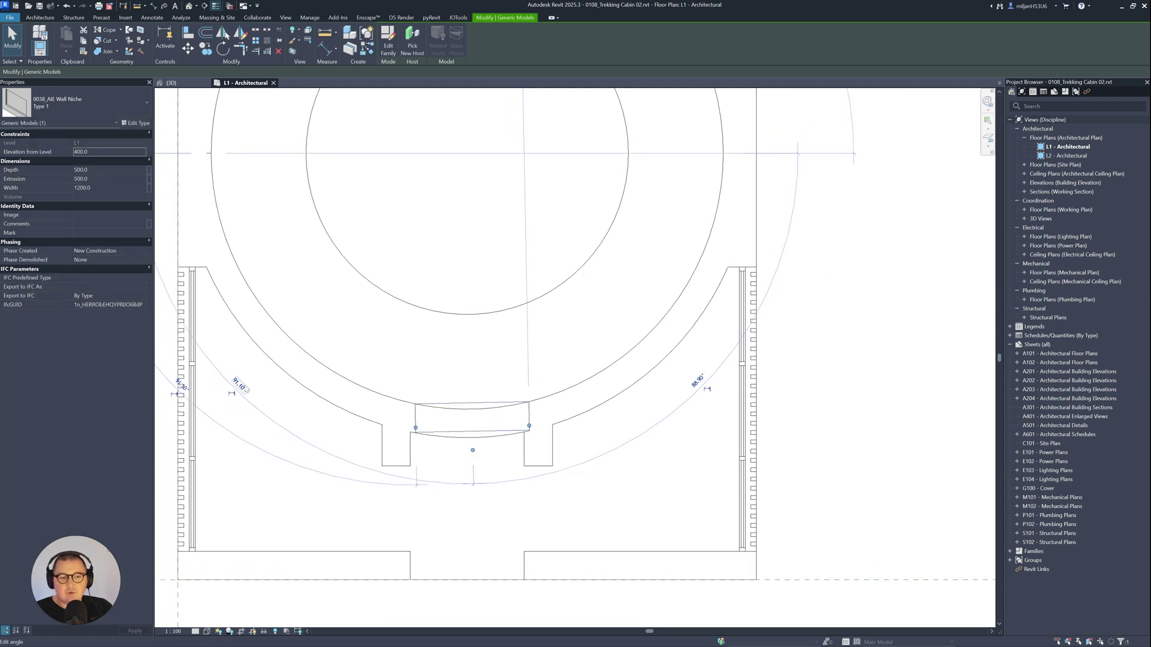
left_click(240, 386)
type("90")
key("Return")
key("Escape")
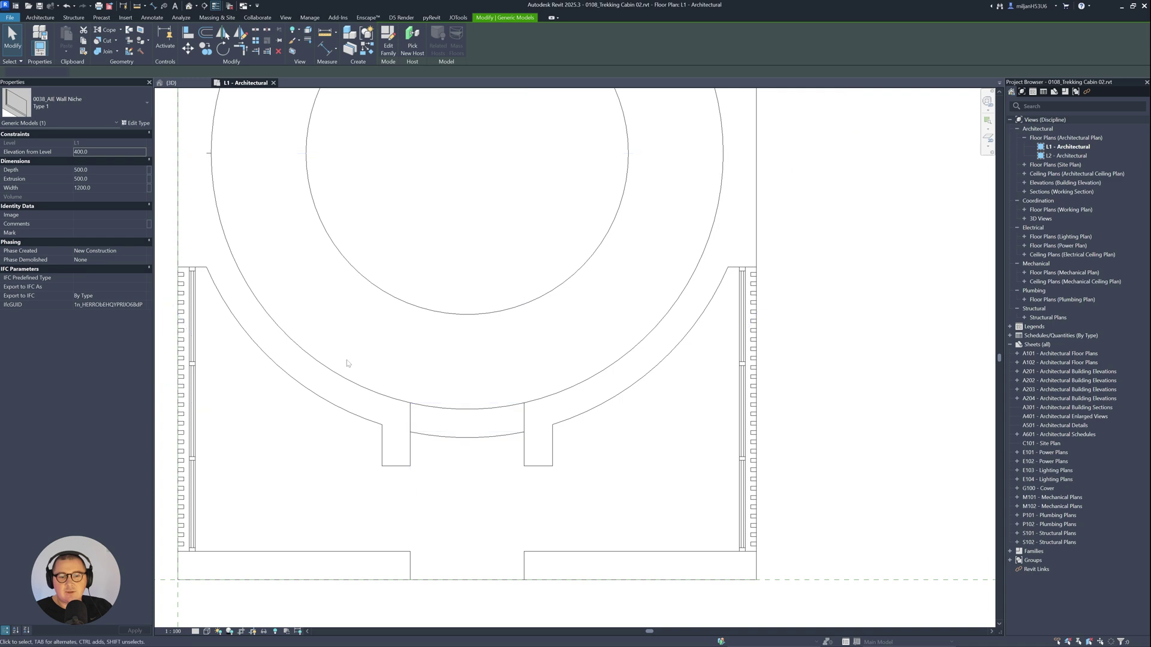
In 3D, set the second niche's Elevation from Level to 0.0.
left_click(167, 85)
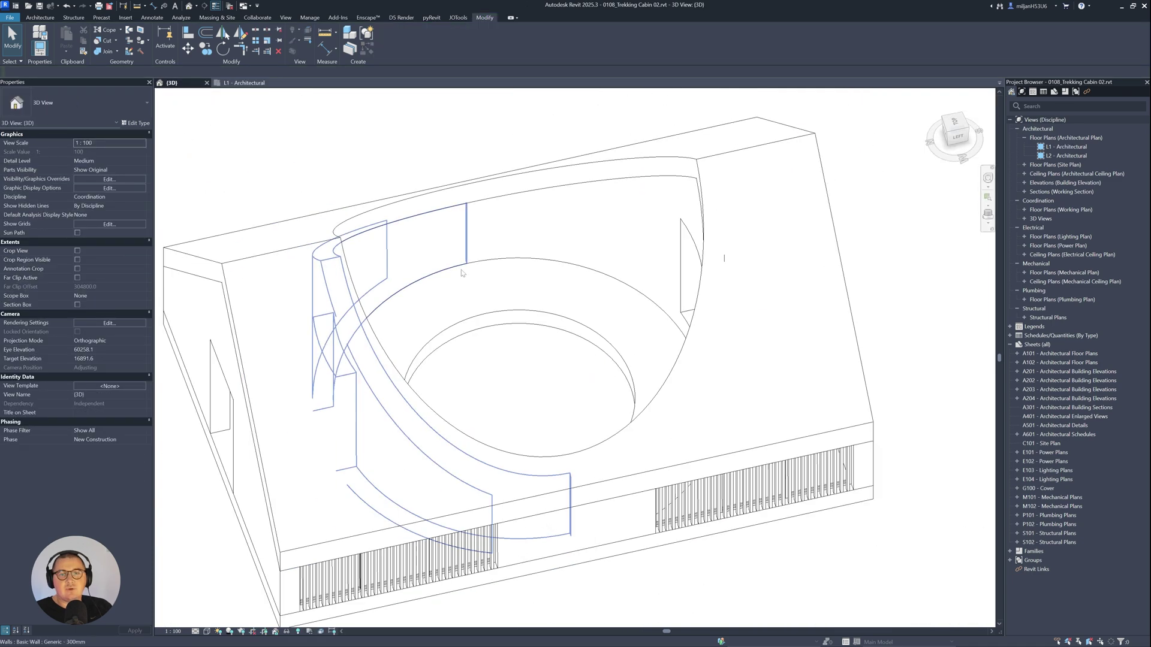
middle_click_drag(462, 270, 548, 344, "shift")
middle_click_drag(429, 226, 488, 368)
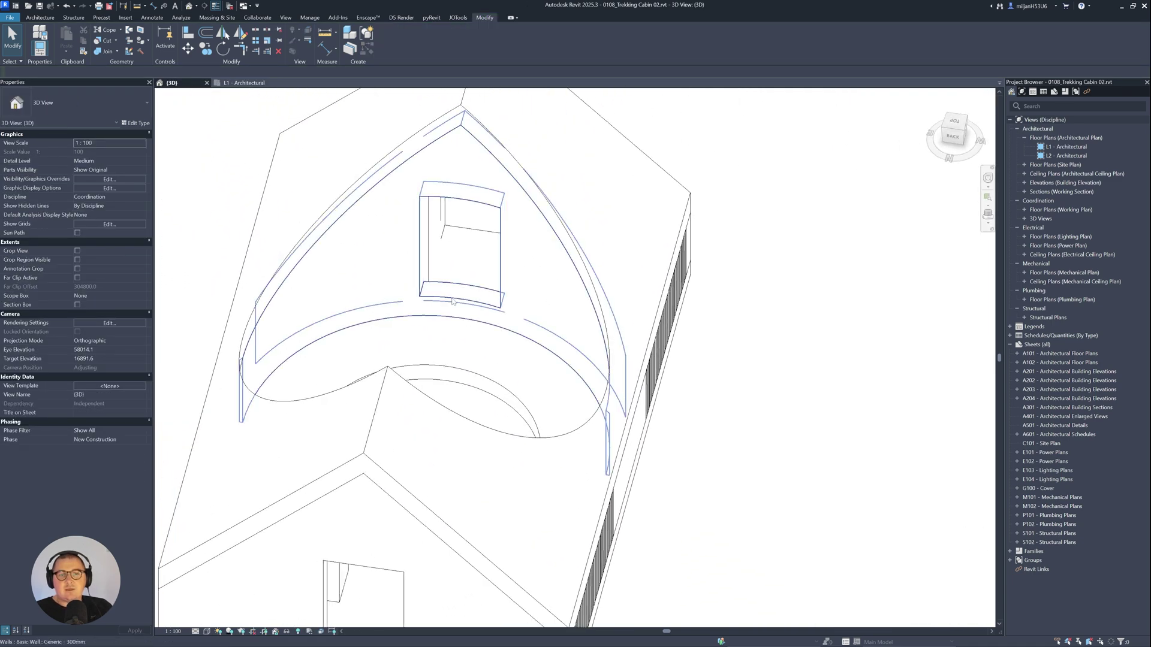
left_click(454, 301)
type("0")
key("Return")
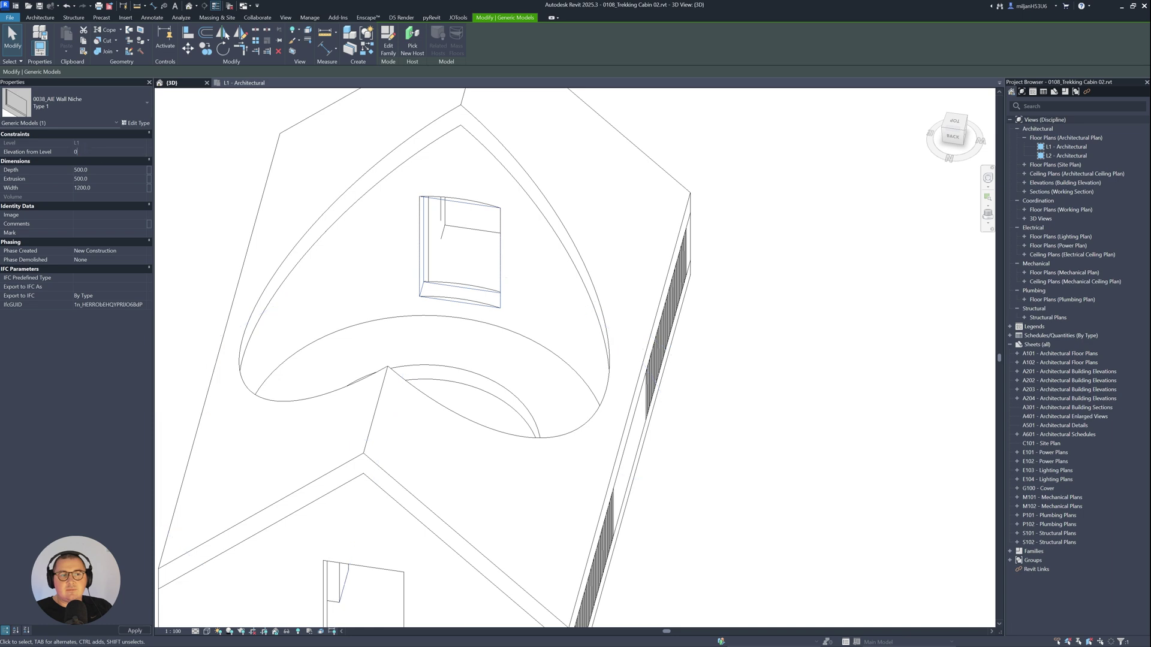
left_click(504, 364)
Orbit around the cabin to review both niches from a front-left overview.
middle_click_drag(504, 364, 350, 361, "shift")
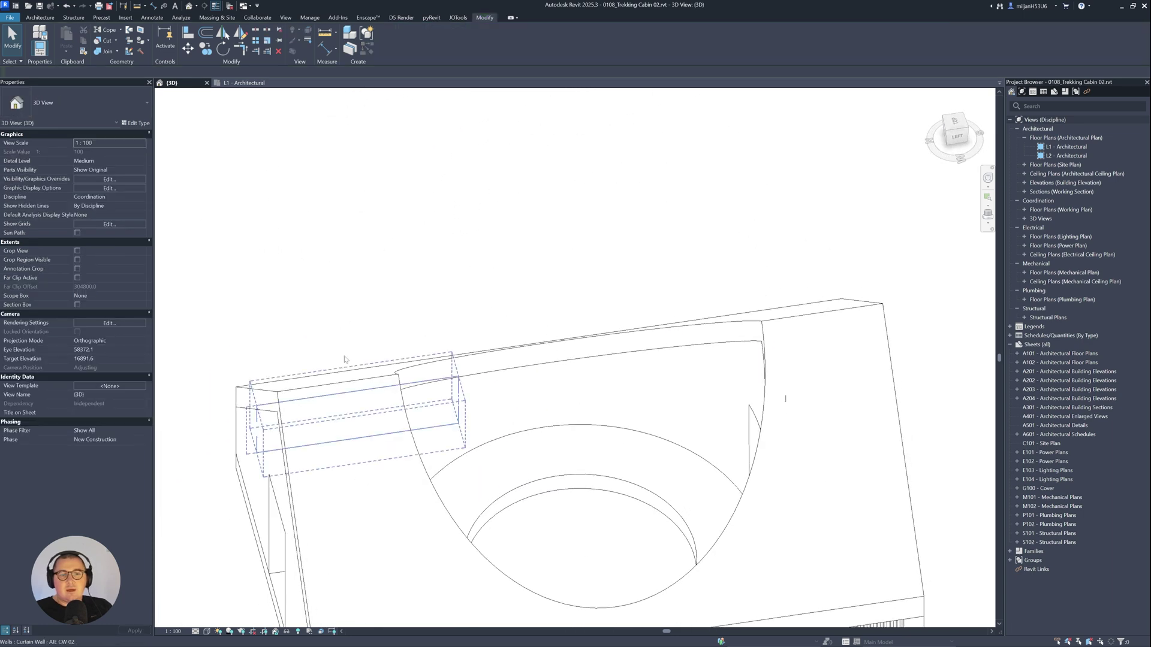
scroll(360, 360, "down", 3)
middle_click_drag(501, 426, 413, 440, "shift")
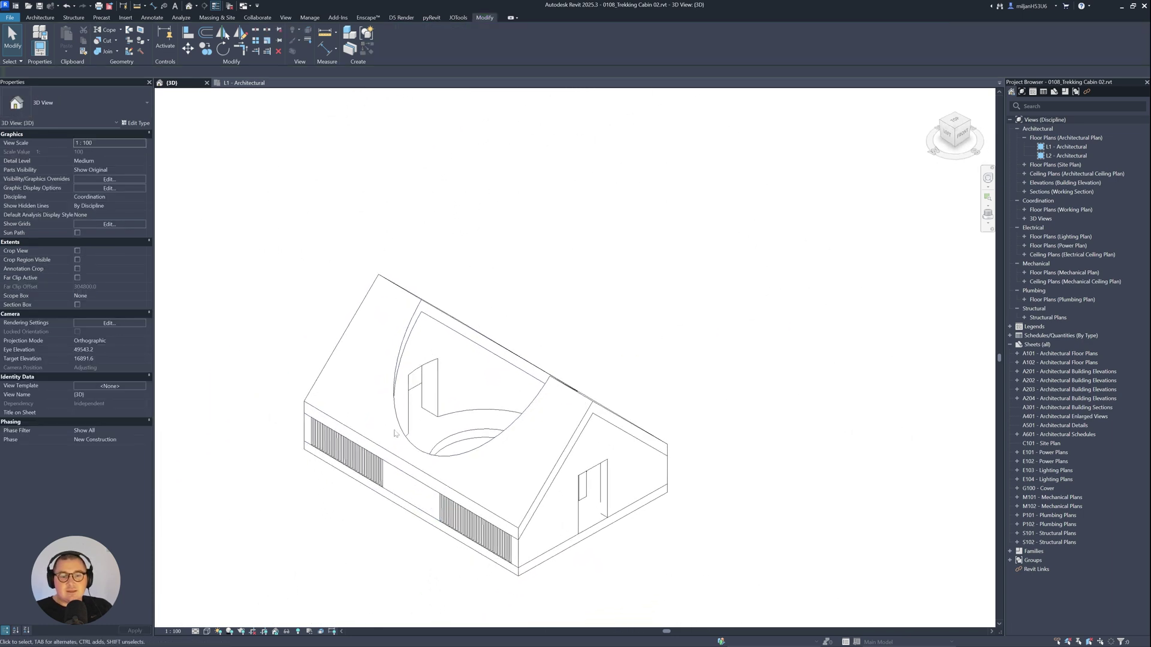
scroll(415, 499, "up", 3)
middle_click_drag(404, 499, 420, 490, "shift")
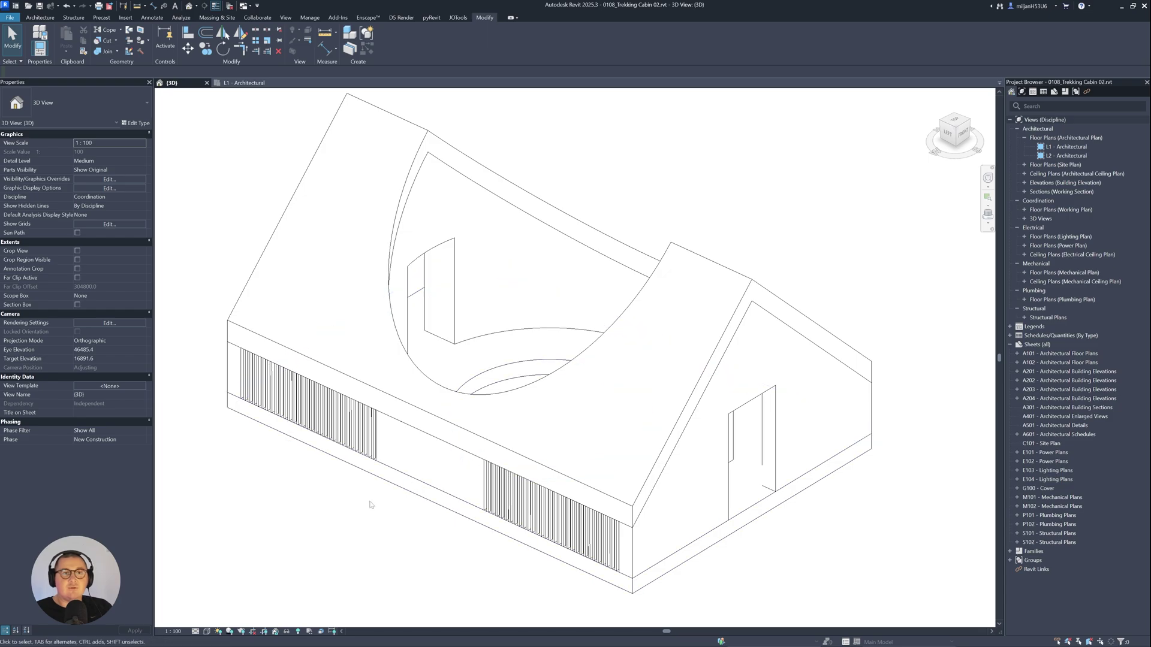